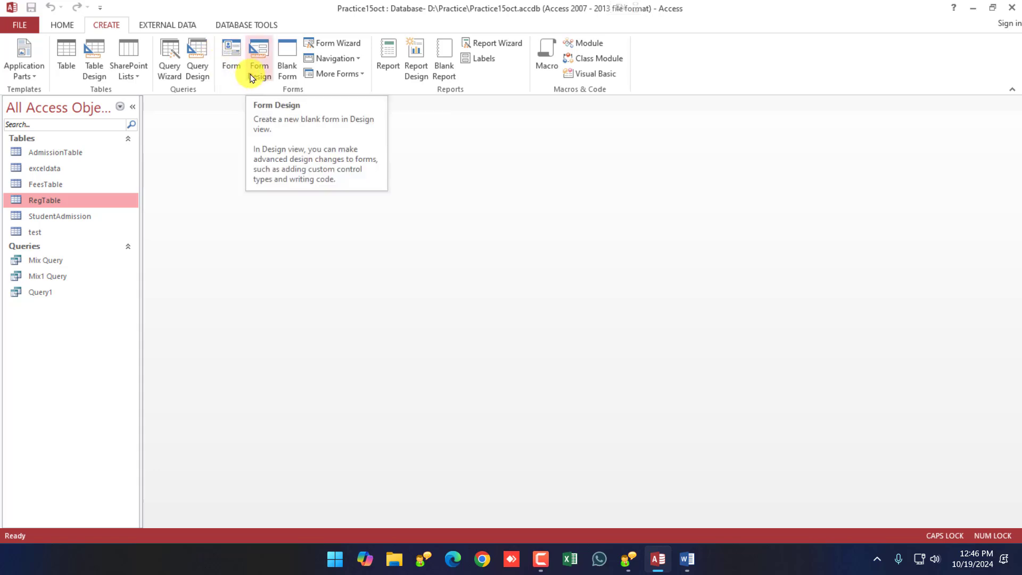
Step: Create a form based on FeesTable
left_click(42, 186)
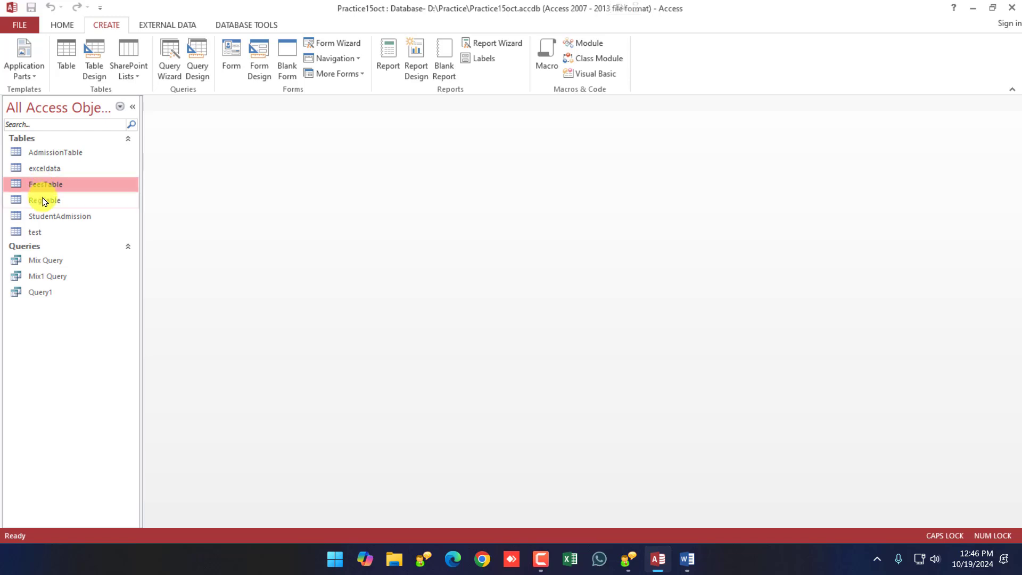
left_click(232, 55)
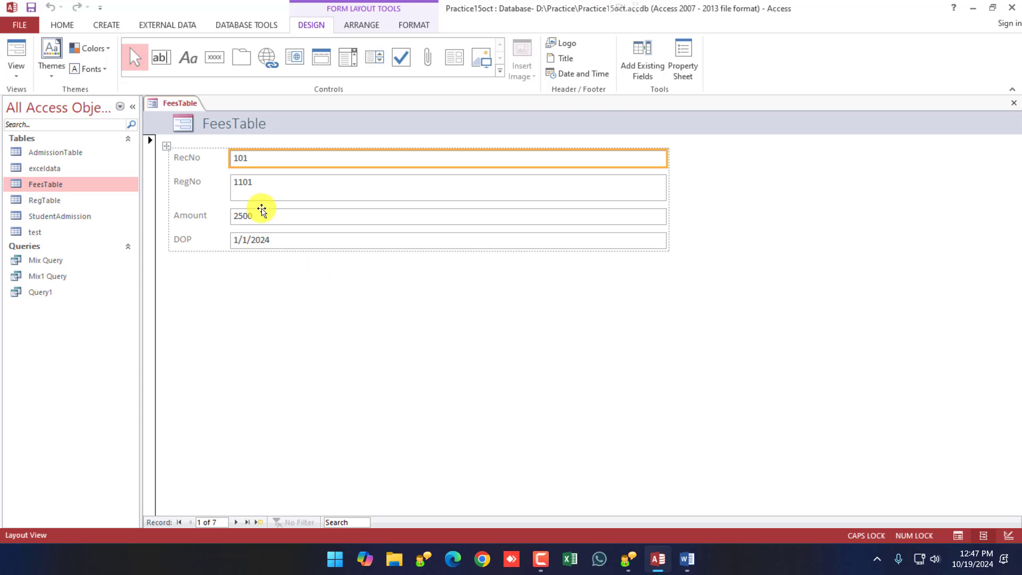
Step: Open FeesTable as a datasheet, review its records and available views, and close it
double_click(47, 185)
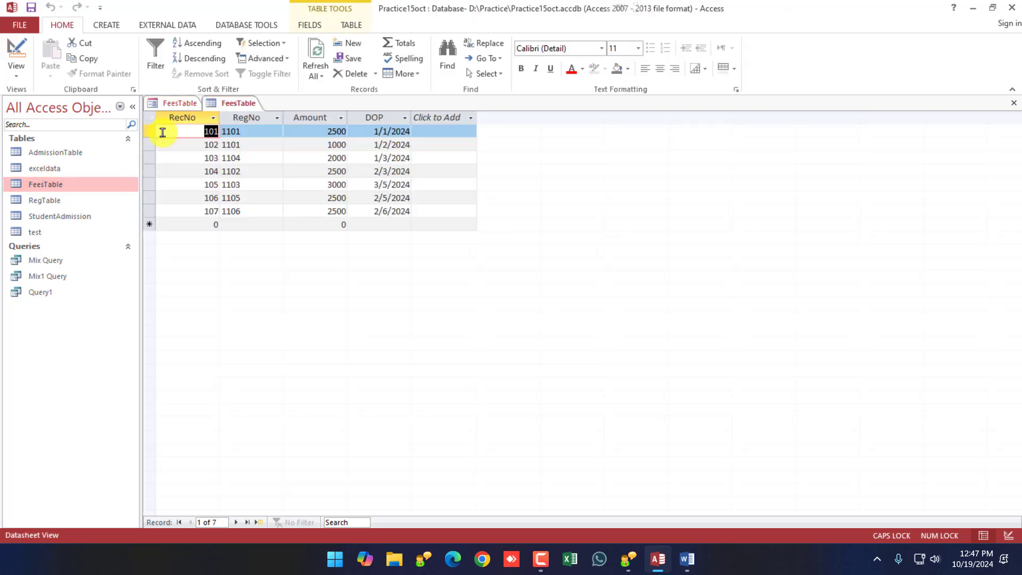
left_click(269, 158)
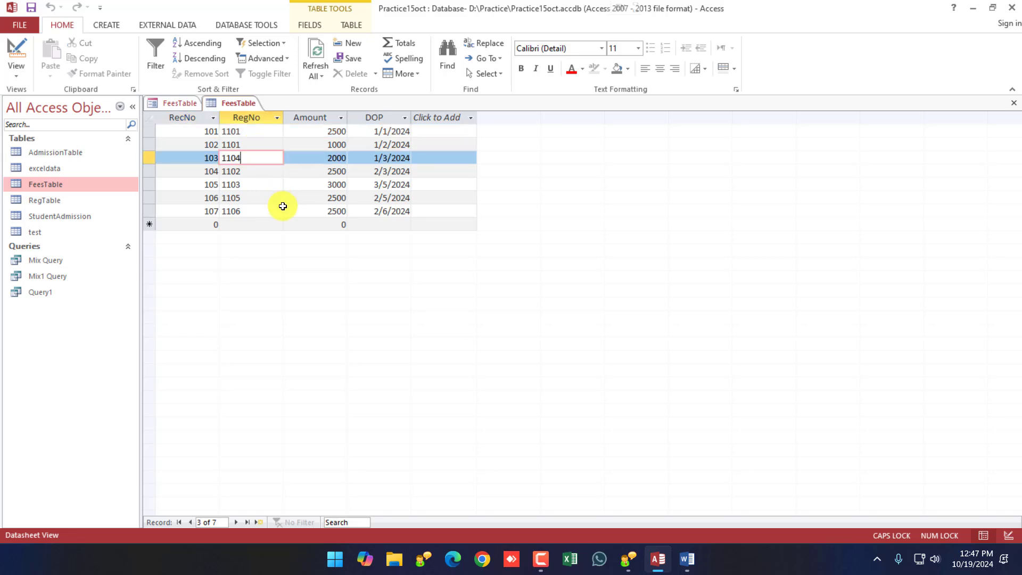
left_click(321, 212)
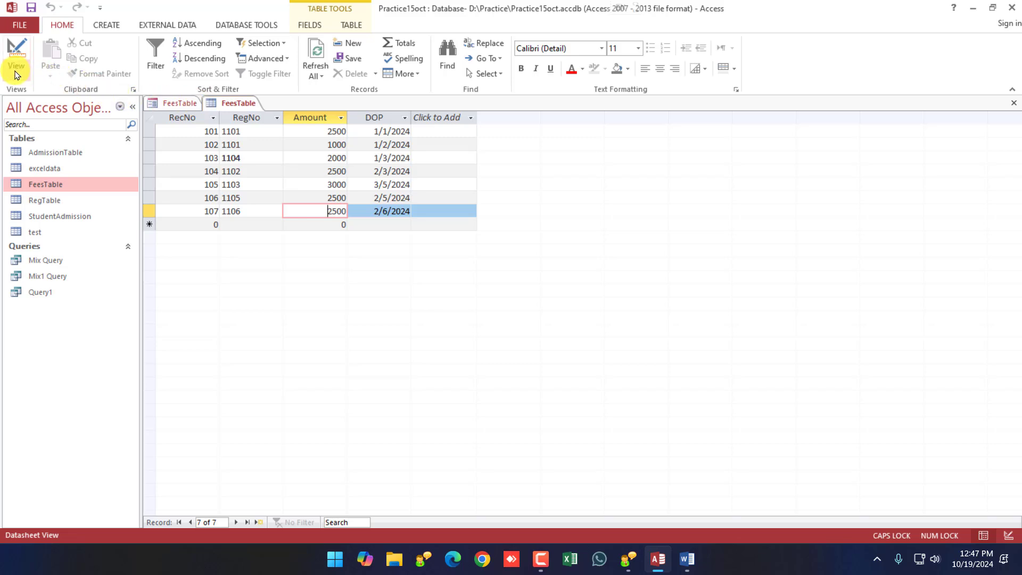
right_click(227, 102)
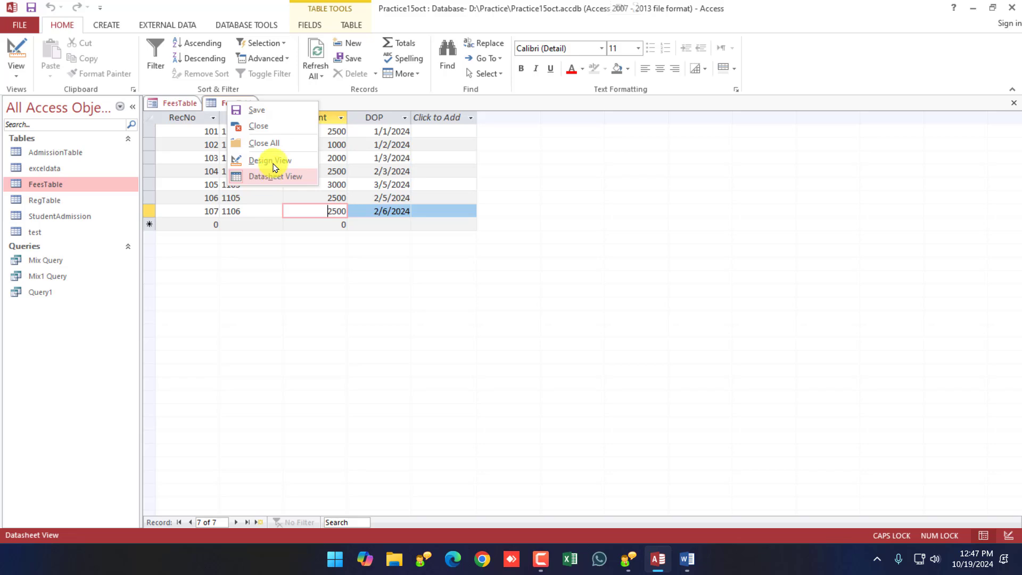
left_click(221, 104)
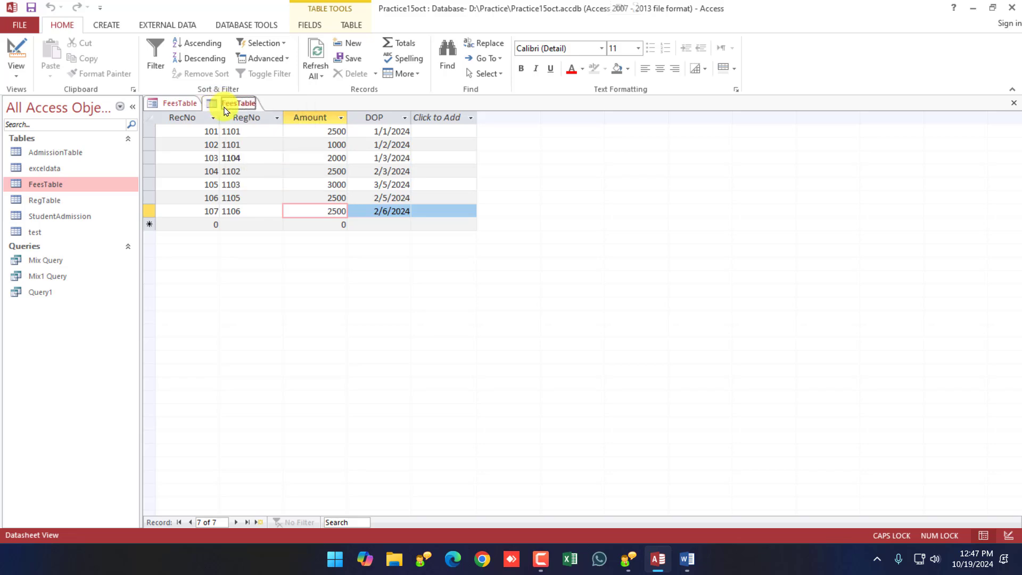
right_click(224, 110)
left_click(250, 129)
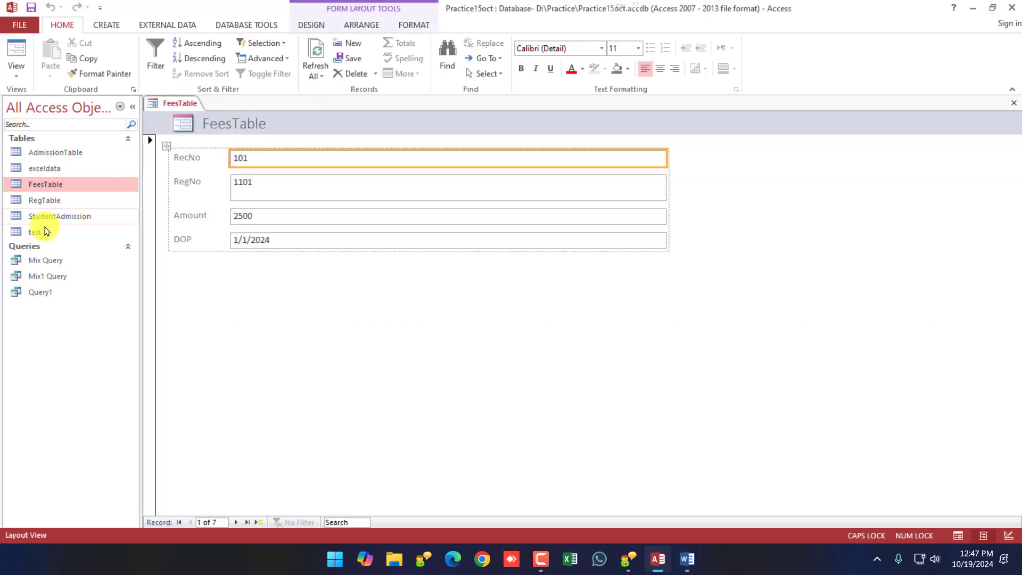
Step: Open Mix1 Query, check which views it offers, and close it
double_click(49, 277)
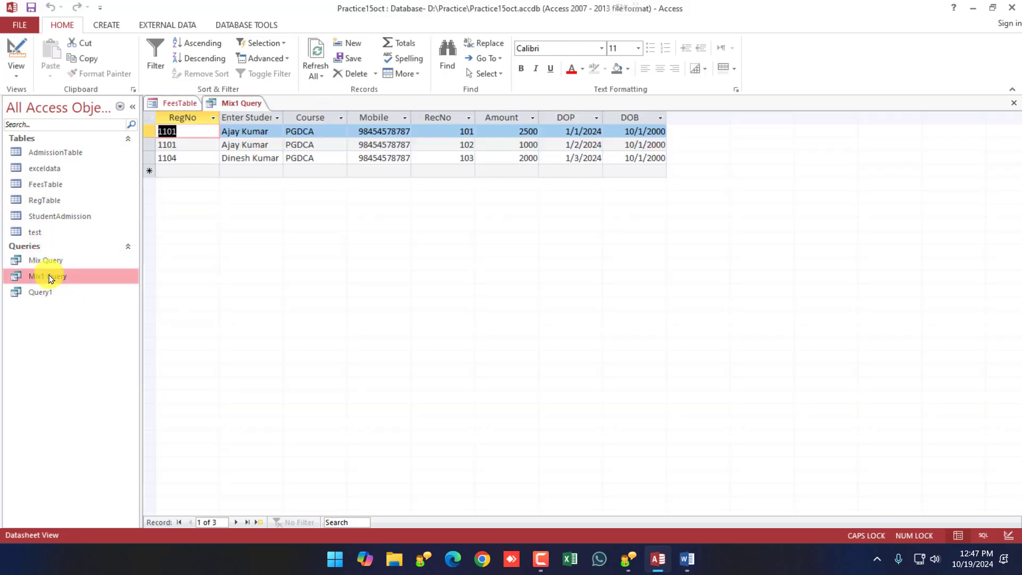
right_click(226, 103)
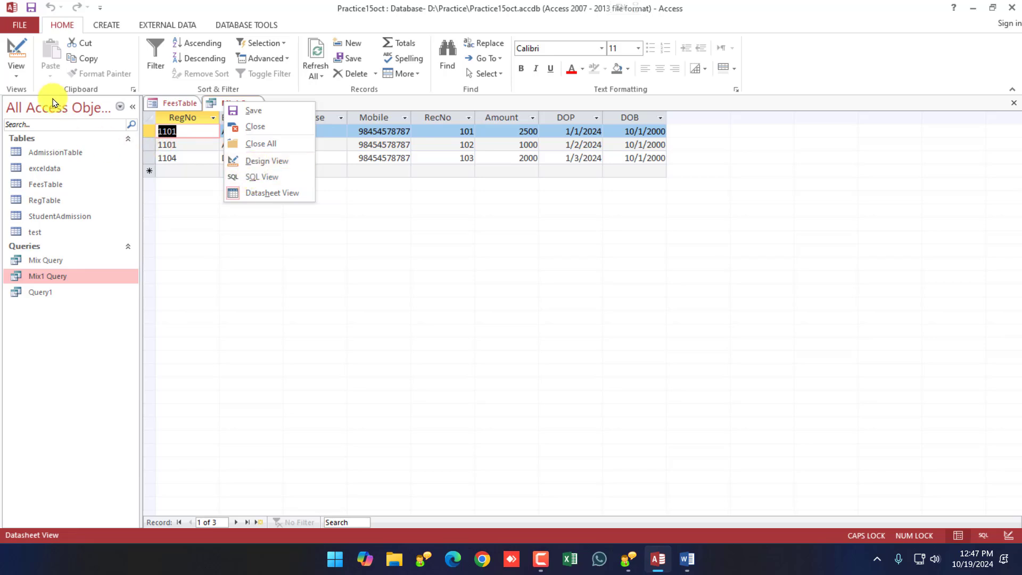
left_click(21, 72)
left_click(15, 76)
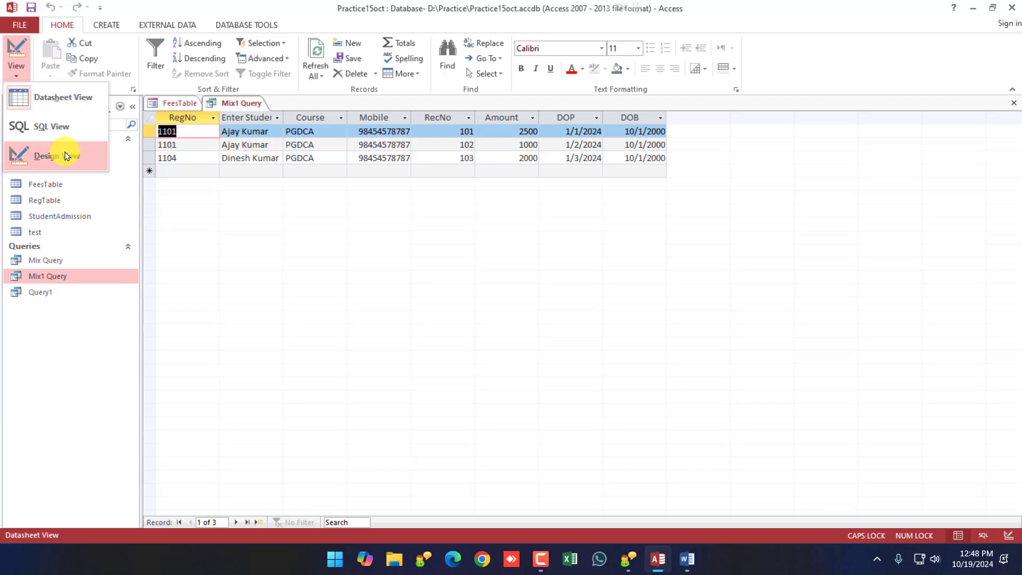
right_click(242, 103)
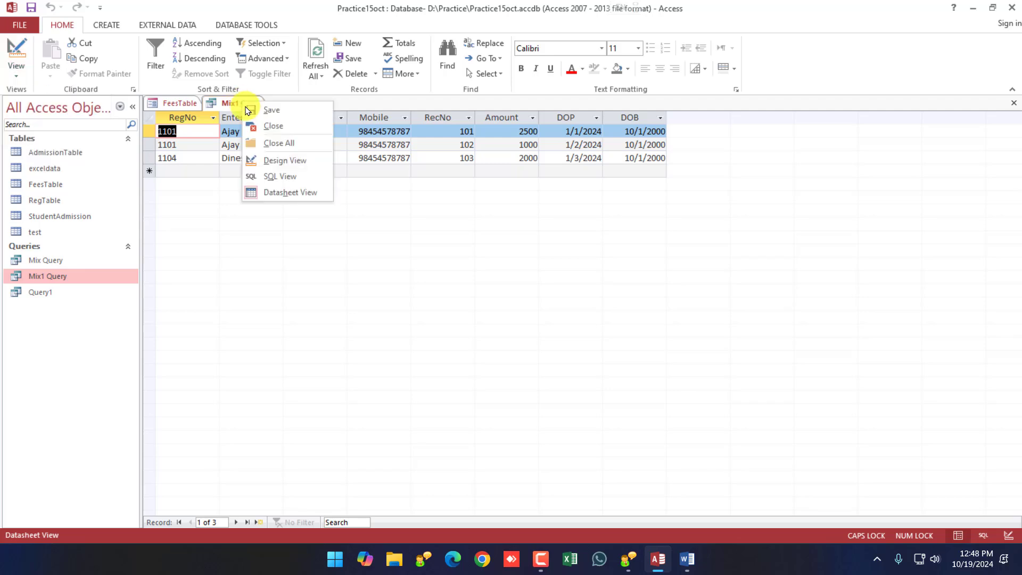
left_click(275, 131)
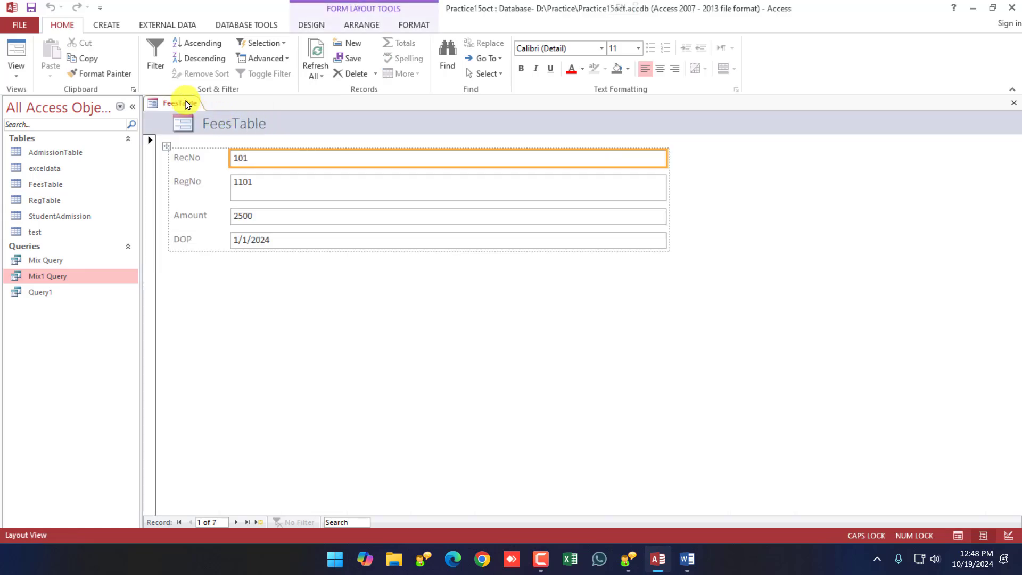
Step: Examine the FeesTable form in Layout View by selecting its fields and labels one at a time
right_click(187, 104)
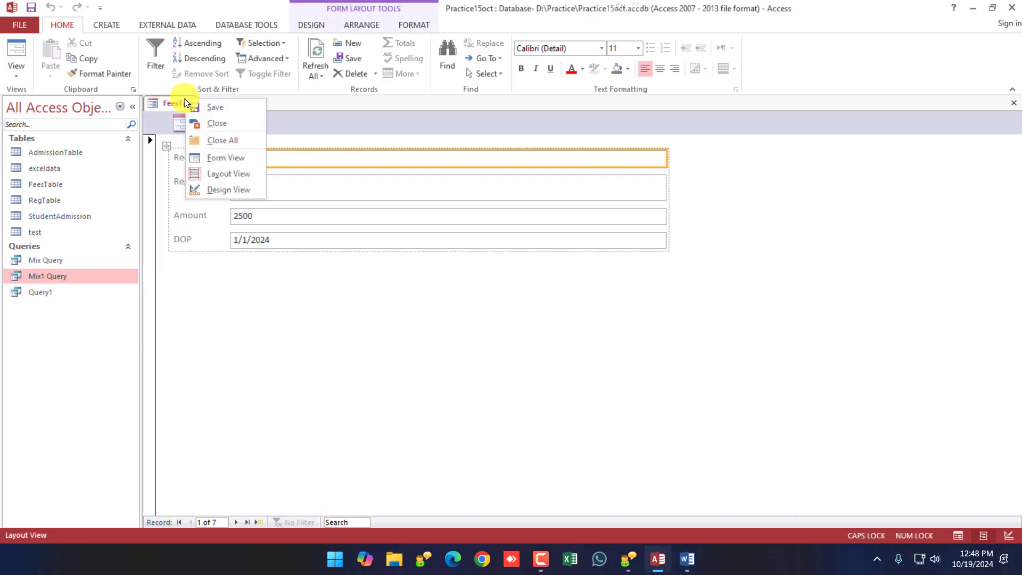
left_click(227, 181)
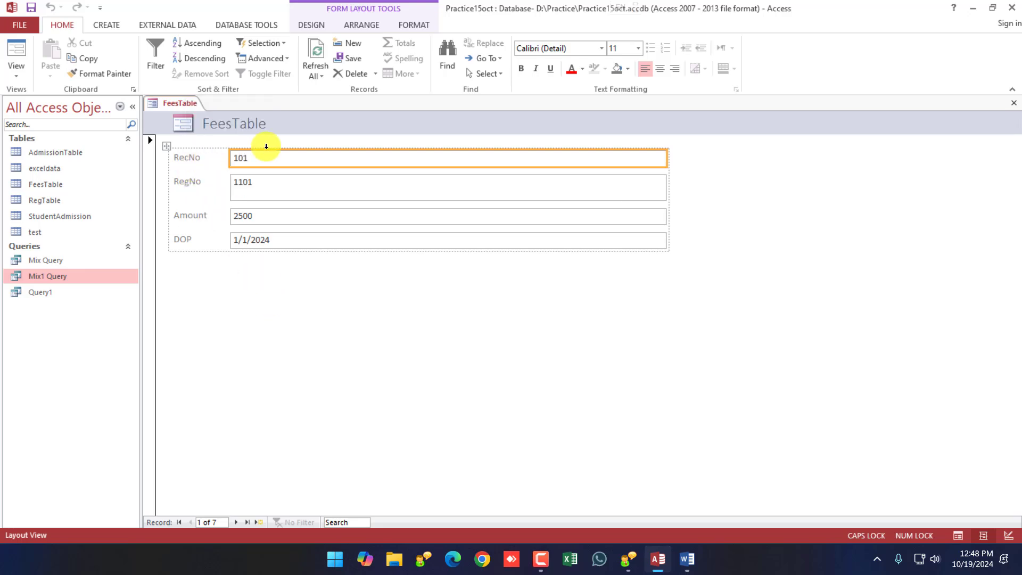
left_click(324, 194)
left_click(303, 215)
left_click(278, 238)
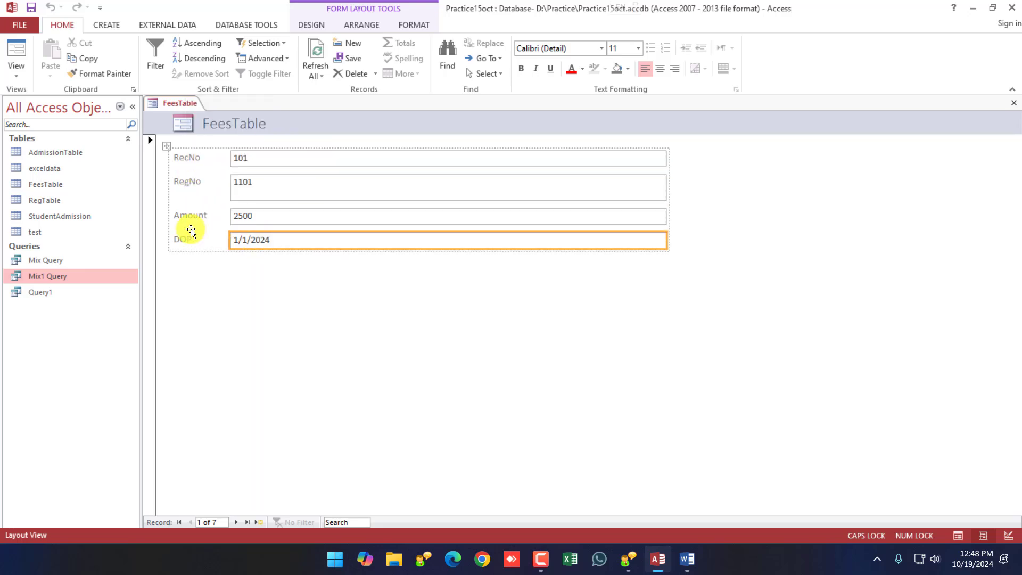
left_click(191, 182)
left_click(225, 159)
left_click(270, 162)
left_click(262, 239)
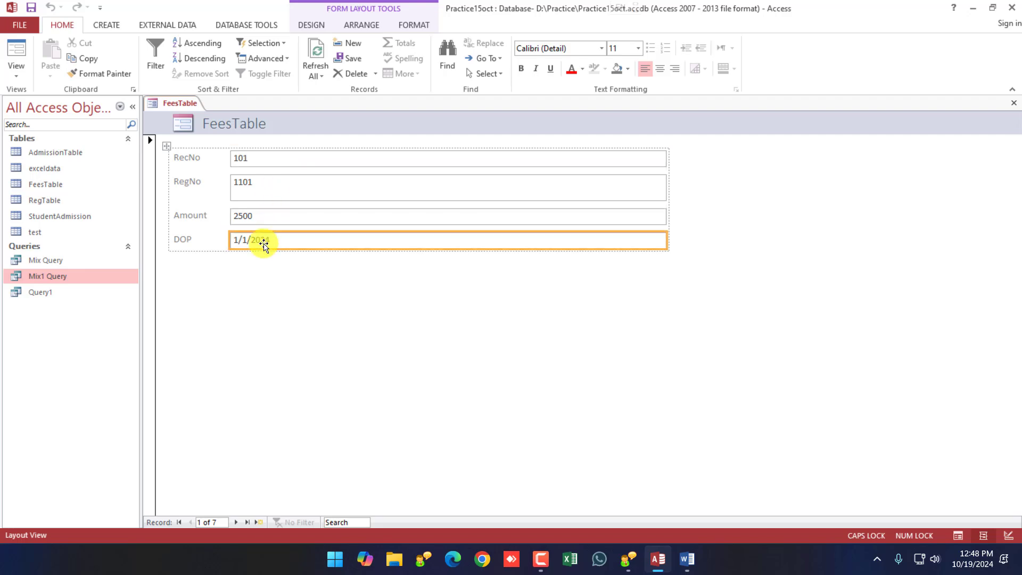
left_click(200, 214)
Step: Switch the FeesTable form to Design View and select the four field labels in the Detail section
right_click(181, 105)
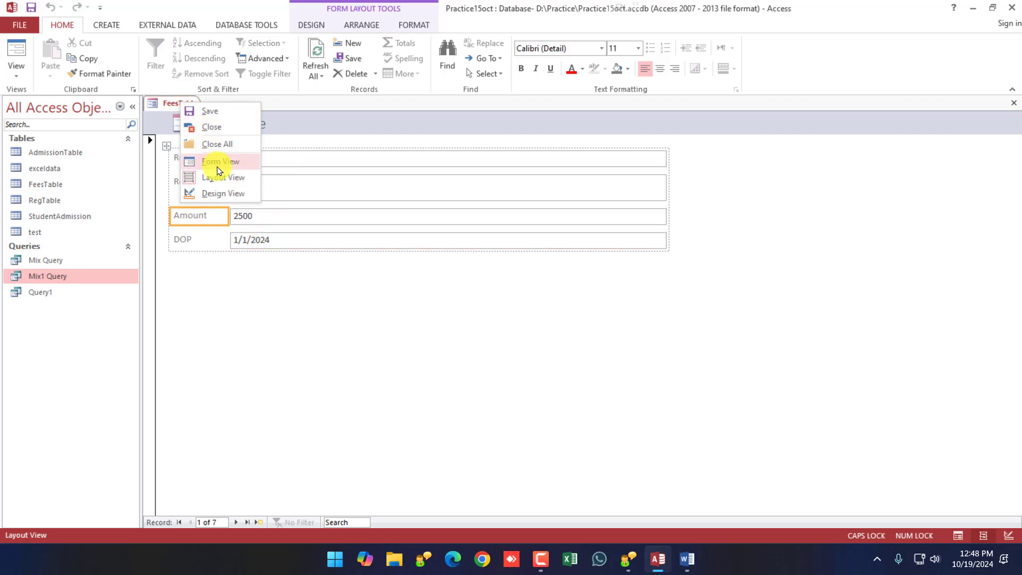
left_click(226, 194)
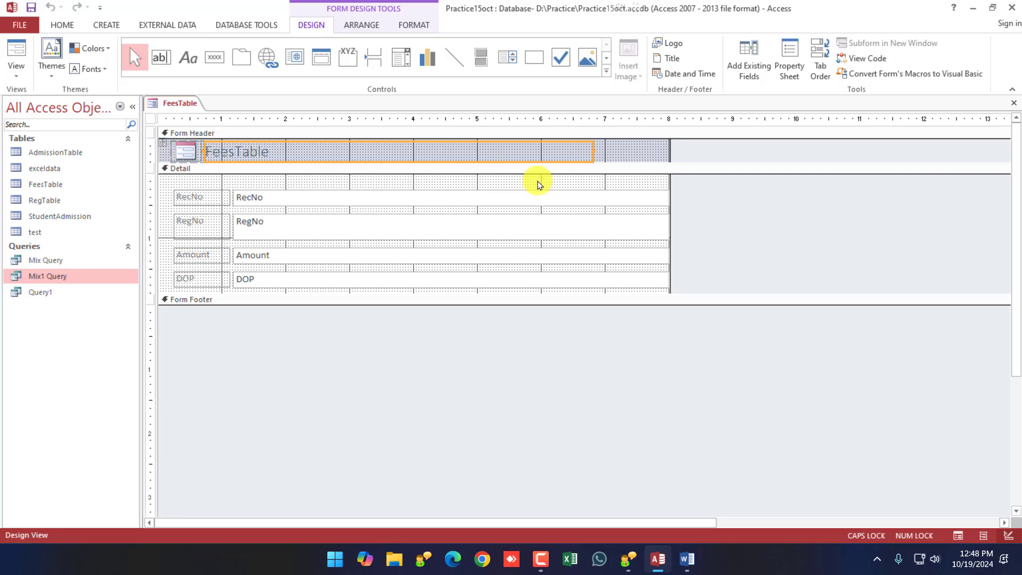
left_click(203, 198)
left_click(199, 222)
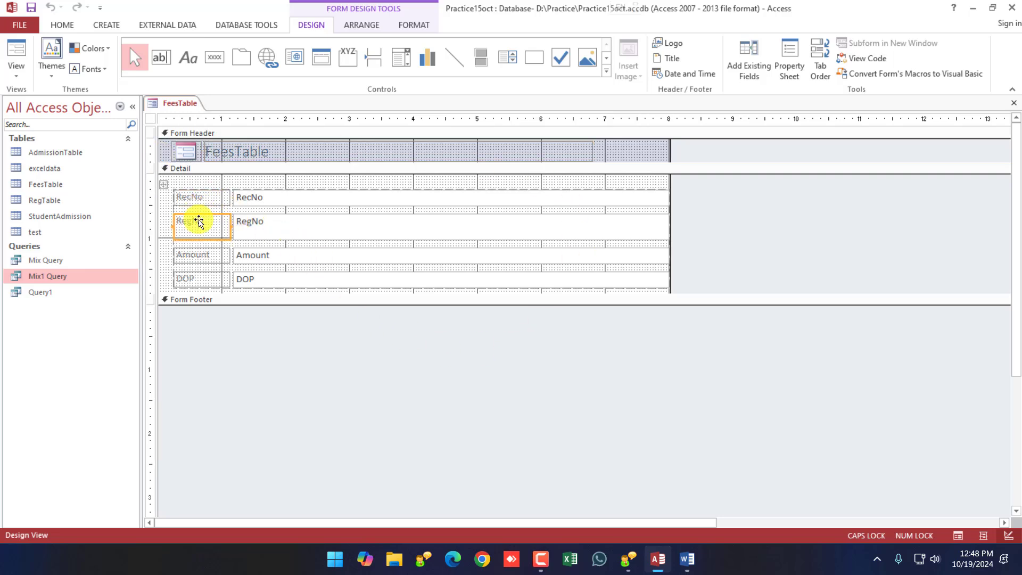
left_click(199, 255)
left_click(200, 279)
left_click(200, 204)
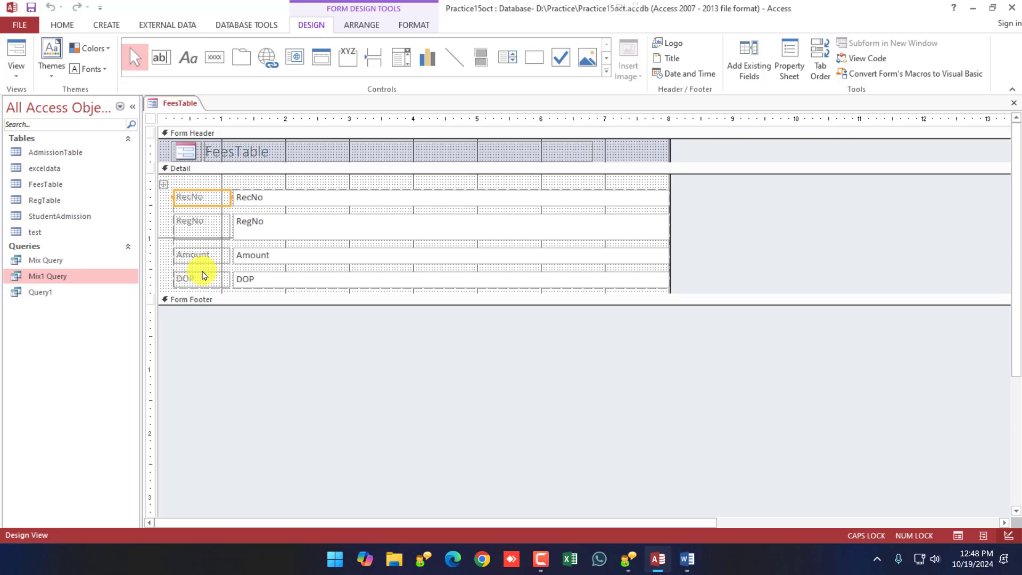
left_click(202, 276, "shift")
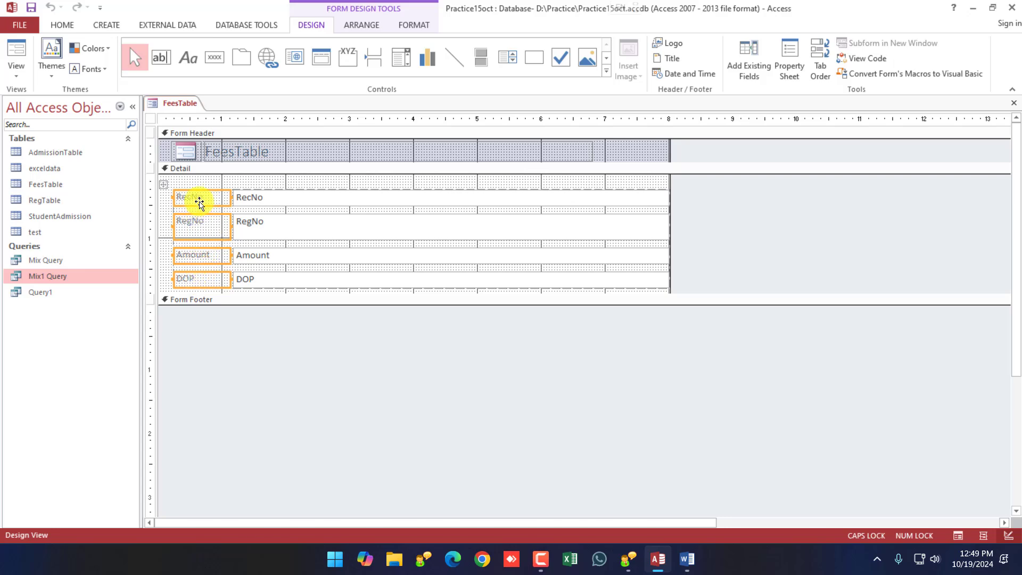
Step: Show the label properties and change the RecNo label's text to "Reciept No"
double_click(199, 203)
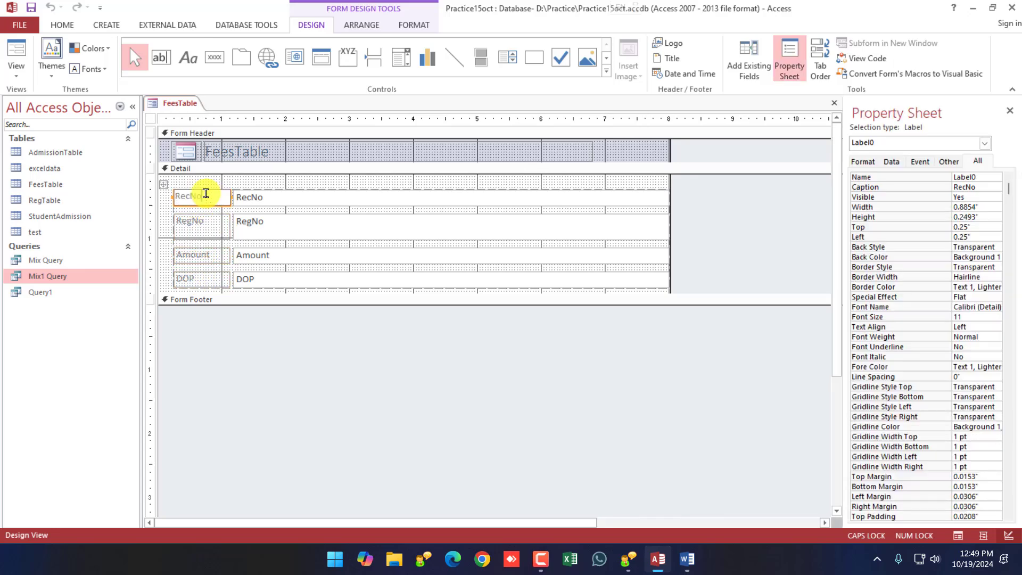
double_click(206, 193)
type("rE")
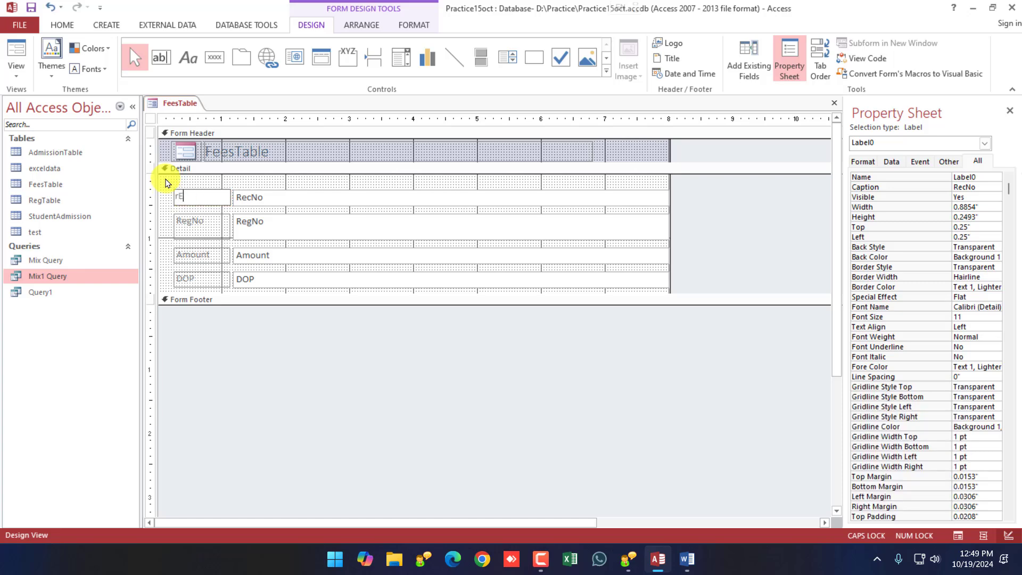
type("cNo")
key("BackSpace")
key("BackSpace")
key("BackSpace")
key("BackSpace")
key("BackSpace")
key("Caps_Lock")
type("Reciept No")
Step: Change the DOP label's text to "Date"
left_click(205, 223)
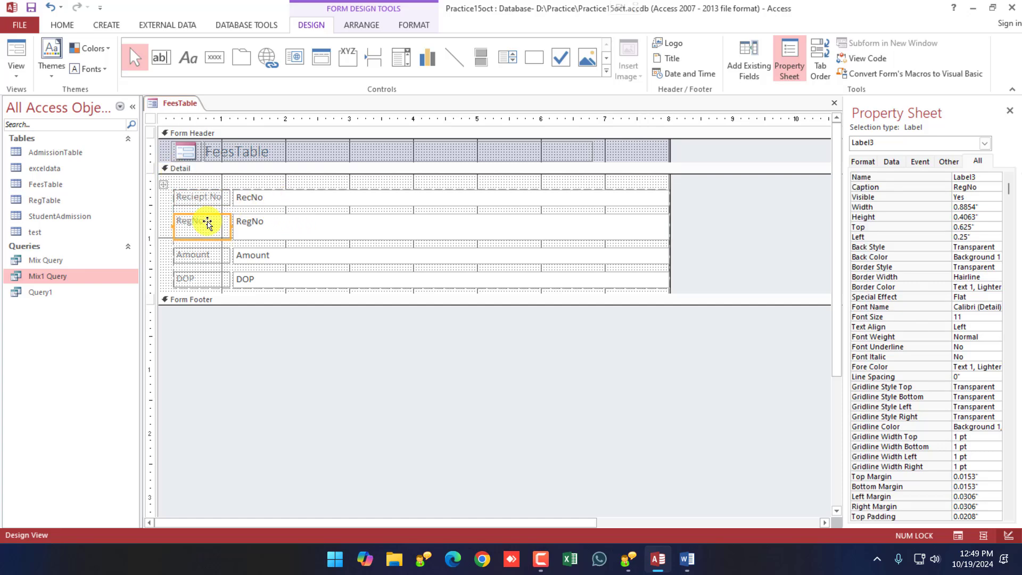
left_click(210, 254, "shift")
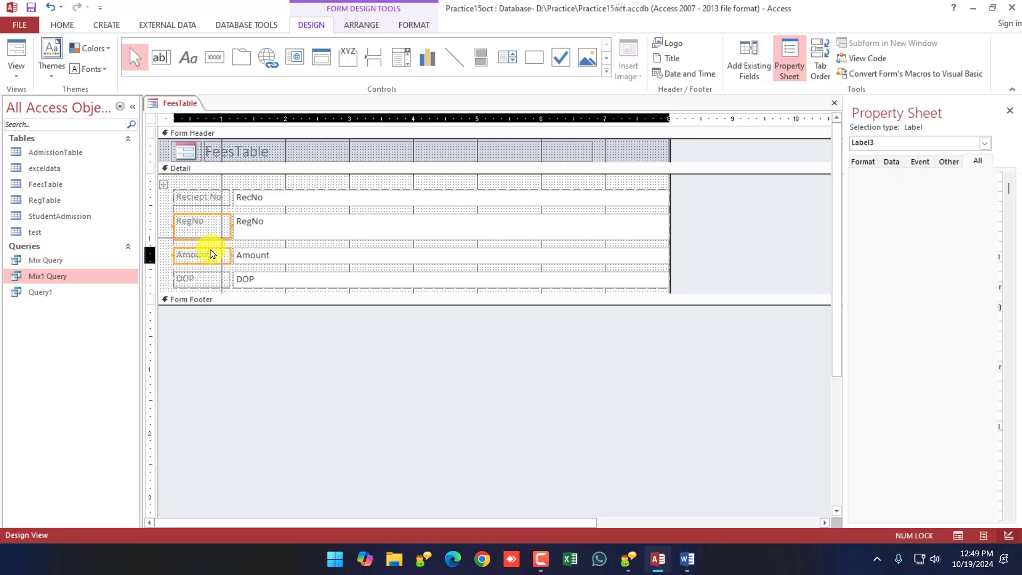
left_click(208, 282, "shift")
left_click(178, 277)
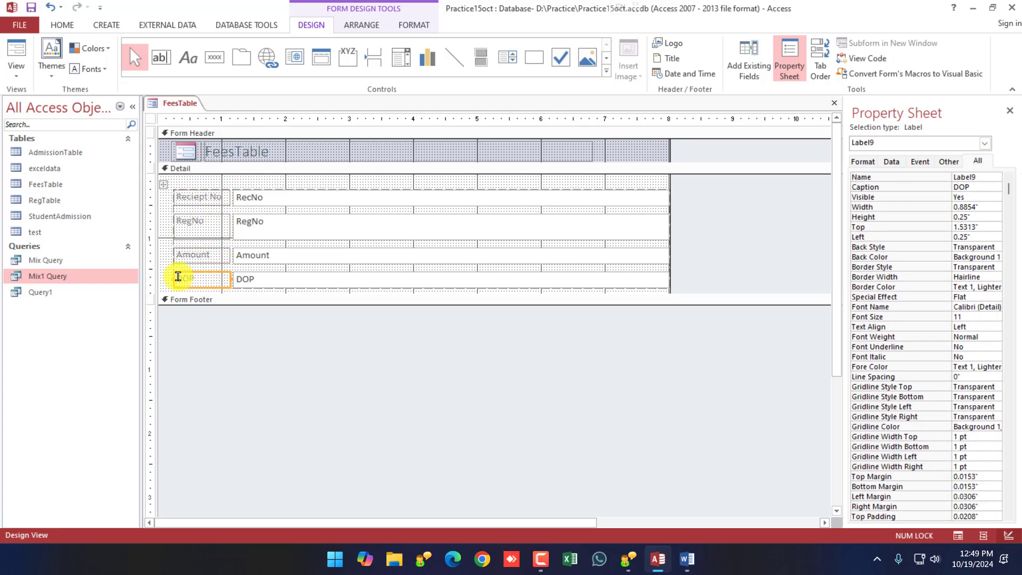
double_click(181, 277)
type("Date")
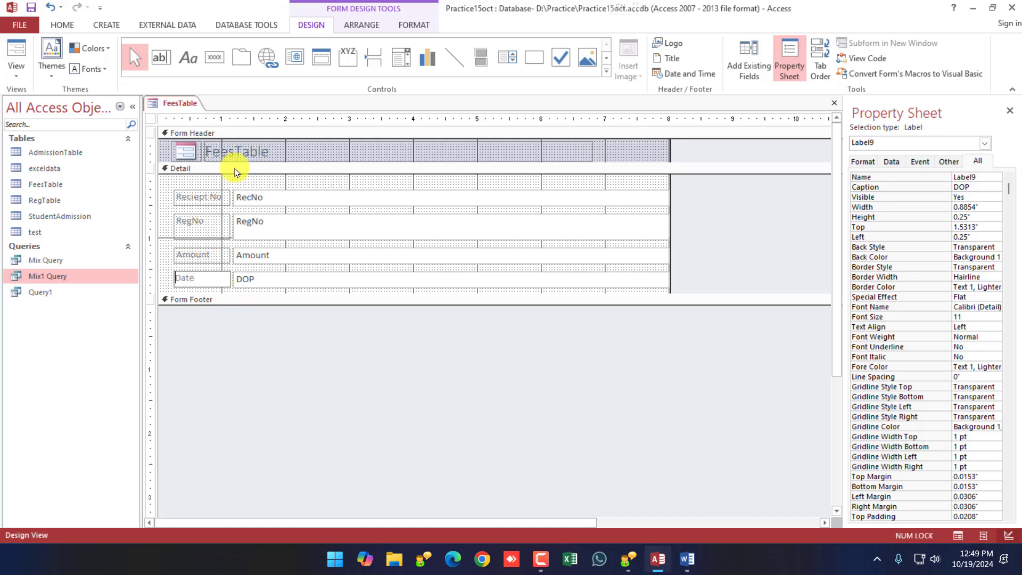
left_click(236, 168)
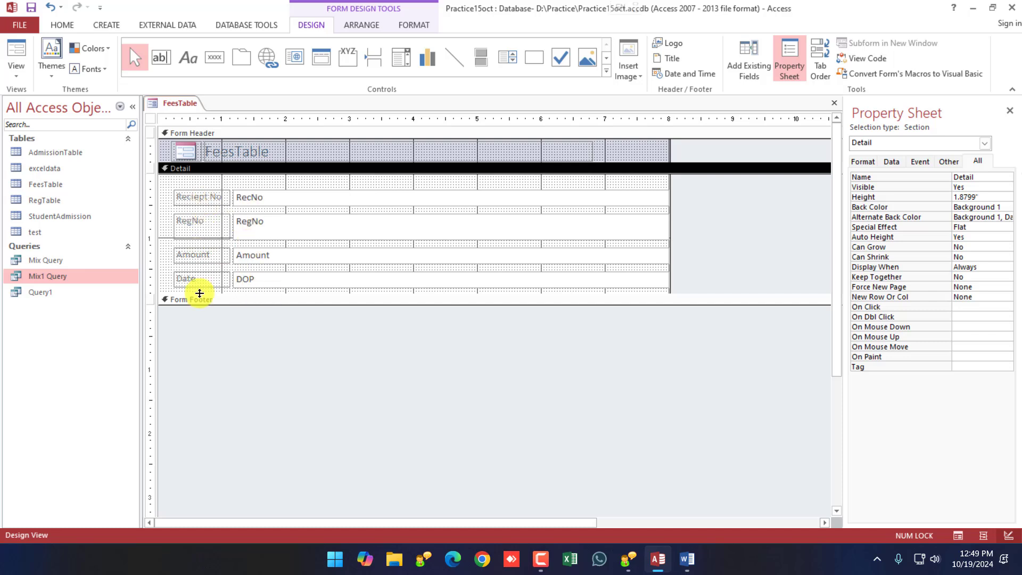
Step: Check the relabelled form in Layout View and Form View, moving through the fields of the first record
right_click(174, 105)
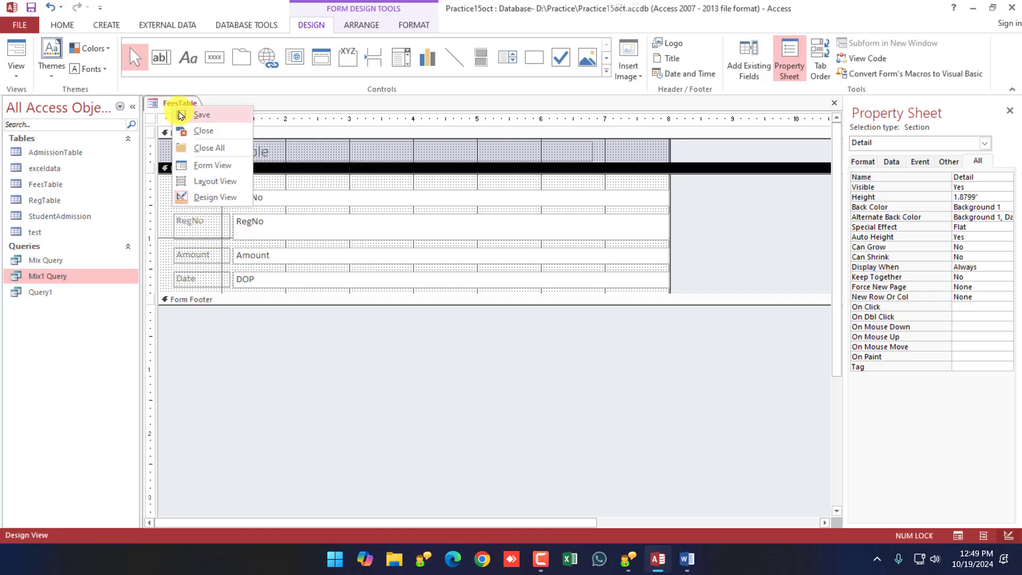
left_click(212, 183)
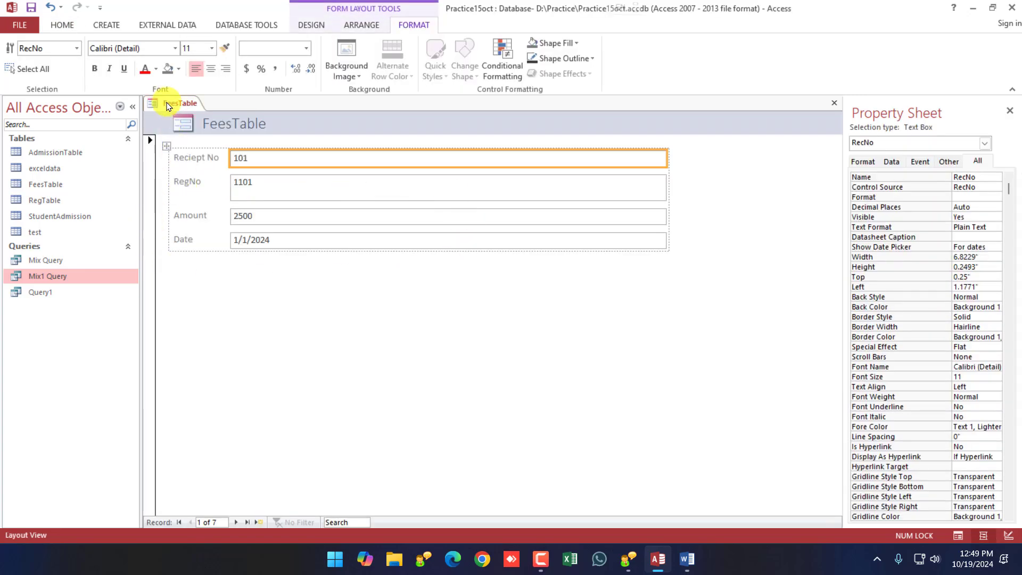
right_click(168, 102)
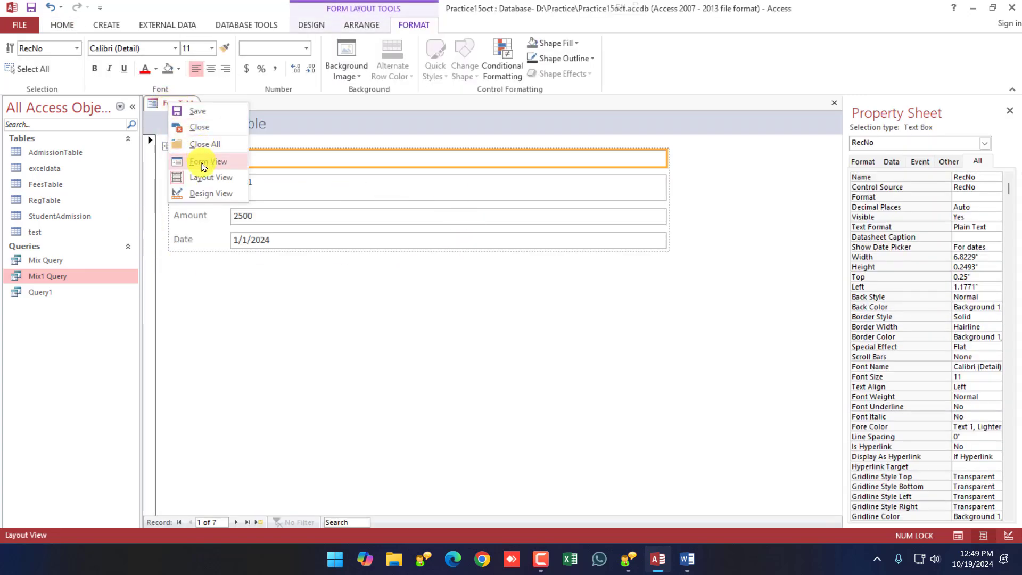
left_click(203, 162)
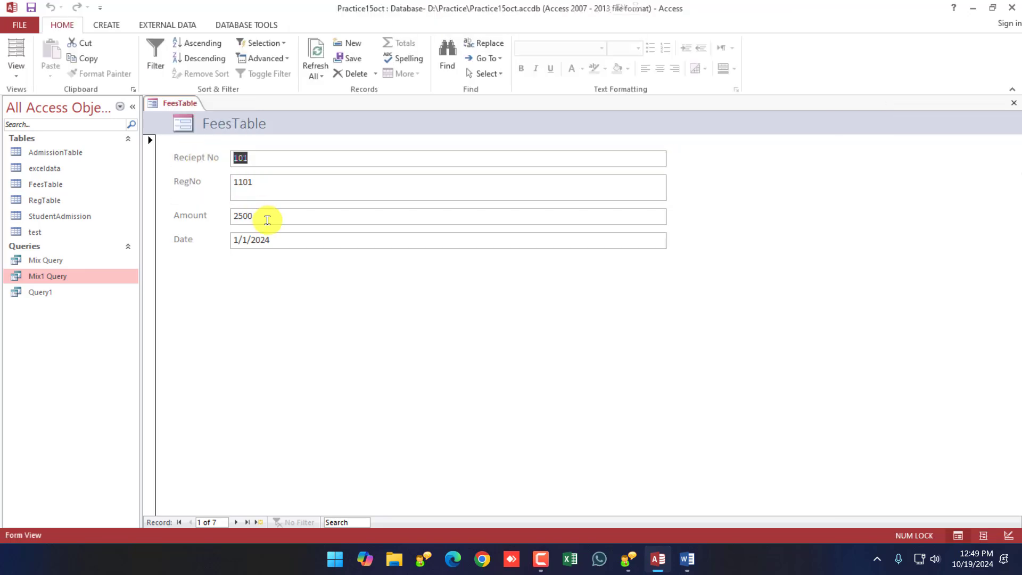
left_click(257, 179)
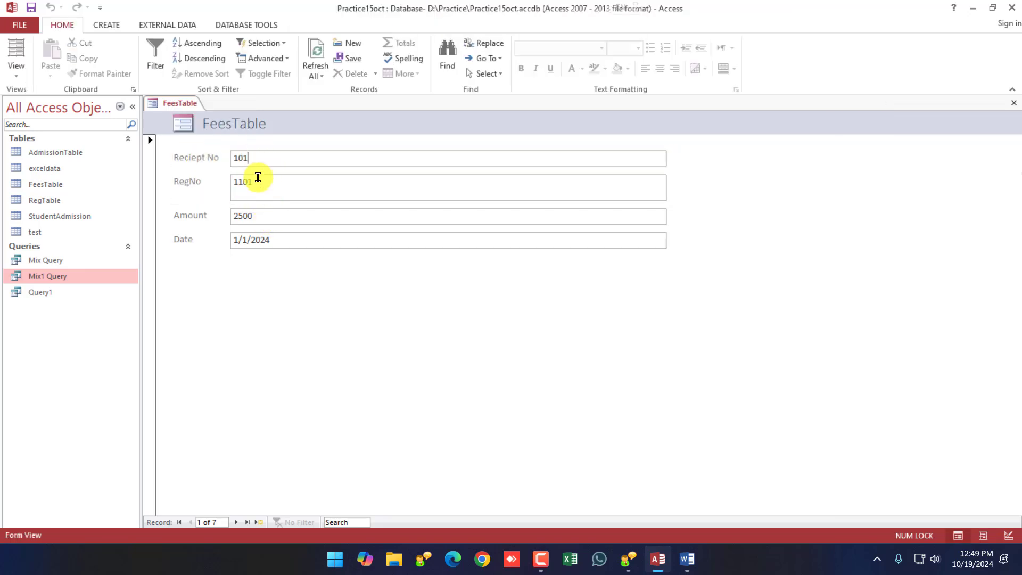
left_click(262, 219)
left_click(277, 234)
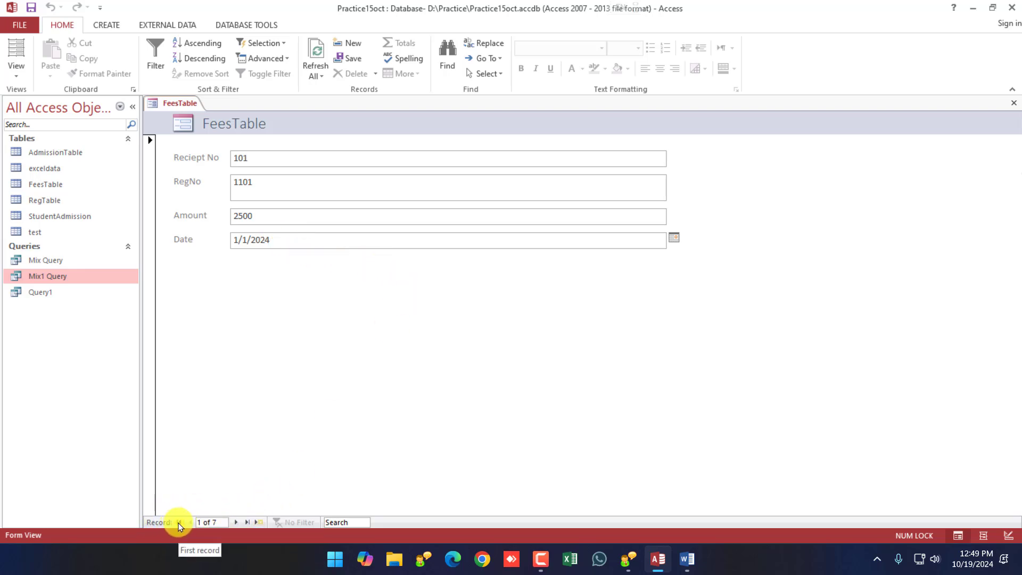
Step: Move forward through the form's existing records to a new blank record
left_click(235, 522)
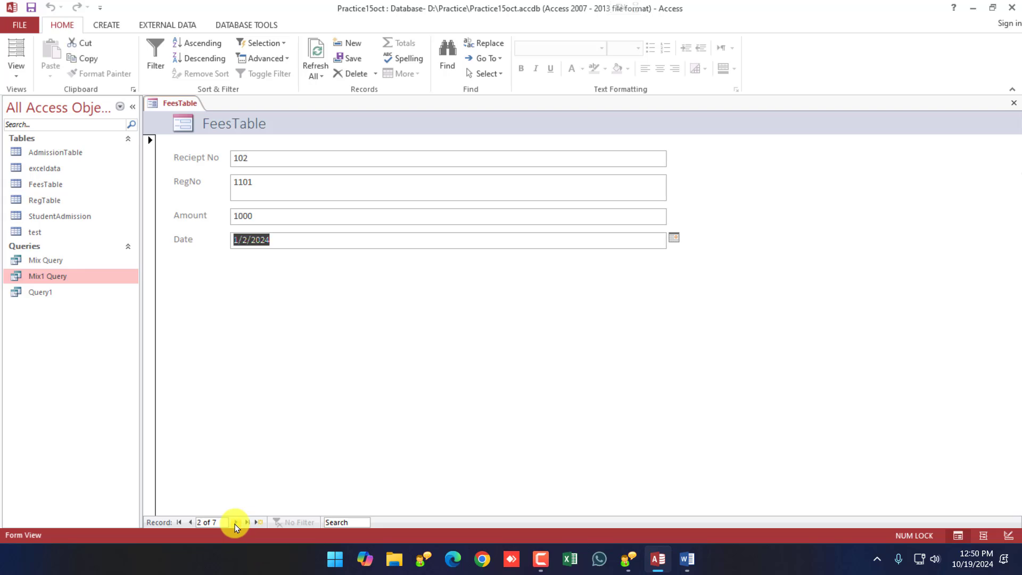
left_click(235, 523)
left_click(235, 524)
left_click(236, 521)
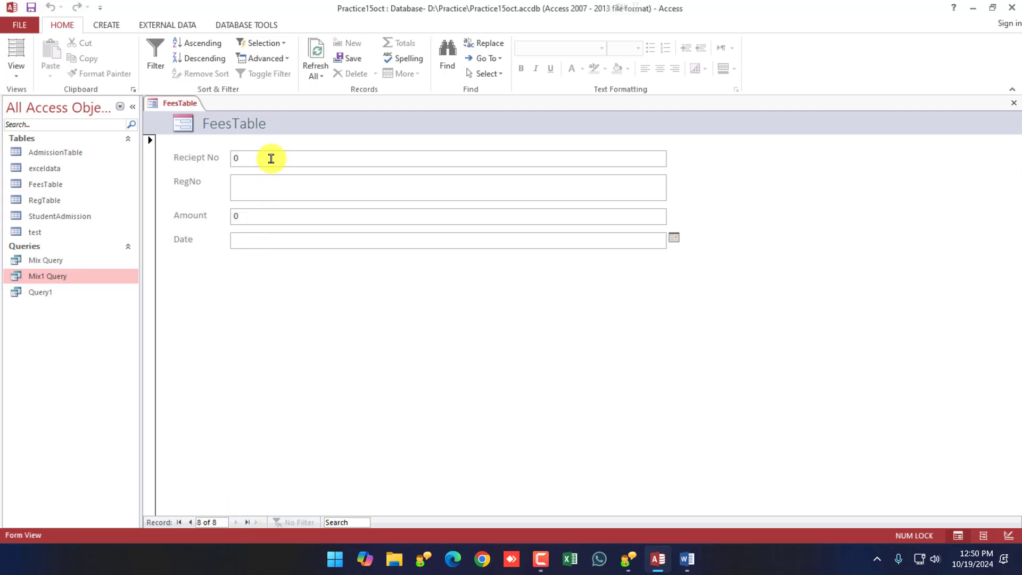
Step: Enter a new fee record with Reciept No 108, RegNo 1108, Amount 2500 and Date 05/01/2024
left_click(224, 158)
type("108")
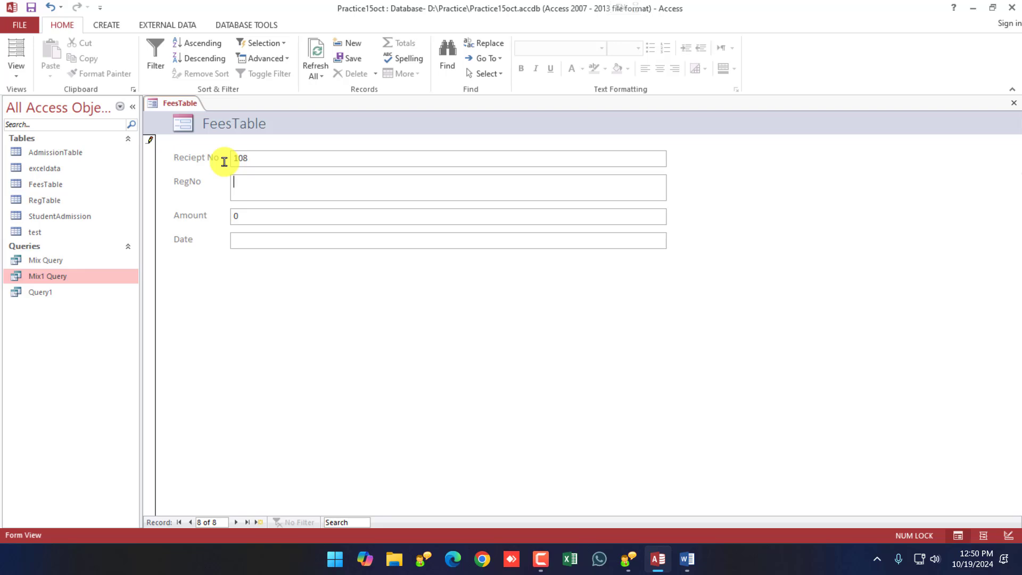
type("1108")
key("Tab")
type("2500")
key("Tab")
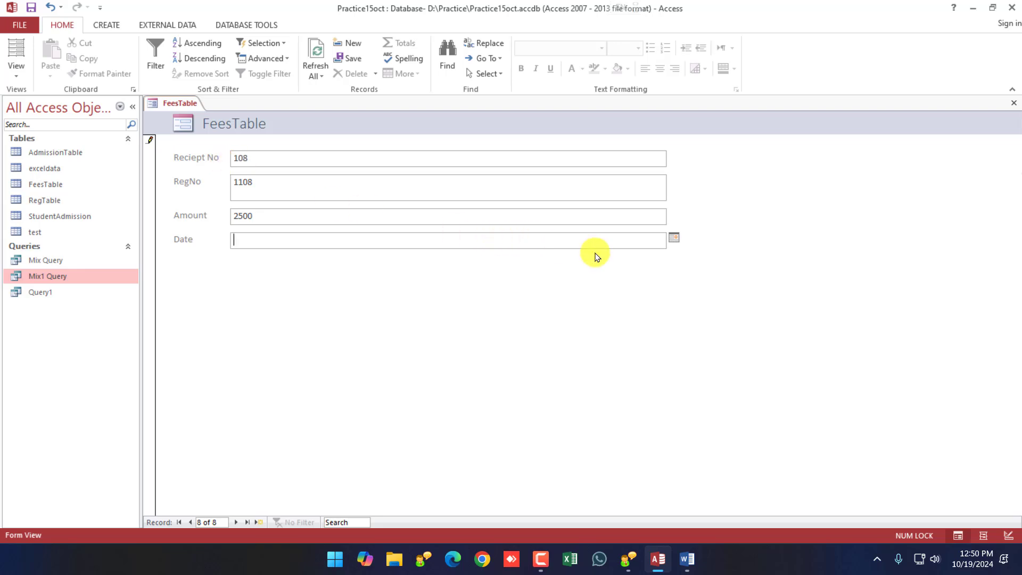
type("05/")
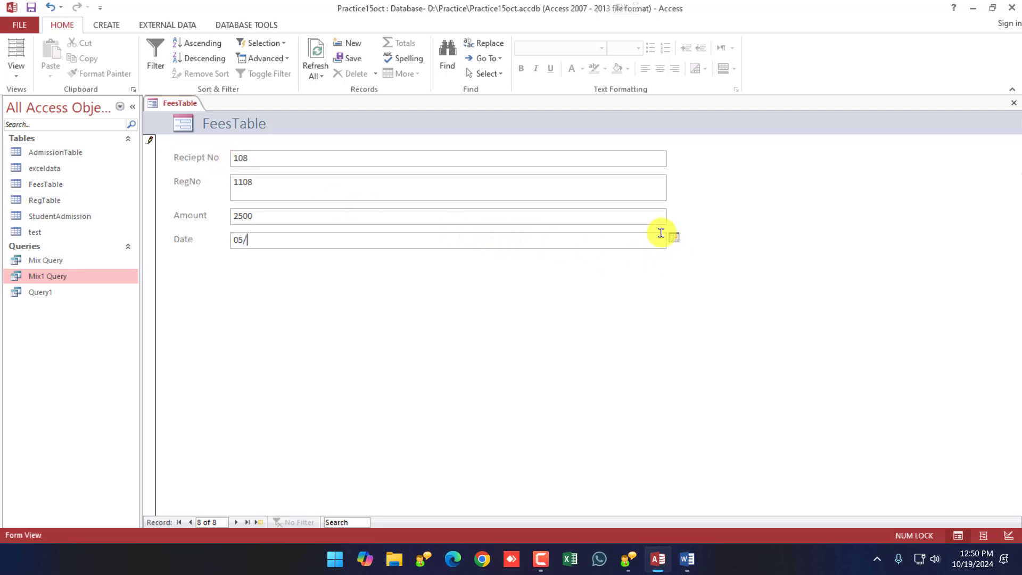
type("01/2024")
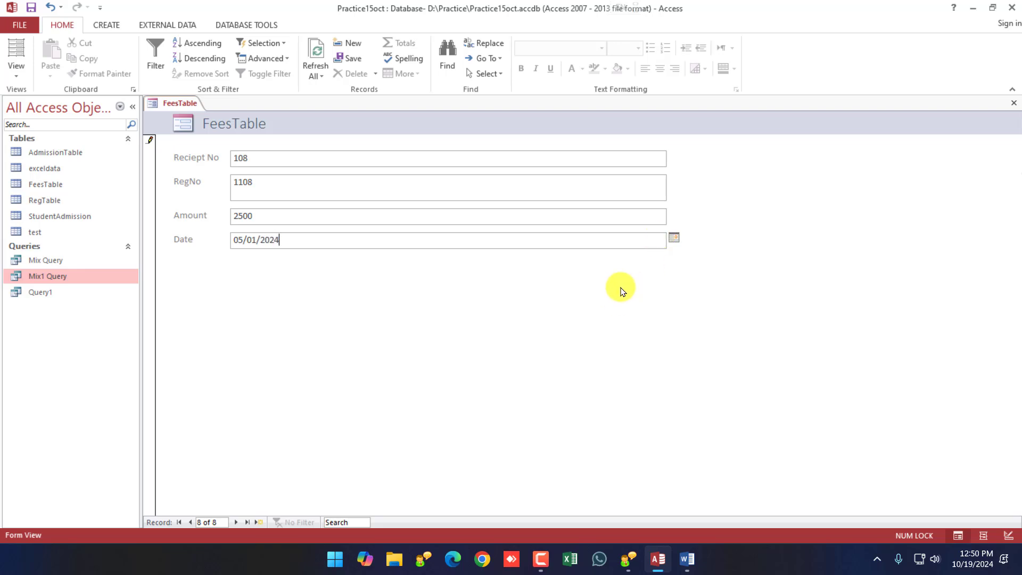
key("Tab")
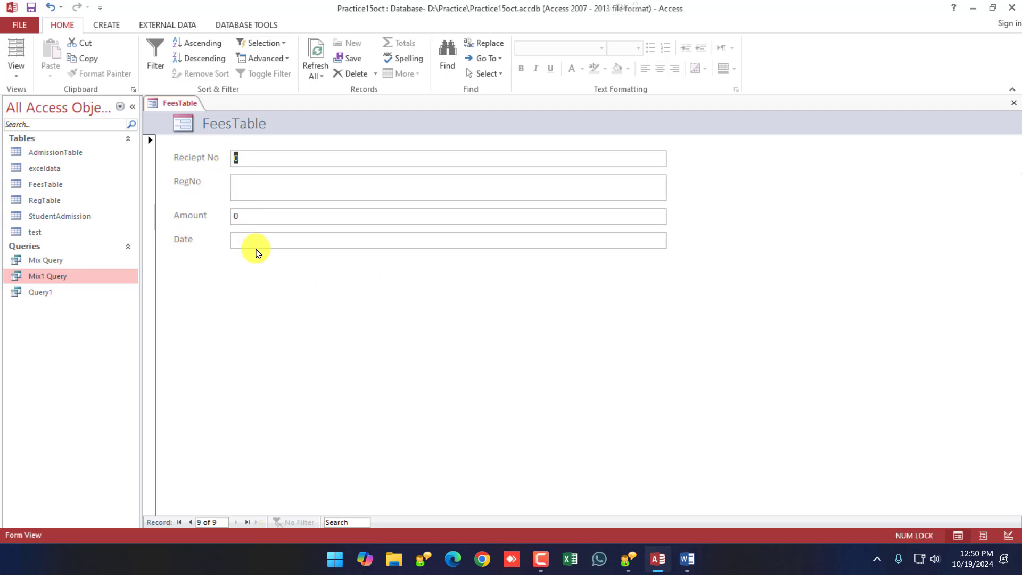
Step: Save the form under the name "Fees Form" and close it
right_click(167, 104)
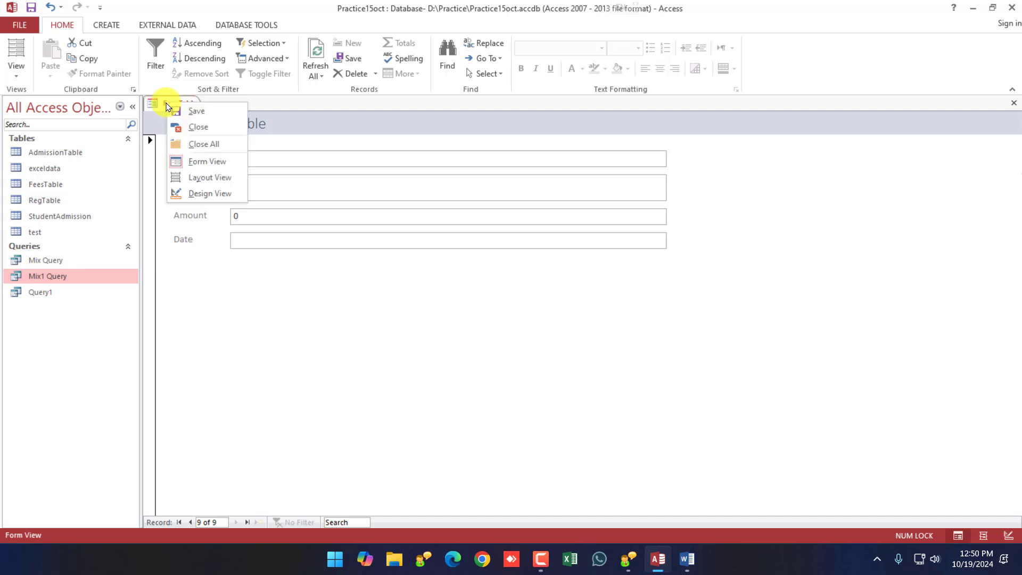
left_click(187, 111)
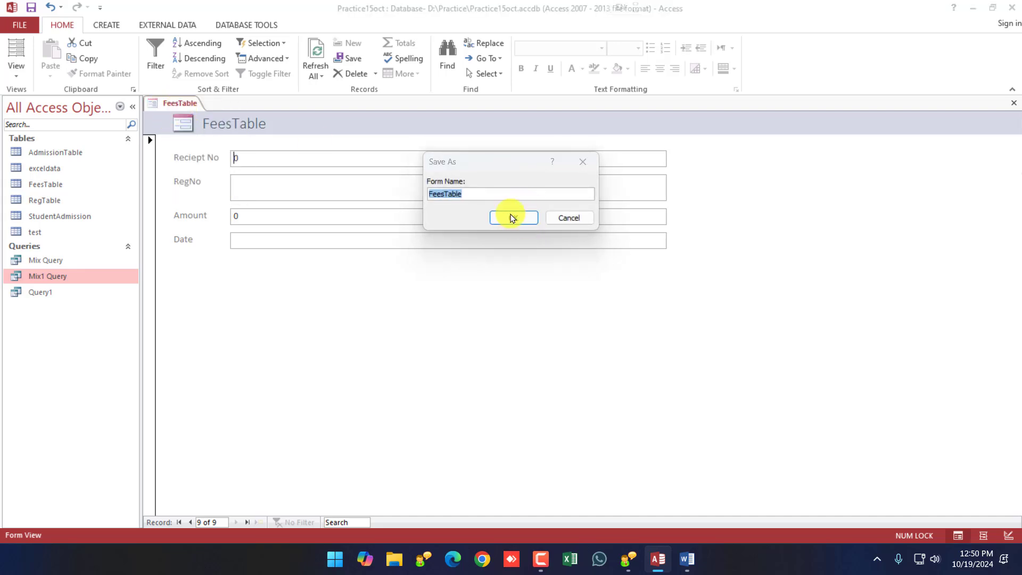
left_click(481, 192)
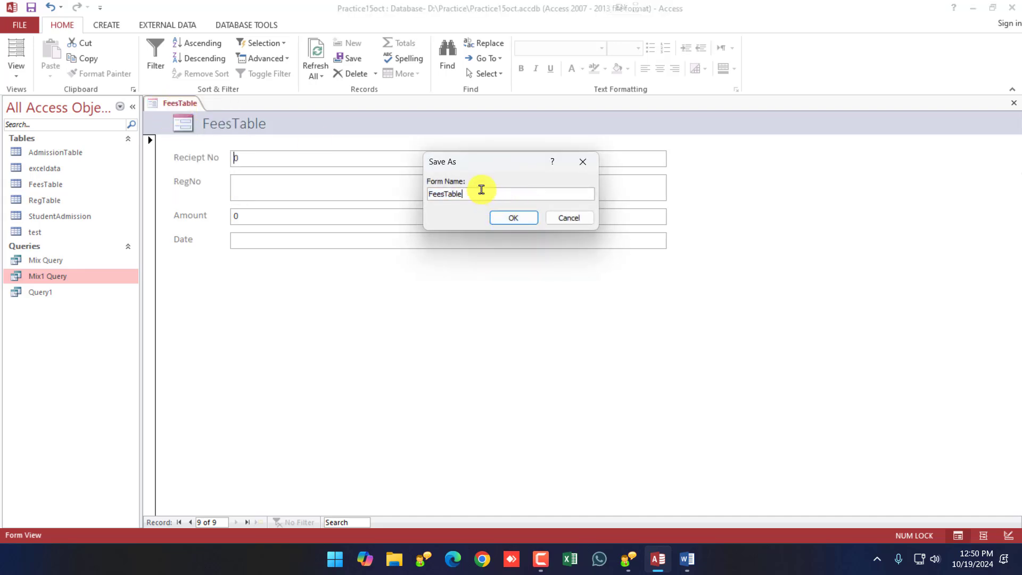
key("shift+Left")
key("shift+Left")
key("shift+Left")
key("shift+Left")
left_click(512, 218)
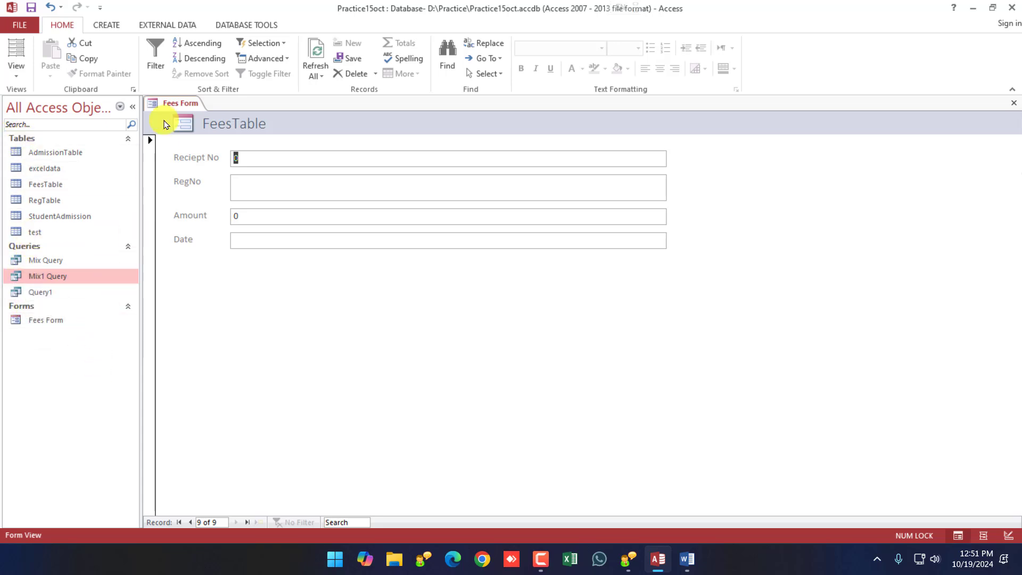
right_click(176, 103)
left_click(212, 125)
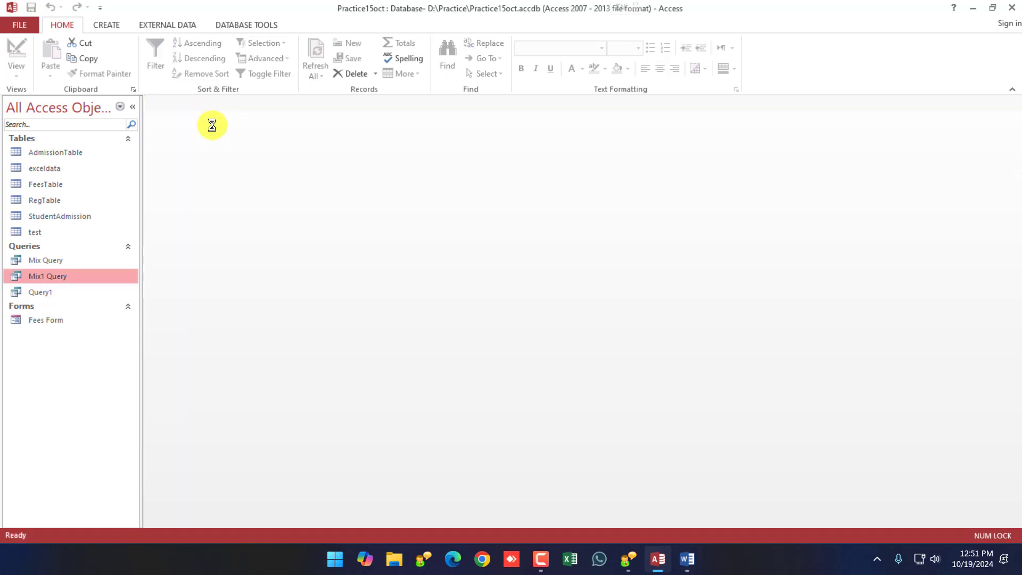
Step: Open FeesTable in Datasheet View to check the record added through the form
left_click(46, 321)
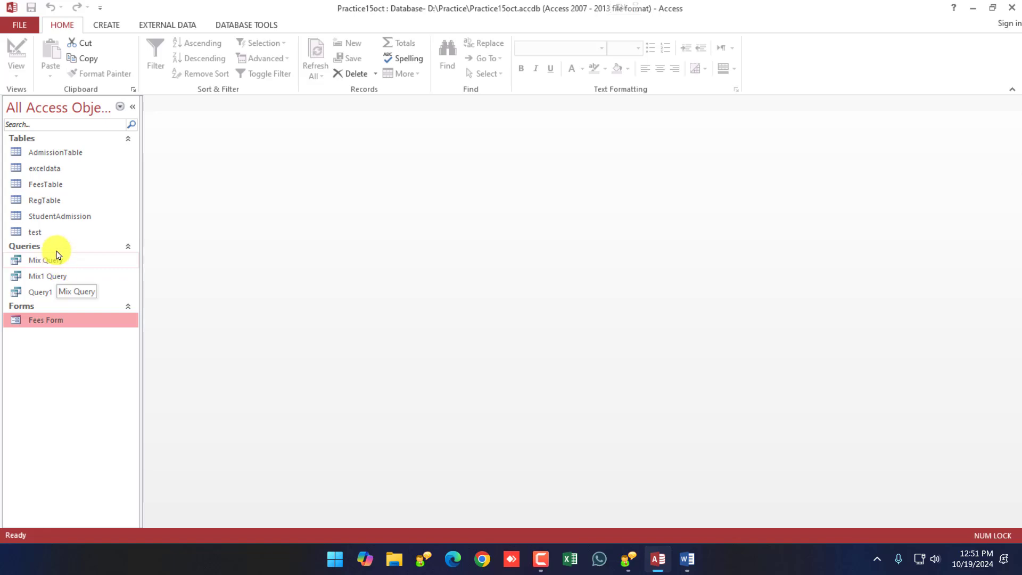
double_click(45, 184)
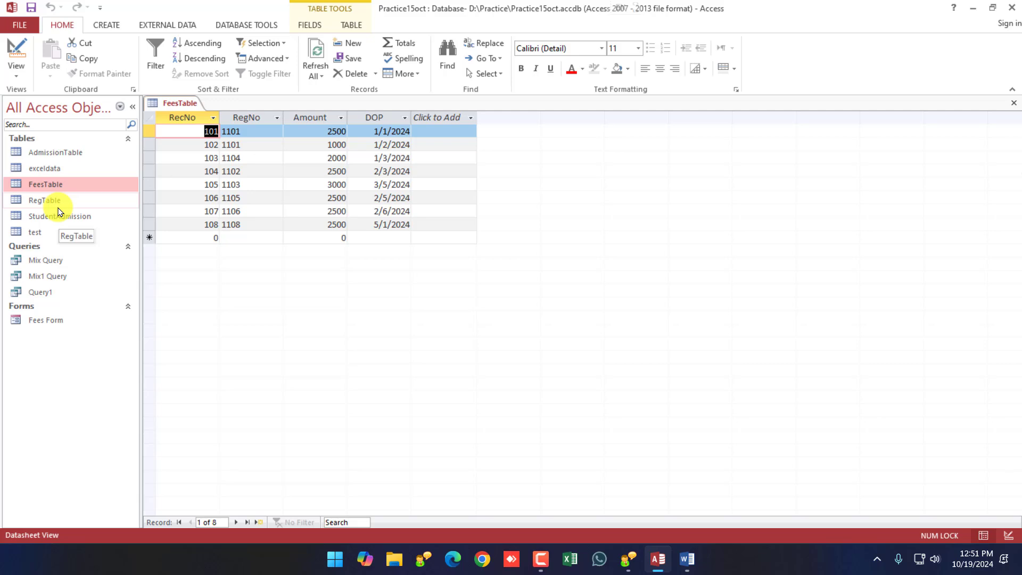
left_click(47, 324)
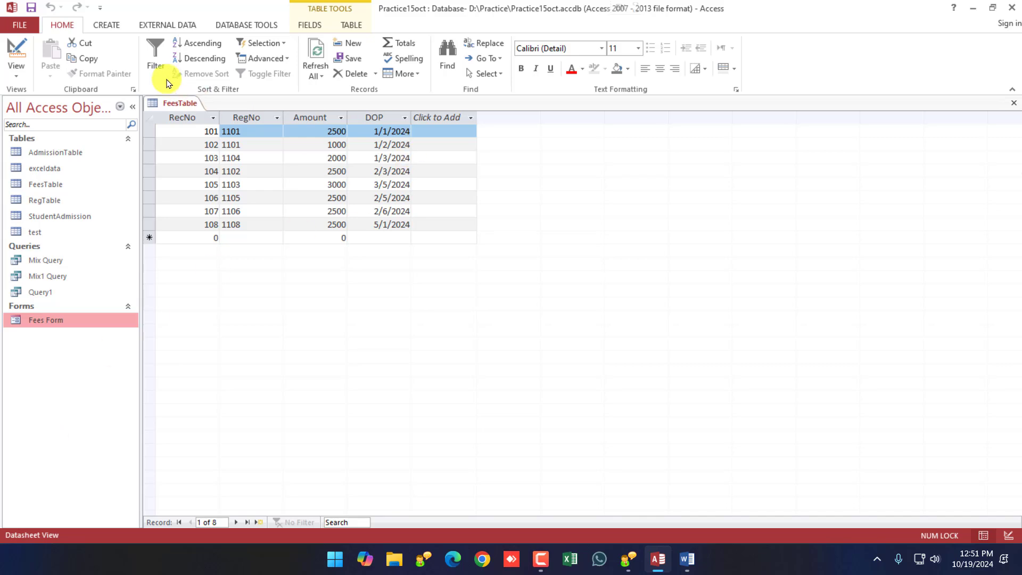
Step: Create a report based on FeesTable and clear the selection in its layout
left_click(106, 25)
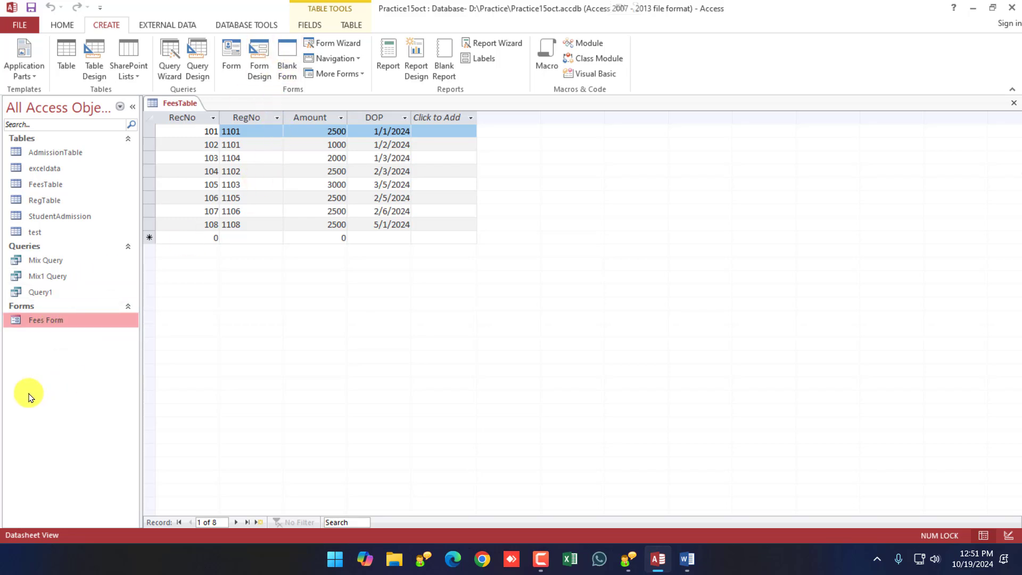
left_click(42, 185)
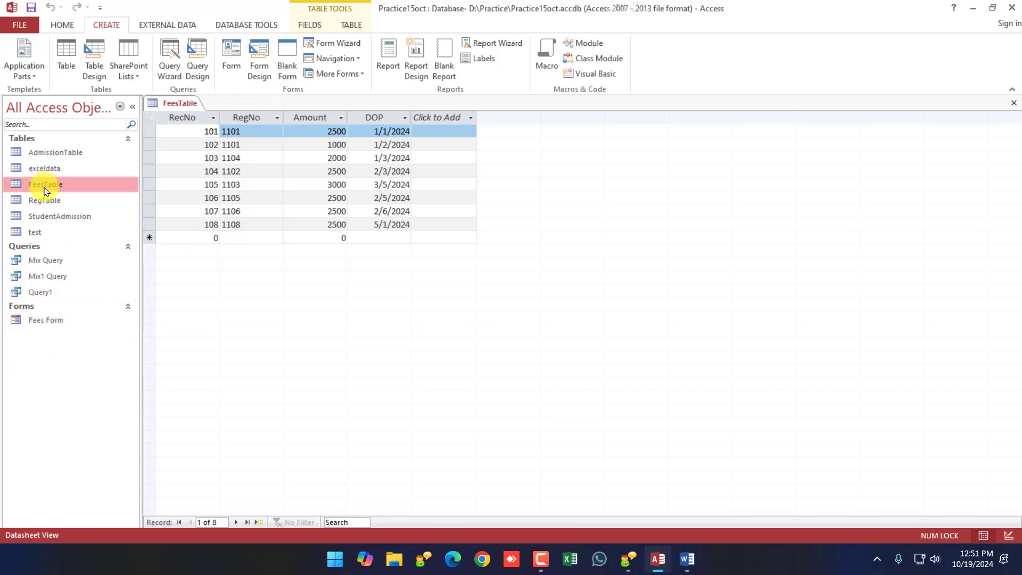
left_click(48, 201)
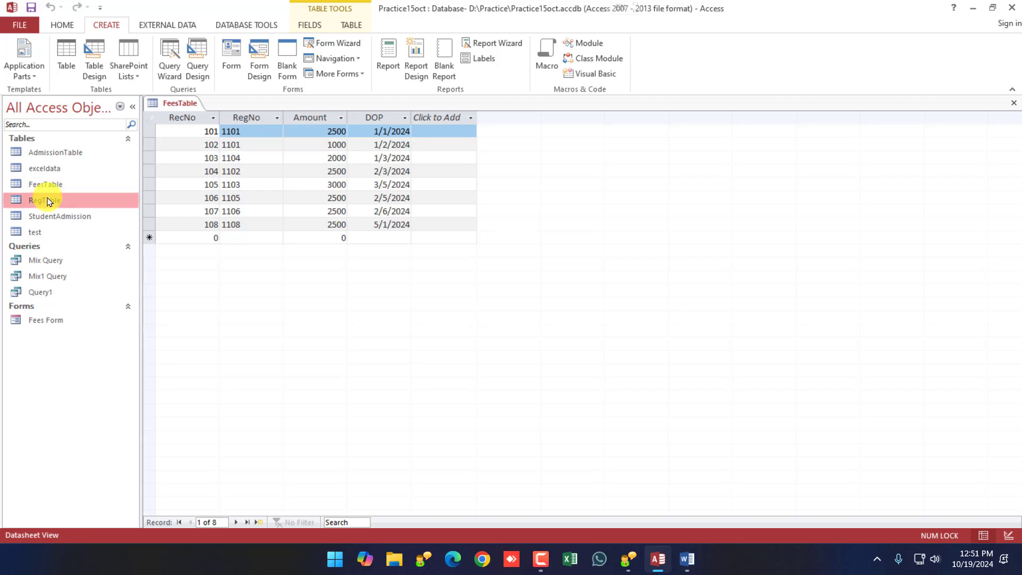
left_click(47, 187)
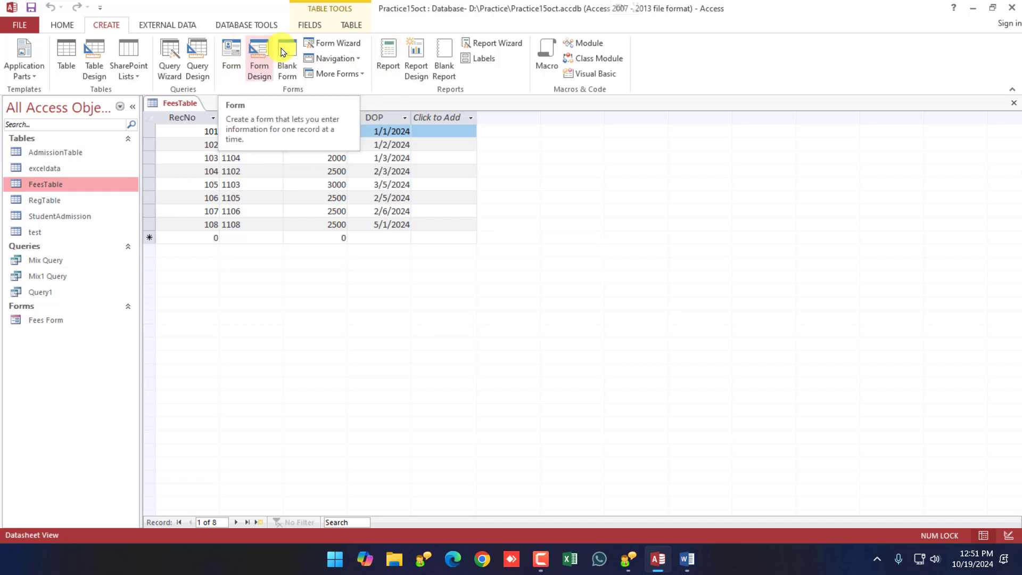
left_click(389, 70)
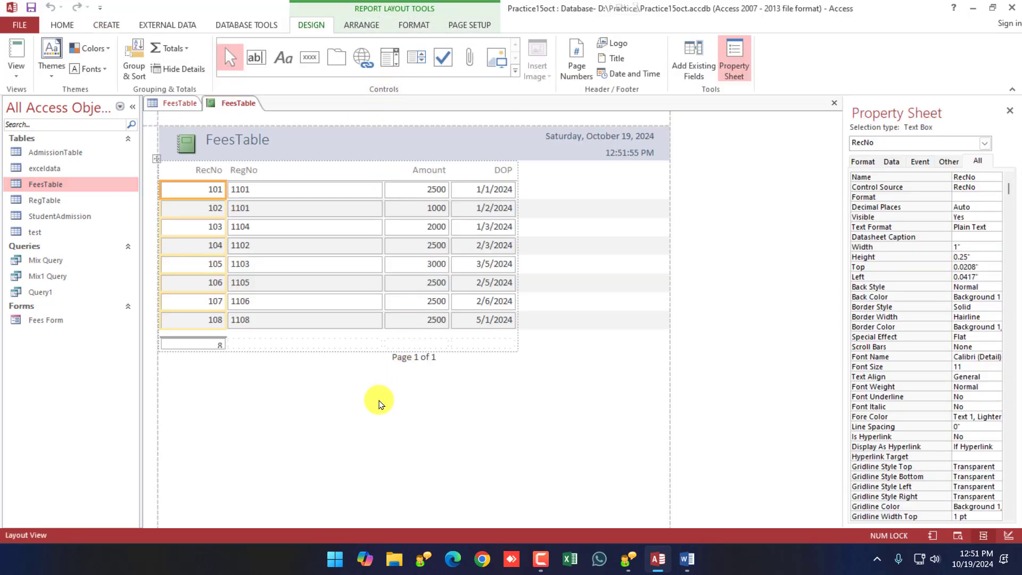
left_click(377, 406)
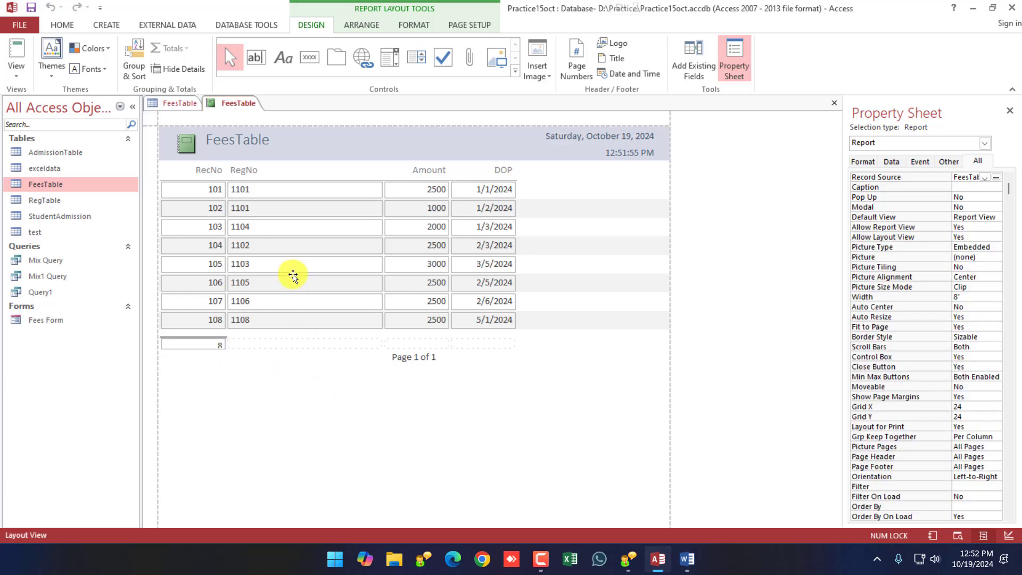
left_click(173, 103)
right_click(173, 107)
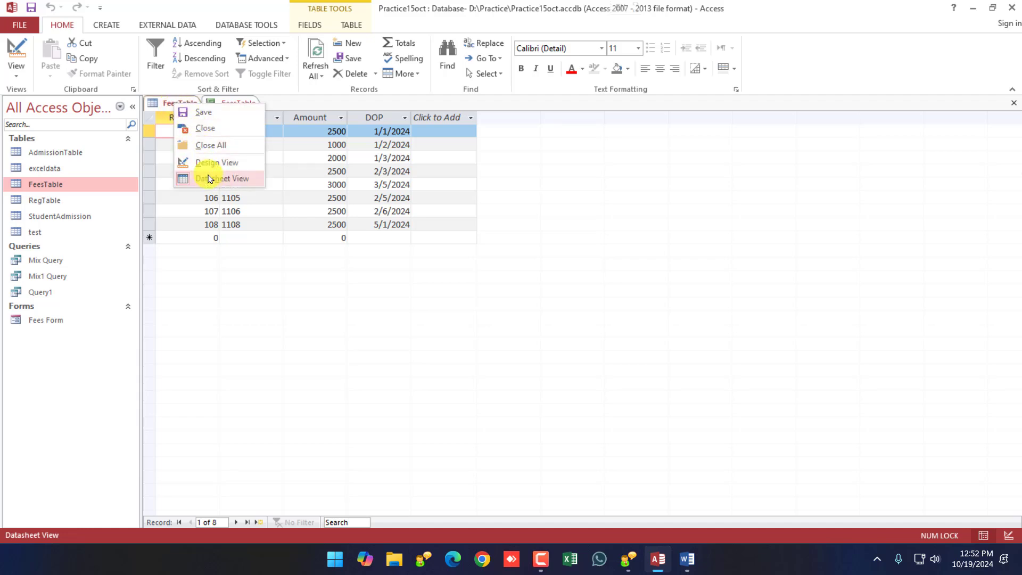
left_click(235, 103)
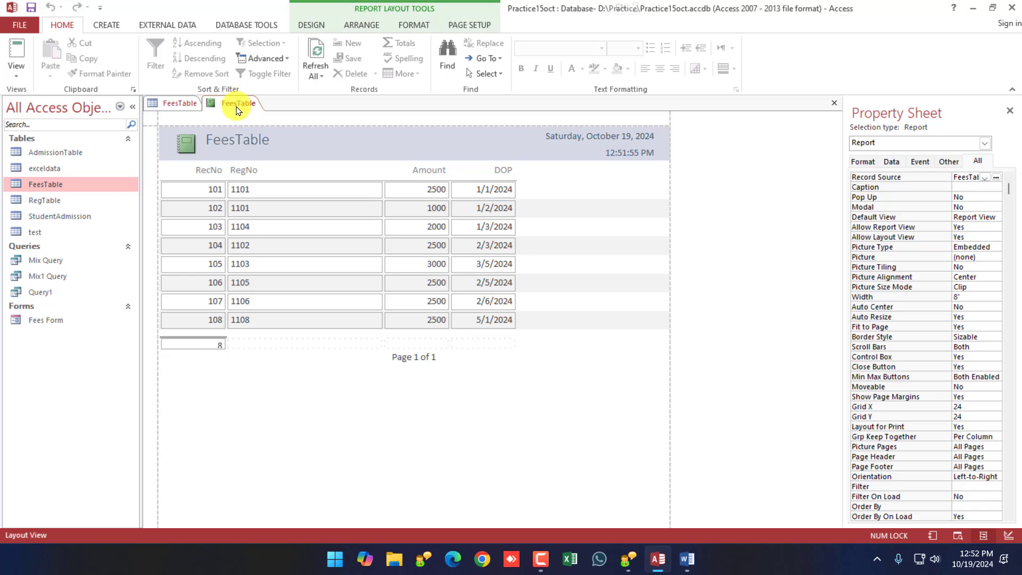
right_click(236, 109)
right_click(229, 101)
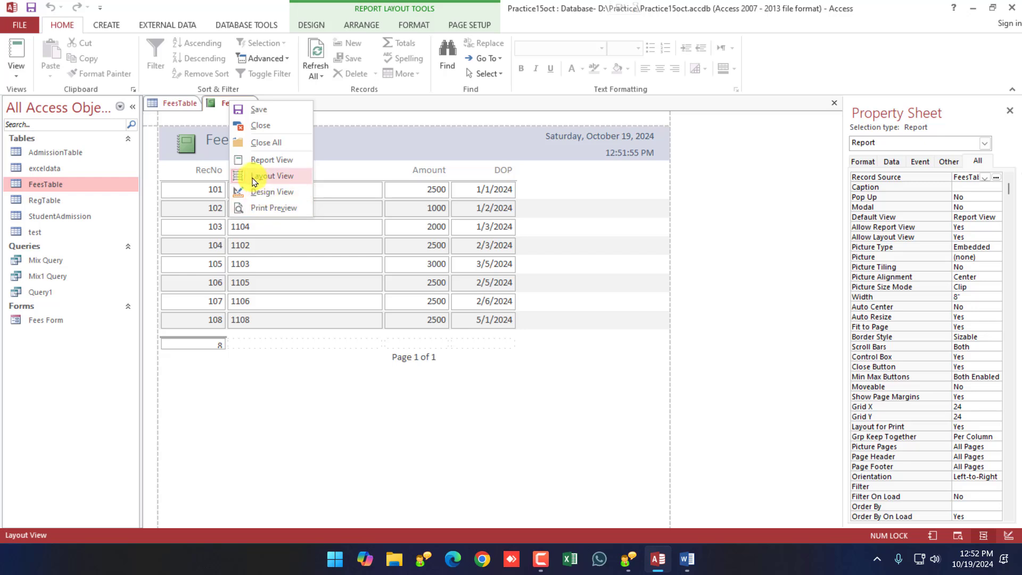
left_click(292, 484)
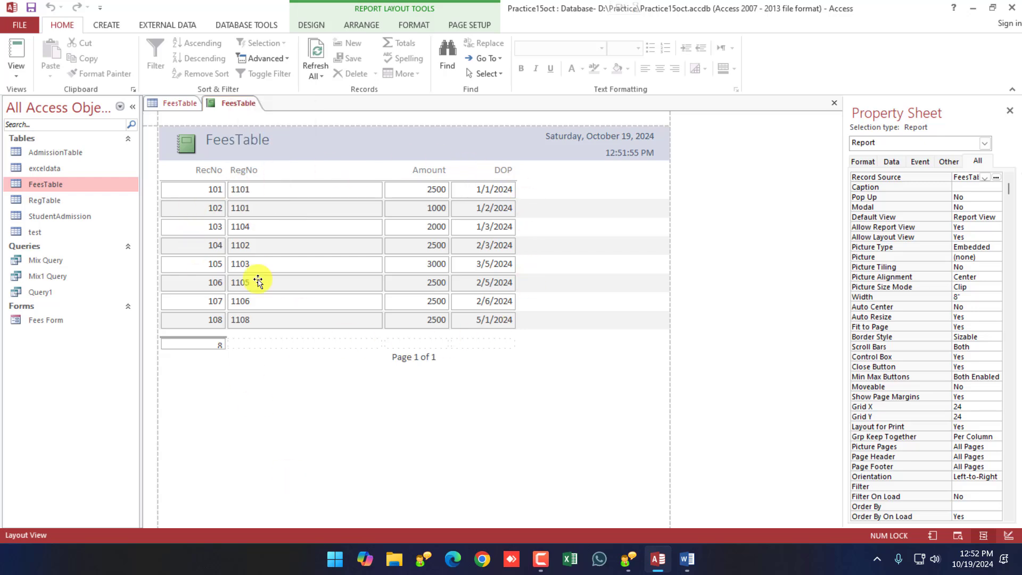
Step: Switch the FeesTable report to Design View and inspect its Detail fields, Page Header labels, title and logo
right_click(238, 103)
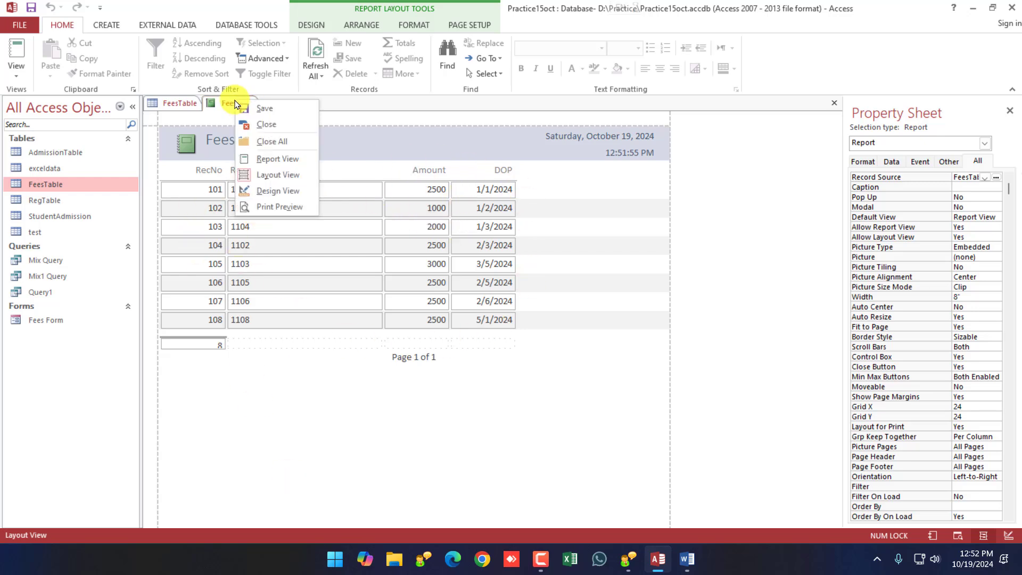
left_click(281, 193)
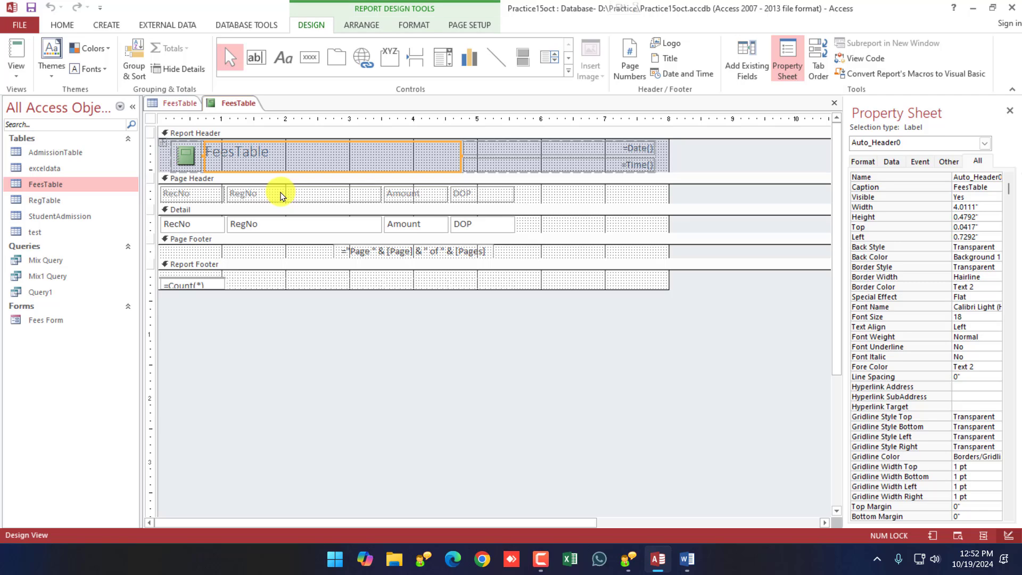
left_click(185, 226)
left_click(298, 224)
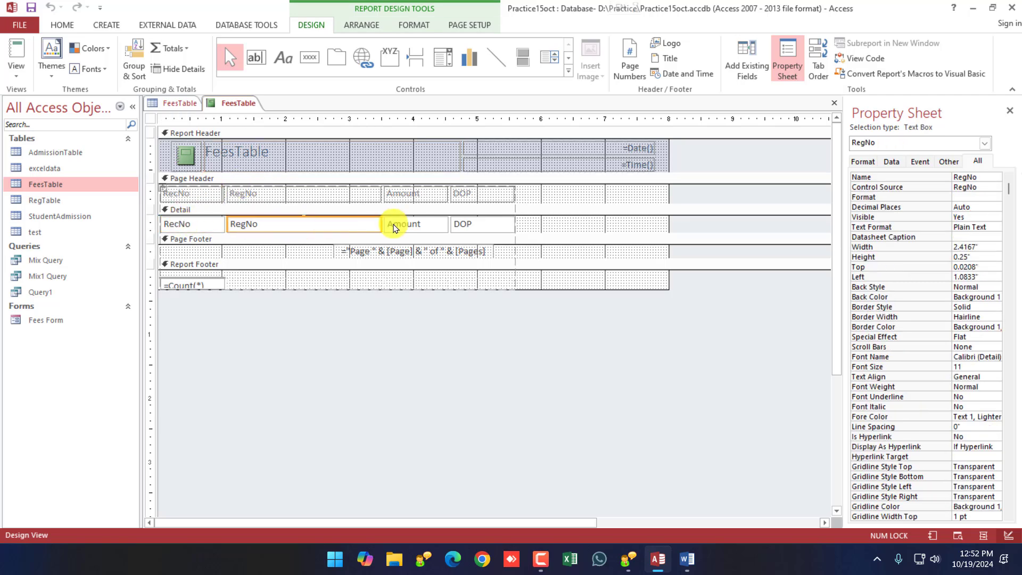
left_click(426, 224)
left_click(193, 193)
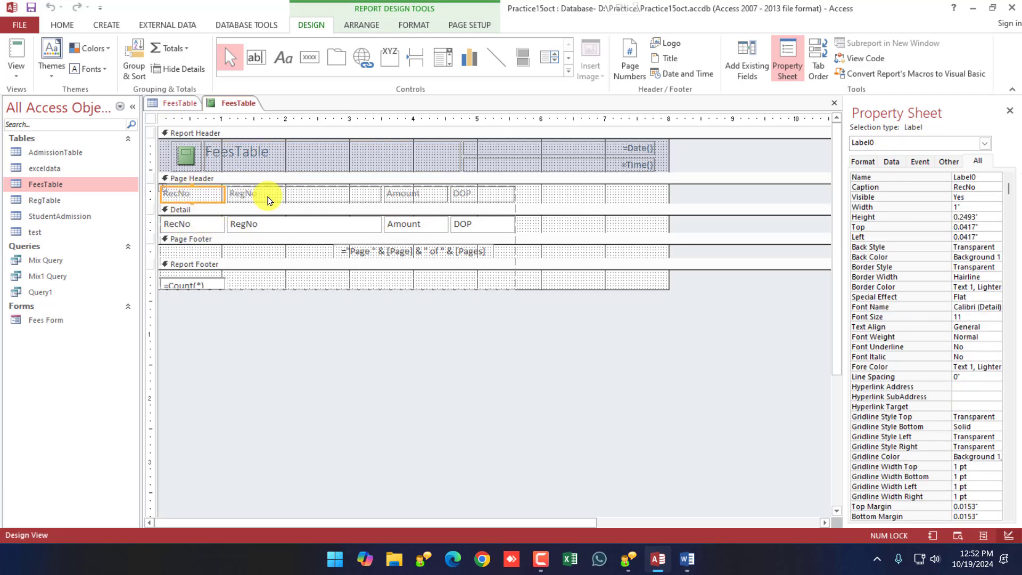
left_click(262, 194)
left_click(421, 194)
left_click(460, 199)
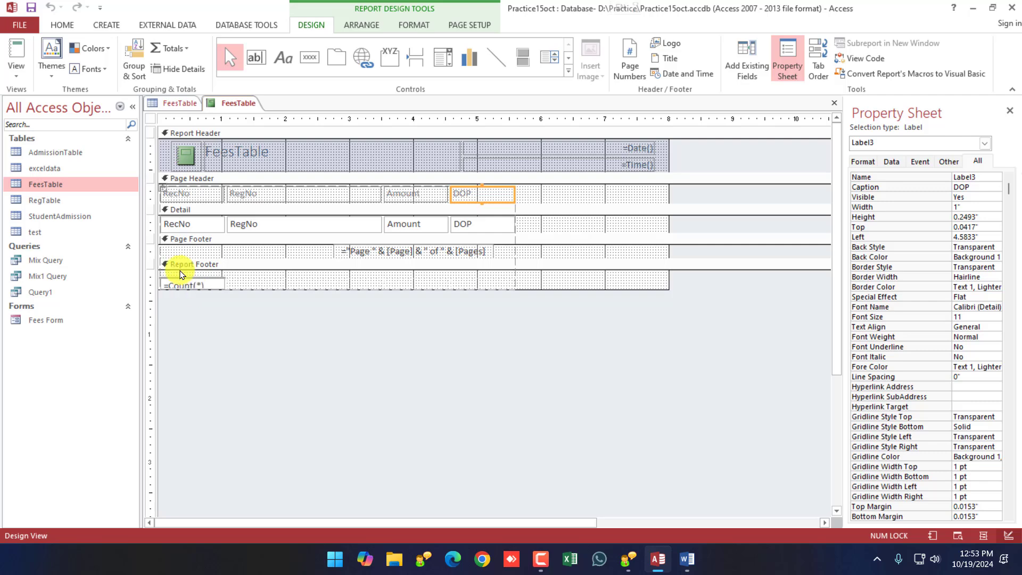
left_click(192, 193)
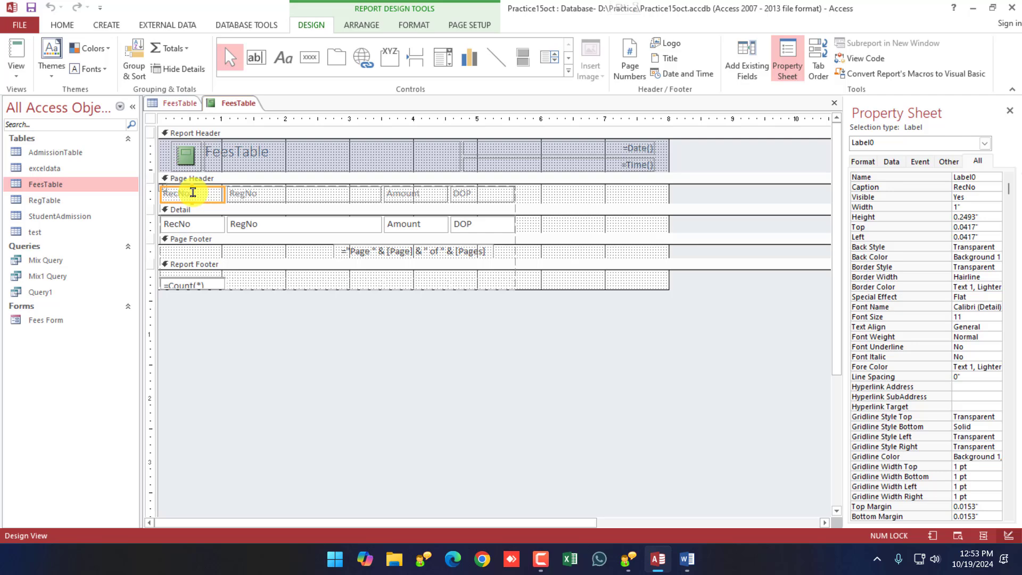
left_click(224, 154)
left_click(186, 156)
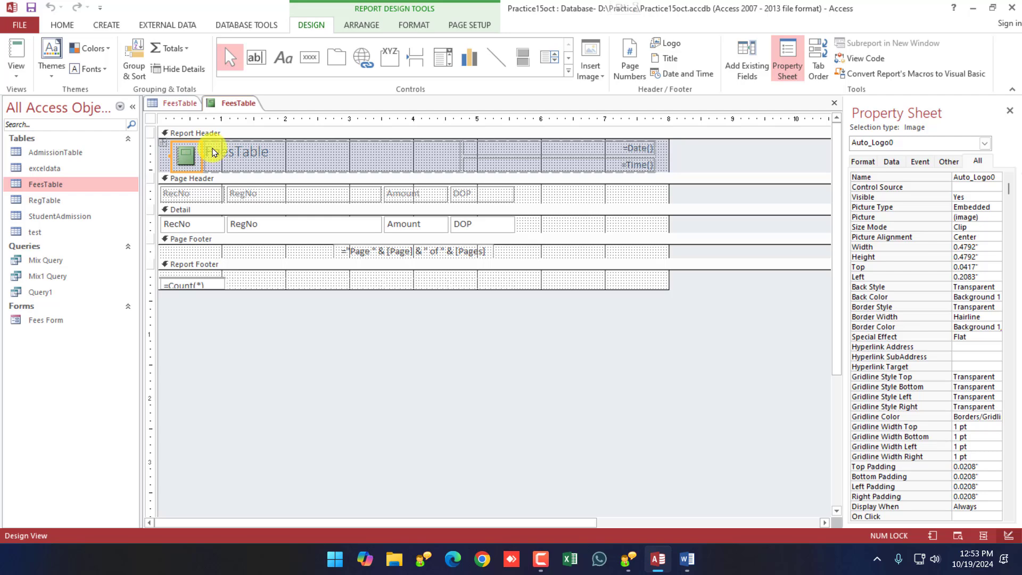
Step: Change the title in the Report Header to "Fees Report"
left_click(274, 152)
left_click(278, 148)
left_click_drag(277, 148, 234, 149)
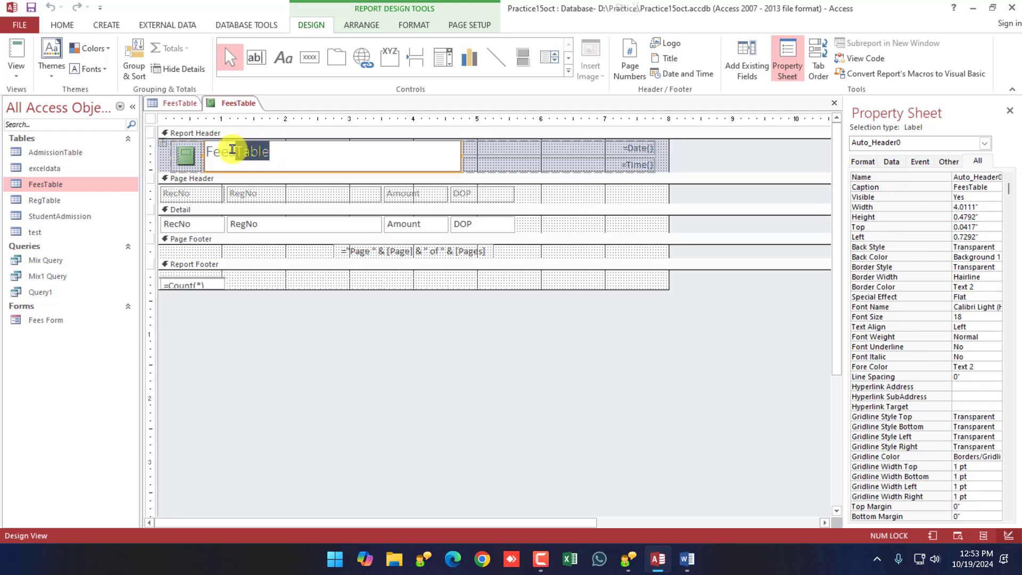
type("Report")
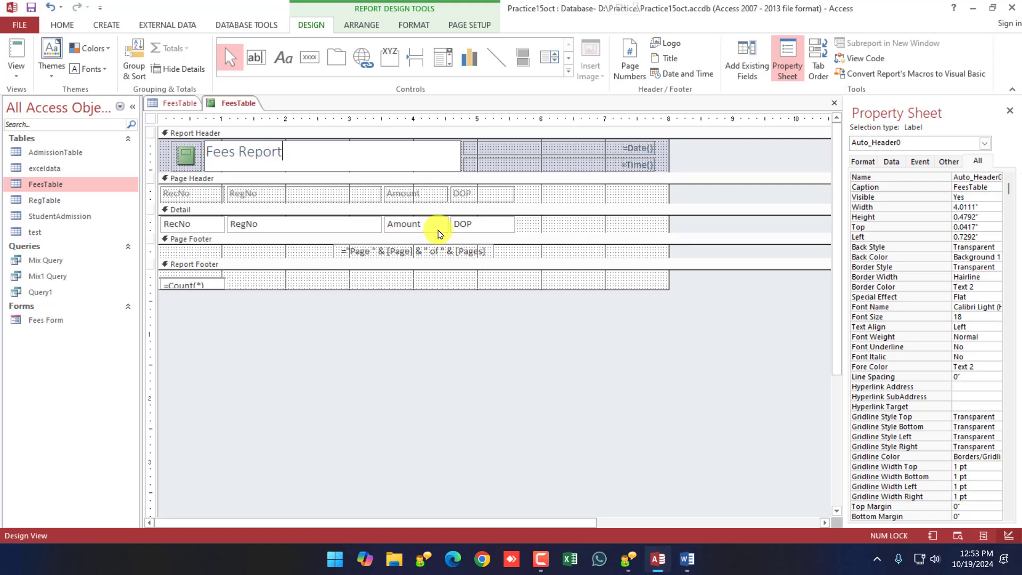
Step: Format the "Fees Report" title in bold red Khand font at size 22
left_click_drag(298, 152, 194, 150)
left_click(62, 25)
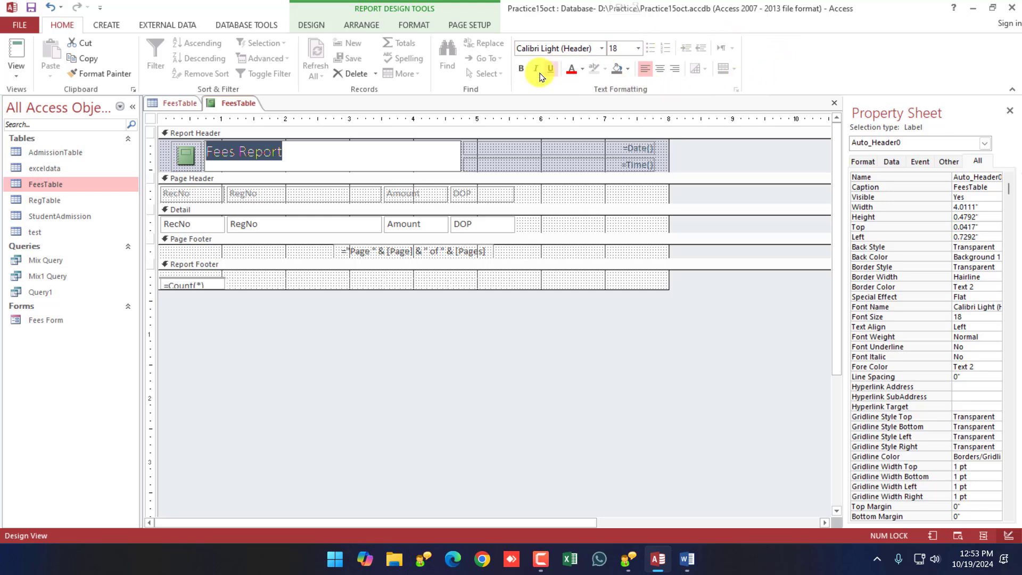
left_click(519, 70)
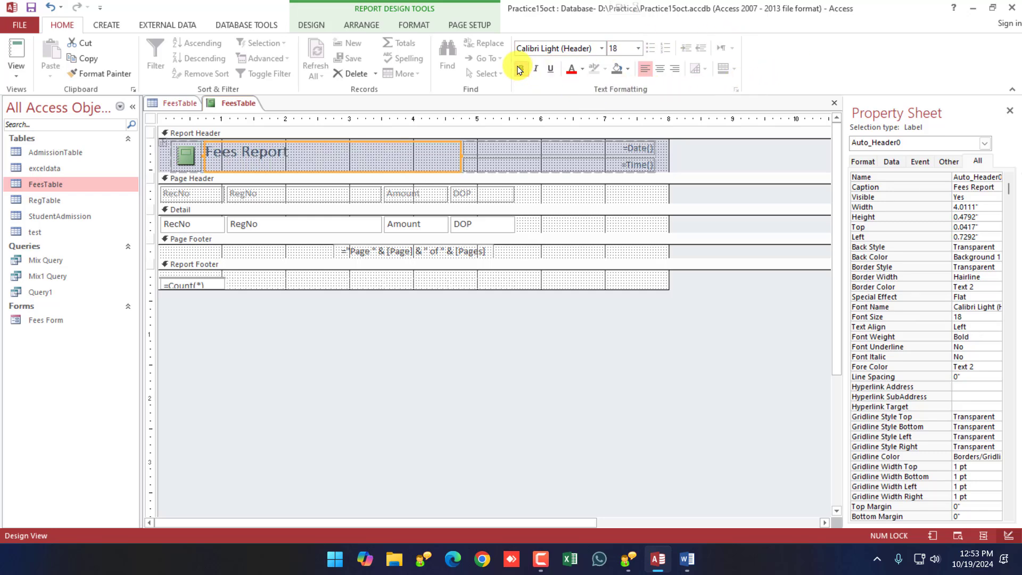
left_click(588, 48)
type("Khand")
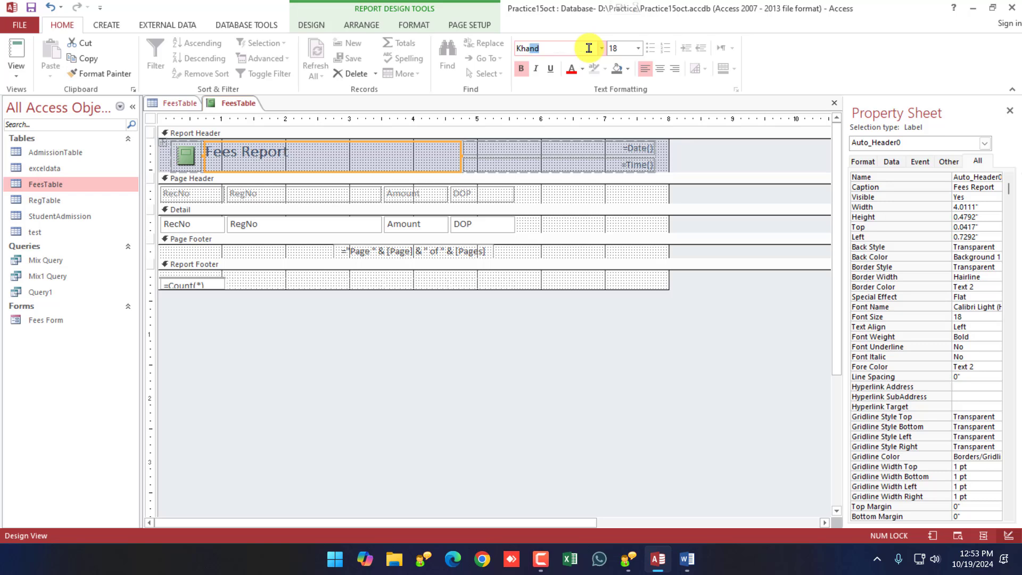
key("Return")
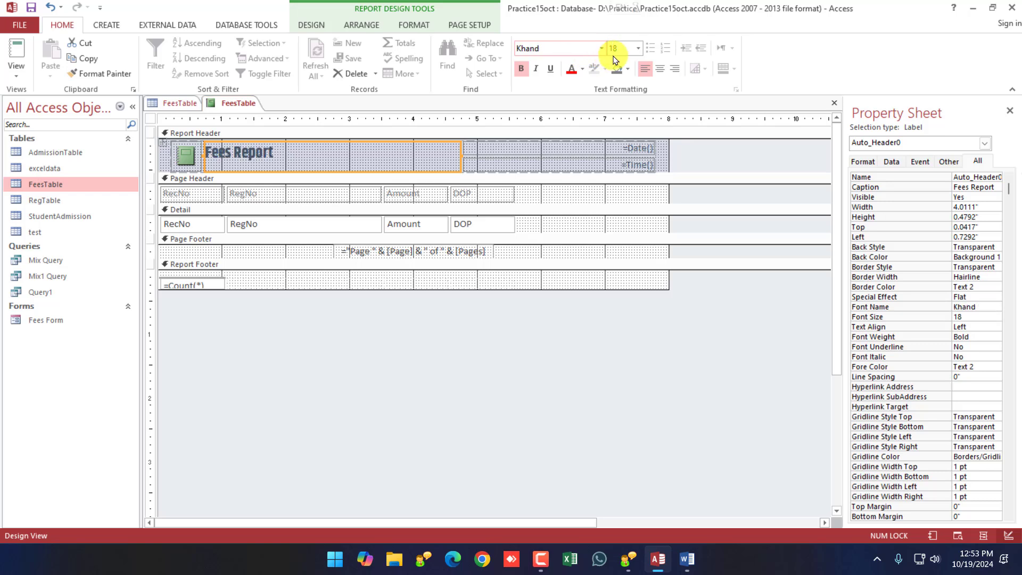
left_click(638, 49)
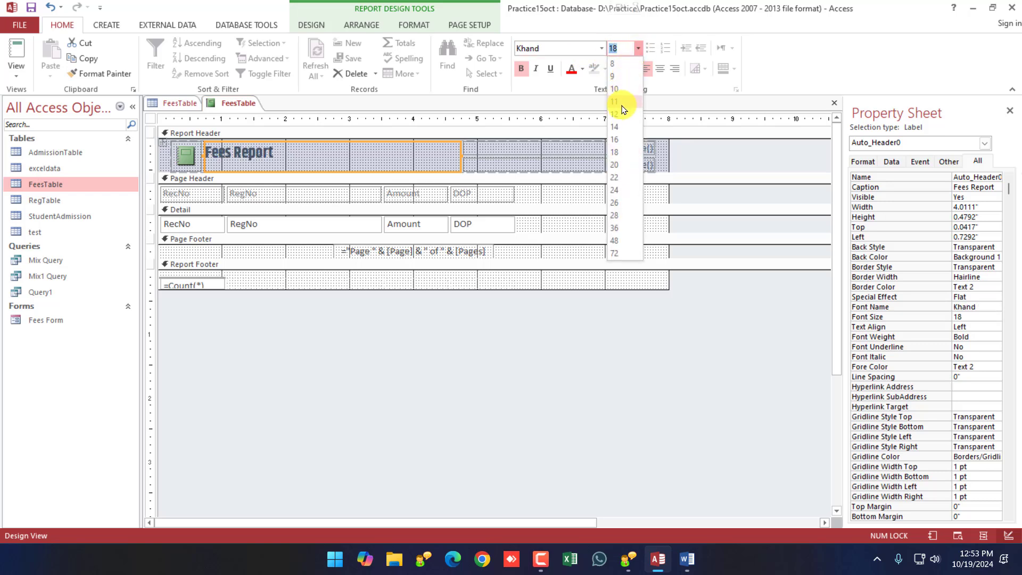
left_click(616, 177)
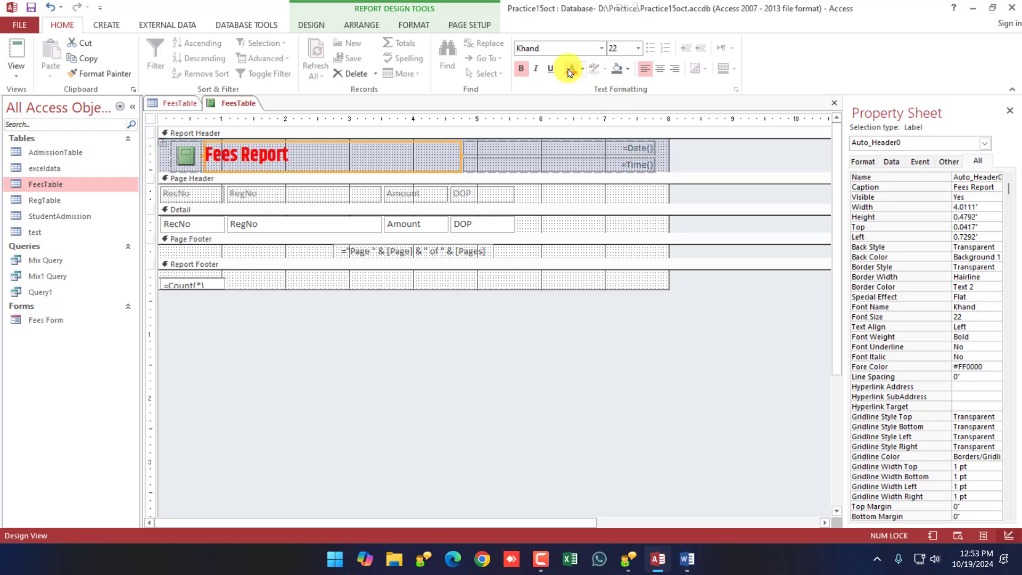
Step: Replace the default notebook logo in the Report Header with MCU_logo.svg from the Downloads folder
left_click(197, 162)
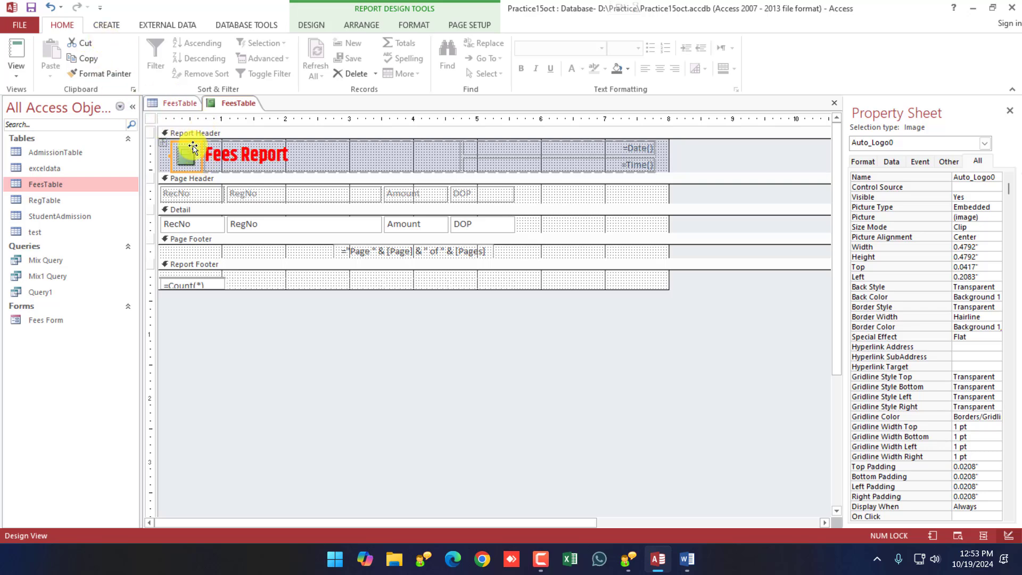
right_click(193, 148)
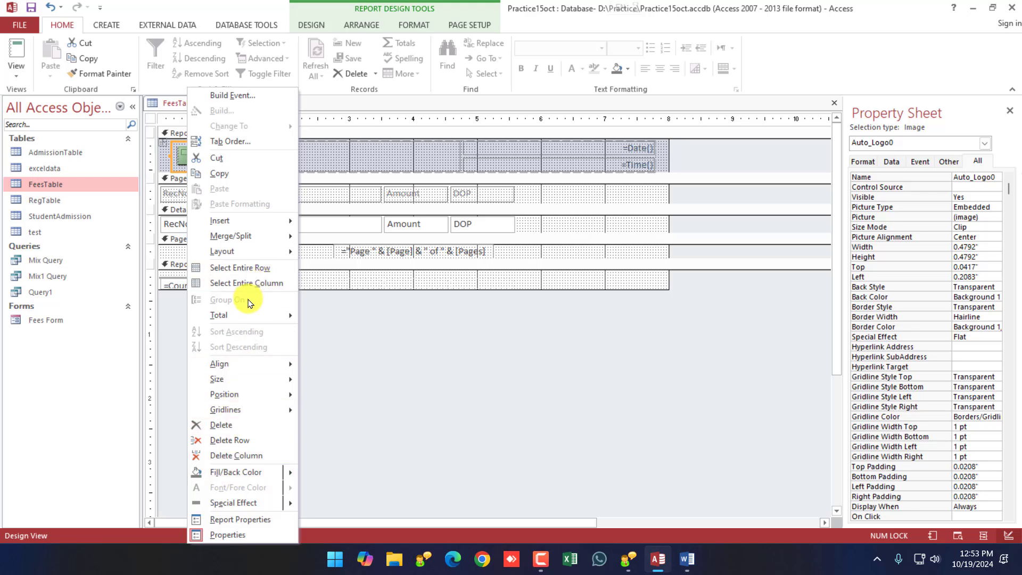
mouse_move(256, 224)
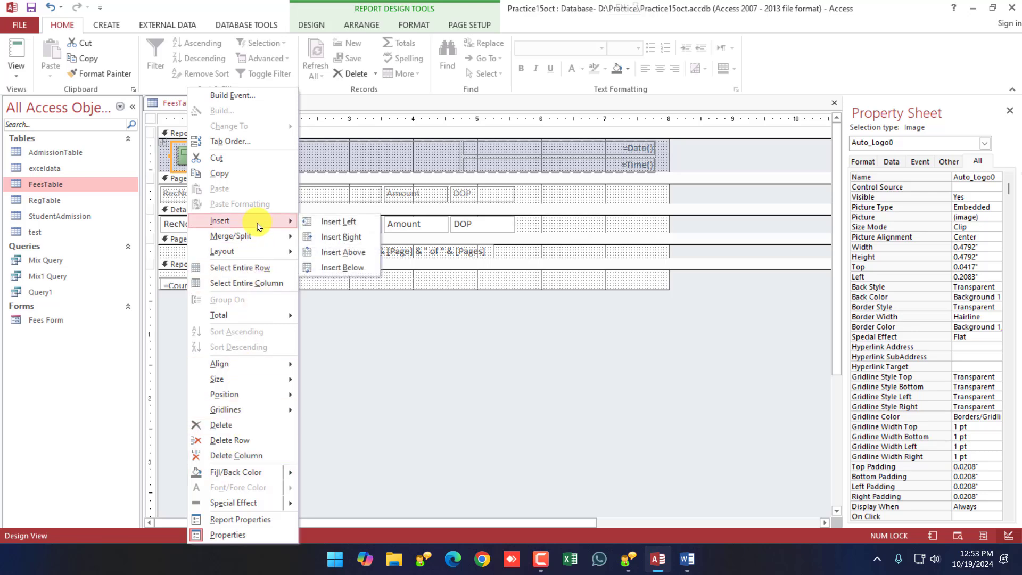
left_click(458, 384)
left_click(184, 156)
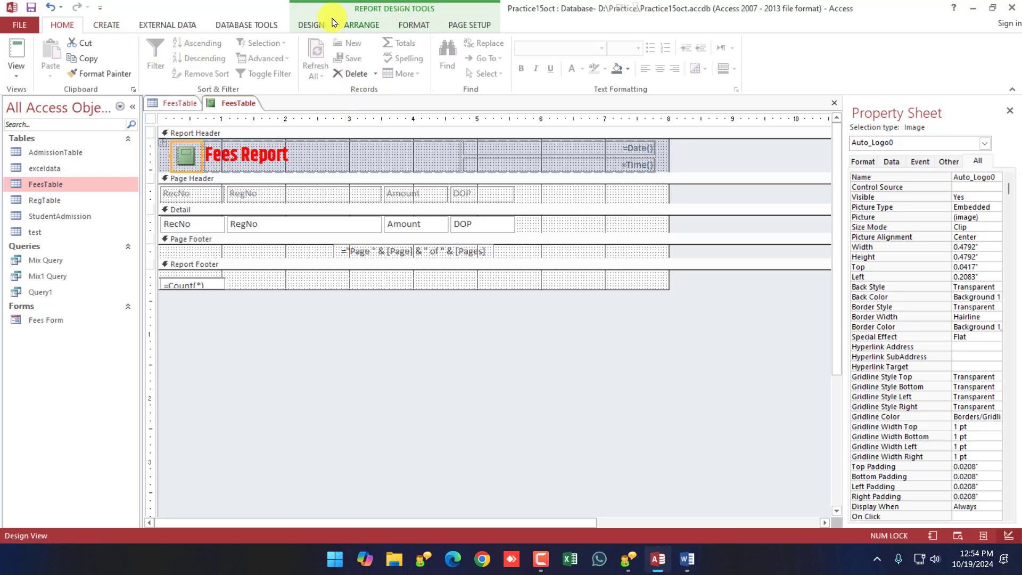
left_click(310, 25)
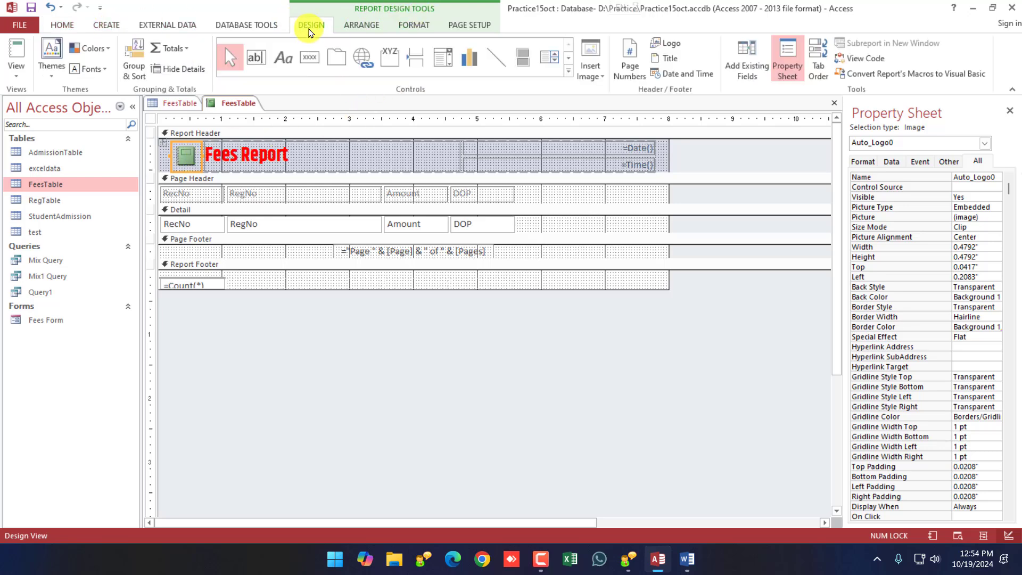
left_click(670, 49)
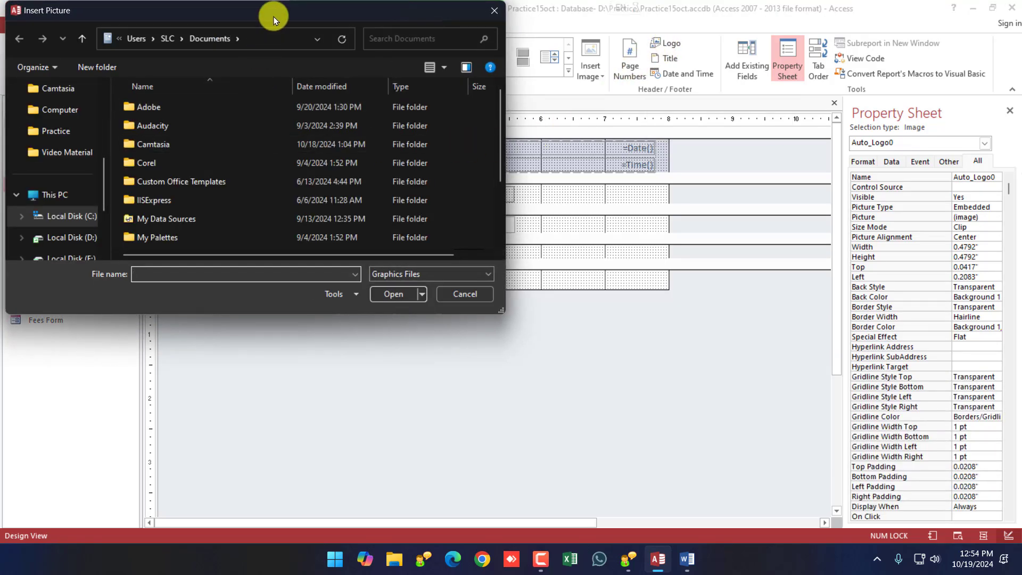
left_click_drag(273, 17, 533, 51)
scroll(298, 205, "up", 4)
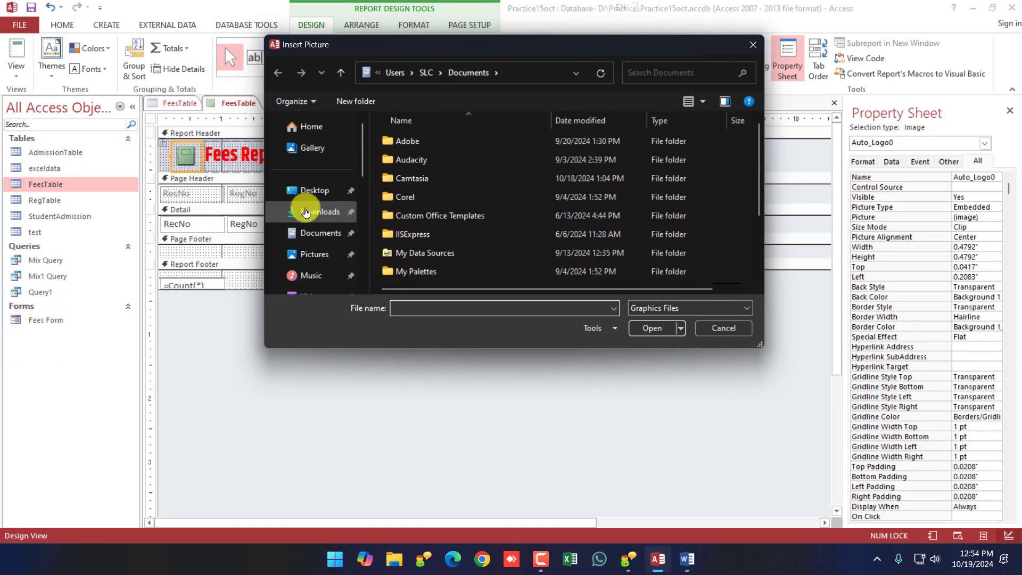
left_click(305, 213)
left_click(456, 234)
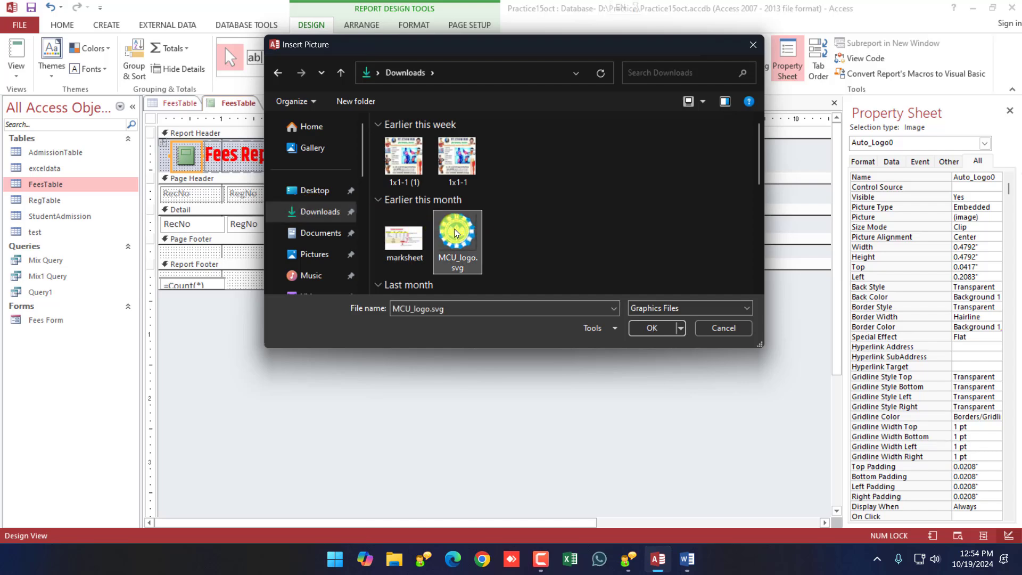
left_click(645, 327)
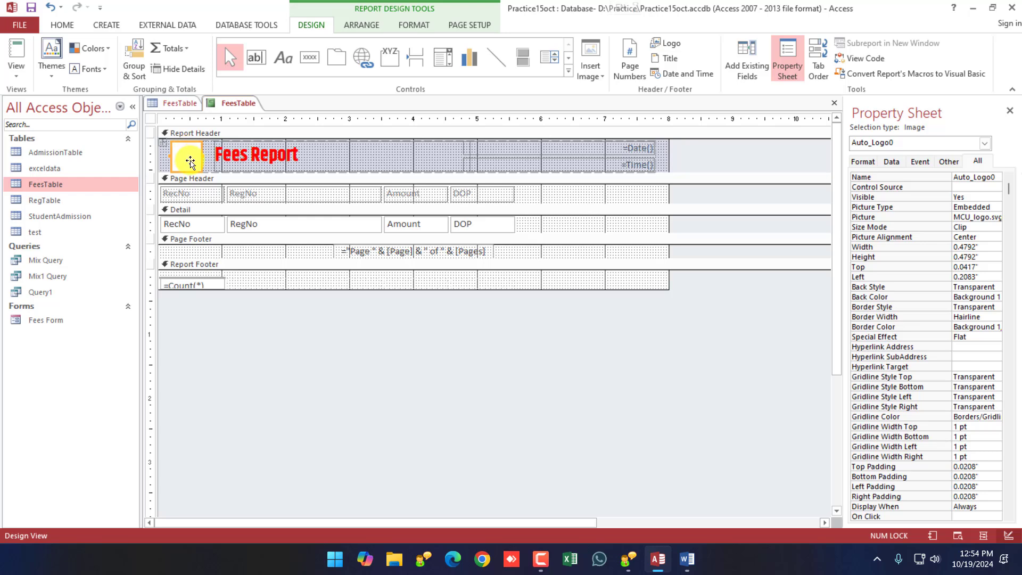
Step: Delete the current logo from the Report Header and insert the "Logo" picture from Downloads as the report logo
key("Delete")
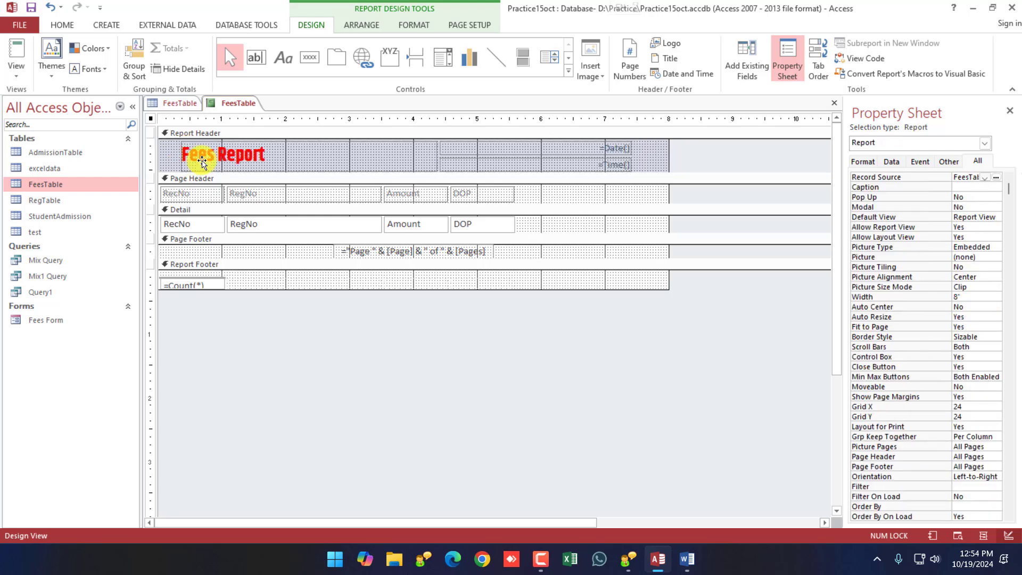
left_click(584, 86)
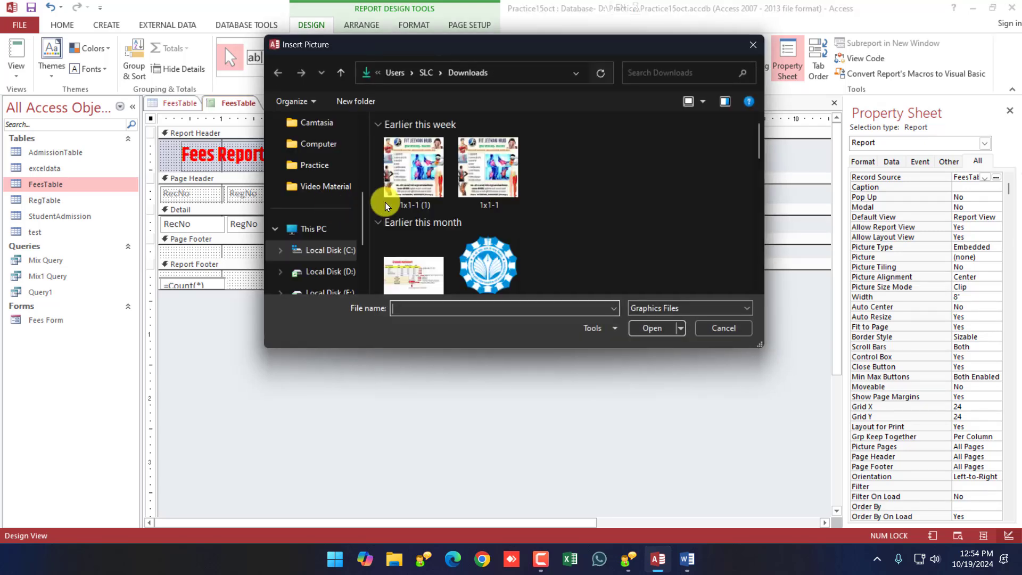
scroll(465, 234, "down", 3)
double_click(416, 246)
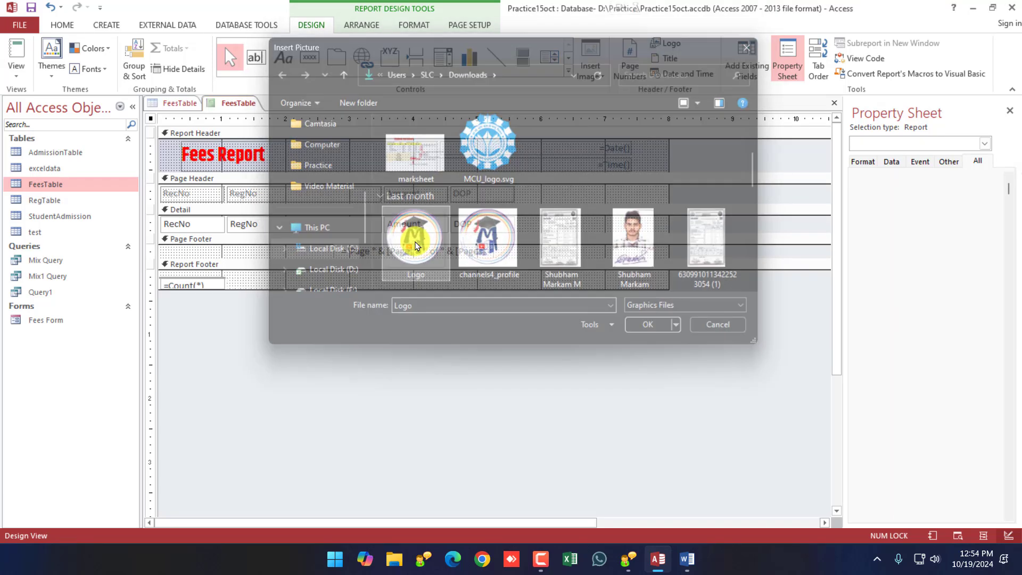
Step: Delete the logo below the title and insert the "off" light bulb picture from Downloads as the report logo
left_click(579, 187)
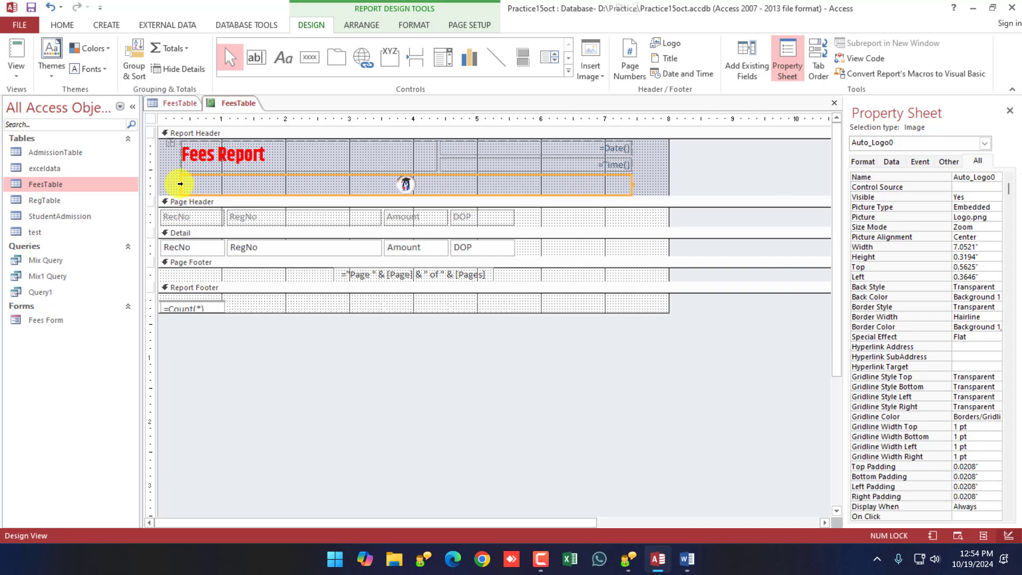
left_click(648, 192)
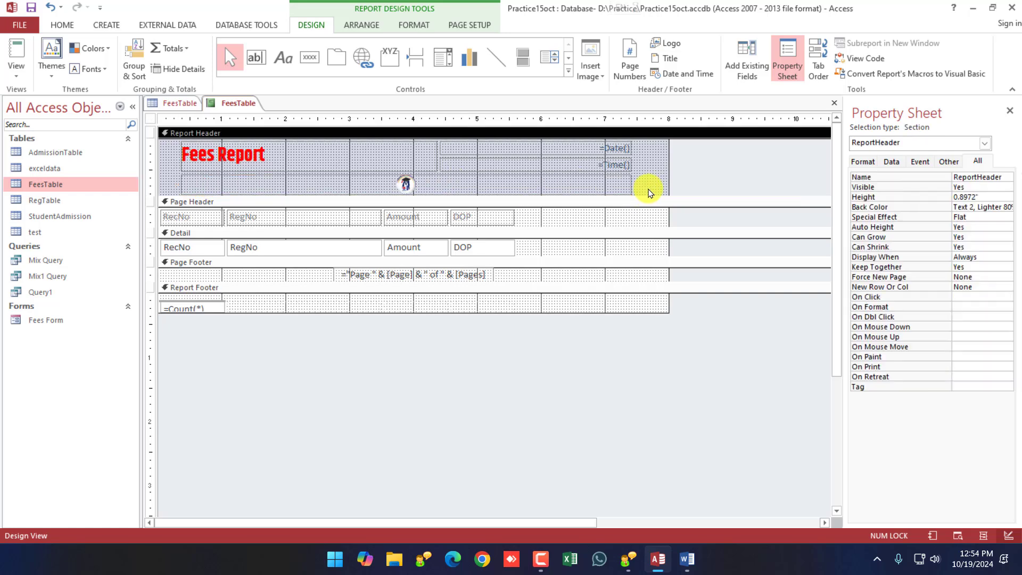
left_click(626, 190)
key("Delete")
left_click(277, 178)
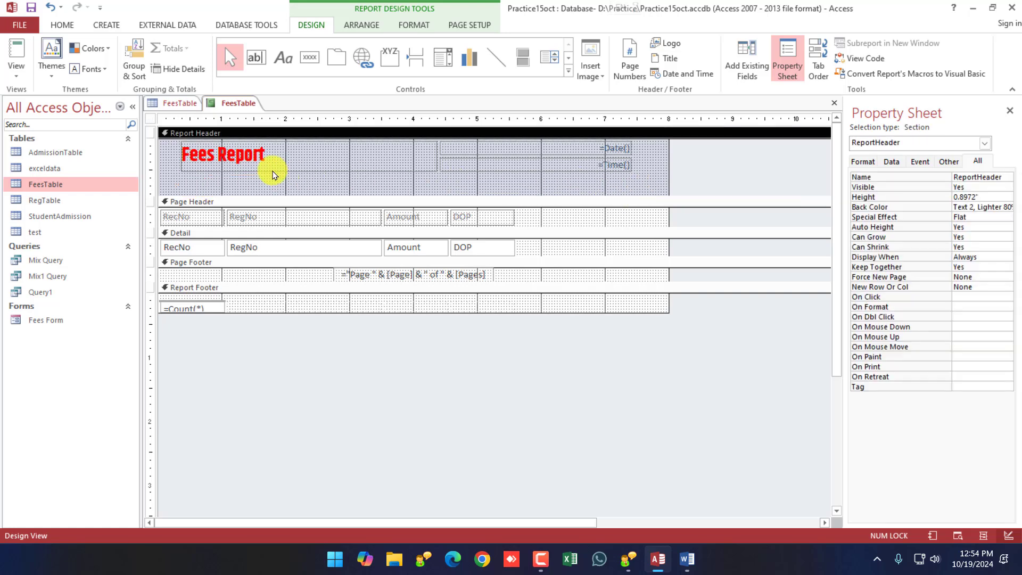
left_click(166, 160)
left_click(673, 46)
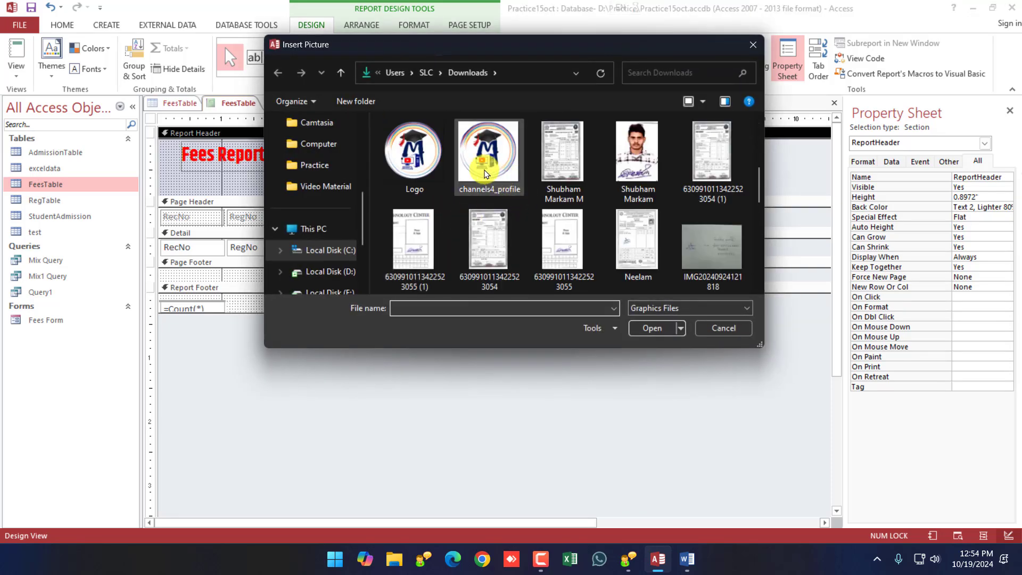
scroll(487, 181, "down", 2)
left_click(646, 143)
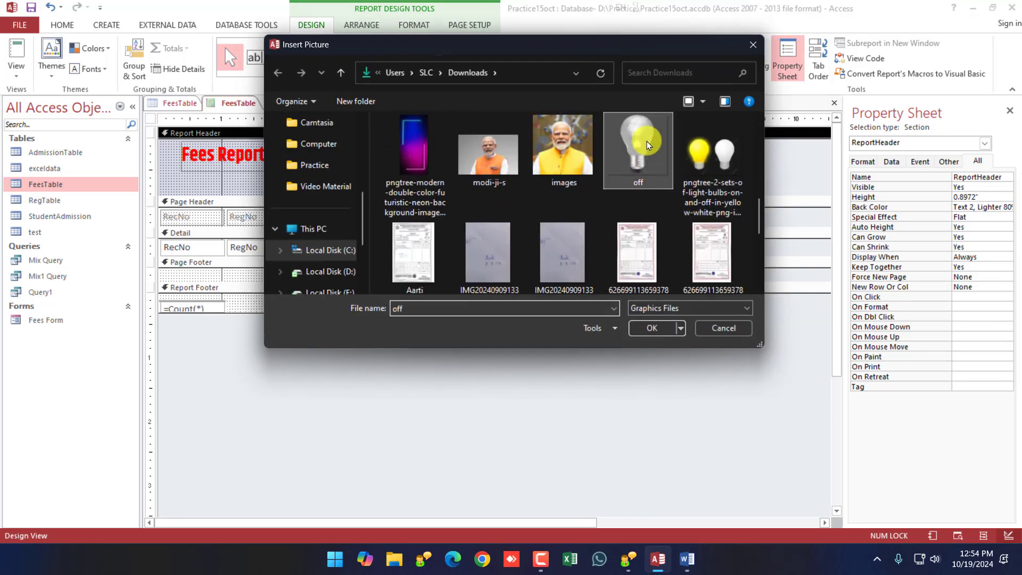
double_click(647, 142)
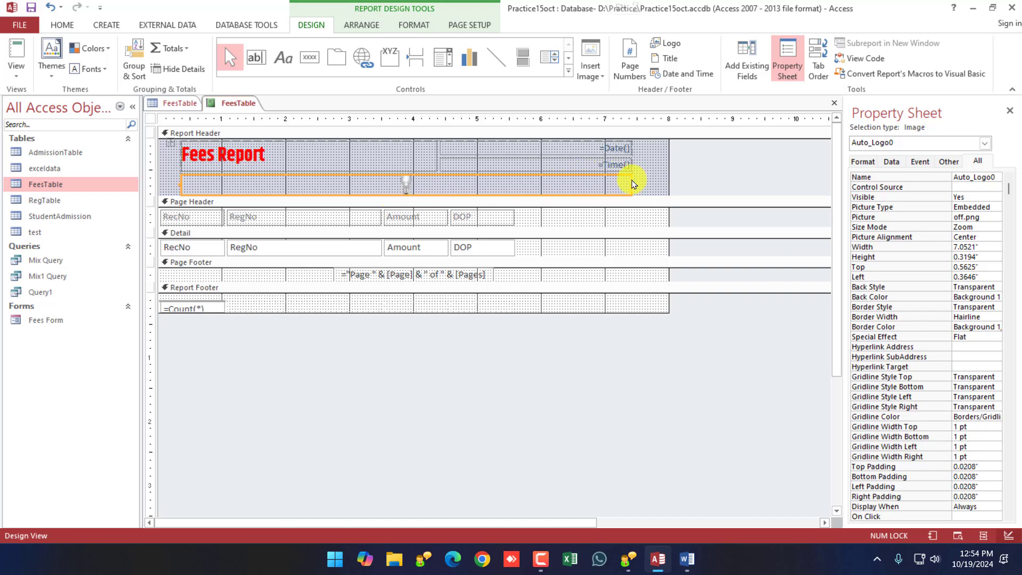
Step: Narrow the light bulb logo area and remove the date and time fields from the Report Header
left_click_drag(632, 183, 440, 185)
left_click(432, 167)
left_click(457, 161)
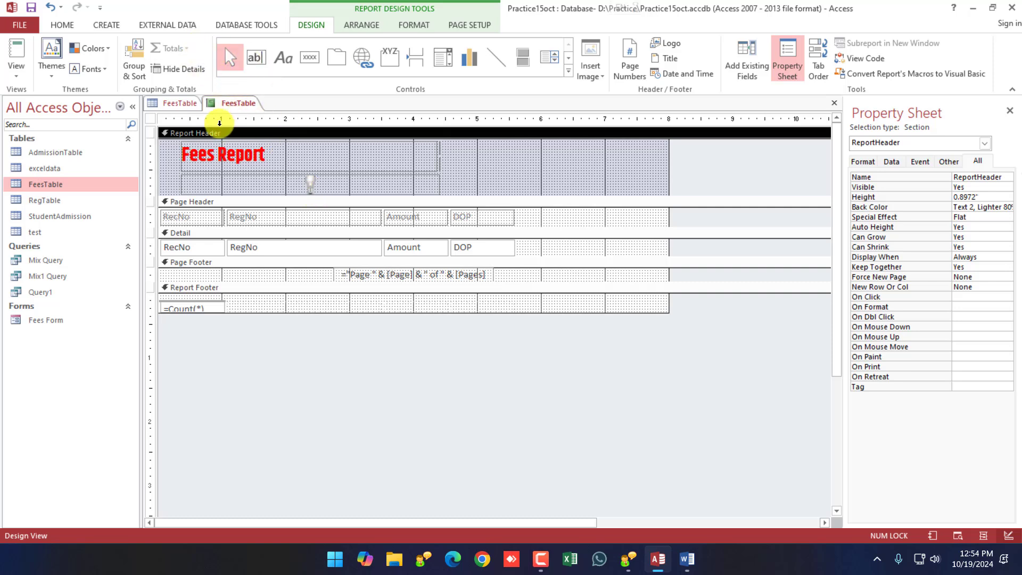
right_click(228, 103)
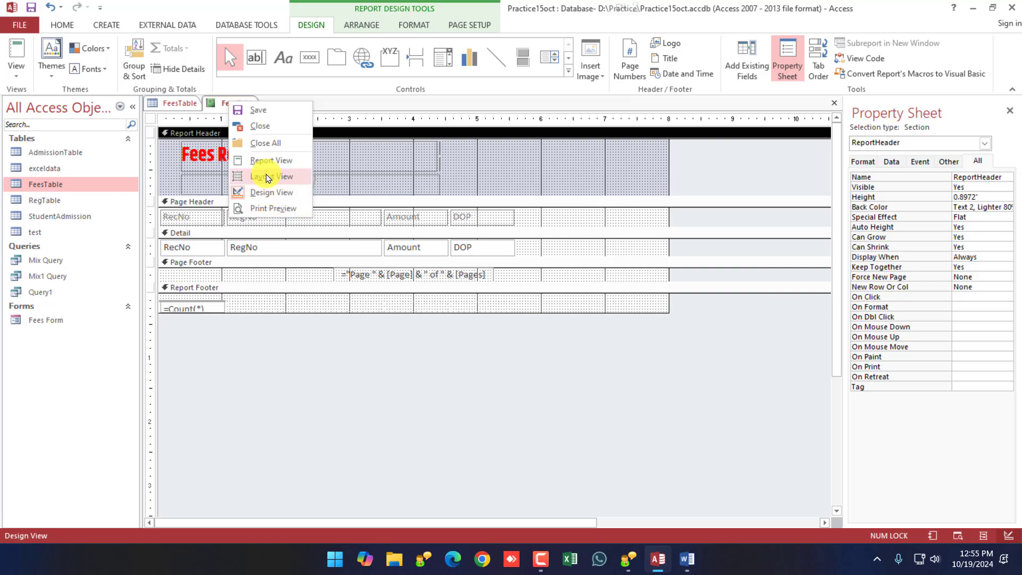
left_click(513, 175)
Step: Undo the logo, date and time, and title formatting changes in the Report Header
key("ctrl+z")
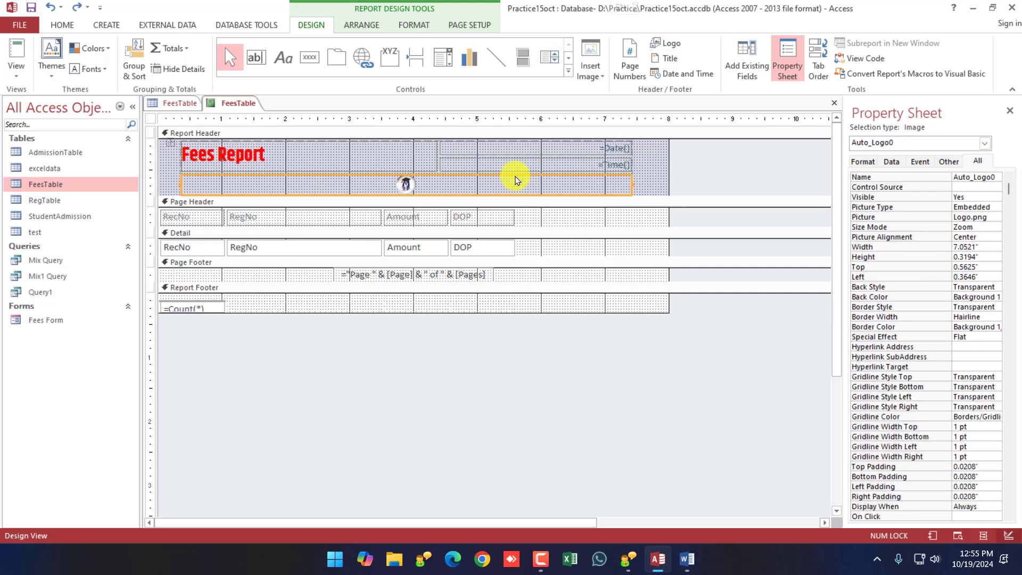
key("ctrl+z")
key("ctrl+z")
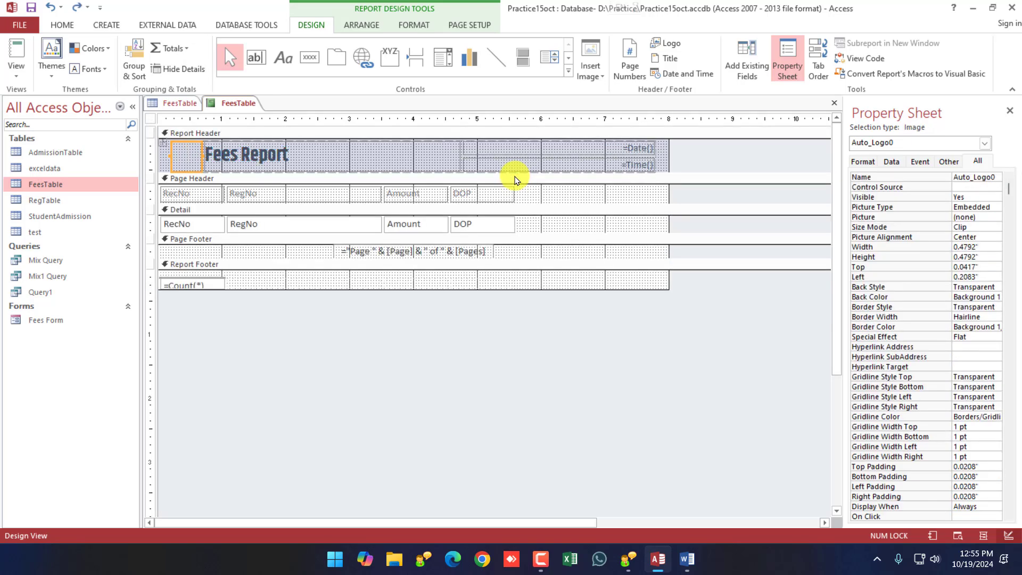
key("ctrl+z")
key("ctrl+z")
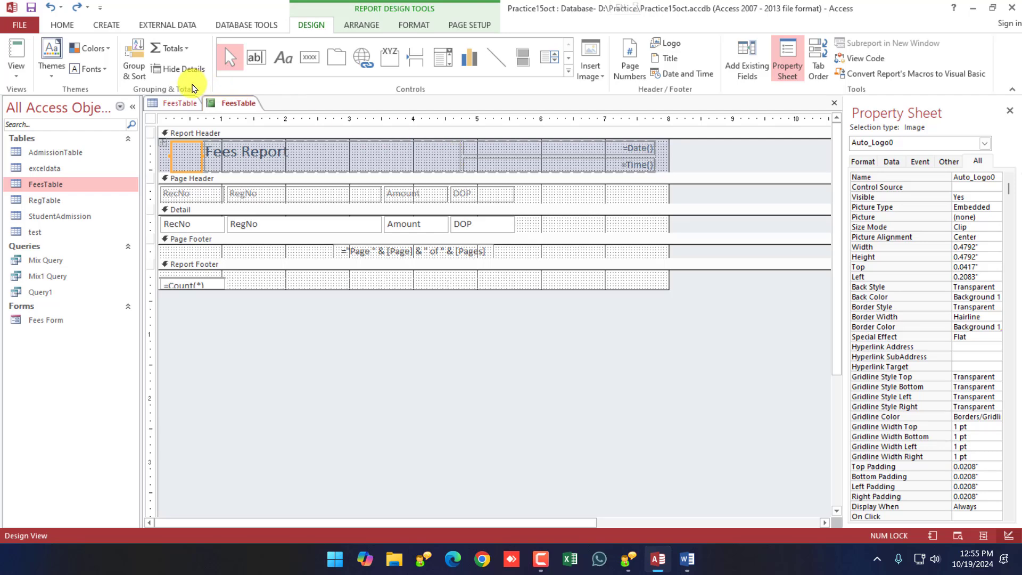
Step: Display the fees report in Report View and open its Print Preview
right_click(214, 102)
left_click(258, 161)
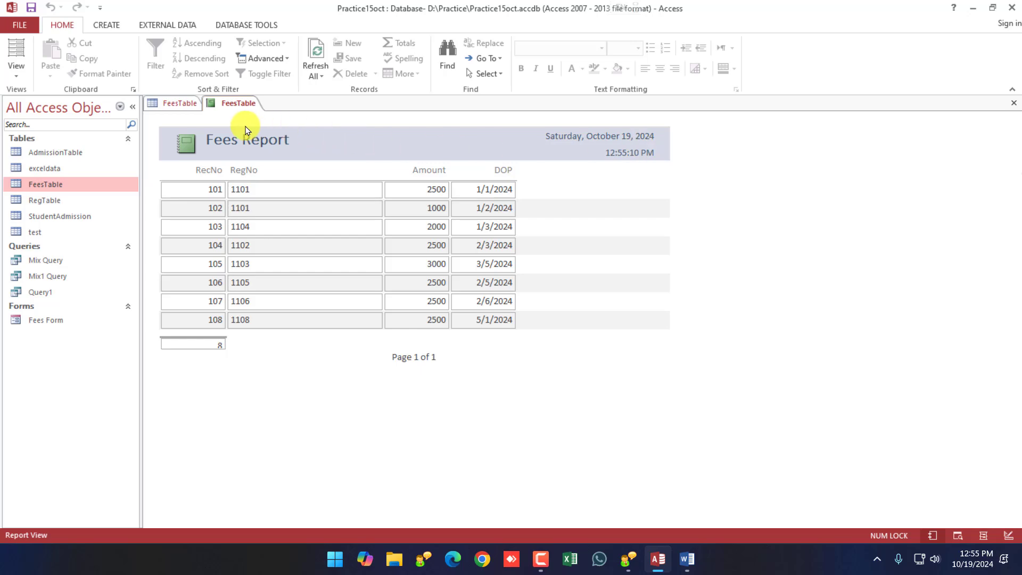
right_click(221, 102)
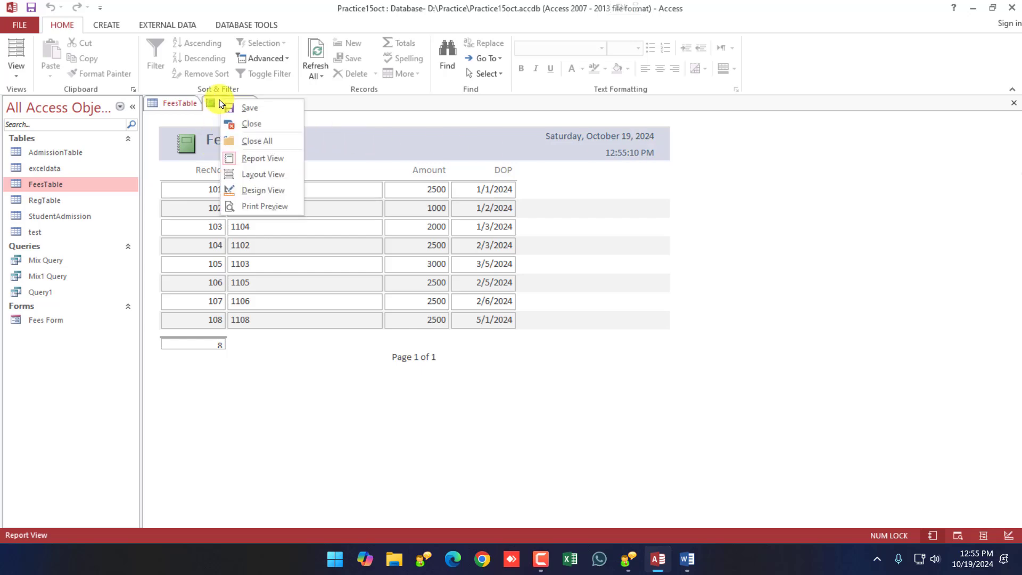
left_click(268, 210)
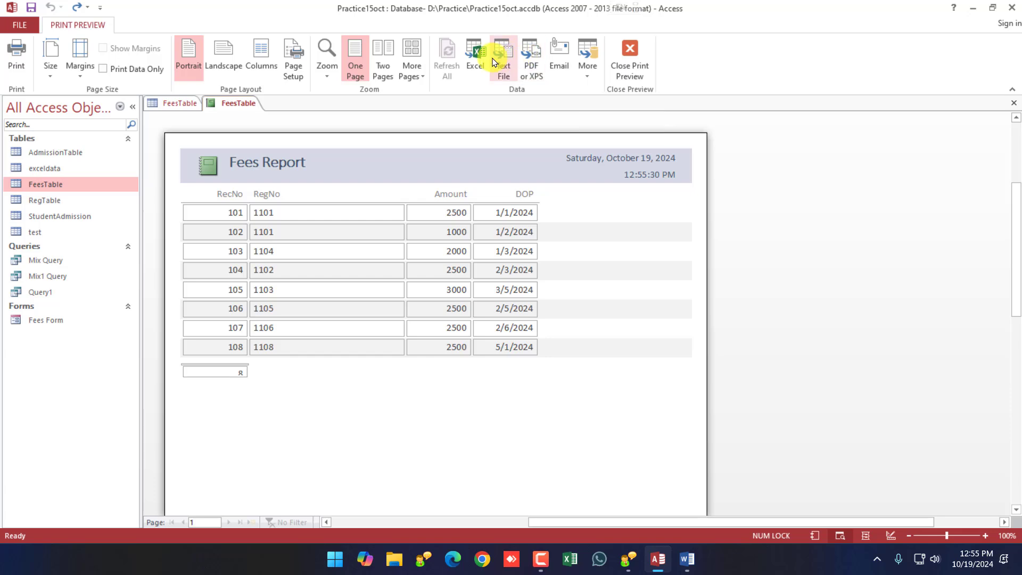
Step: Check the additional export formats offered for the report, and close Print Preview
left_click(588, 79)
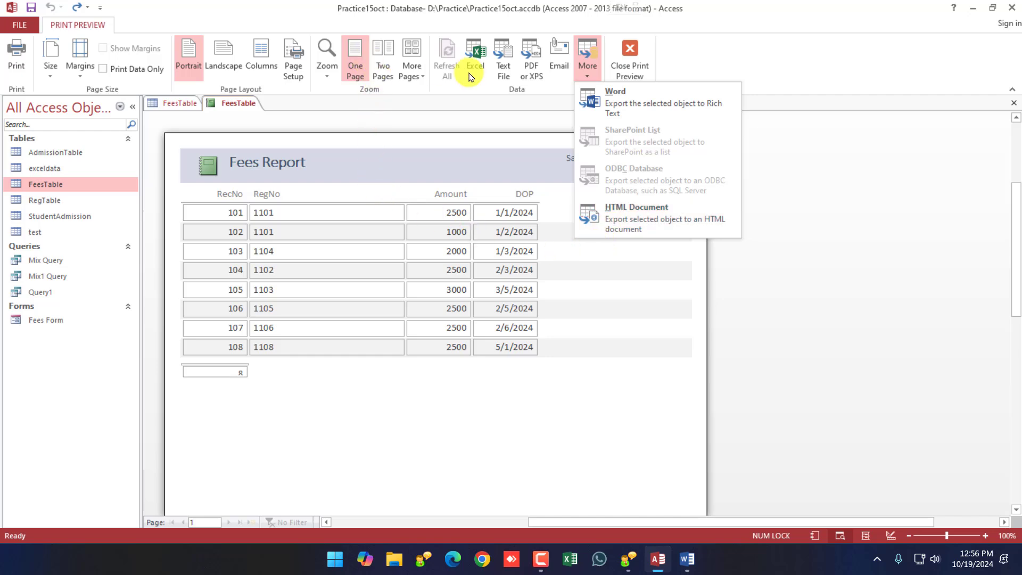
left_click(519, 91)
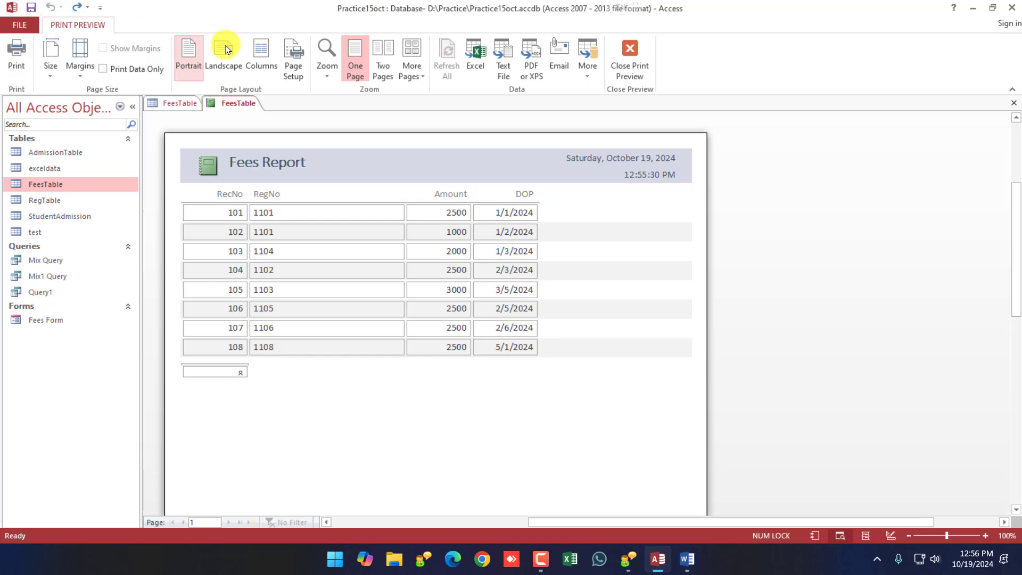
left_click(645, 69)
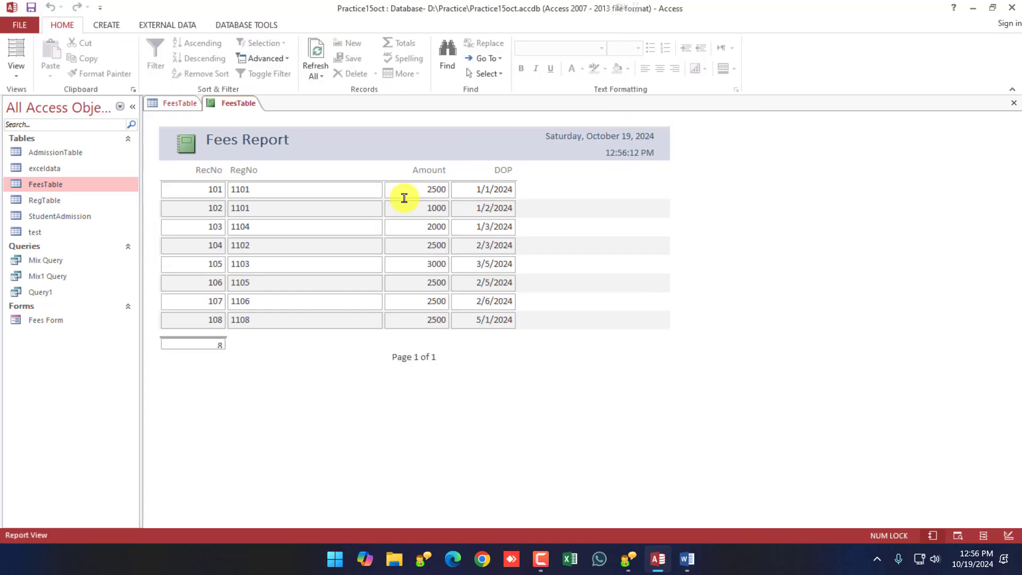
right_click(230, 107)
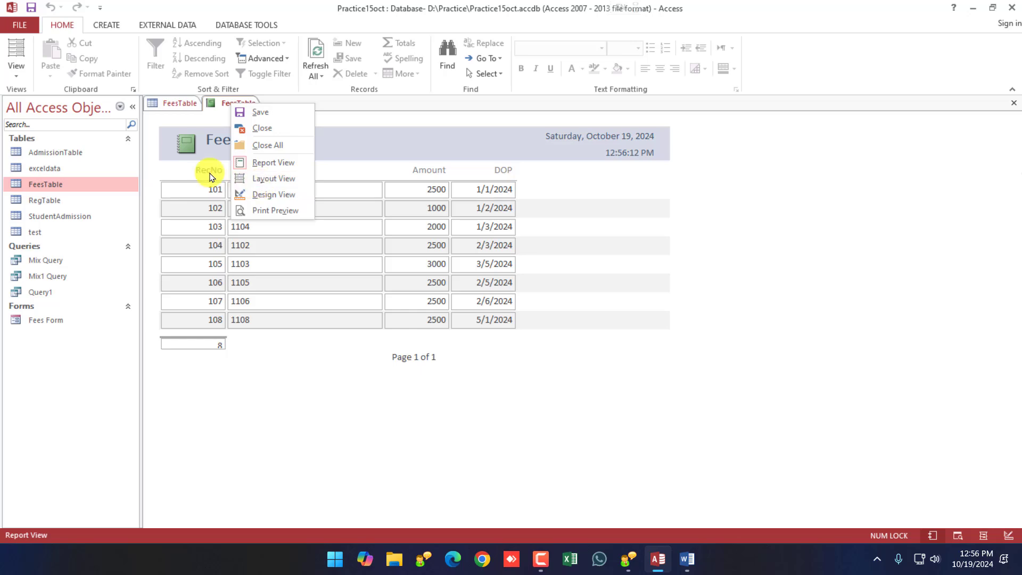
left_click(50, 259)
right_click(54, 273)
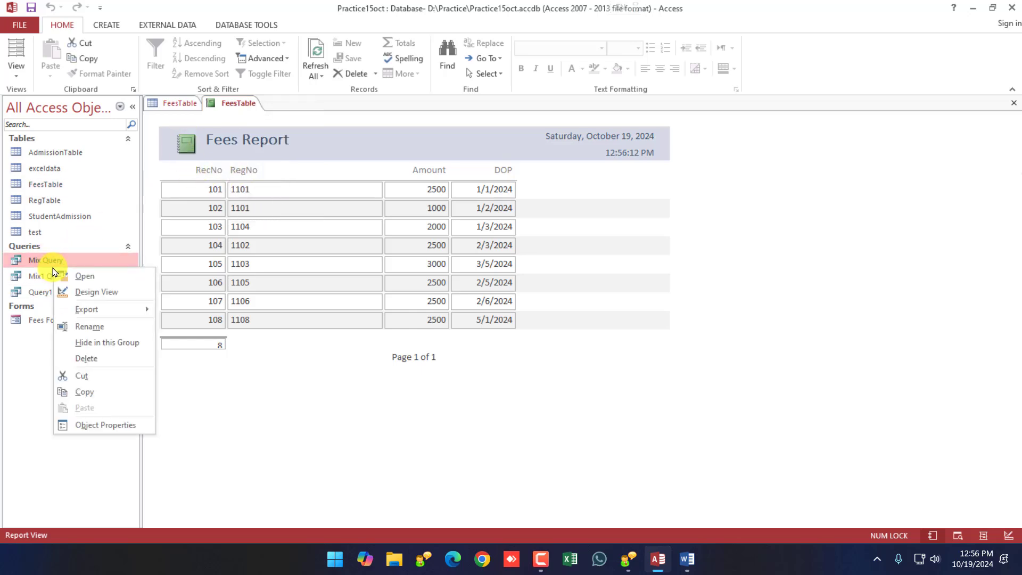
left_click(47, 262)
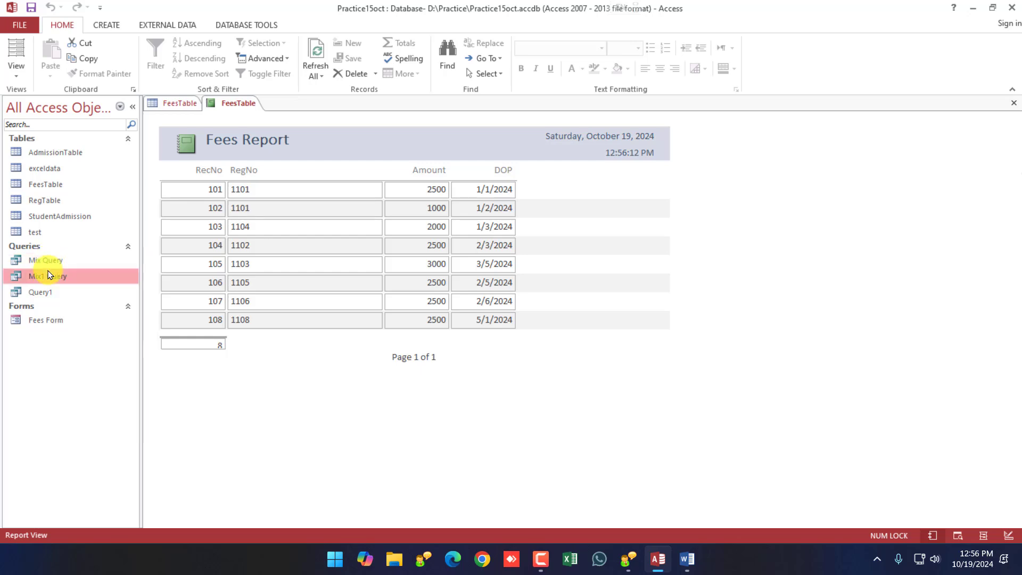
Step: Save the FeesTable report under the name Fees Report
right_click(238, 102)
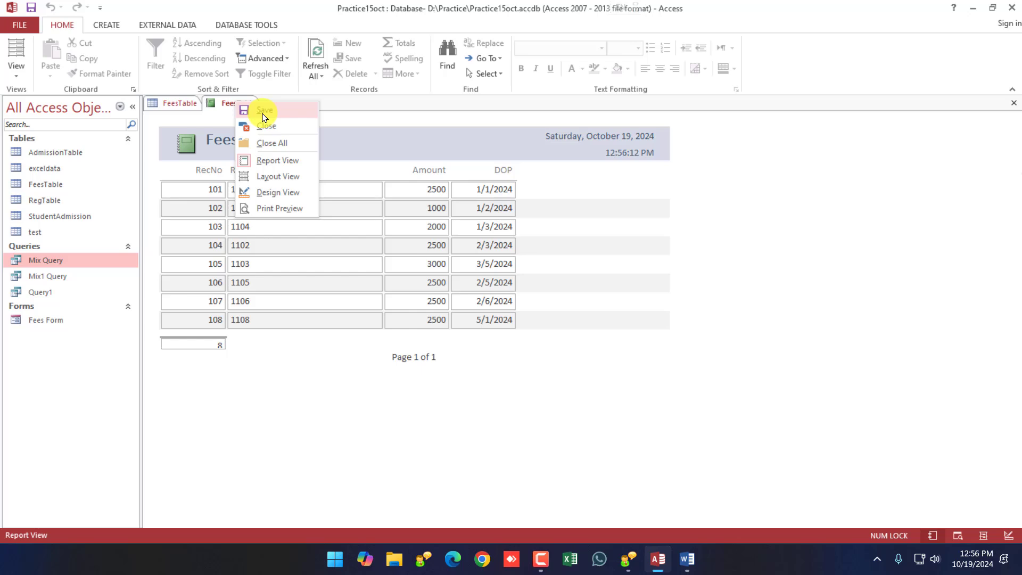
left_click(264, 111)
left_click(458, 194)
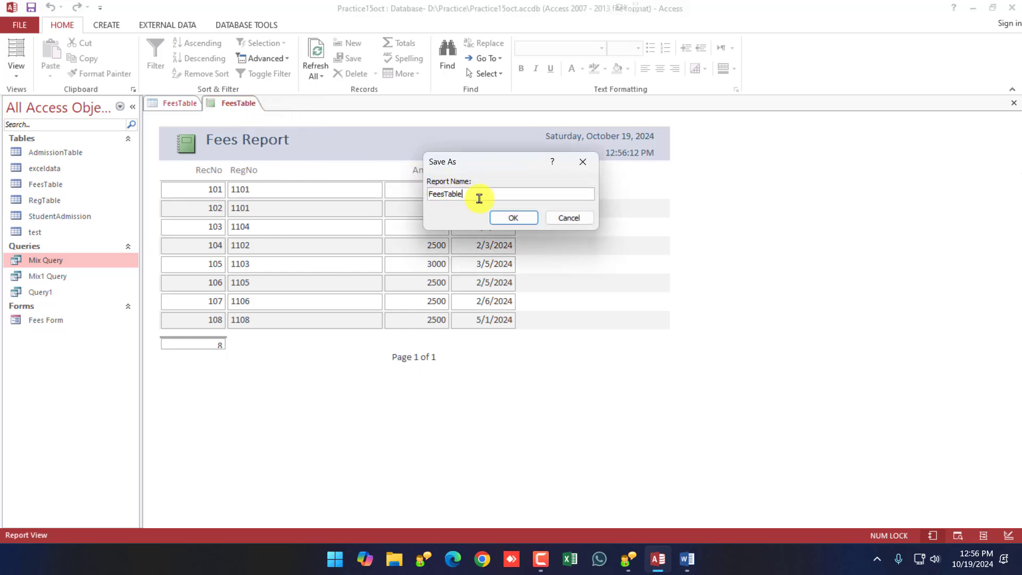
left_click_drag(478, 198, 445, 195)
type("Report")
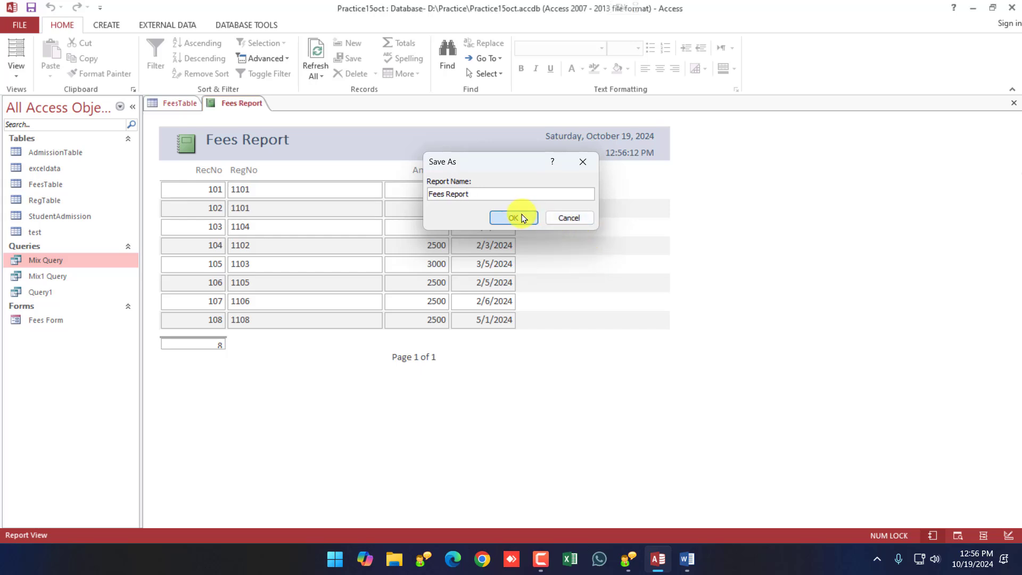
left_click(519, 218)
Step: Close the saved fees report and the open FeesTable
right_click(242, 103)
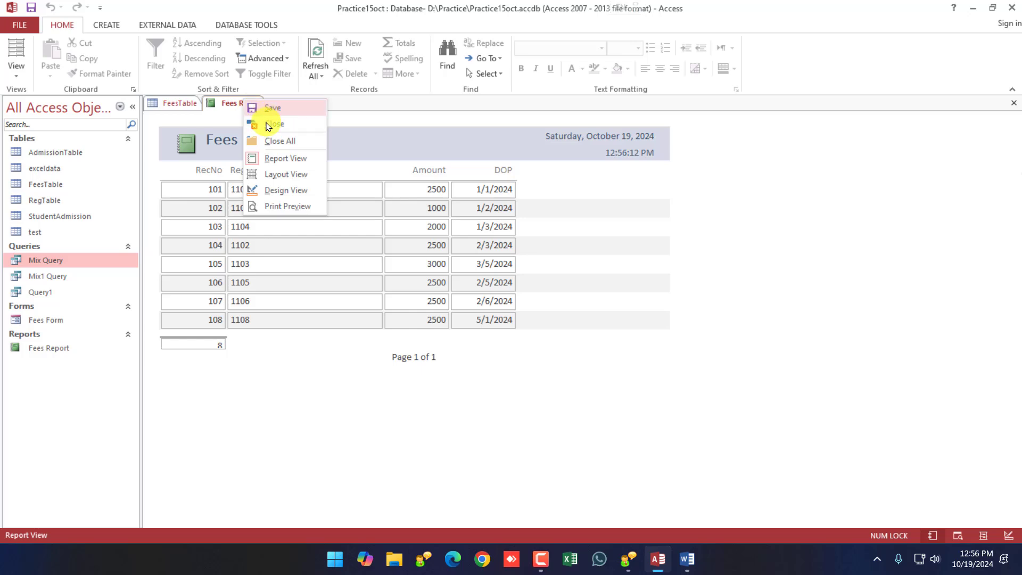
left_click(265, 126)
right_click(186, 109)
left_click(202, 133)
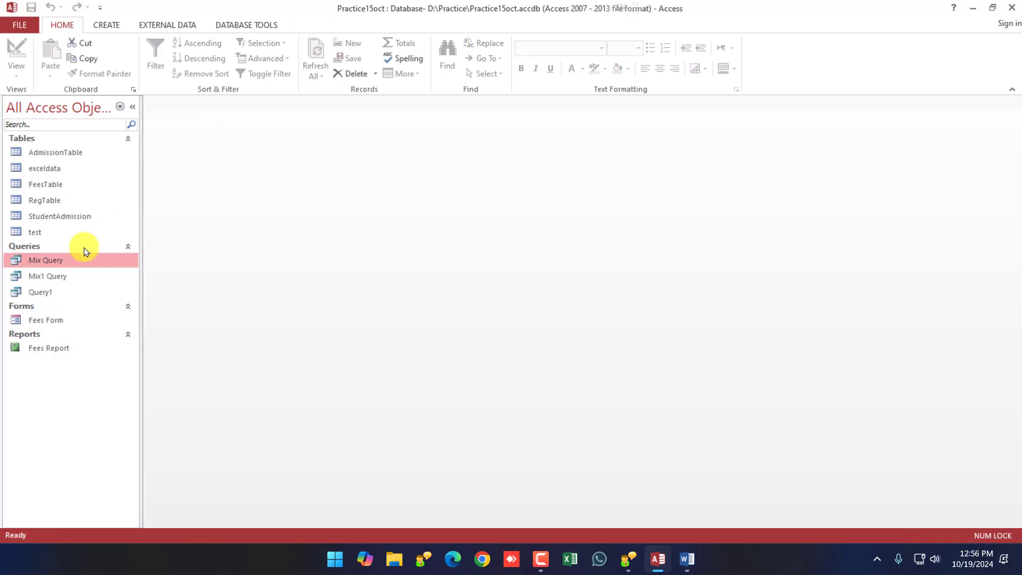
Step: Start the Form Wizard with RegTable as the source table for the new form
left_click(33, 202)
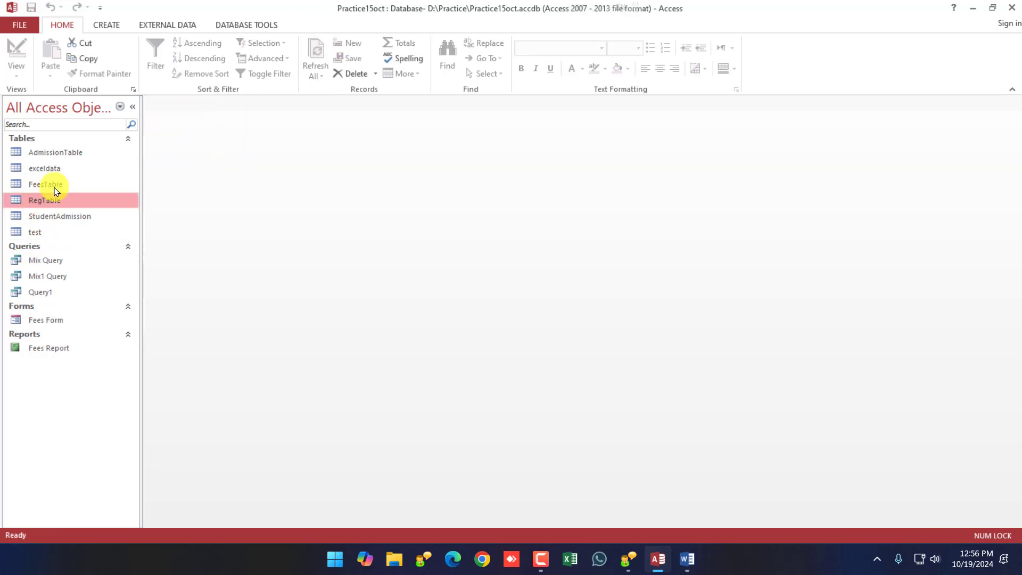
left_click(95, 25)
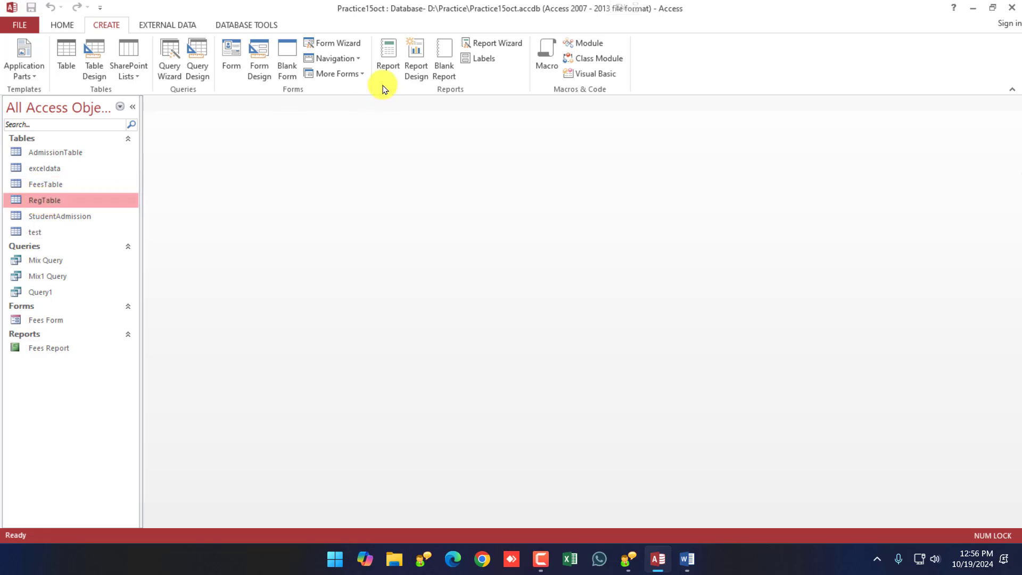
left_click(336, 46)
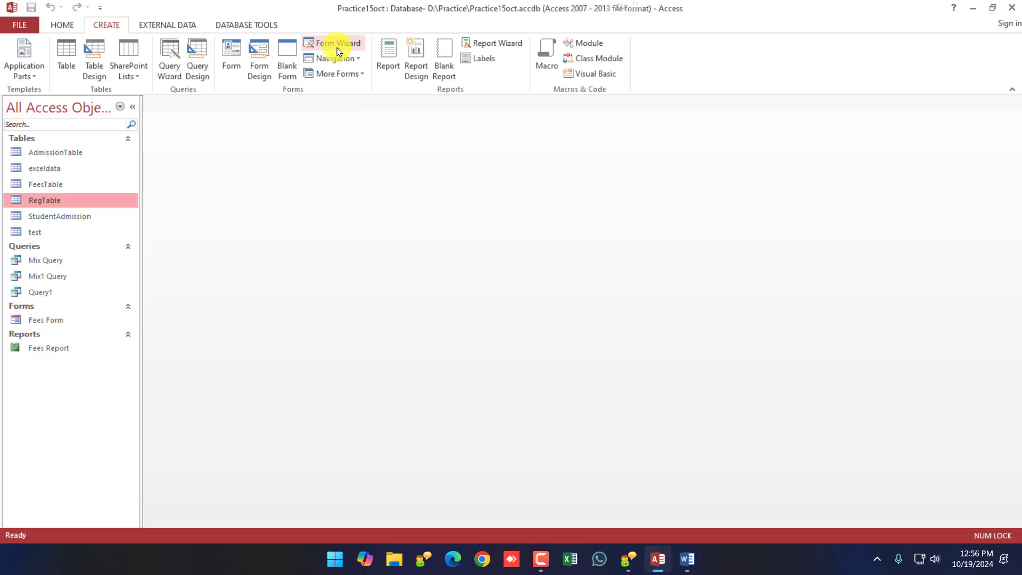
left_click_drag(469, 109, 467, 133)
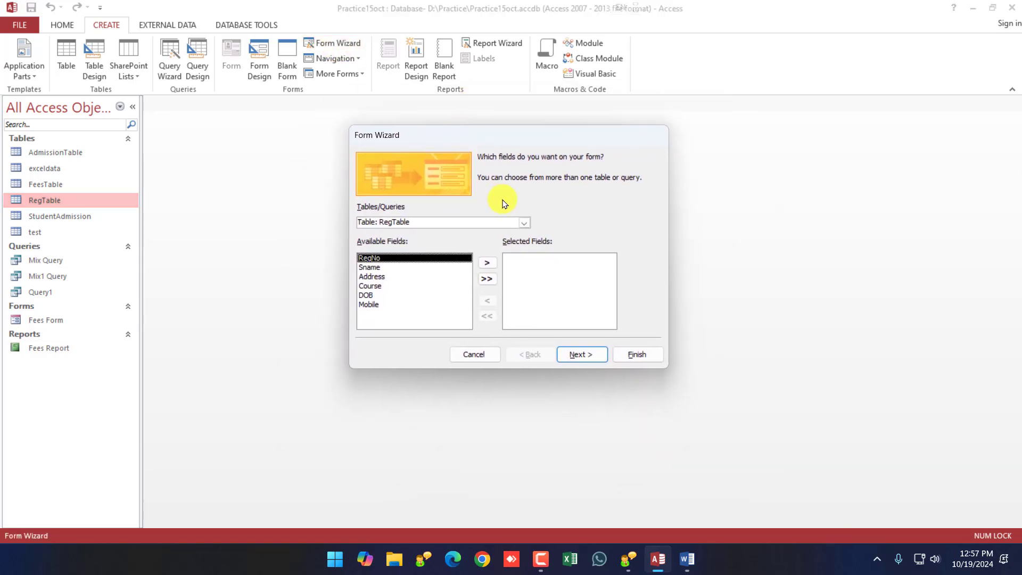
left_click(524, 223)
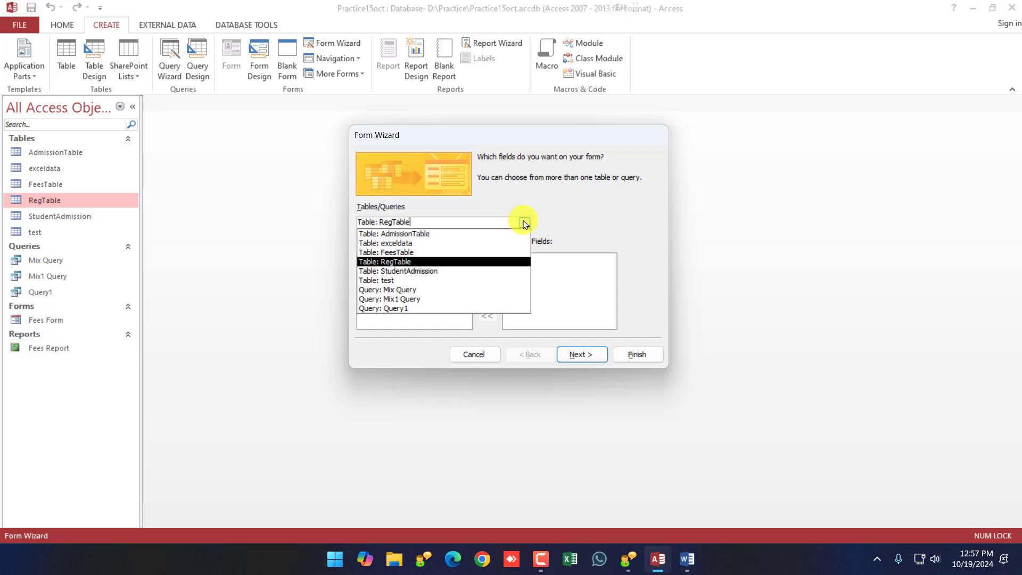
left_click(392, 262)
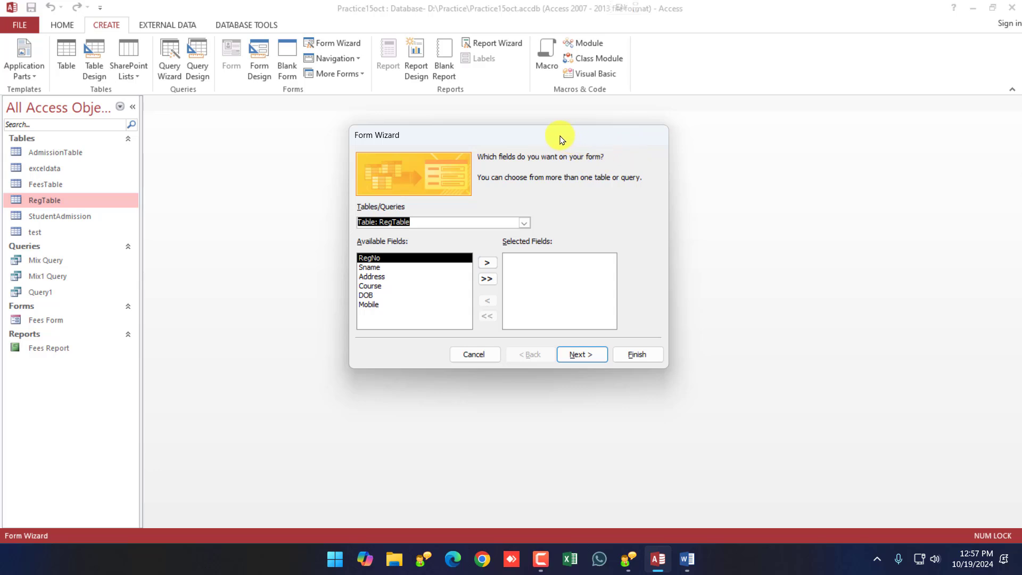
Step: Add all RegTable fields to the form and accept the Columnar layout
left_click_drag(560, 139, 416, 145)
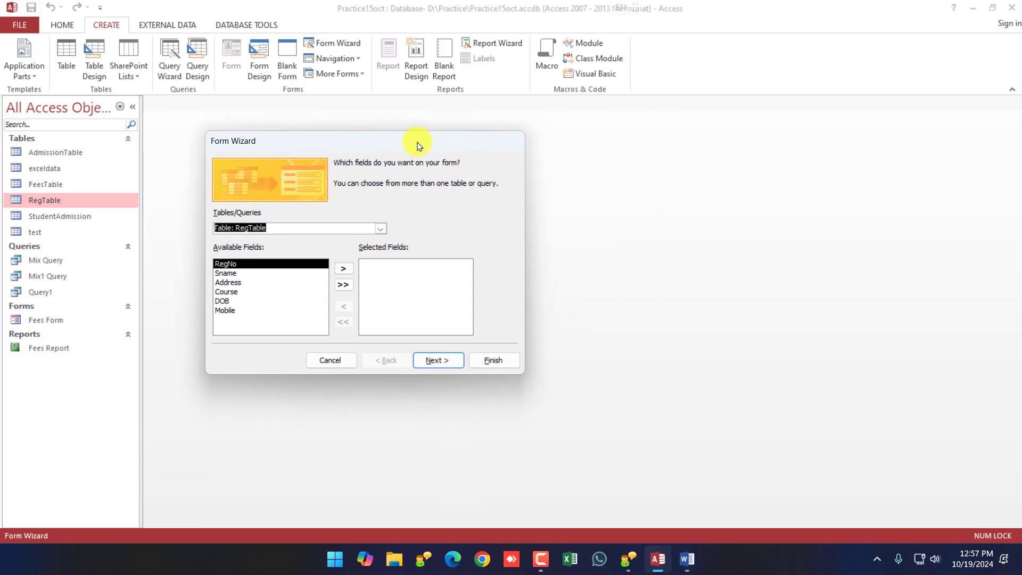
left_click(344, 286)
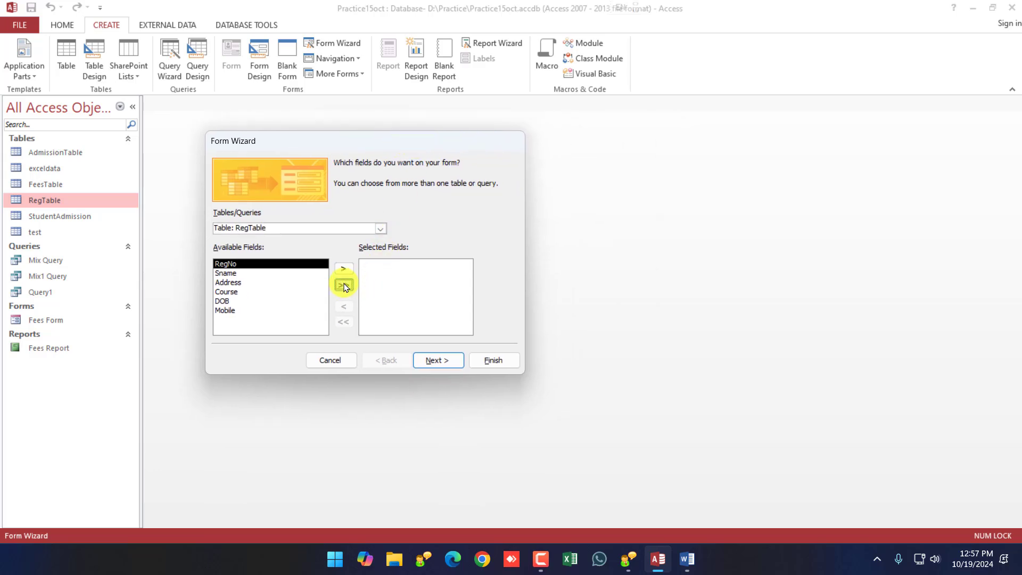
left_click(419, 362)
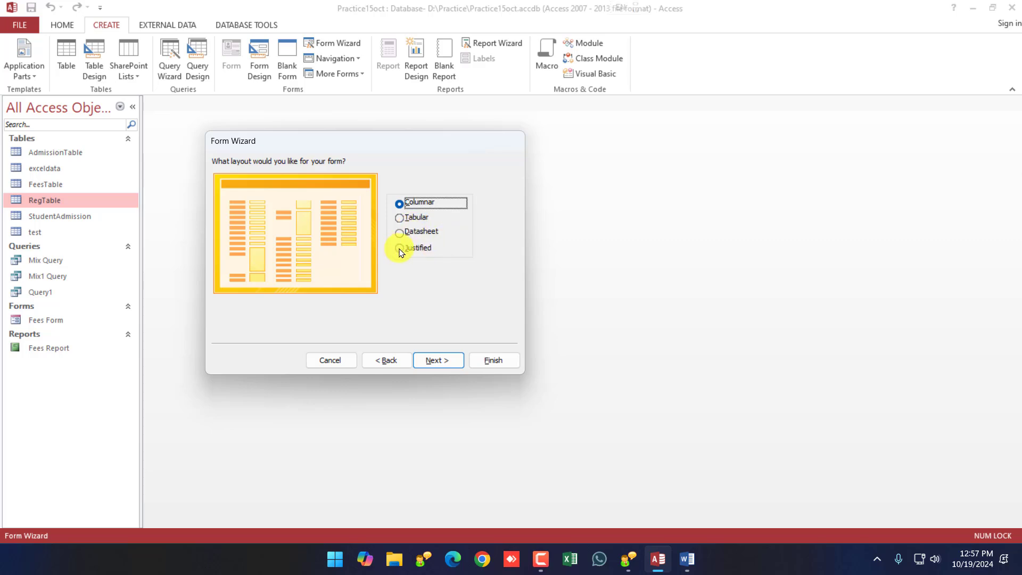
left_click(430, 359)
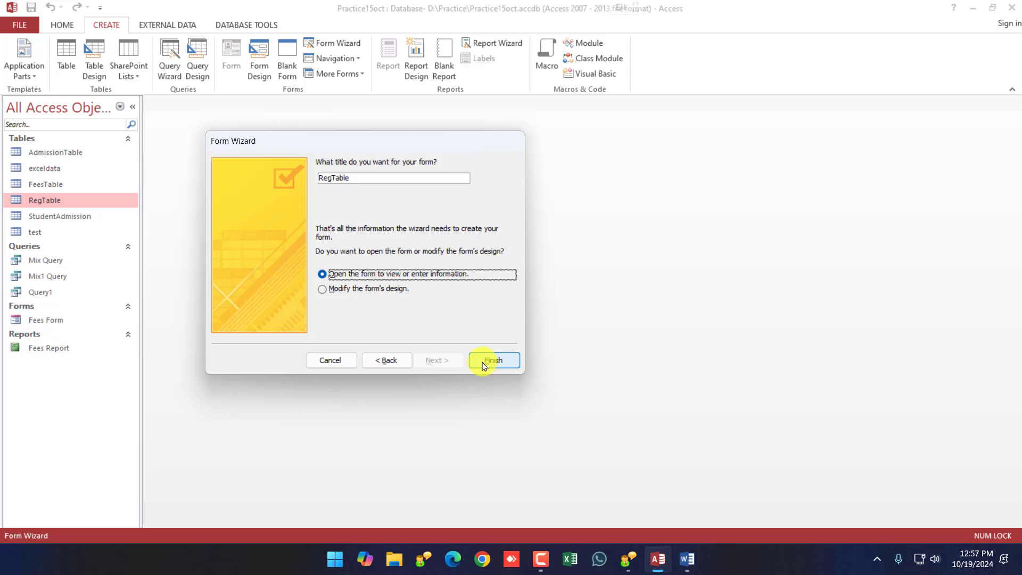
Step: Title the form Registration Form, finish the wizard with the form opened for entering information, and save it
left_click_drag(332, 177, 382, 182)
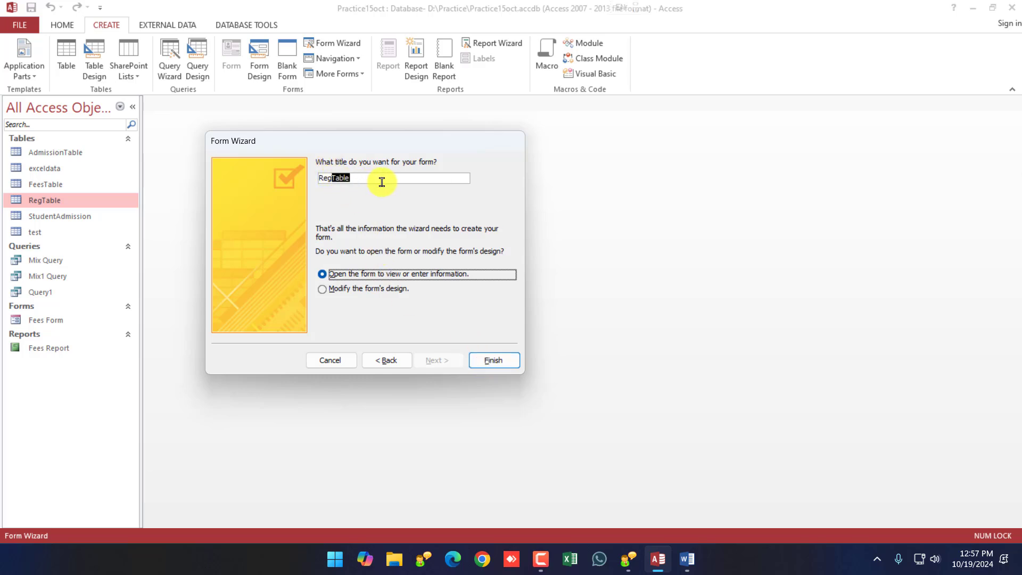
type("Form")
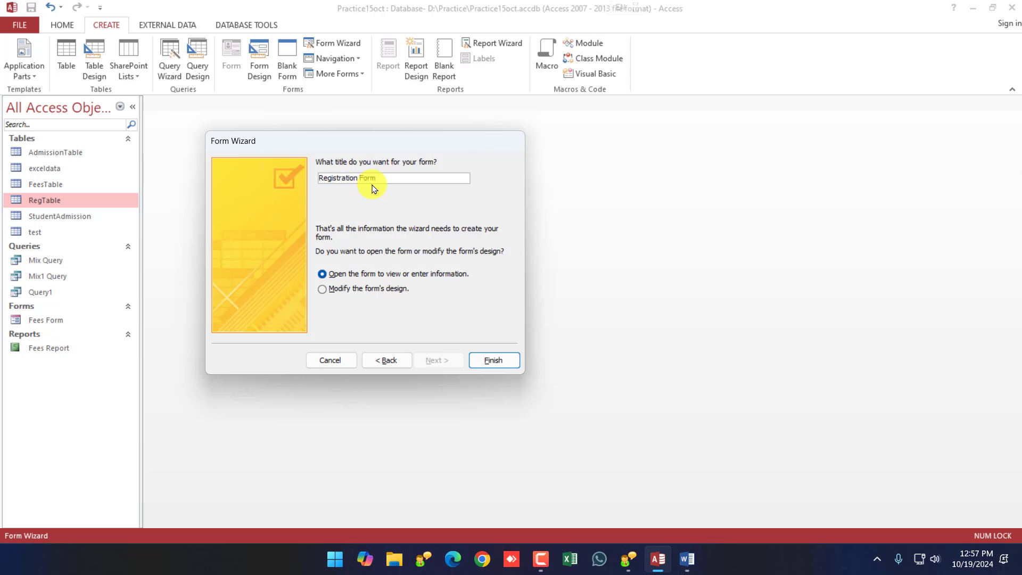
left_click(492, 360)
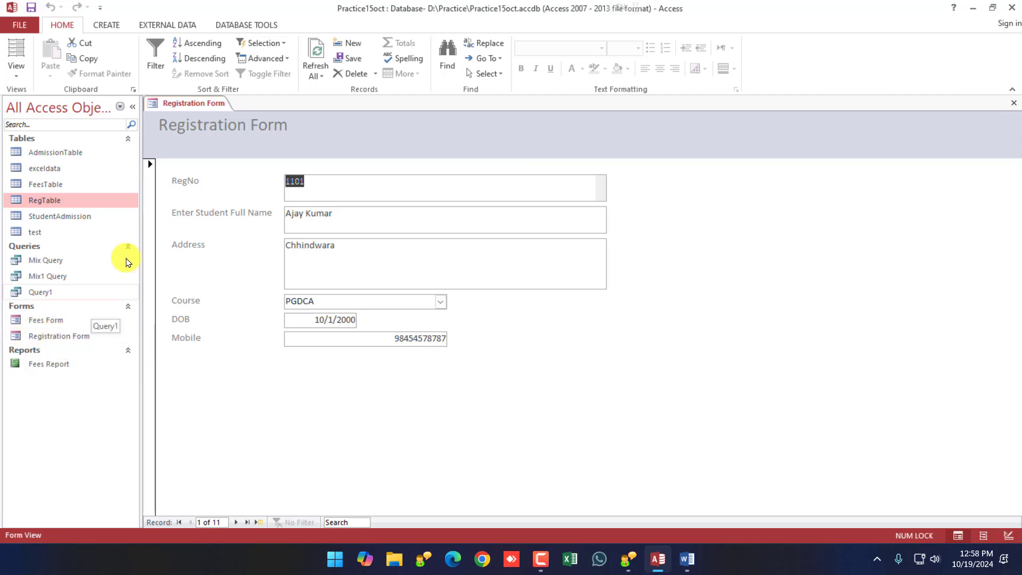
right_click(205, 104)
left_click(214, 114)
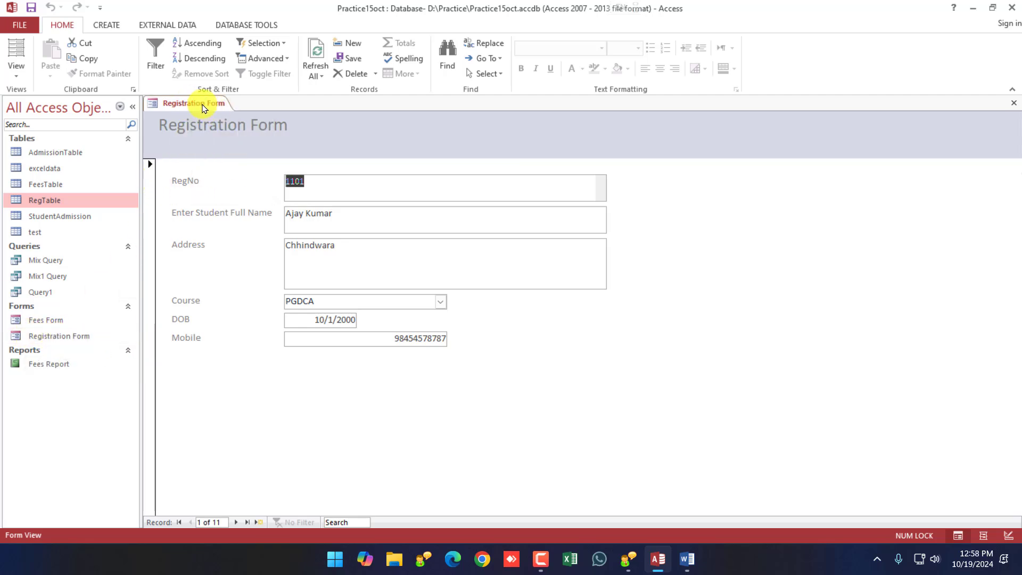
Step: Browse through the existing registration records in the form and advance to a new blank record
left_click(335, 187)
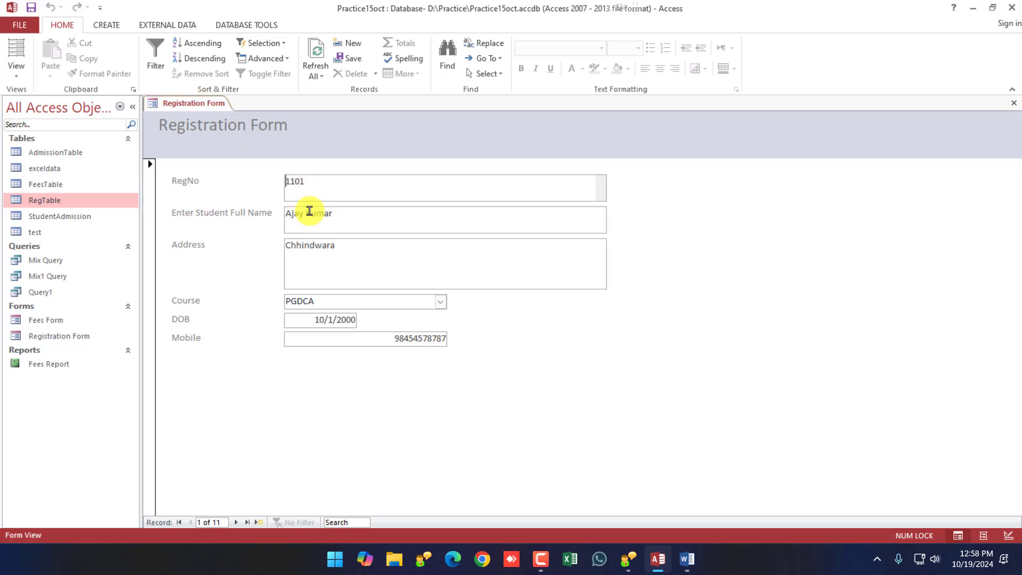
left_click(236, 524)
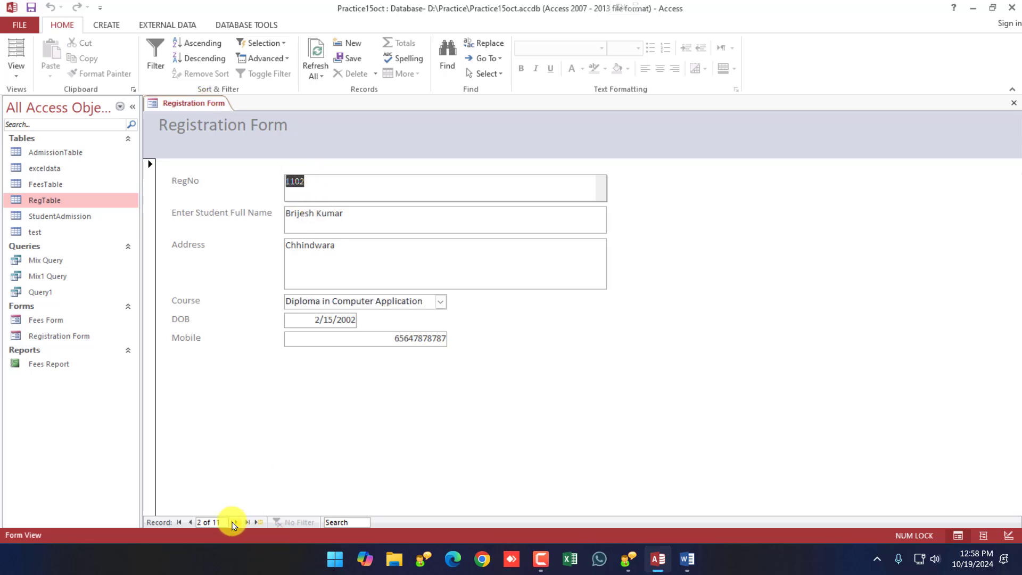
left_click(235, 524)
left_click(233, 523)
left_click(234, 523)
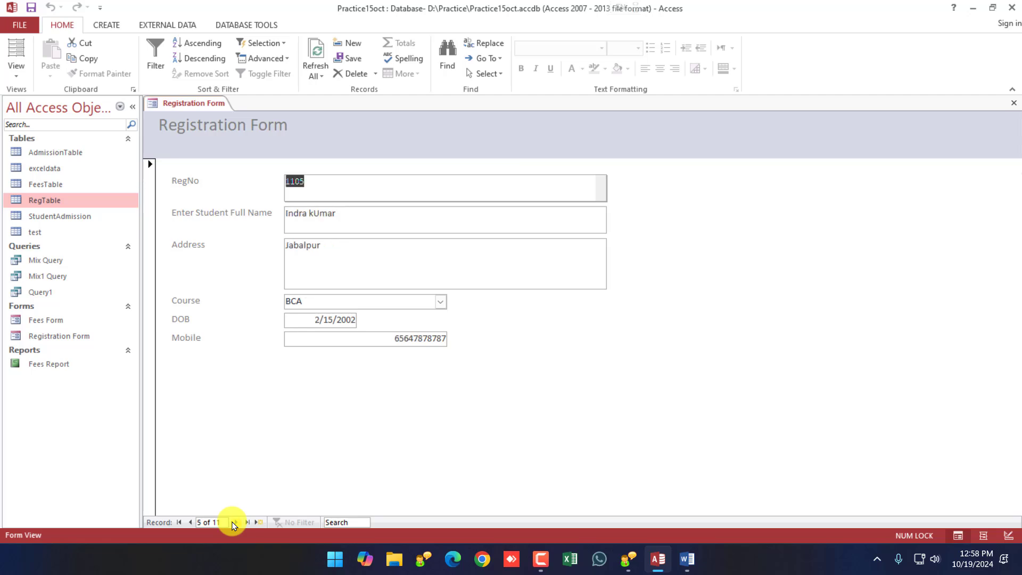
left_click(234, 522)
left_click(234, 523)
left_click(234, 522)
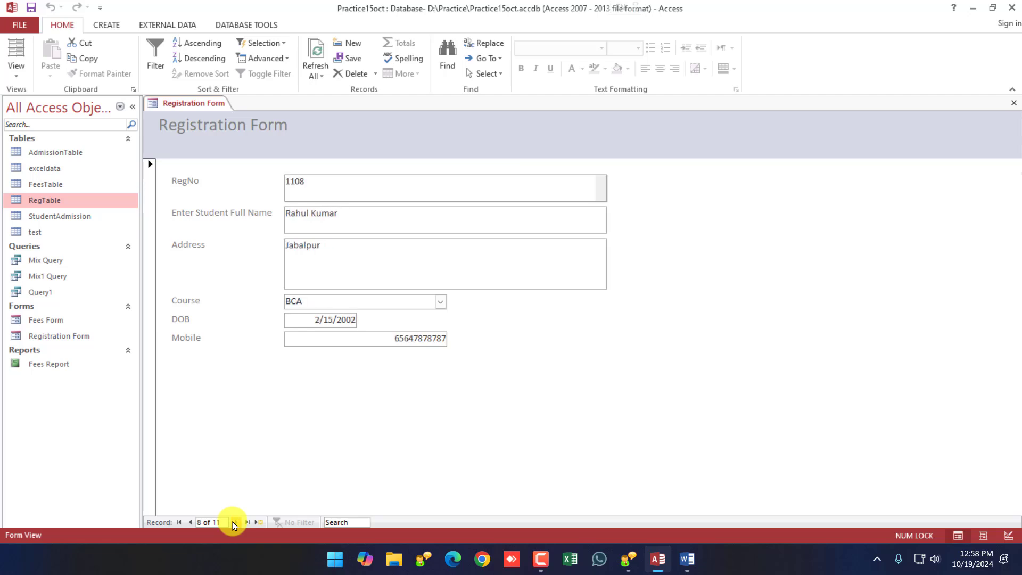
left_click(234, 523)
left_click(234, 522)
left_click(234, 523)
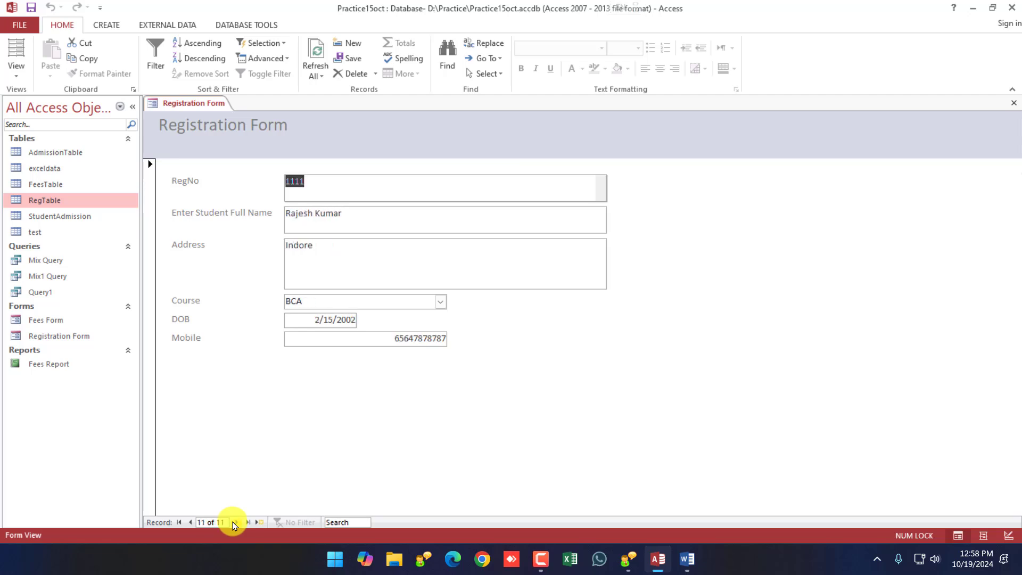
left_click(234, 522)
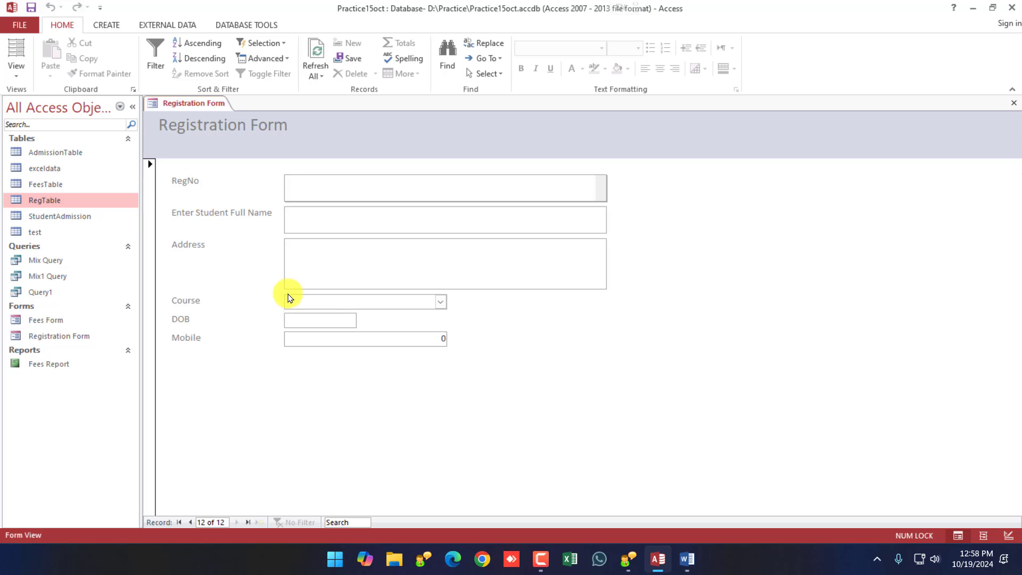
Step: Enter the registration number, the student's full name and the address in the new record
type("1112")
key("Tab")
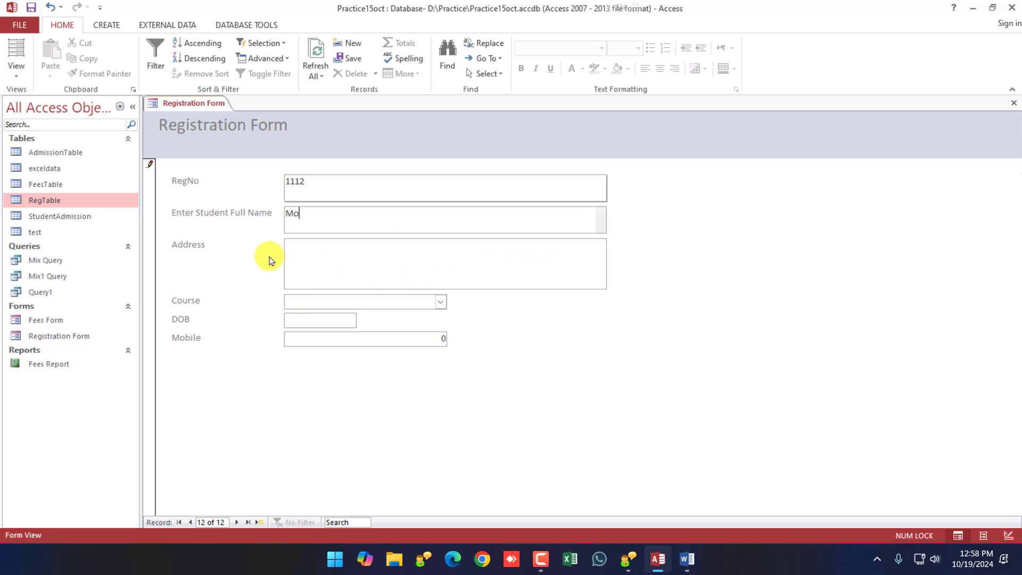
key("Tab")
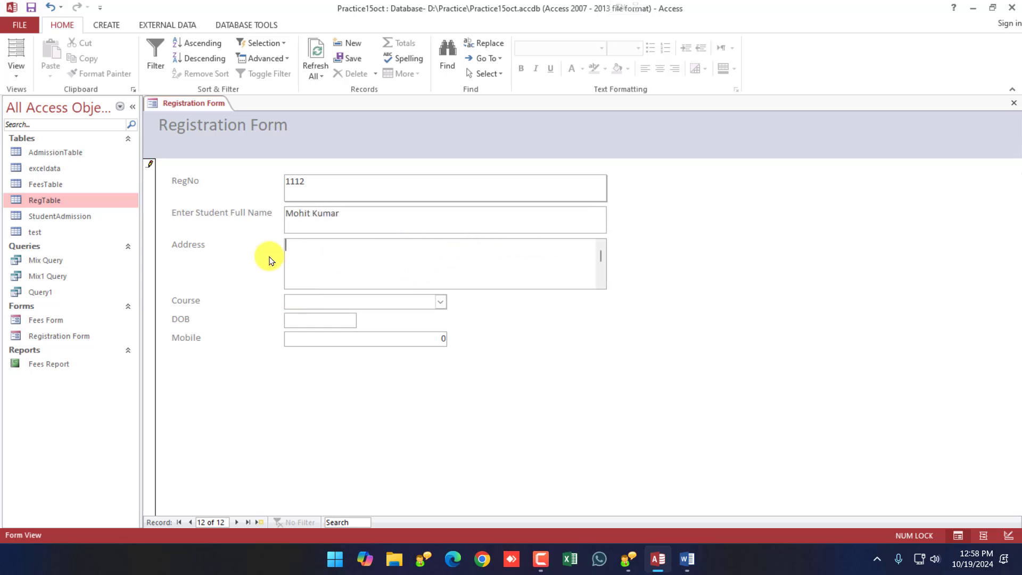
type("Chhindwara")
key("Tab")
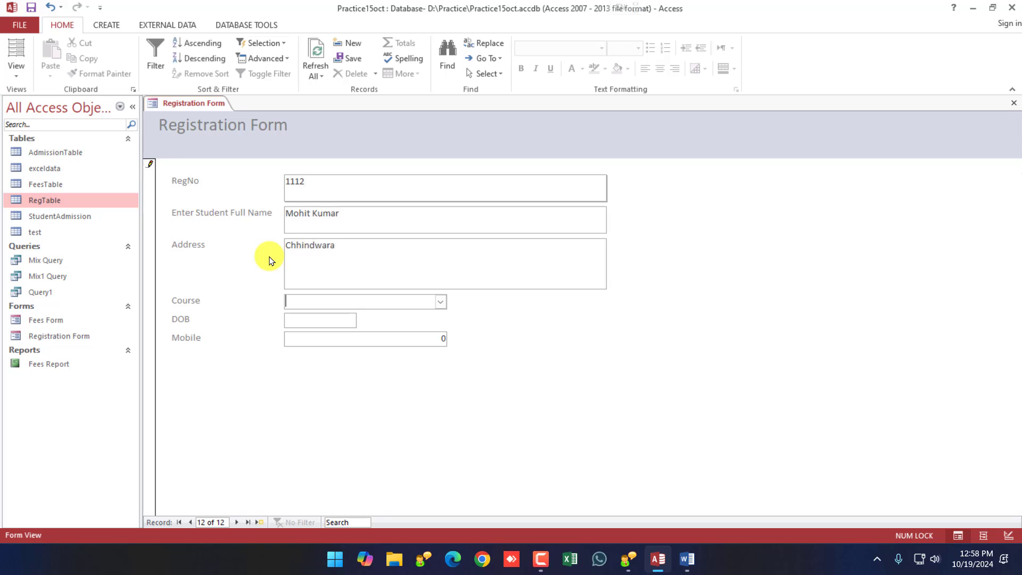
Step: Complete the new registration record with the course MCA, the date of birth and the mobile number, and advance to a blank record
type("DCA")
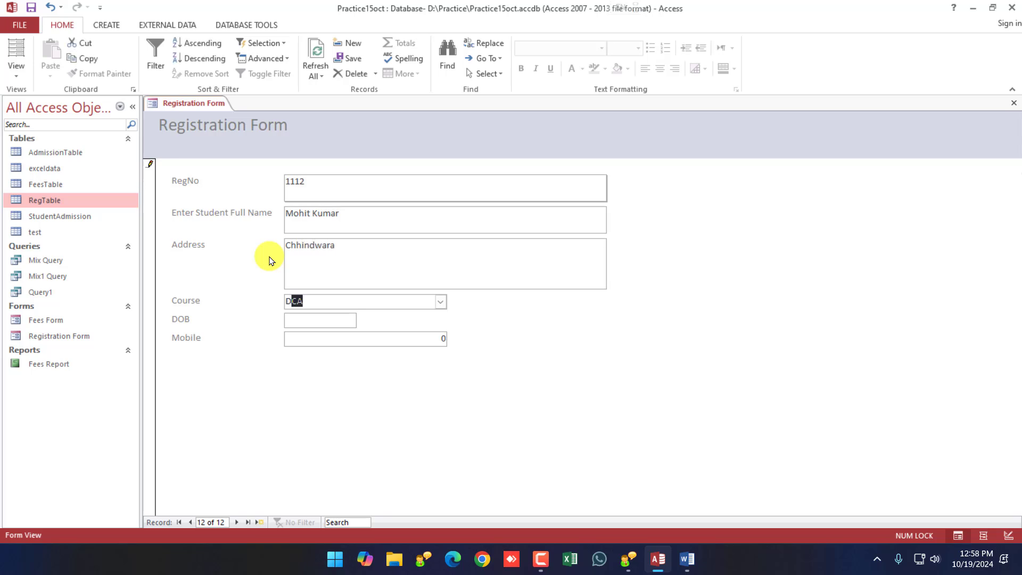
left_click(440, 301)
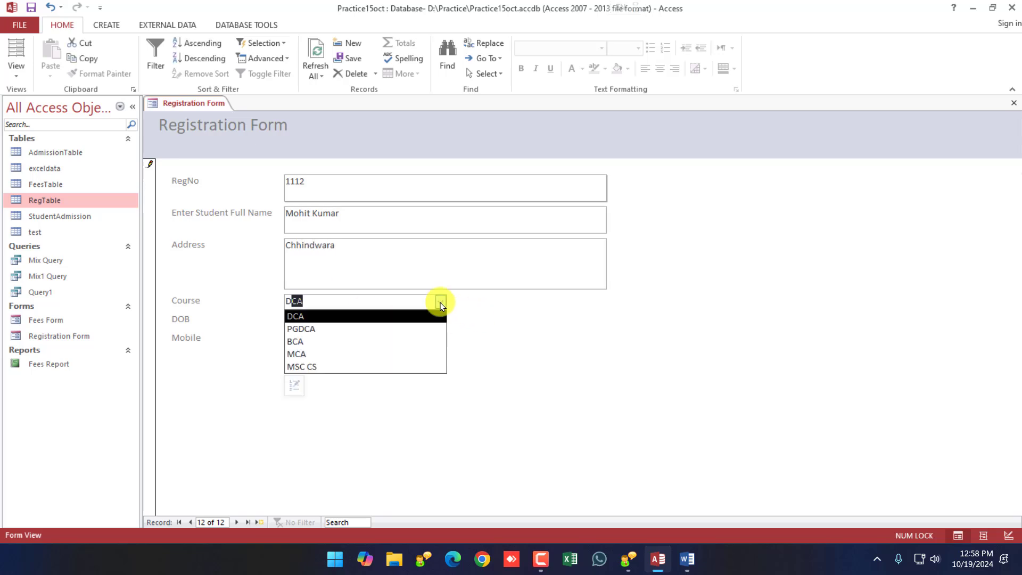
left_click(312, 355)
left_click(338, 320)
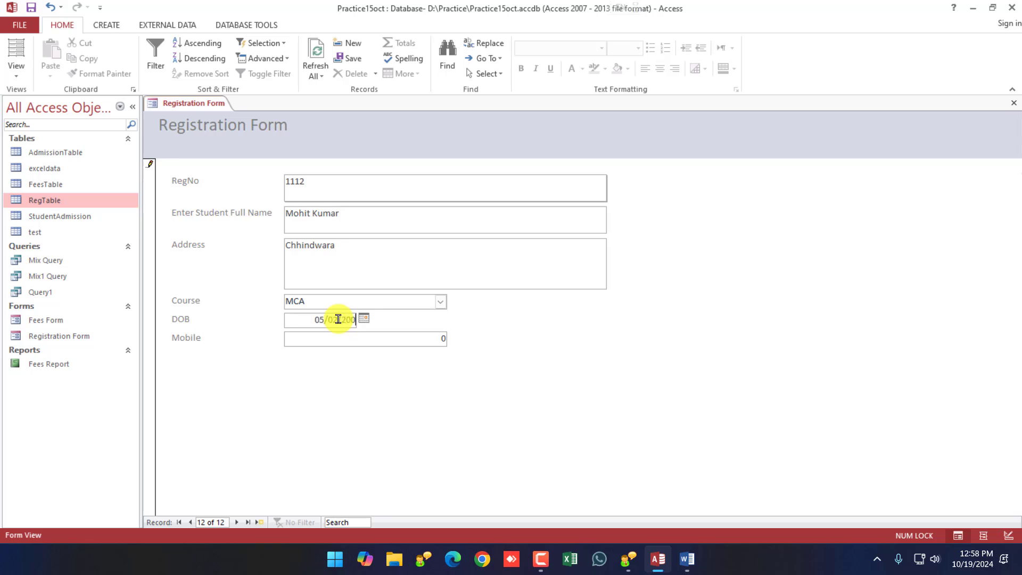
key("Tab")
type("98")
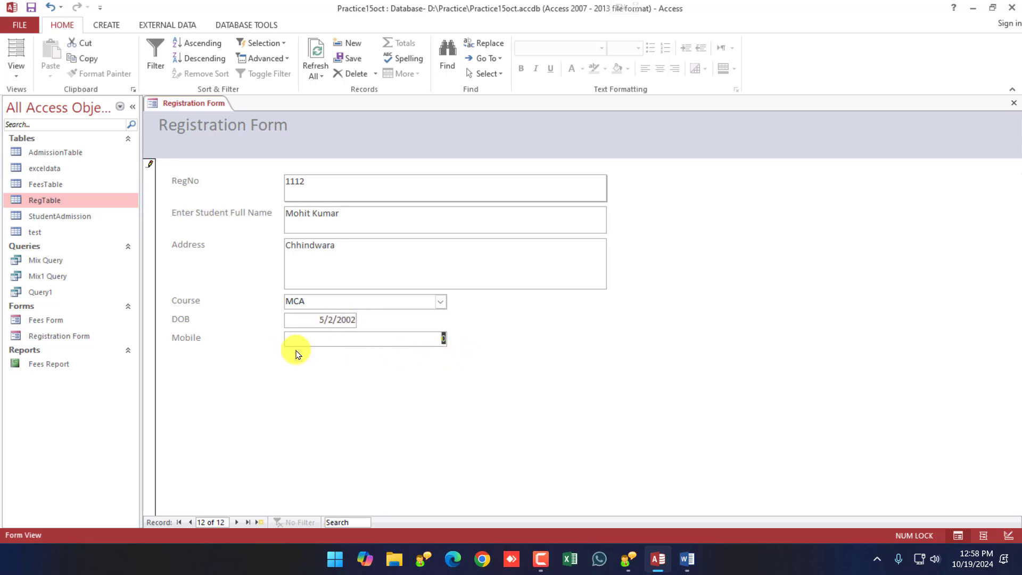
type("545454544")
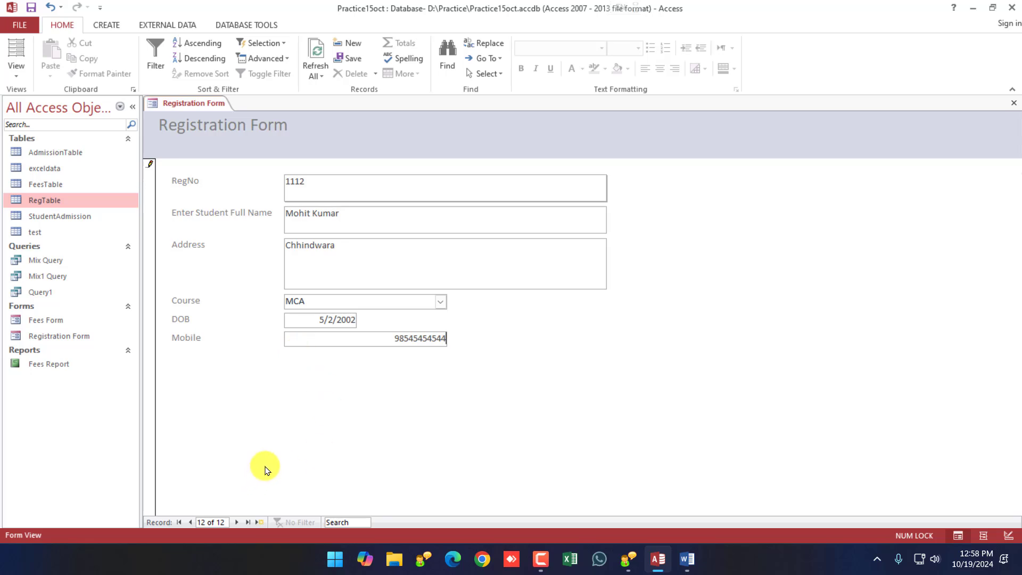
key("Tab")
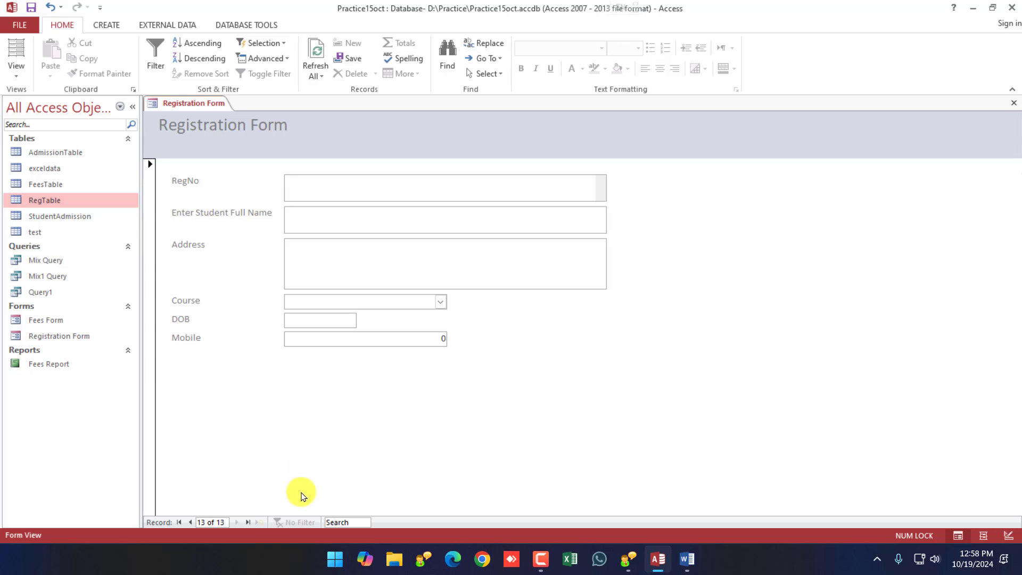
Step: Check the current record number of the Registration Form and close the form
left_click(199, 522)
left_click_drag(199, 522, 224, 521)
left_click(318, 181)
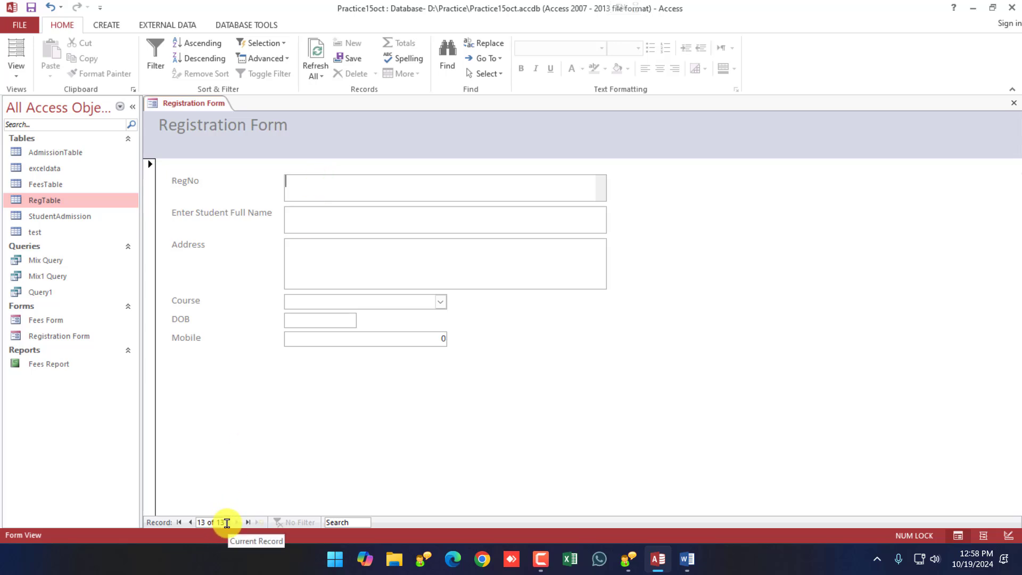
right_click(191, 103)
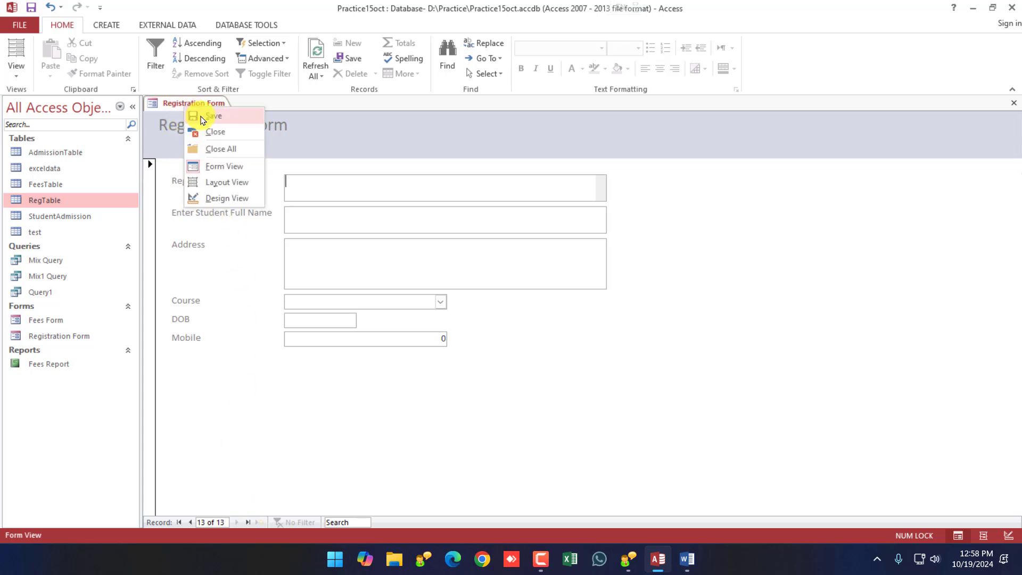
right_click(194, 103)
right_click(195, 101)
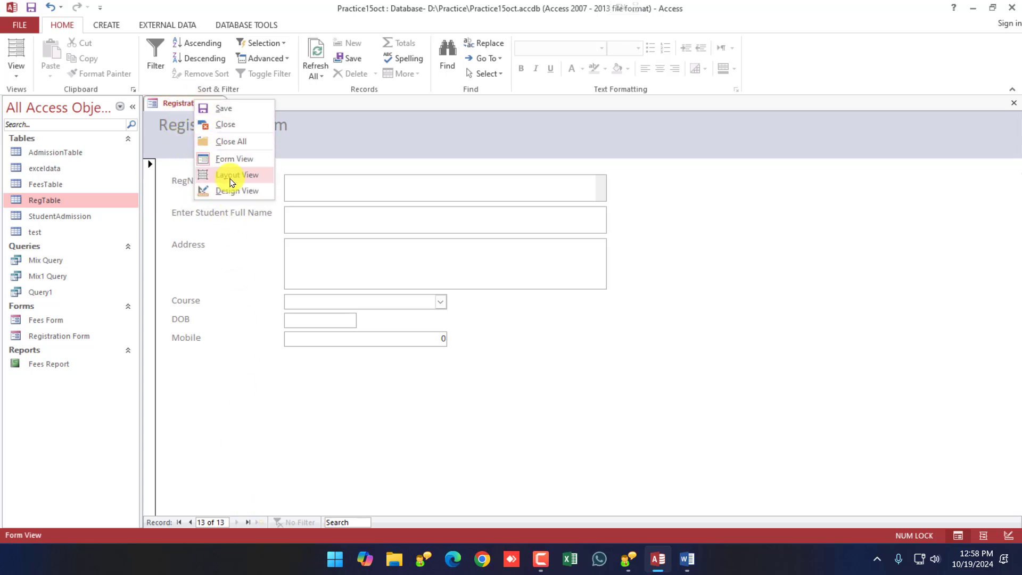
left_click(222, 125)
Step: Open RegTable, inspect the related fee records of the newly added student and one other student, and close the table
left_click(45, 335)
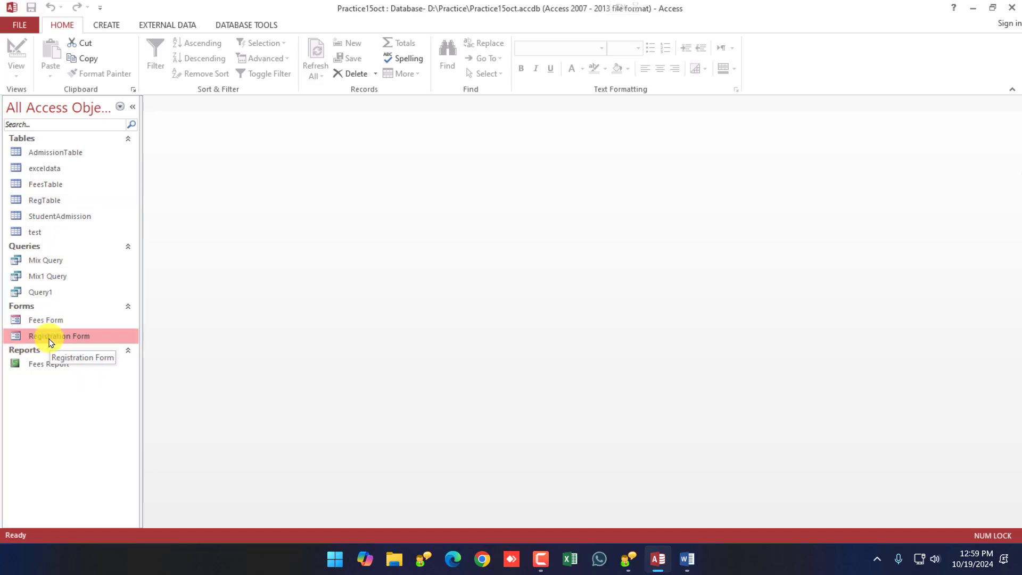
double_click(47, 200)
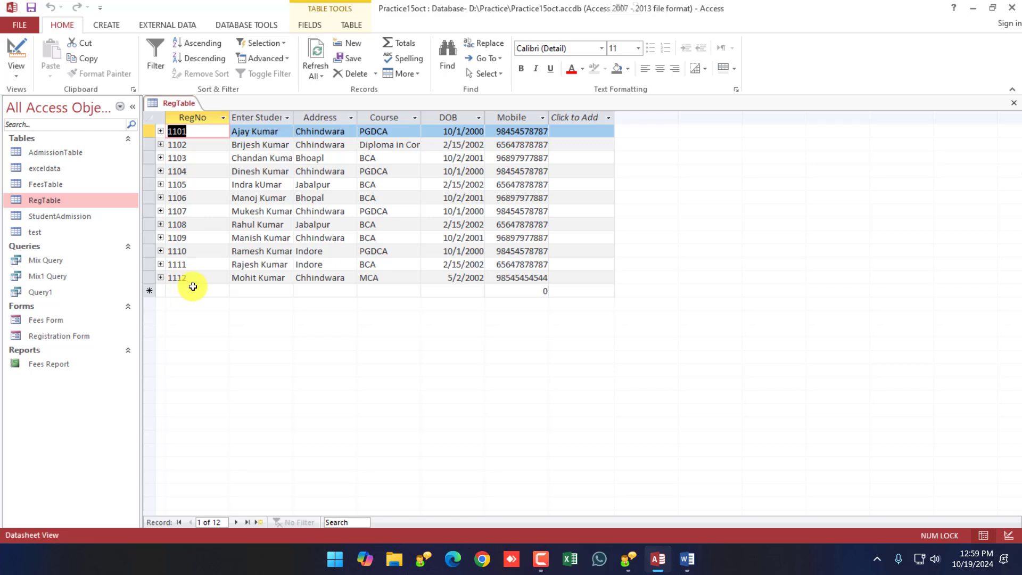
left_click(160, 277)
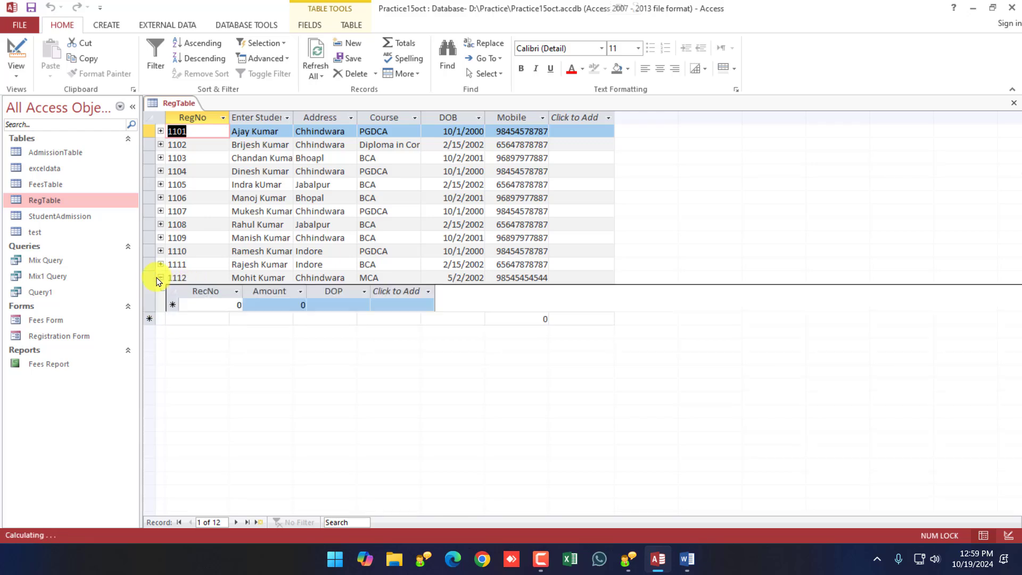
left_click(160, 278)
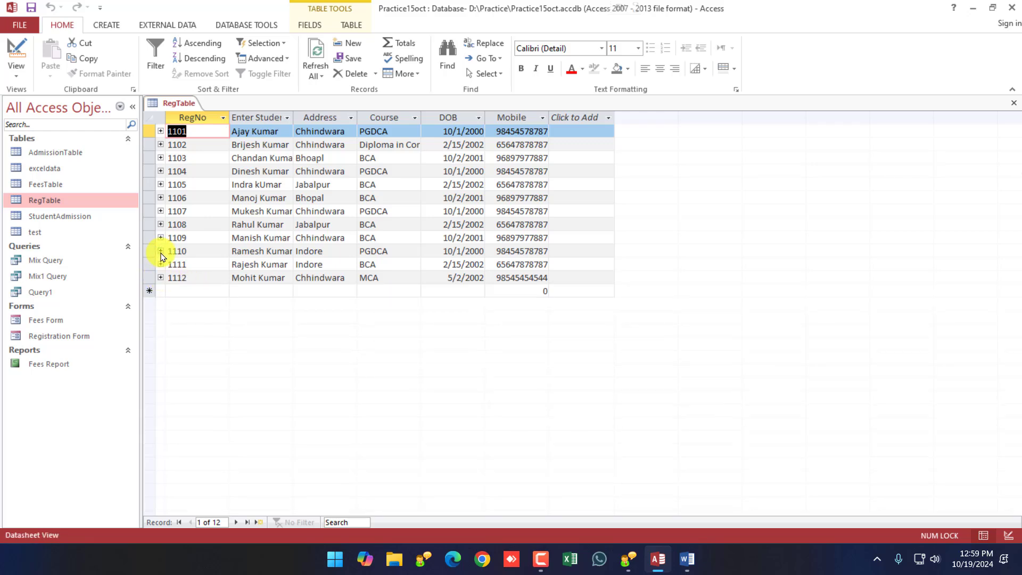
left_click(161, 225)
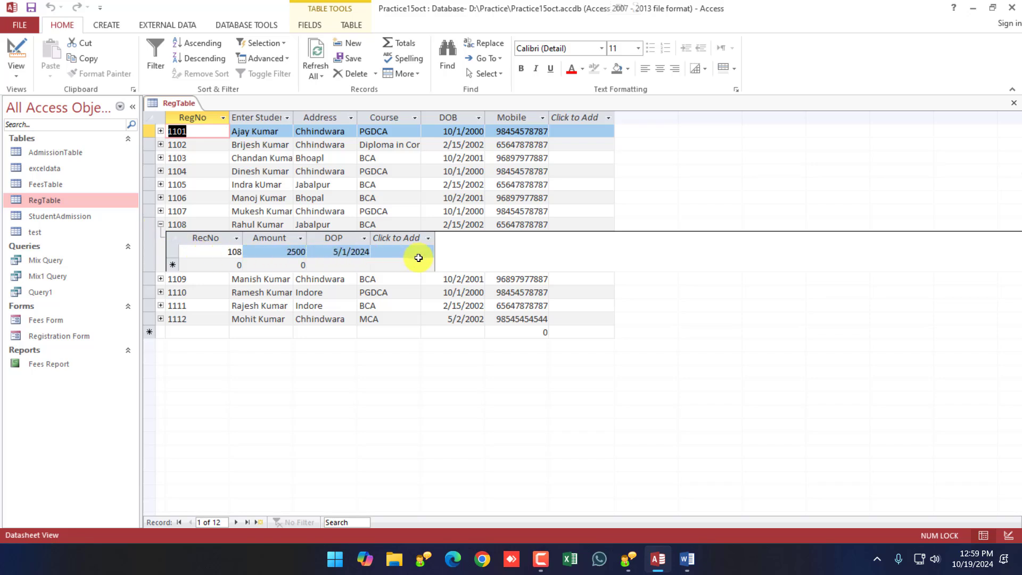
left_click(160, 224)
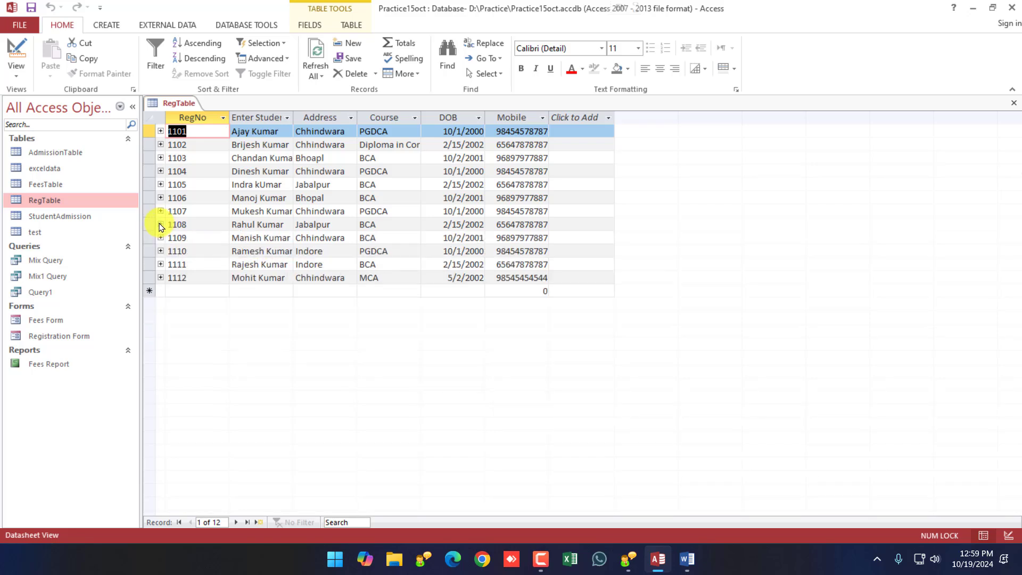
right_click(177, 84)
right_click(176, 103)
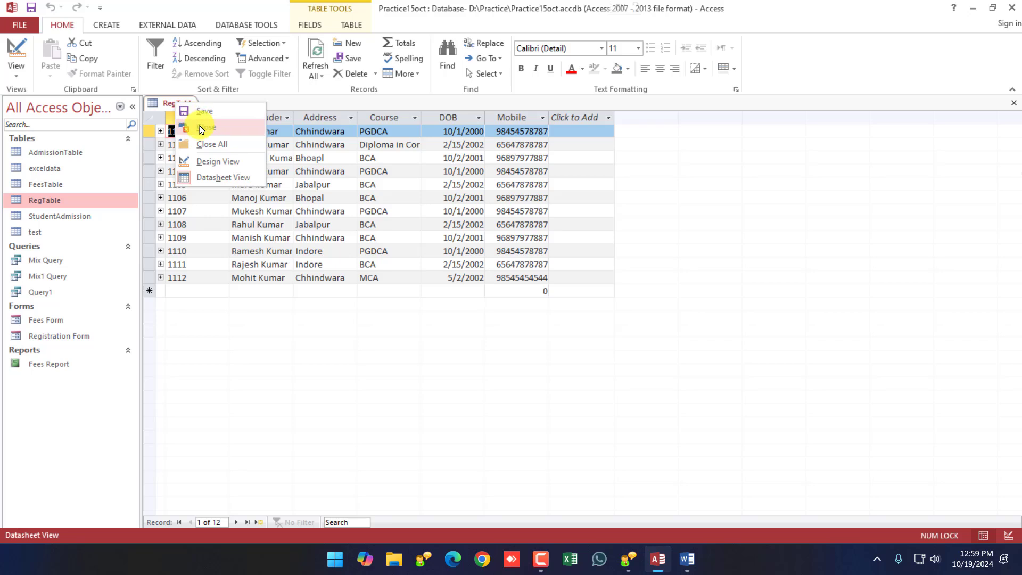
left_click(201, 130)
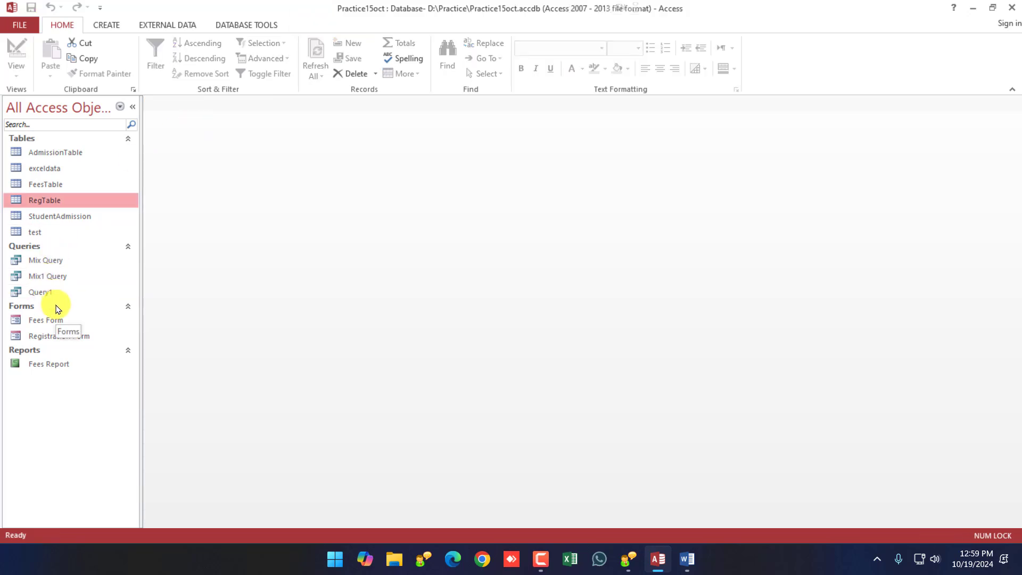
Step: Start a report with the Report Wizard based on RegTable and include all of its fields
left_click(106, 24)
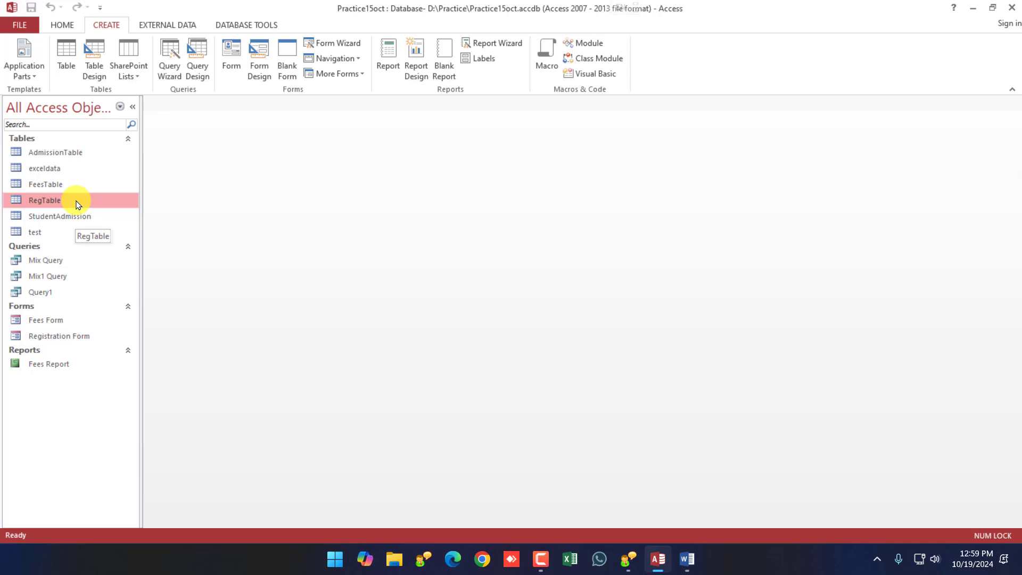
left_click(485, 51)
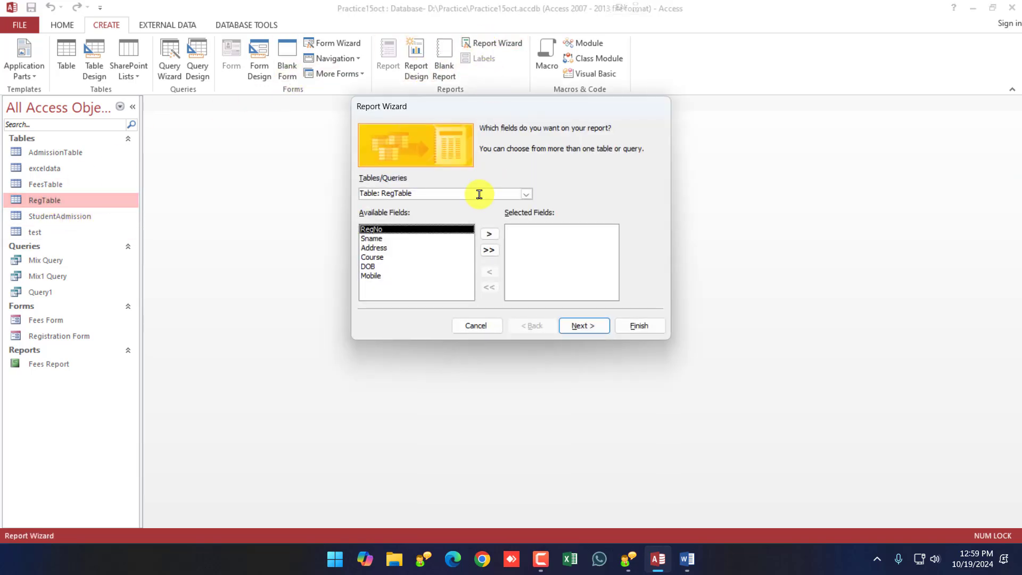
left_click(525, 194)
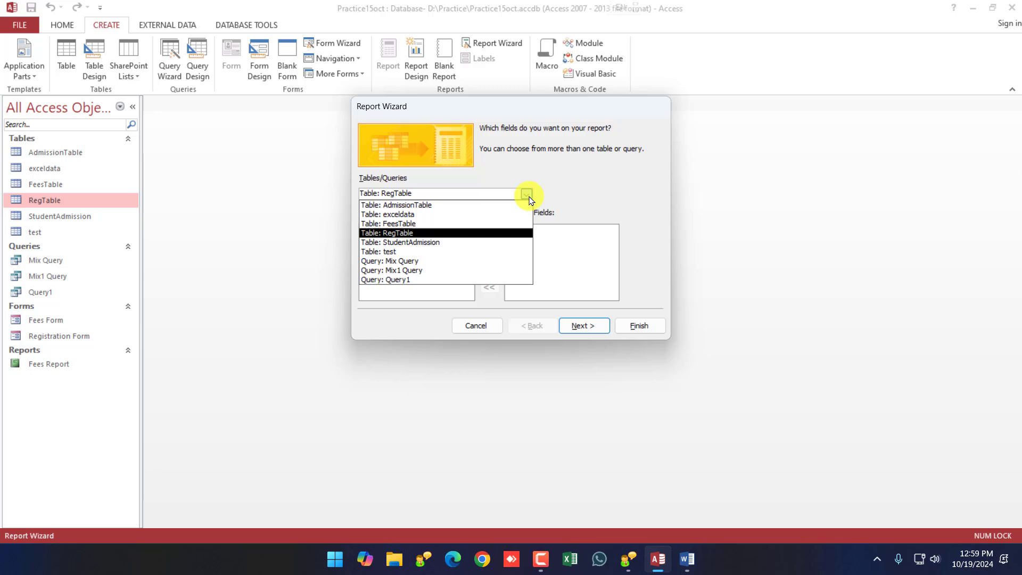
left_click(386, 233)
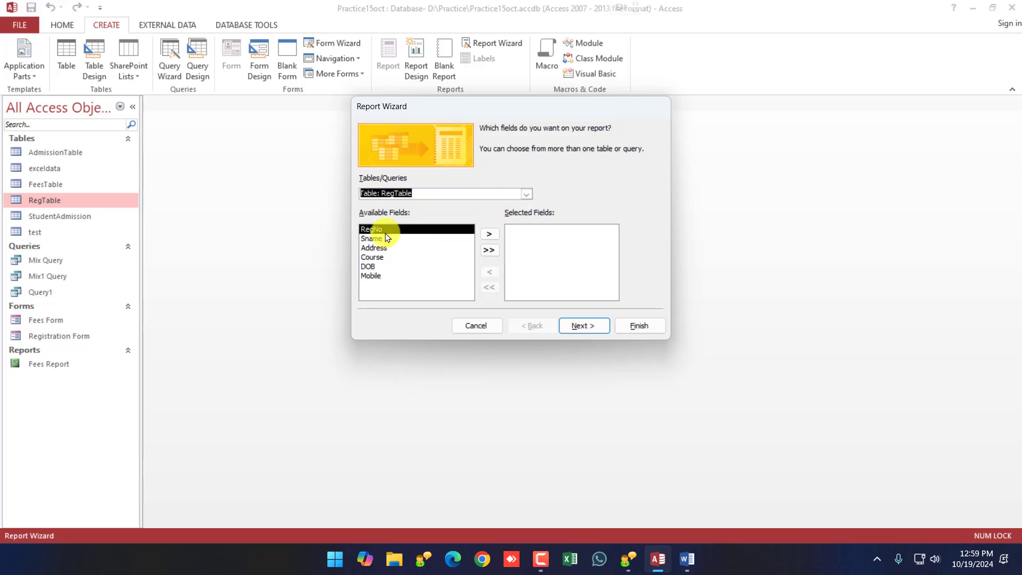
left_click(583, 326)
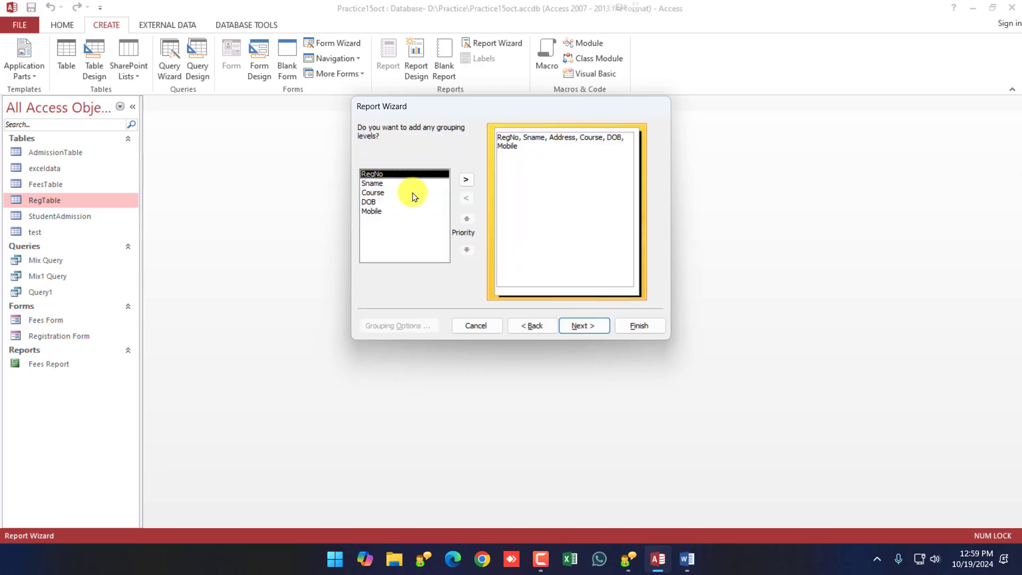
Step: Skip grouping and sorting, keep the Tabular layout in Portrait orientation, and finish the report with the title RegTable
left_click(581, 327)
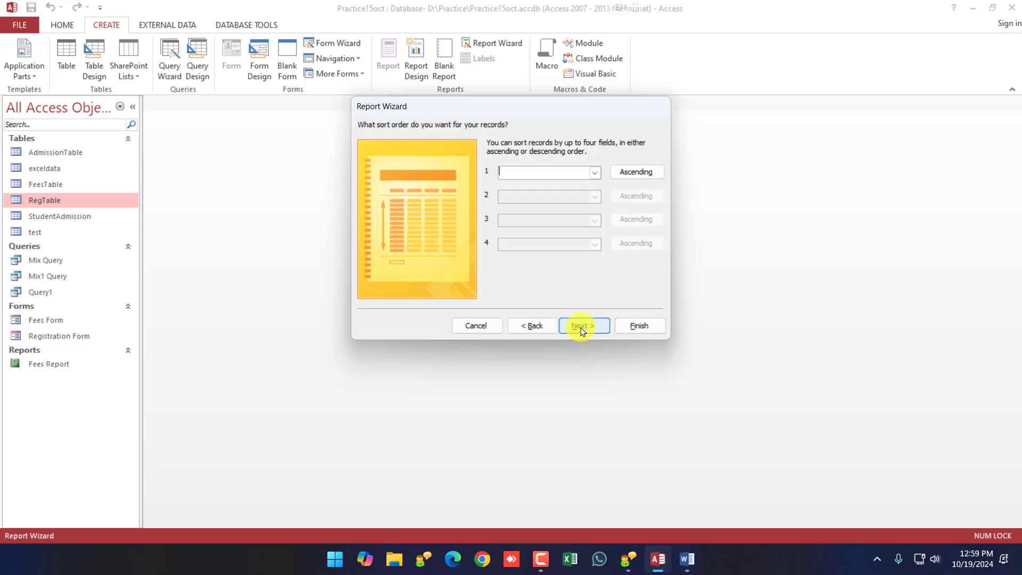
left_click(582, 327)
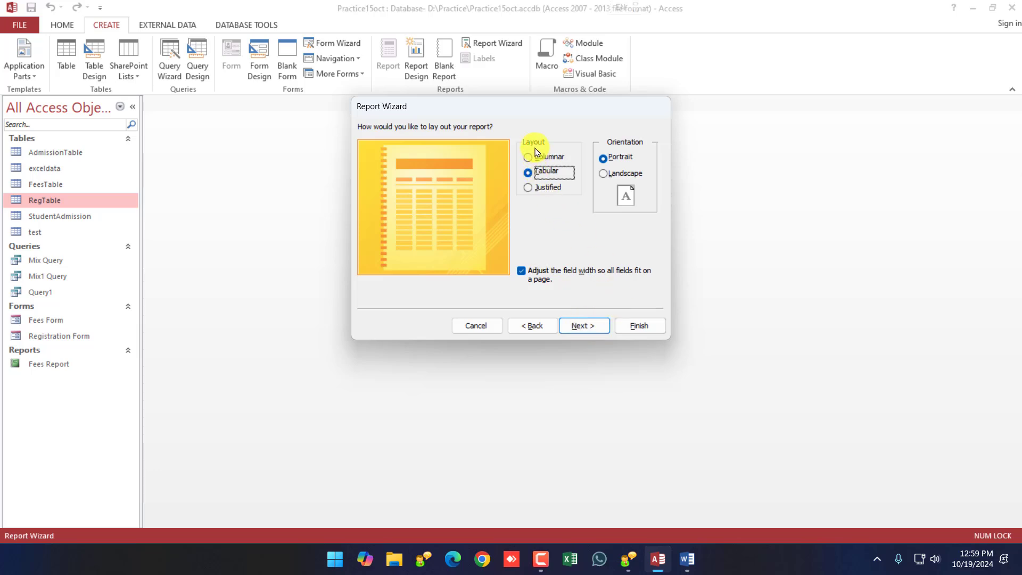
left_click(540, 178)
left_click(590, 325)
left_click(639, 325)
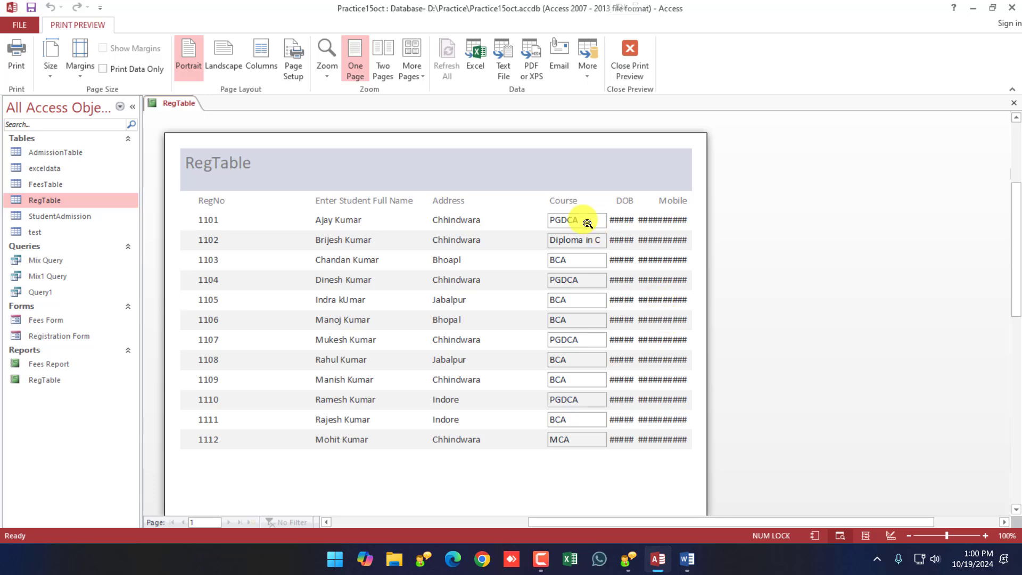
Step: Switch the RegTable report from print preview to Design View
right_click(177, 105)
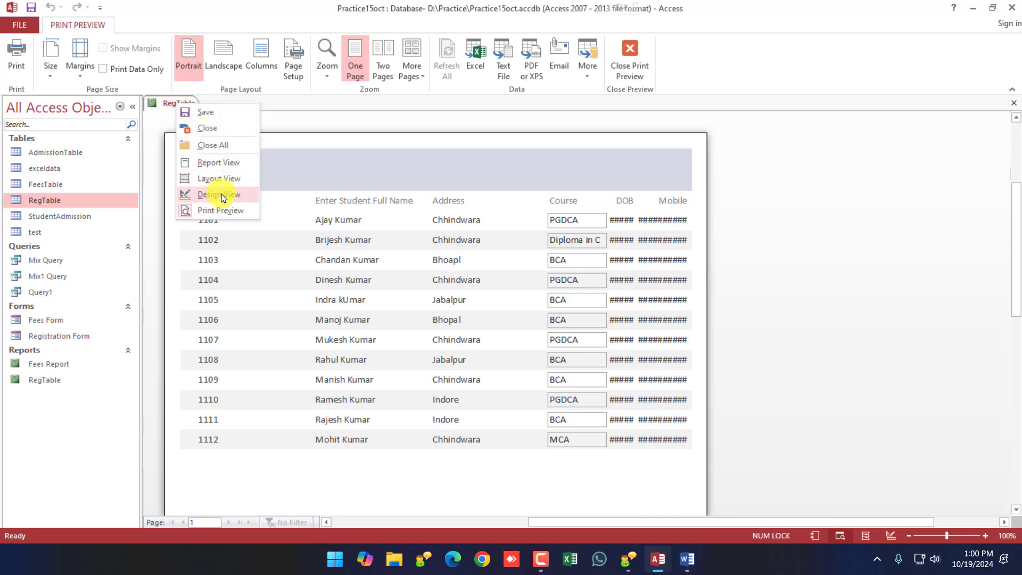
left_click(247, 468)
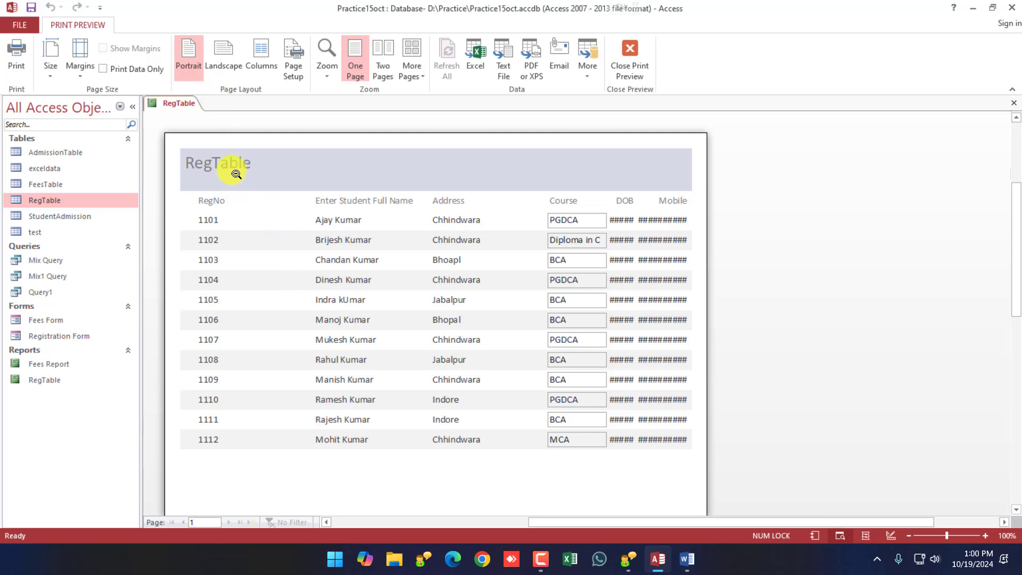
right_click(170, 110)
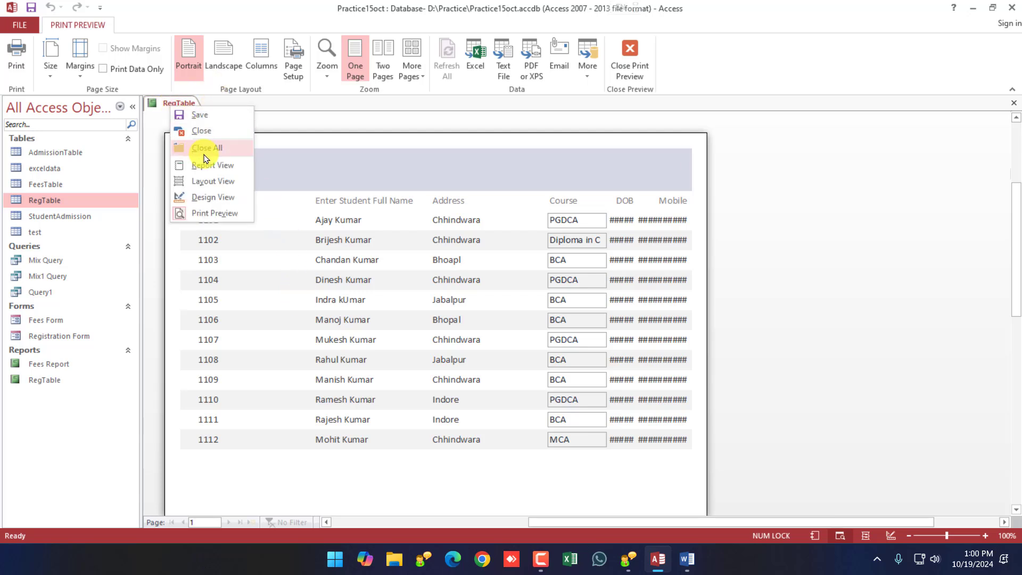
left_click(223, 201)
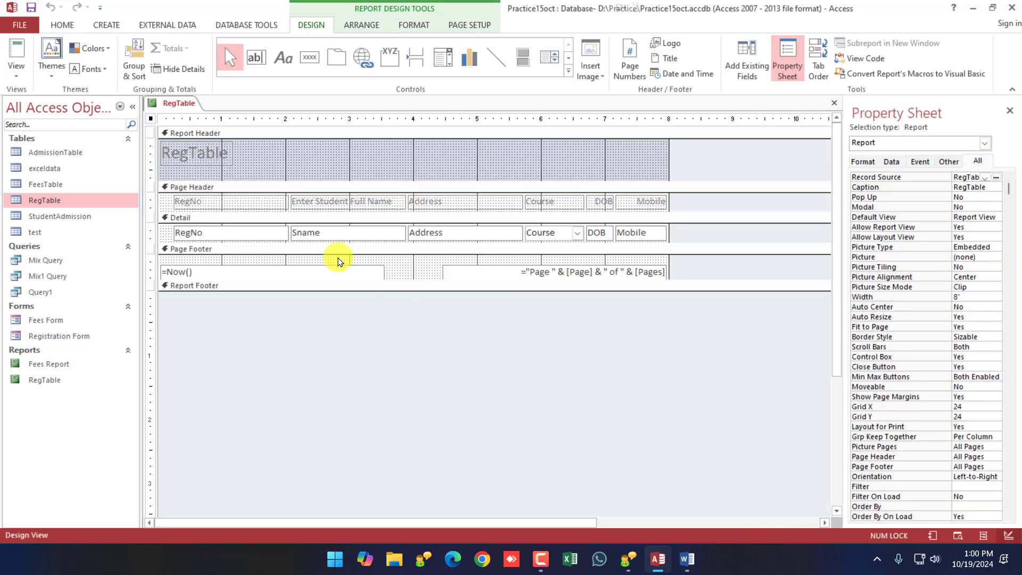
Step: Narrow the RegNo heading label and the RegNo detail field to about 0.75 inches wide
left_click(260, 207)
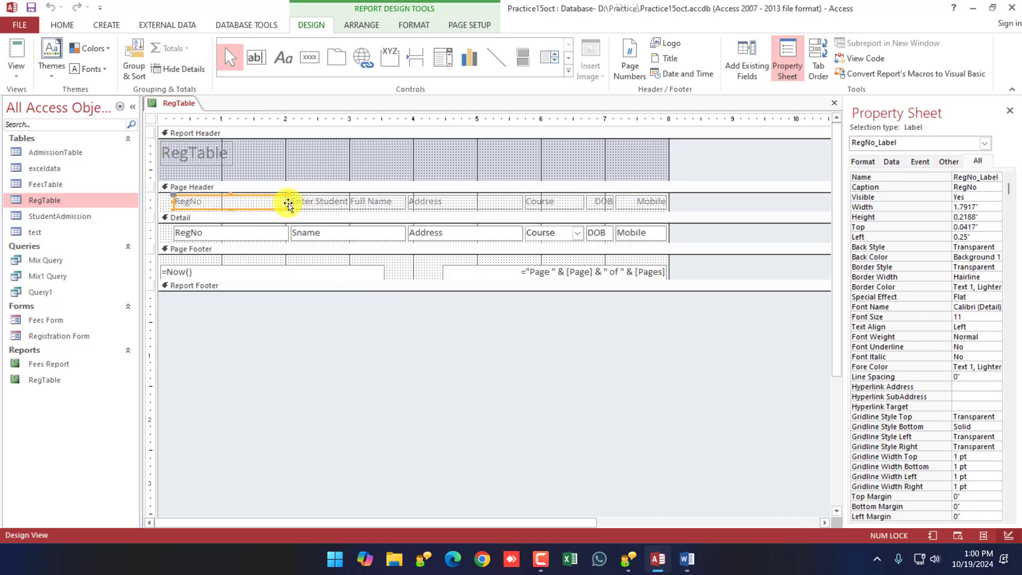
left_click_drag(272, 203, 221, 204)
left_click(284, 234)
left_click_drag(287, 233, 220, 234)
Step: Move the student name, Address, Course, DOB and Mobile headings and detail fields left beside RegNo, starting at about 1.04 inches
left_click(311, 202)
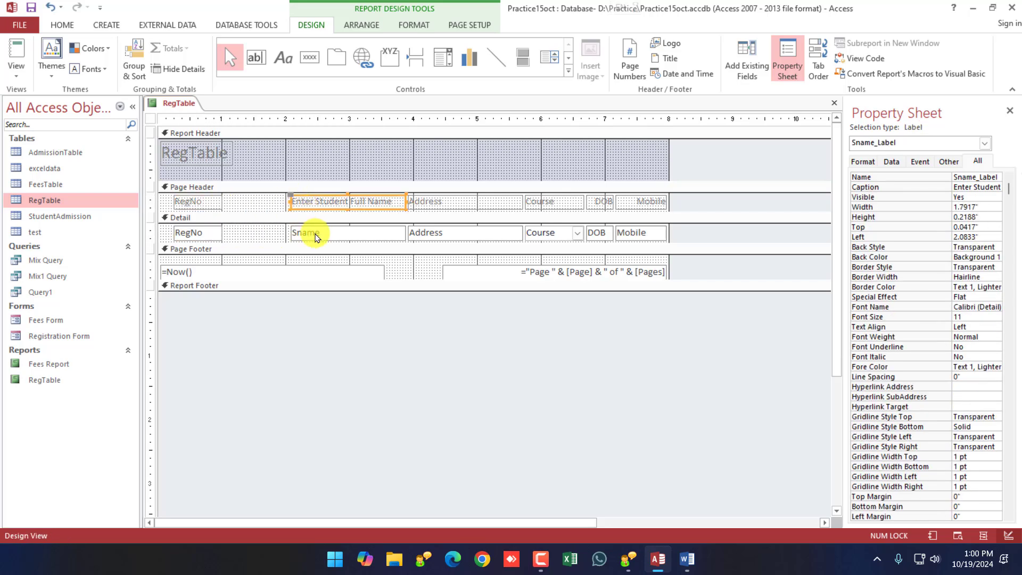
left_click(317, 235, "shift")
left_click(428, 233, "shift")
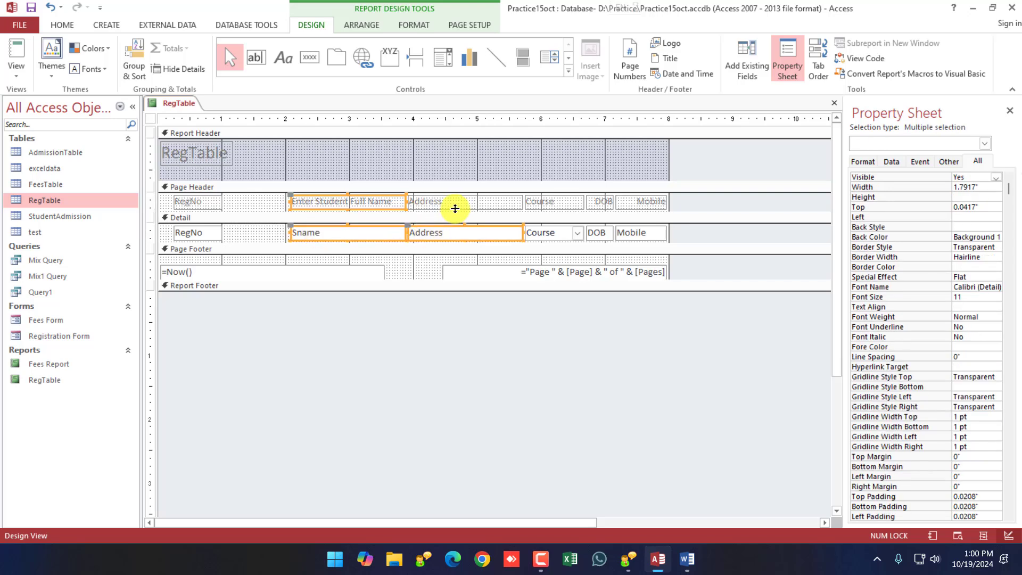
left_click(543, 202, "shift")
left_click(486, 201, "shift")
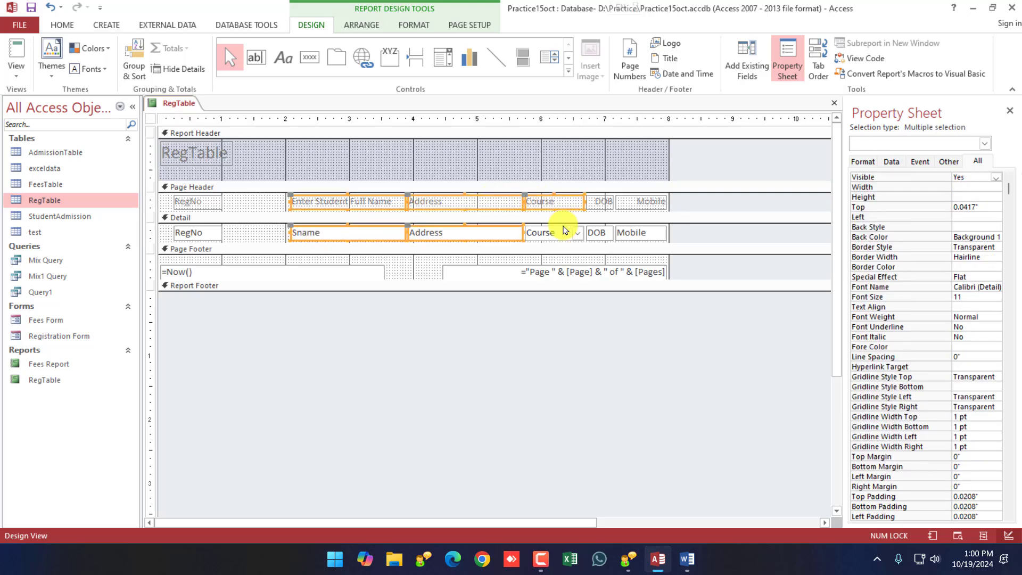
left_click(561, 231, "shift")
left_click(590, 234, "shift")
left_click(599, 203, "shift")
left_click(645, 204, "shift")
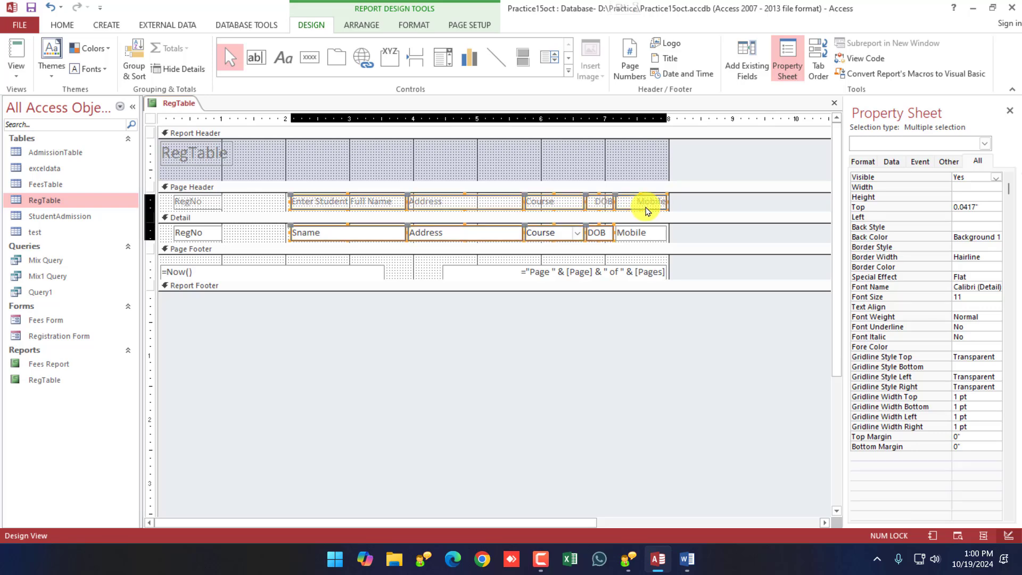
left_click(647, 236, "shift")
key("Left")
key("Left")
key("Left")
key("Left")
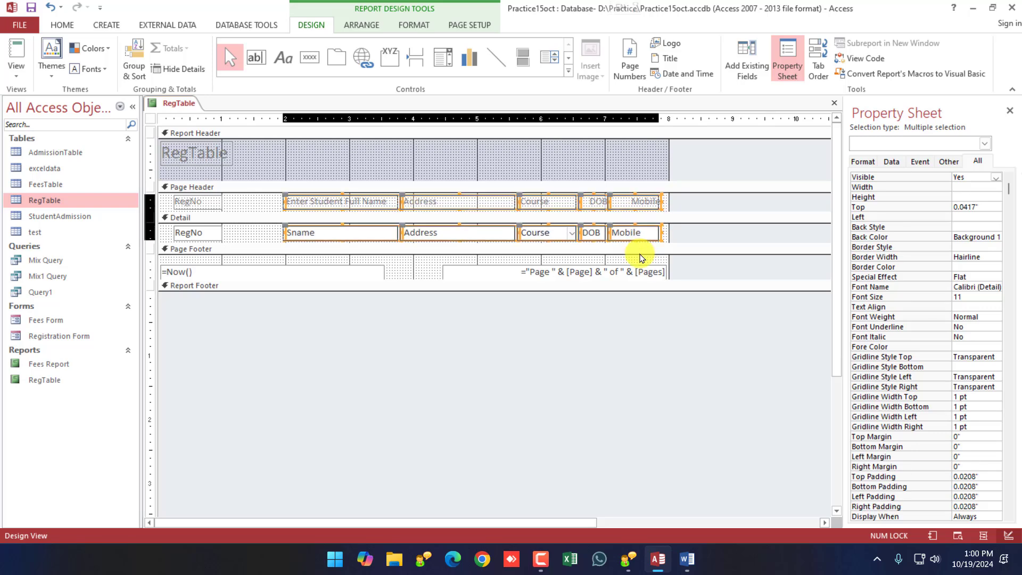
key("Left")
key("Left")
key("Left")
key("Left")
key("Left")
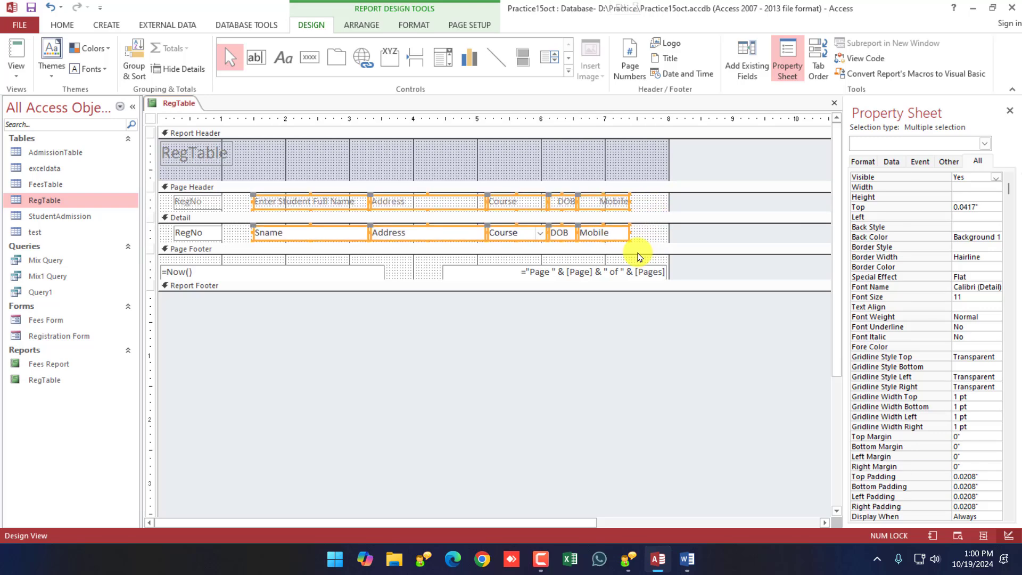
key("Left")
key("Left")
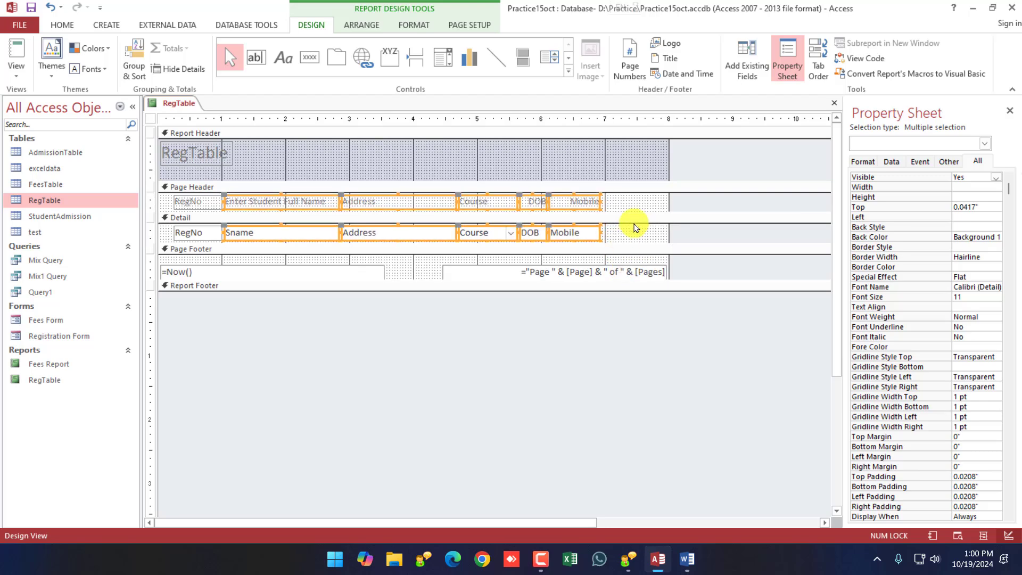
left_click(636, 229)
Step: Narrow the student name heading label and the Sname detail field to about 1.2 inches wide
left_click(584, 200)
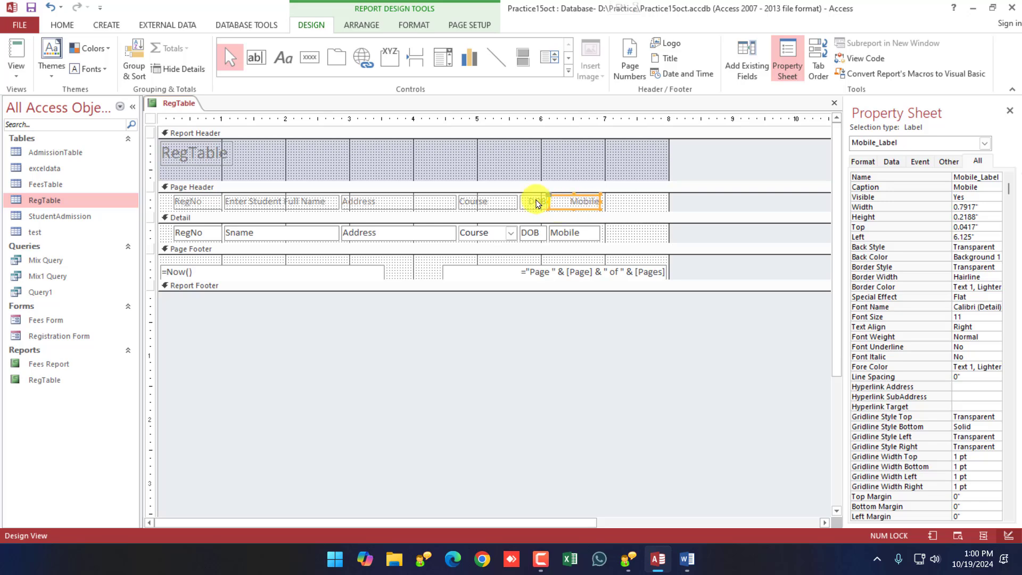
left_click(534, 201)
left_click(481, 203)
left_click(367, 205)
left_click(322, 205)
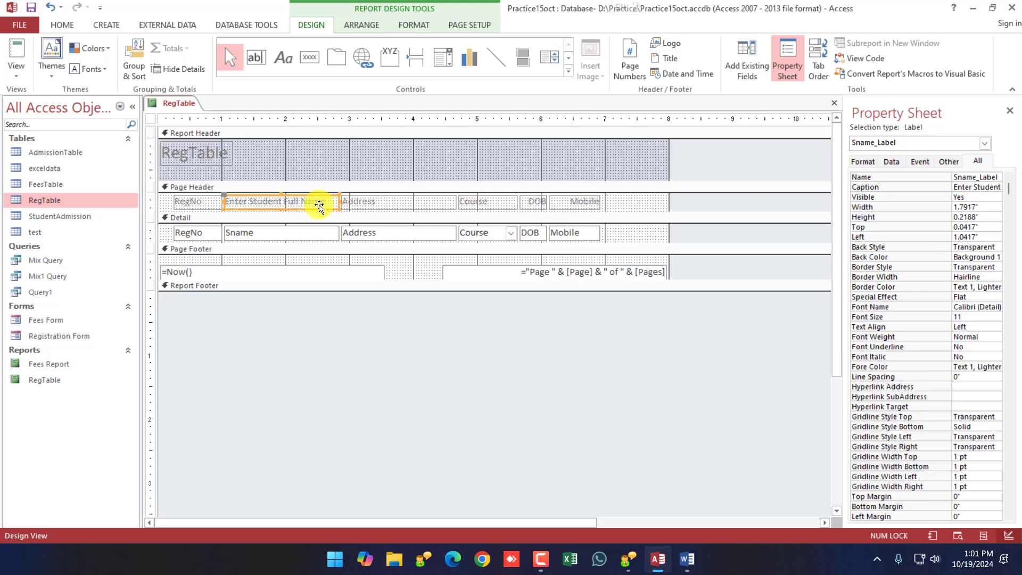
left_click(330, 233, "shift")
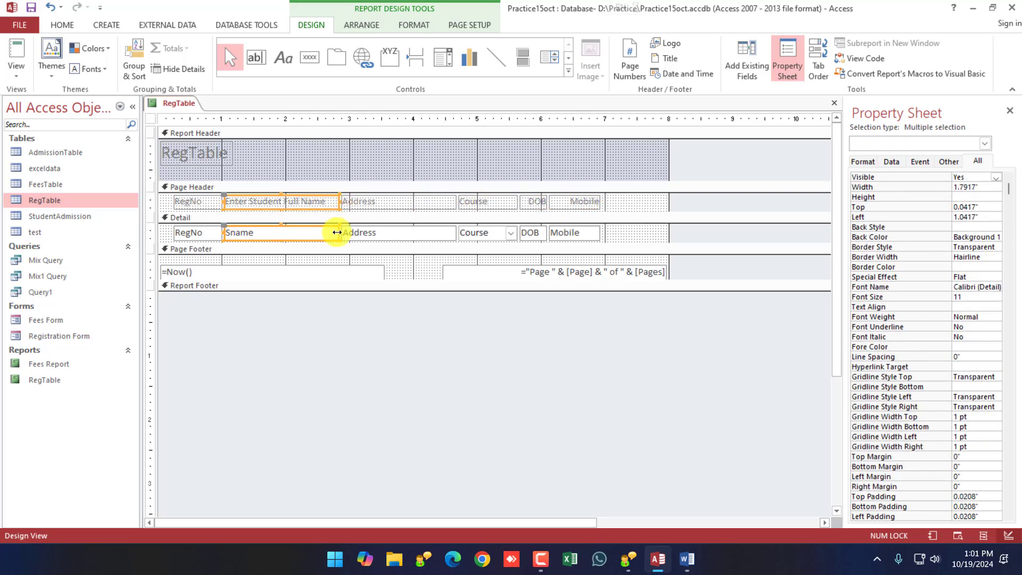
left_click_drag(325, 232, 301, 233)
Step: Move the Address and Course headings and detail fields left together to close the gap after the student name column
left_click(393, 200)
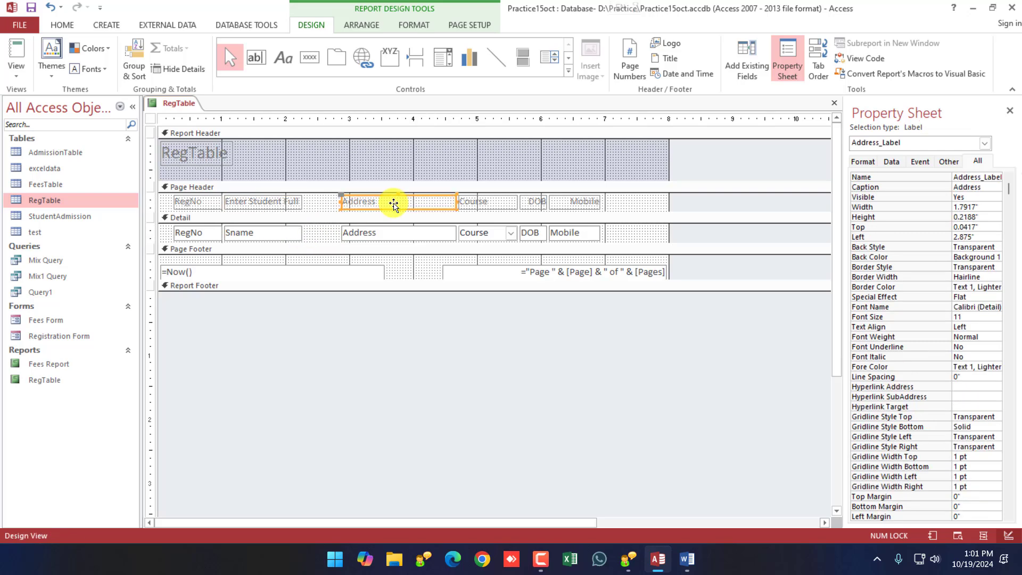
left_click(403, 234, "shift")
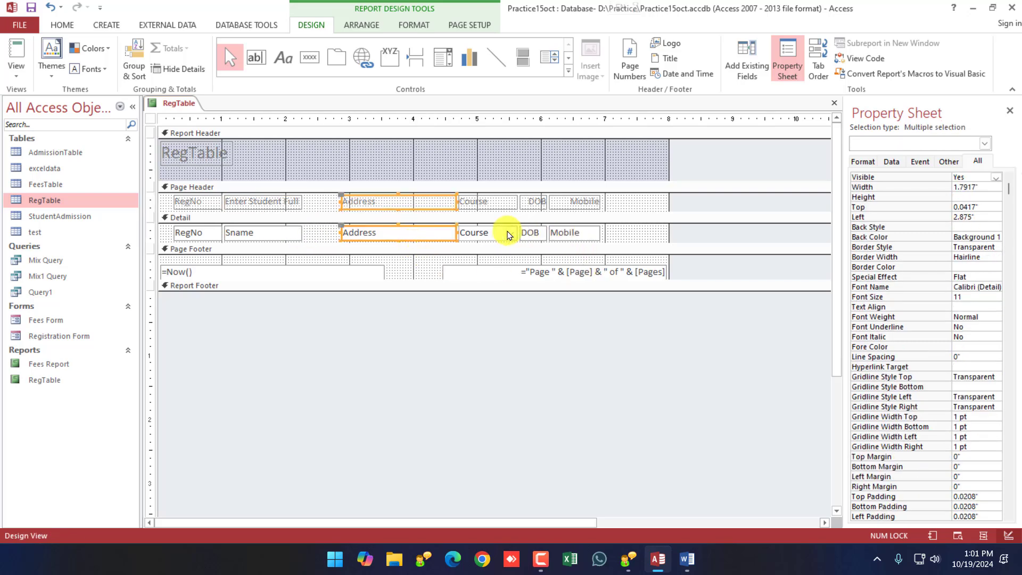
left_click(498, 233, "shift")
left_click(488, 205, "shift")
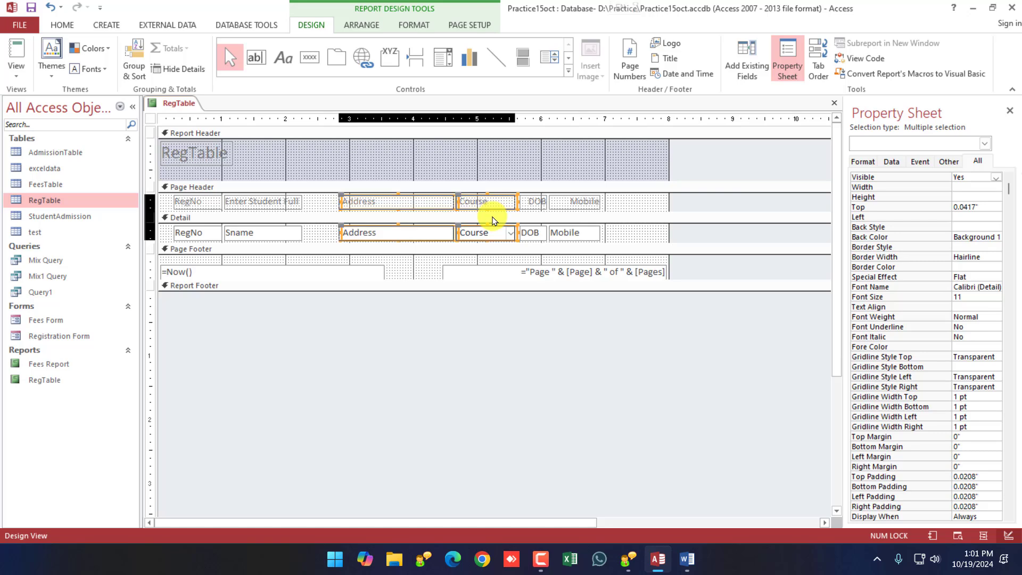
key("Left")
key("Left")
key("Left")
key("Left")
key("Left")
key("Left")
key("Left")
key("Left")
key("Left")
key("Left")
key("Left")
key("Left")
key("Left")
Step: Widen the DOB heading and detail field leftward to about 0.96 inches, filling the gap after Course
left_click(532, 202)
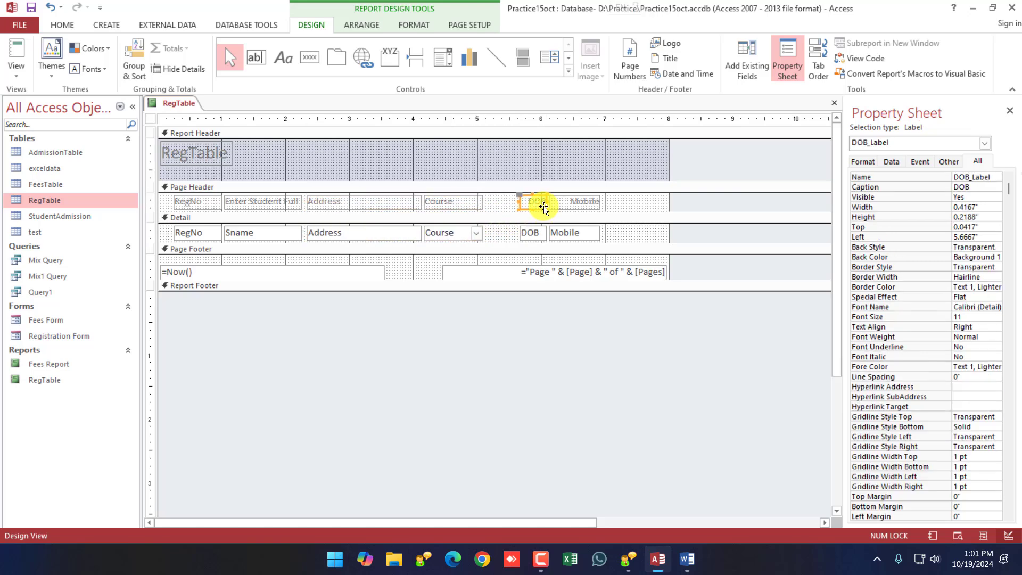
left_click(527, 233, "shift")
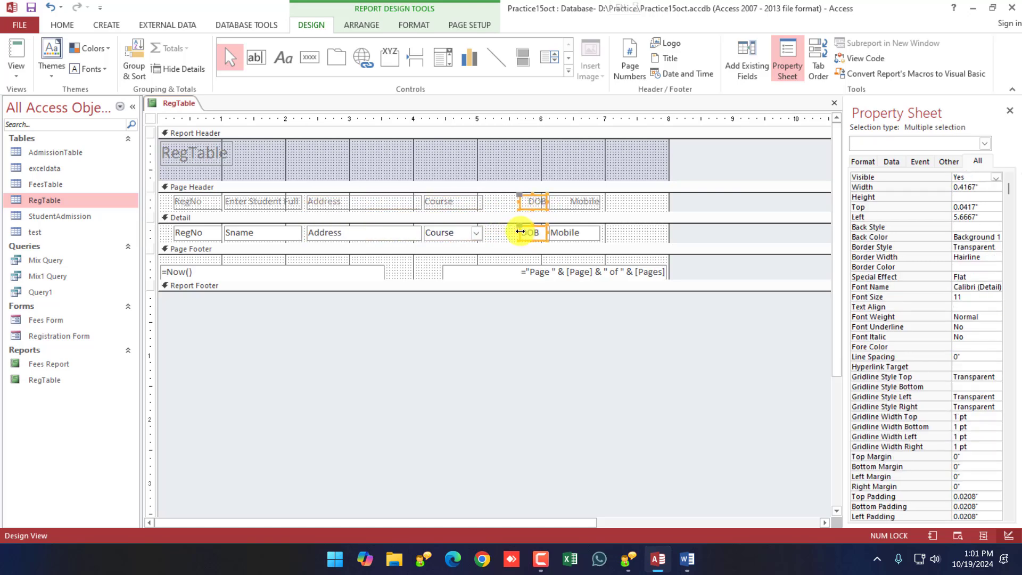
left_click_drag(519, 231, 485, 233)
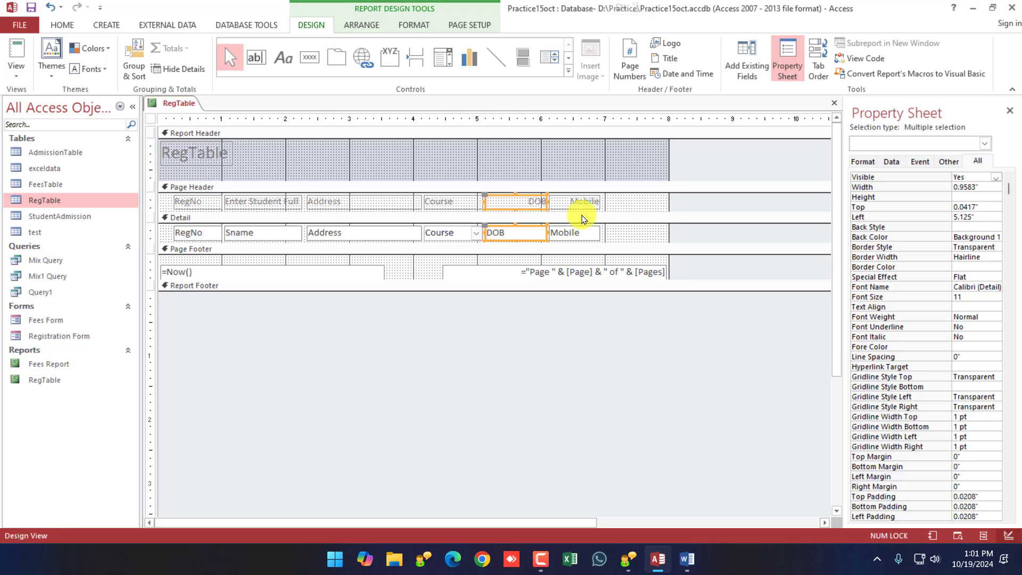
Step: Widen the Mobile heading and detail field rightward to about 1.75 inches
left_click(576, 205)
left_click(572, 232, "shift")
left_click_drag(600, 233, 663, 233)
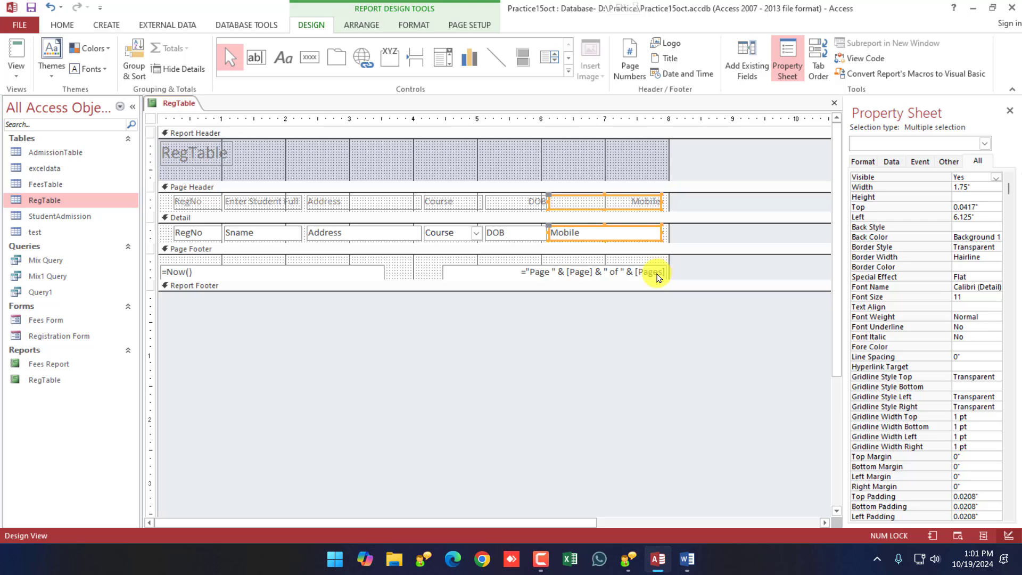
Step: Check the adjusted column layout in Report View and return the report to Design View
right_click(183, 104)
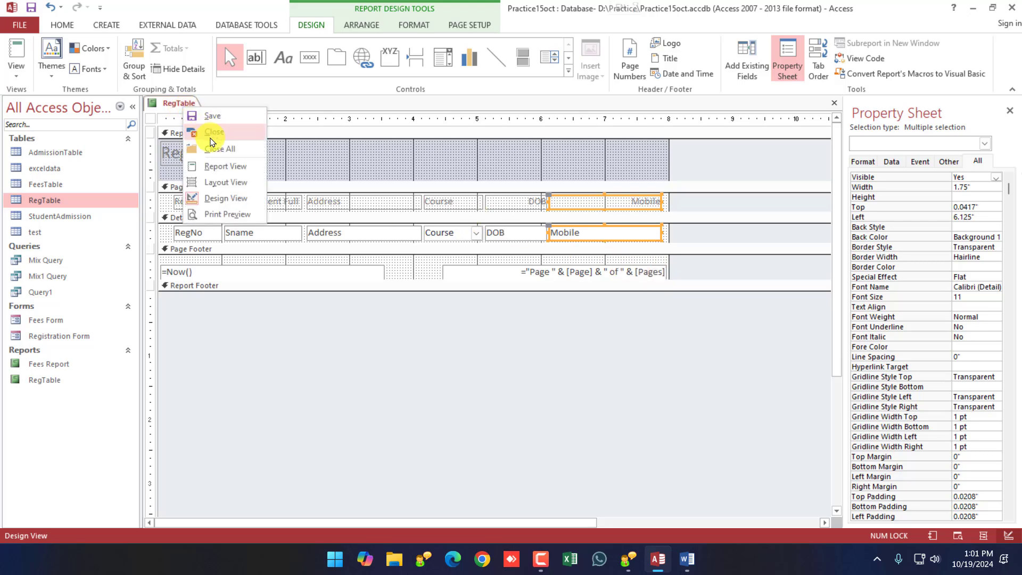
left_click(226, 166)
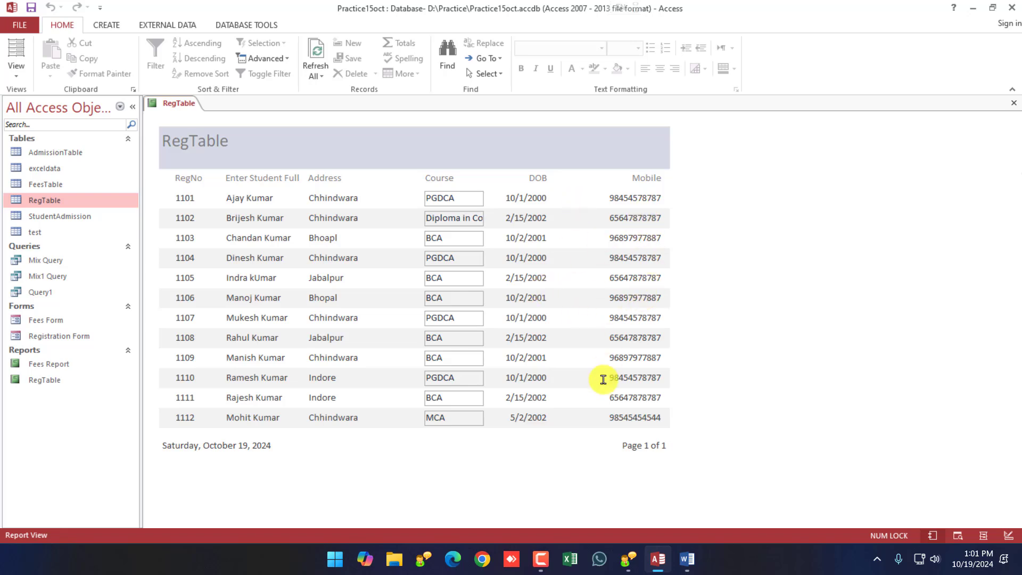
right_click(167, 104)
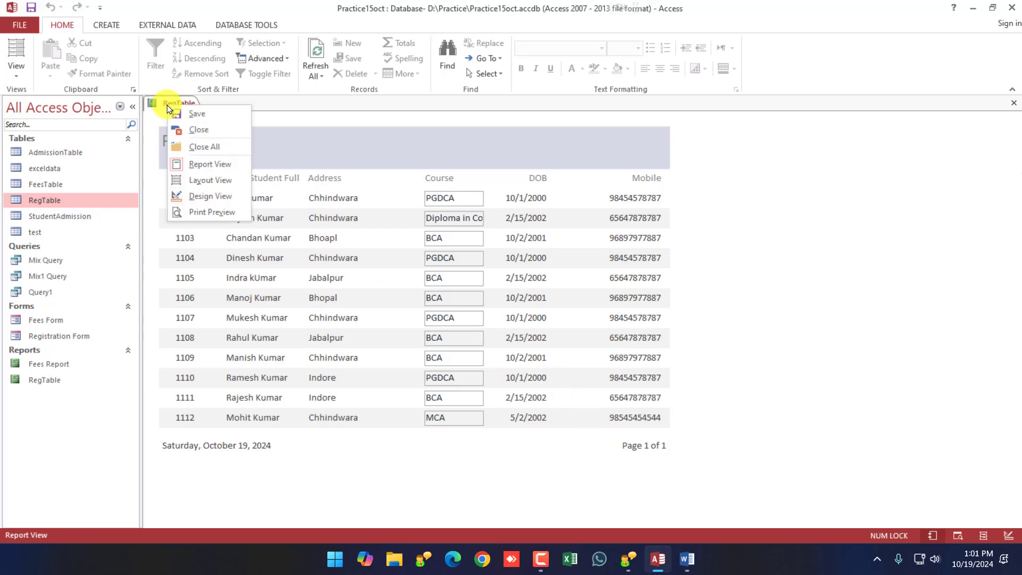
left_click(223, 201)
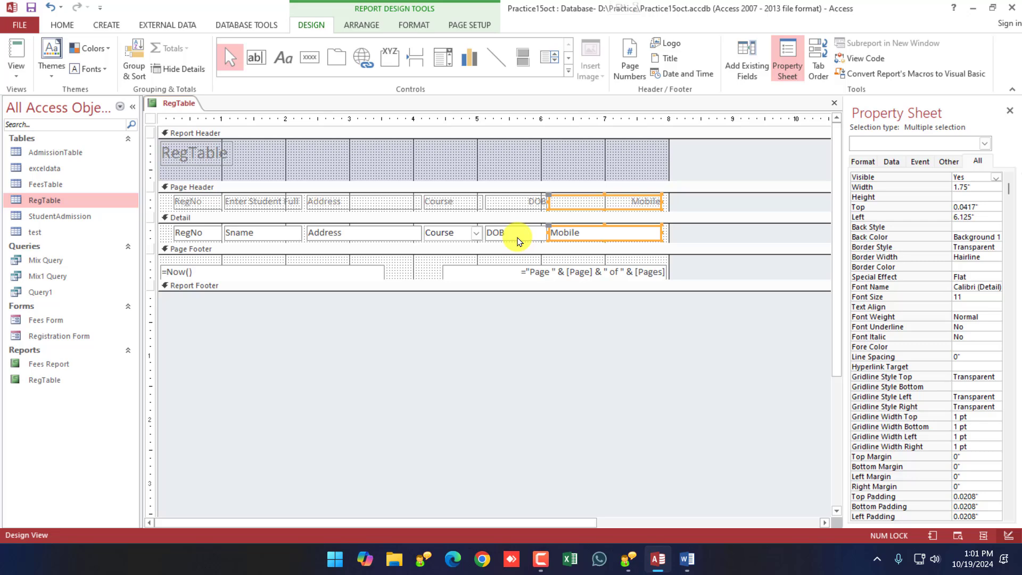
Step: Change the title label in the report header to "Registration Report"
left_click(195, 153)
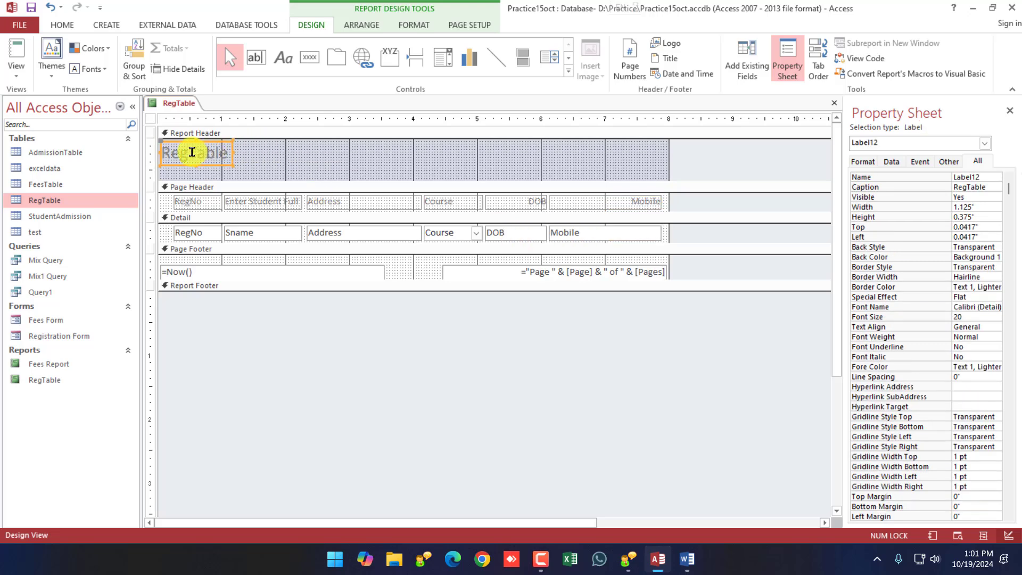
left_click_drag(192, 152, 240, 160)
key("Delete")
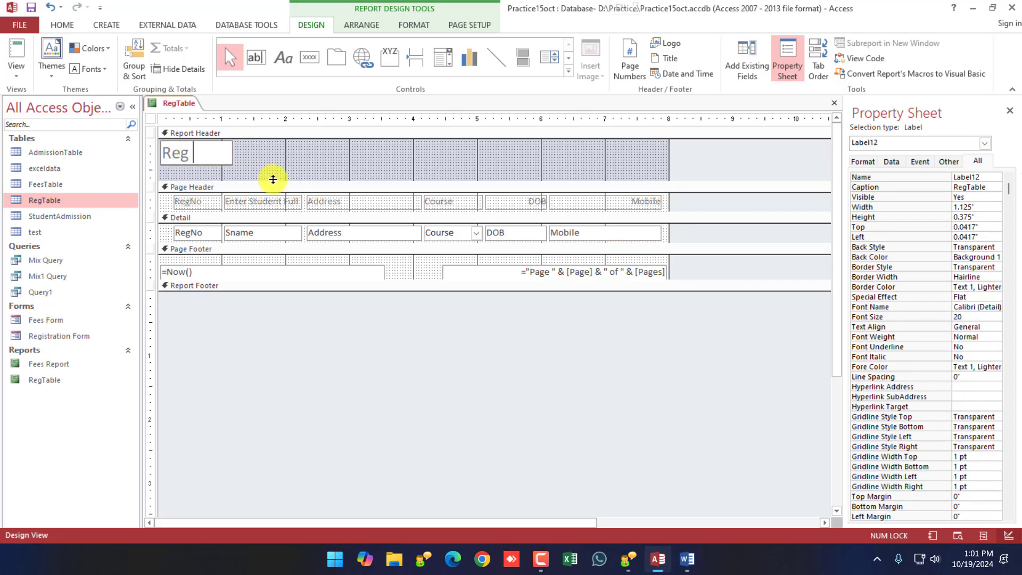
type("Report")
key("BackSpace")
key("BackSpace")
key("BackSpace")
key("BackSpace")
key("BackSpace")
key("BackSpace")
key("BackSpace")
type("istration Rep")
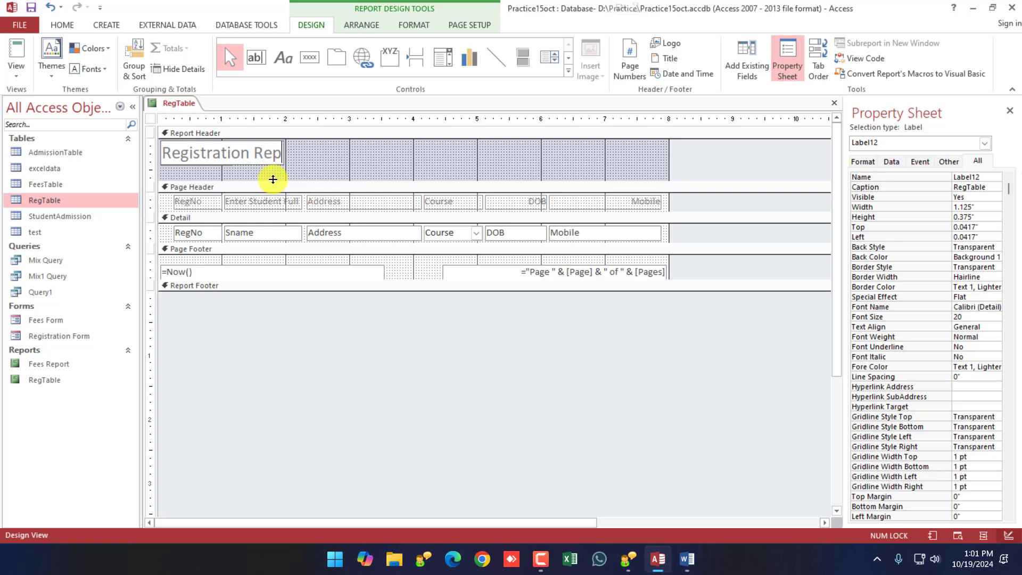
type("ort")
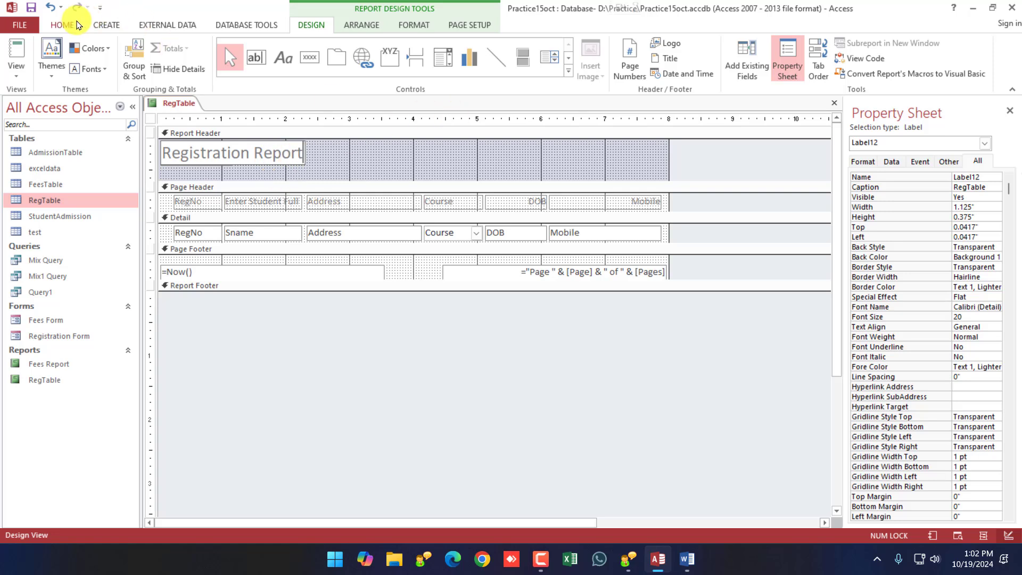
left_click(77, 25)
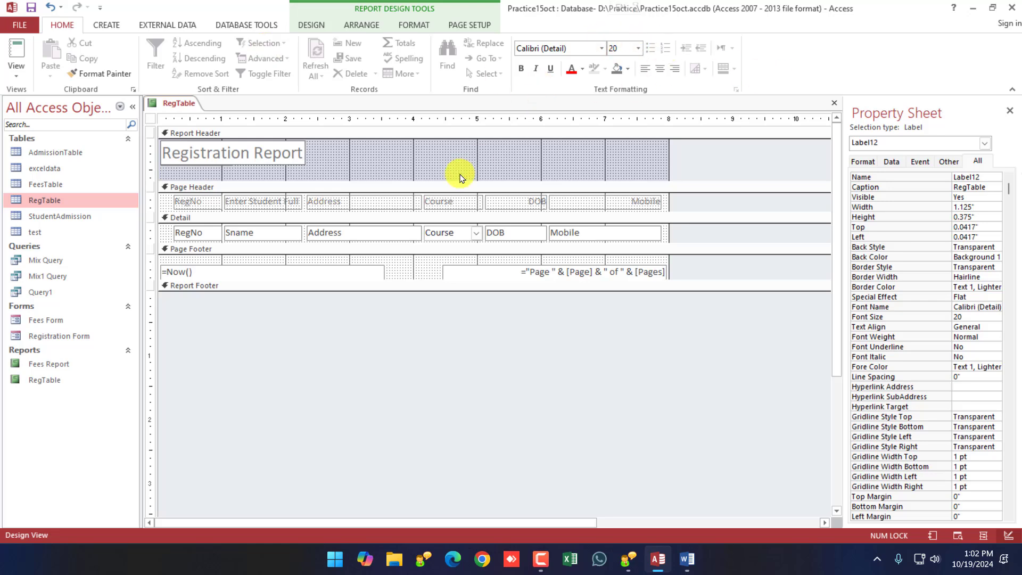
left_click(376, 149)
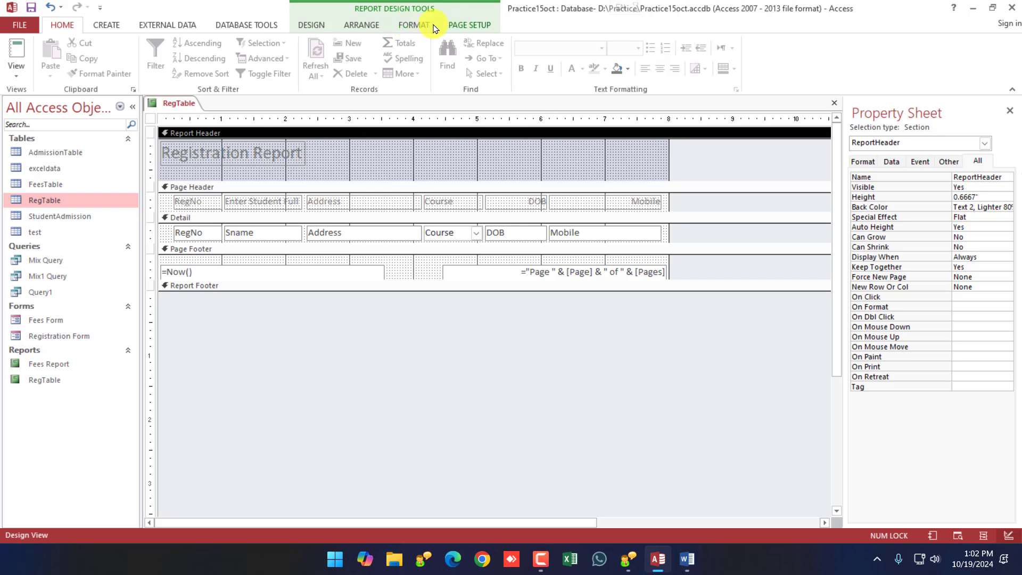
Step: Insert the date and time in the report header, using the long date format and the time format with seconds
left_click(311, 25)
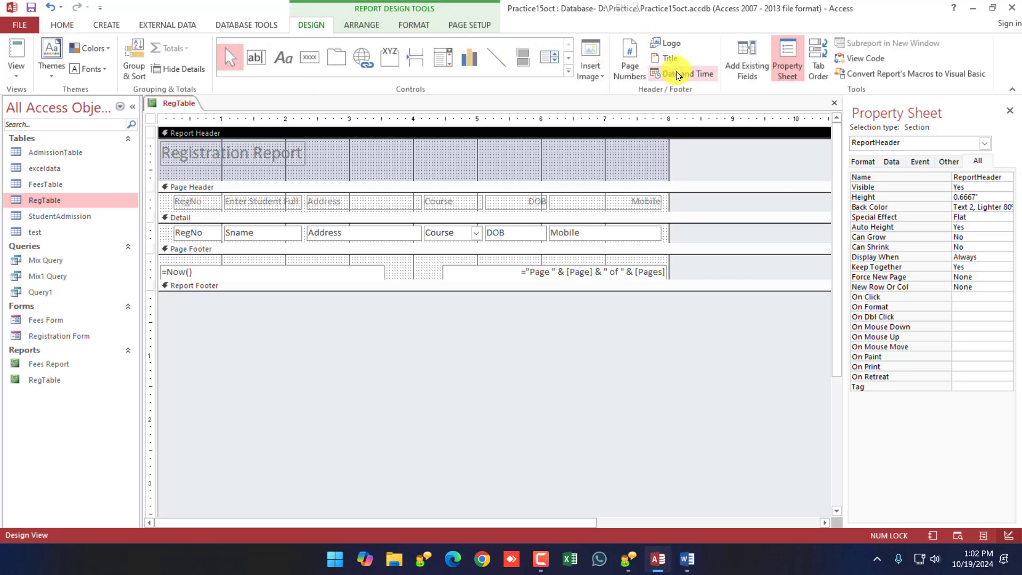
left_click(678, 77)
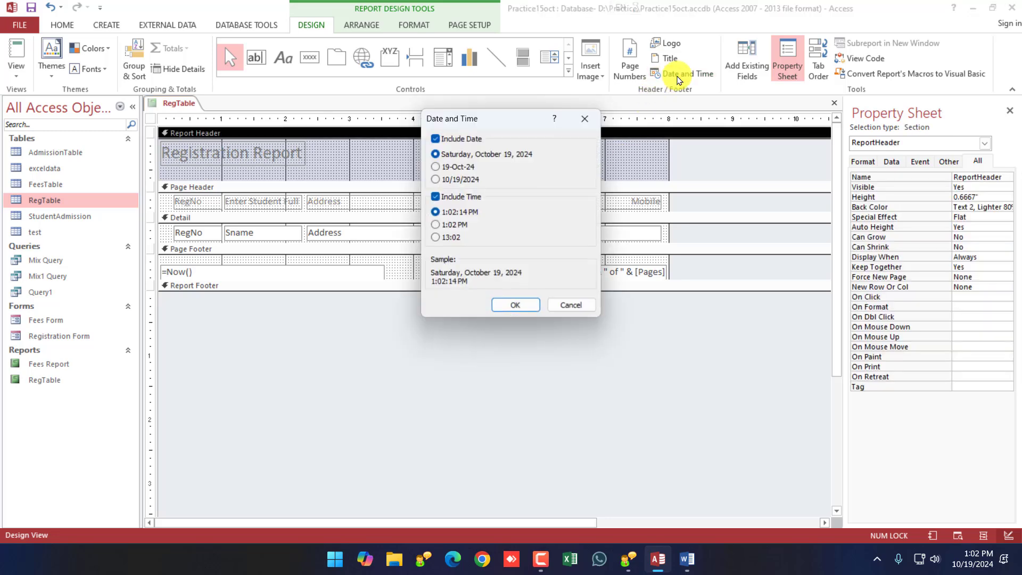
left_click_drag(490, 126, 547, 97)
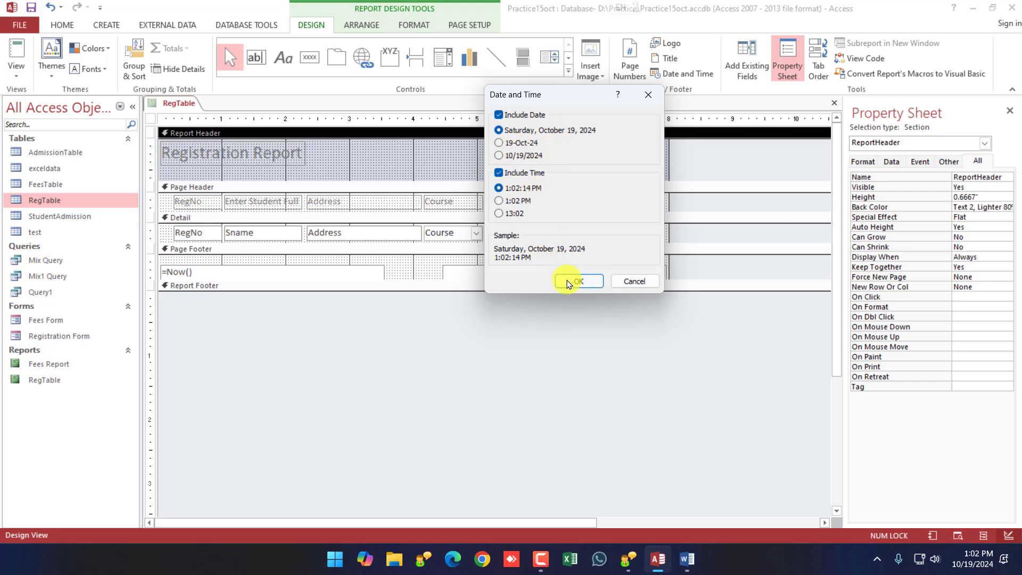
left_click(578, 281)
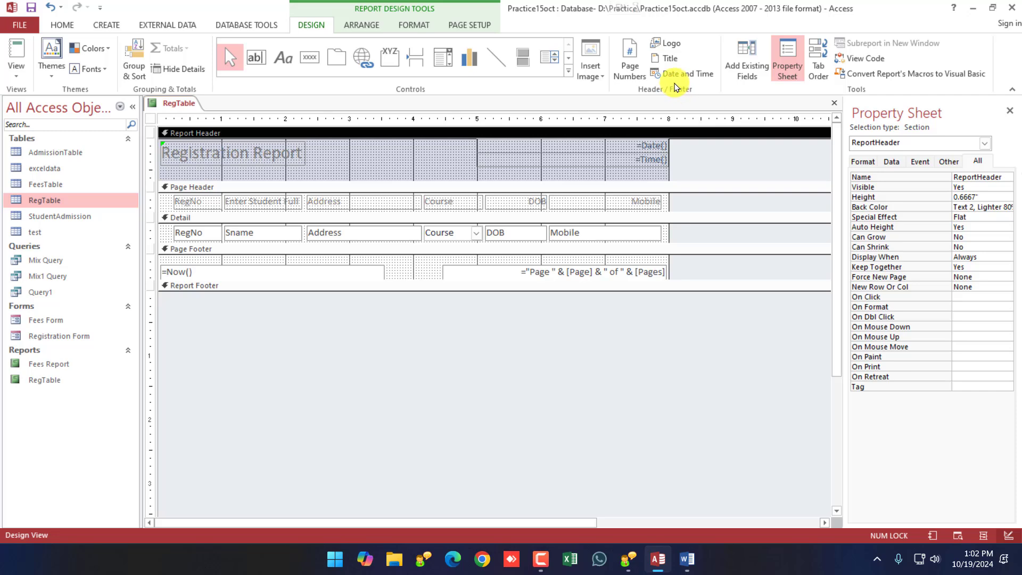
Step: Examine the date and page number fields in the page footer and view the report in Report View
left_click(607, 272)
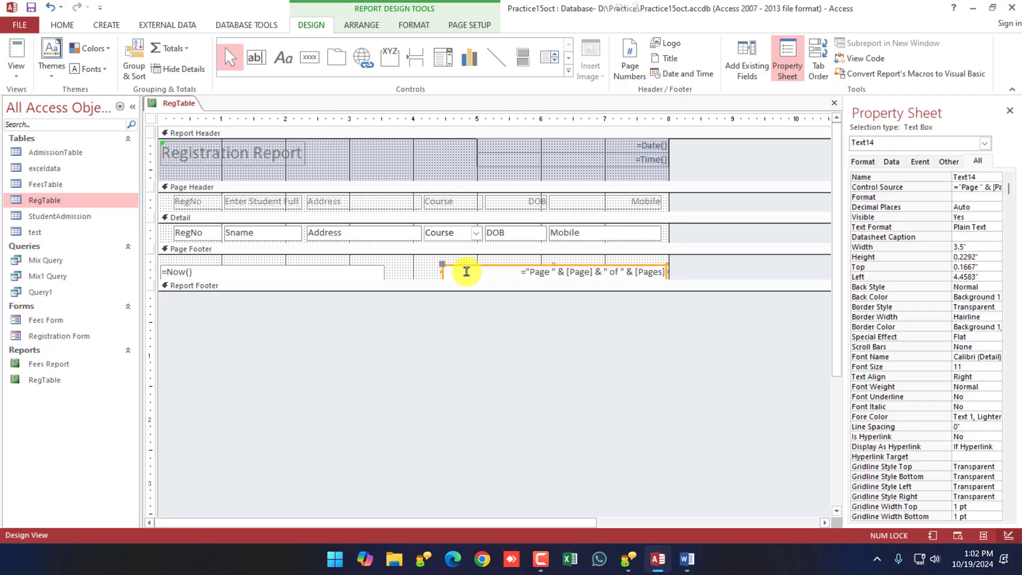
left_click(250, 271)
right_click(178, 103)
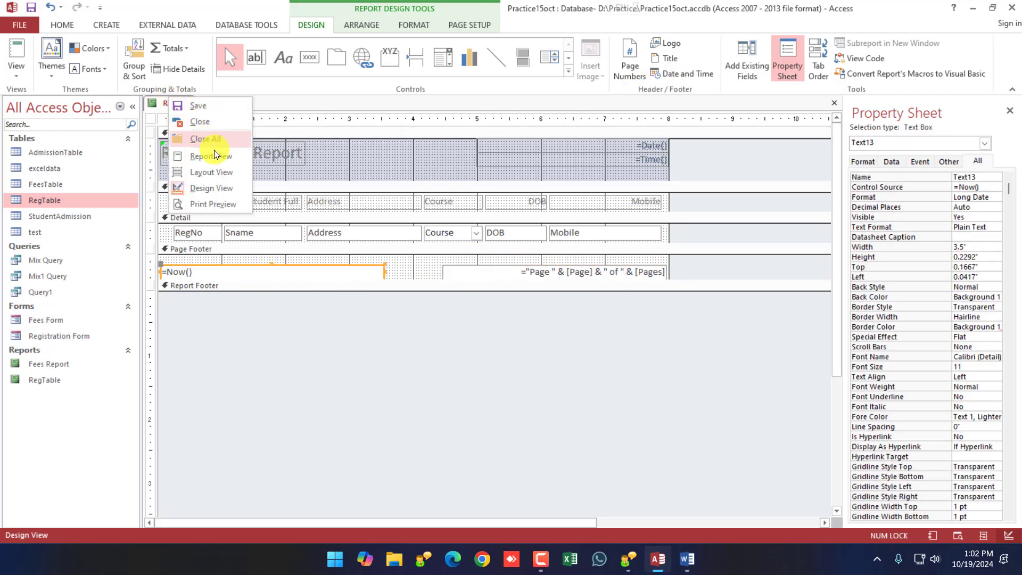
left_click(213, 155)
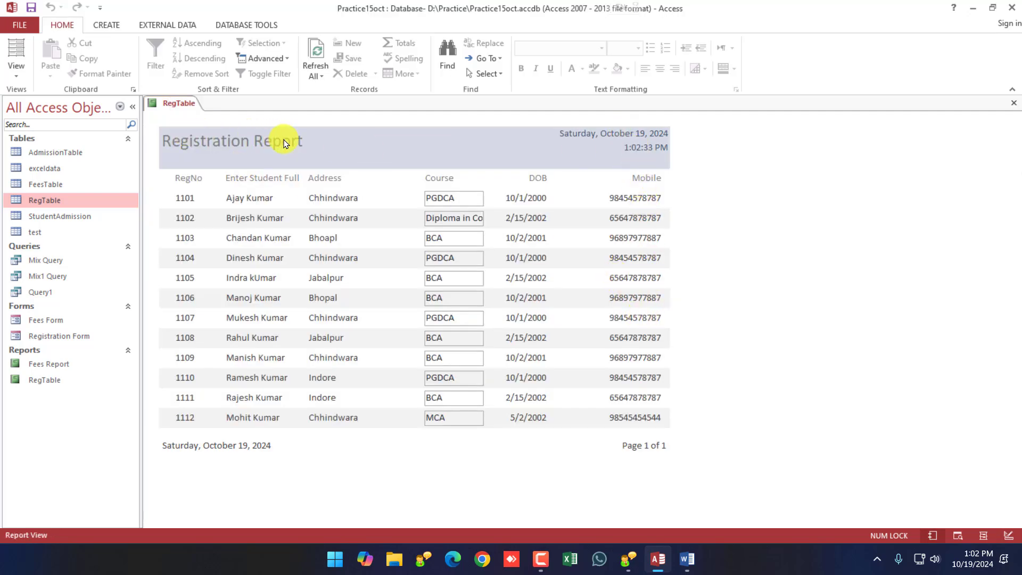
Step: Close the RegTable report
right_click(176, 102)
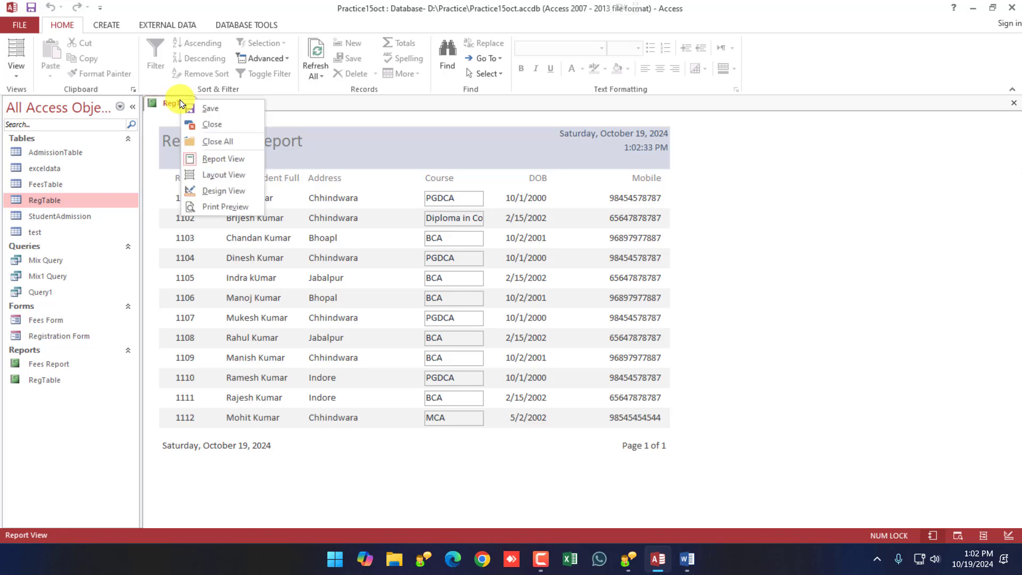
left_click(215, 123)
left_click(461, 316)
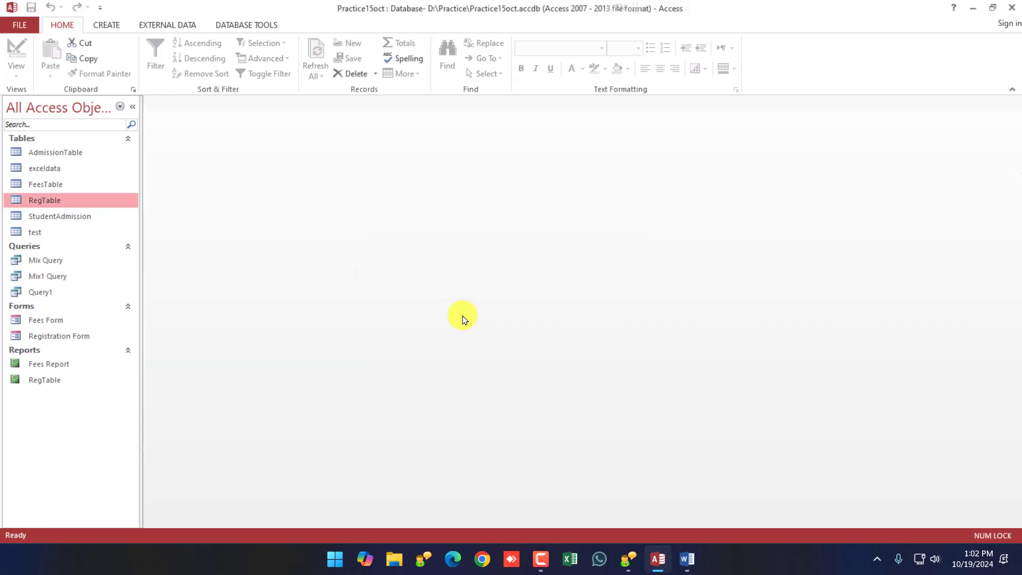
Step: Create a blank form in Design View and list the FeesTable fields among all available tables
left_click(110, 24)
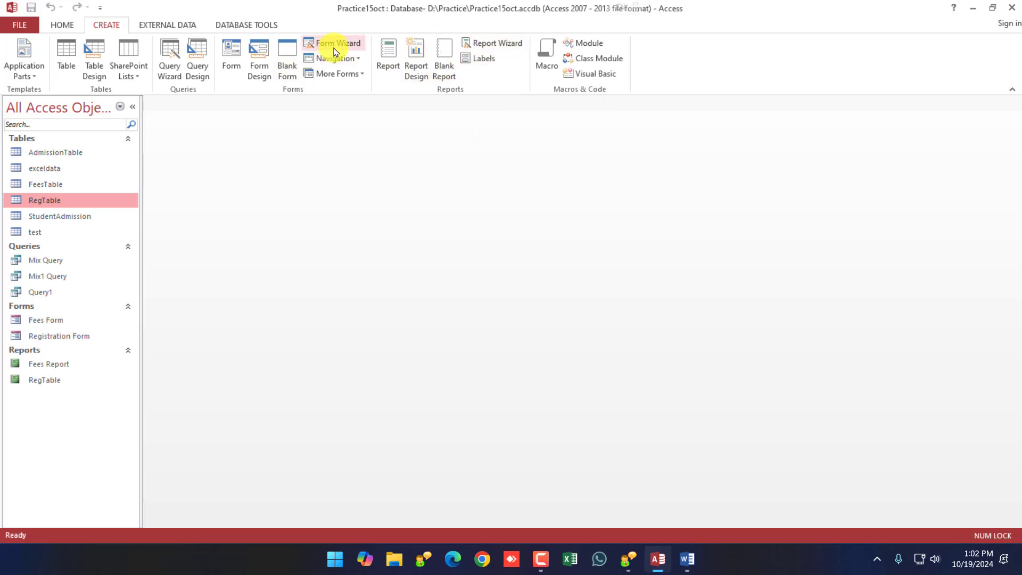
left_click(256, 75)
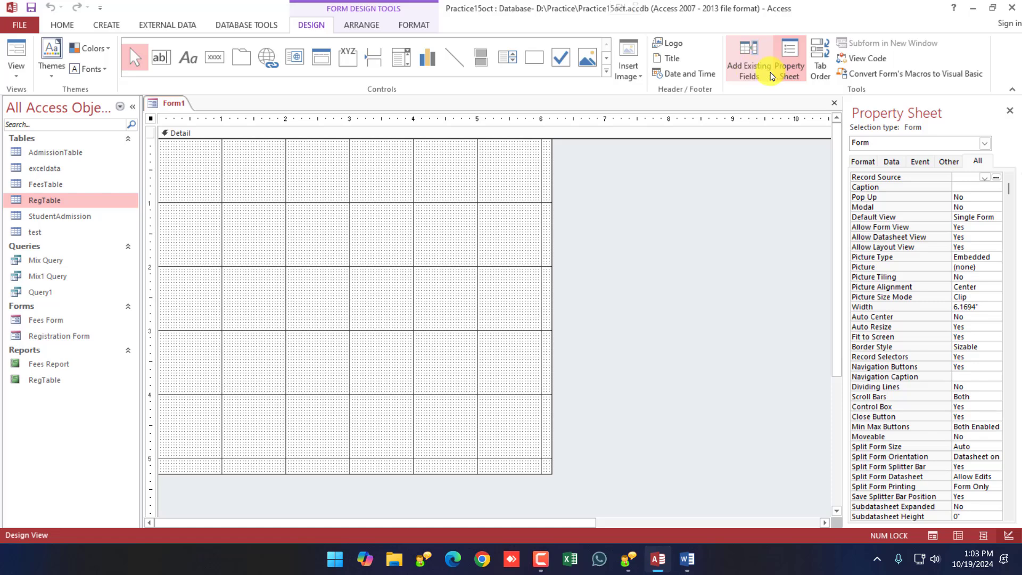
left_click(739, 66)
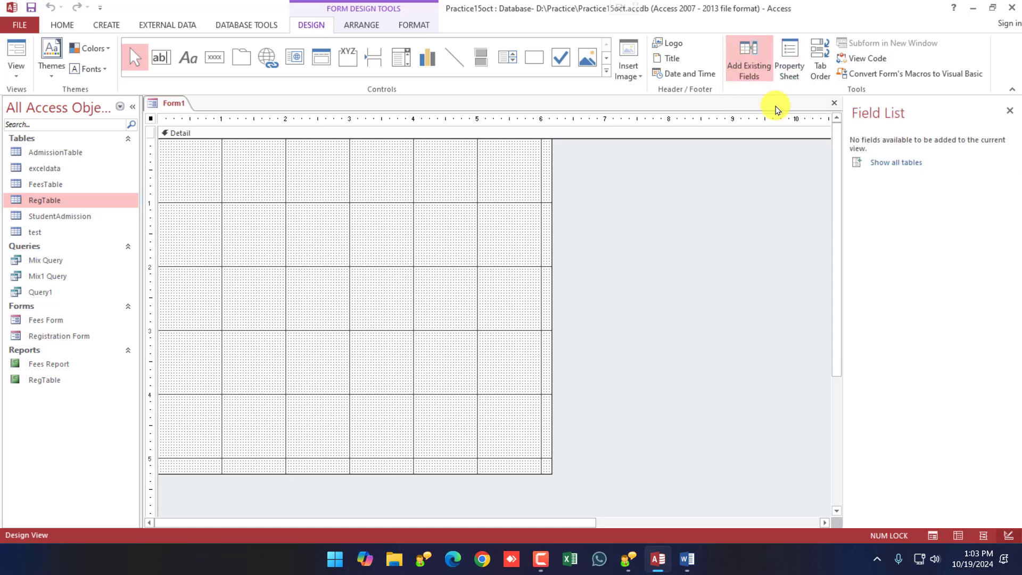
left_click(873, 166)
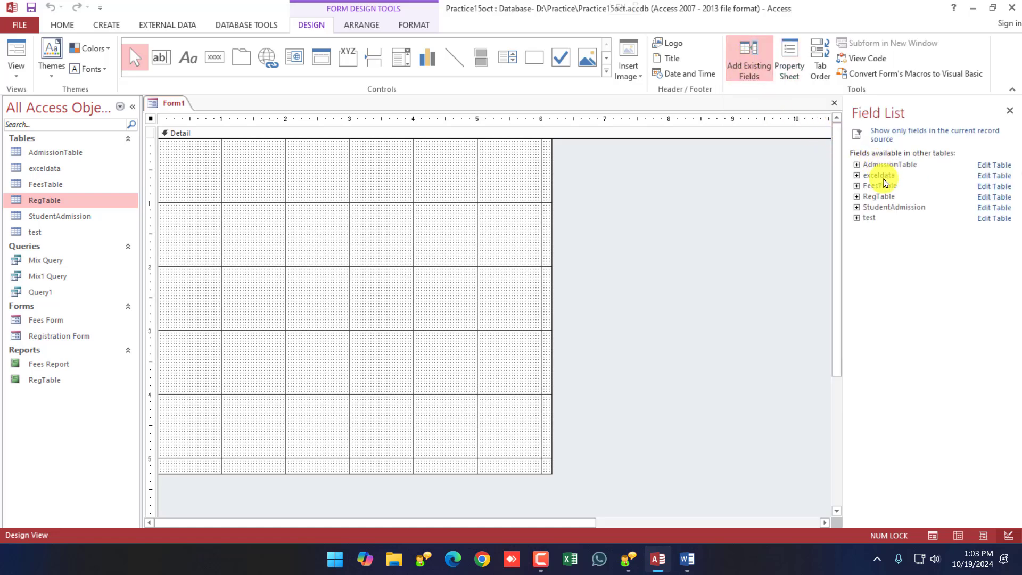
left_click(856, 186)
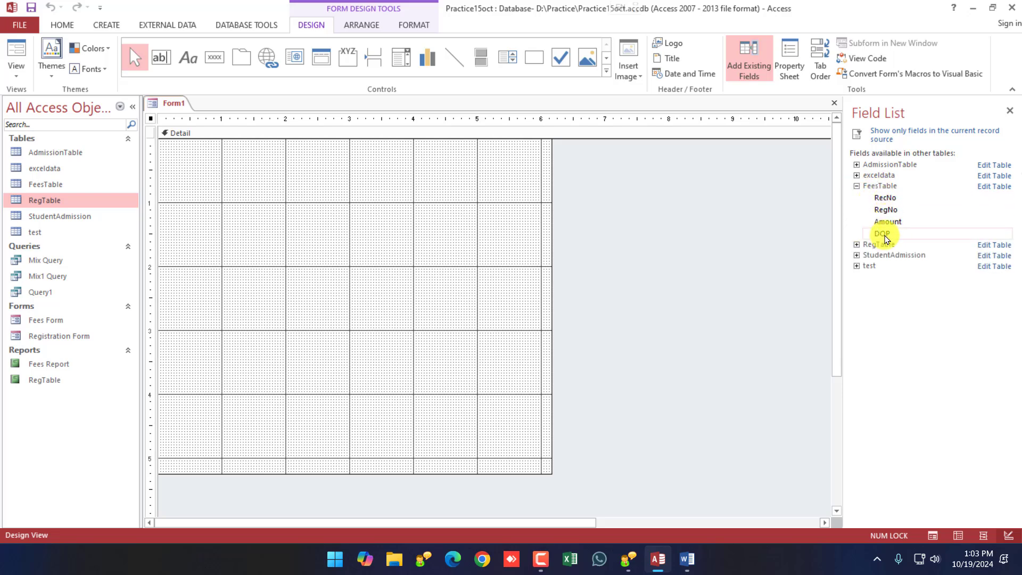
Step: Place the RecNo, RegNo, Amount and DOP fields one below another in the form's Detail section
left_click_drag(885, 198, 237, 154)
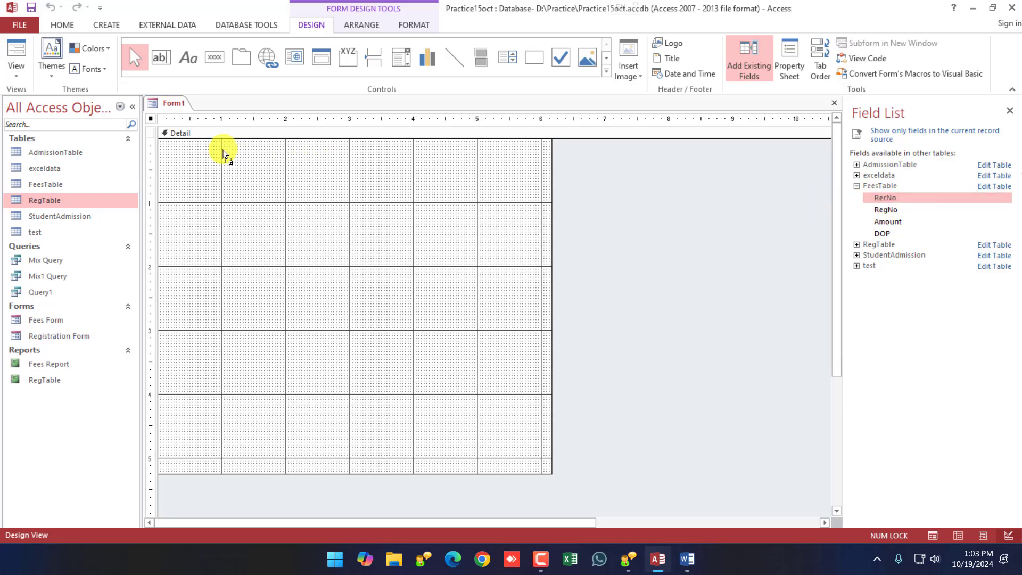
left_click_drag(224, 156, 223, 154)
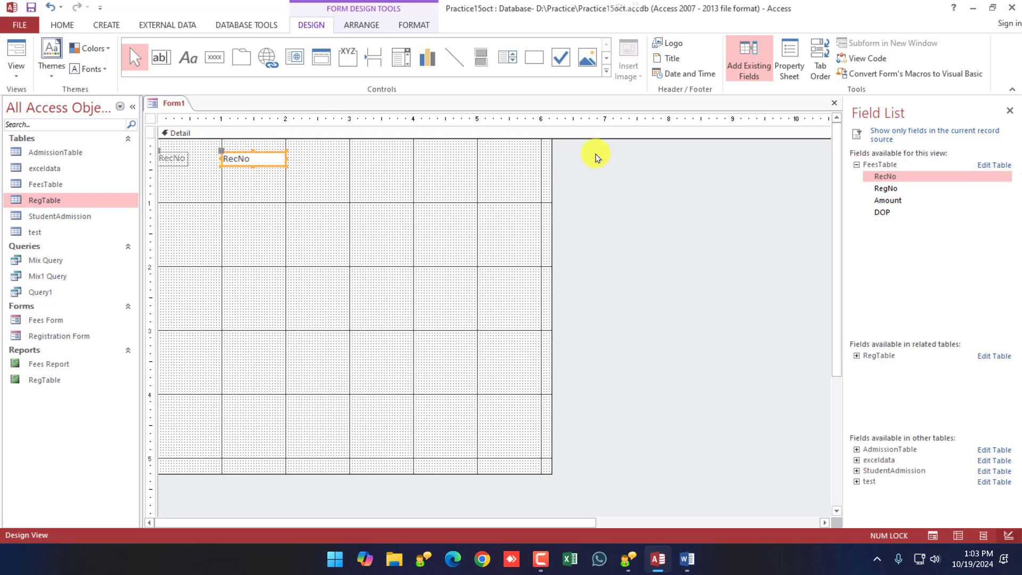
left_click_drag(885, 188, 224, 182)
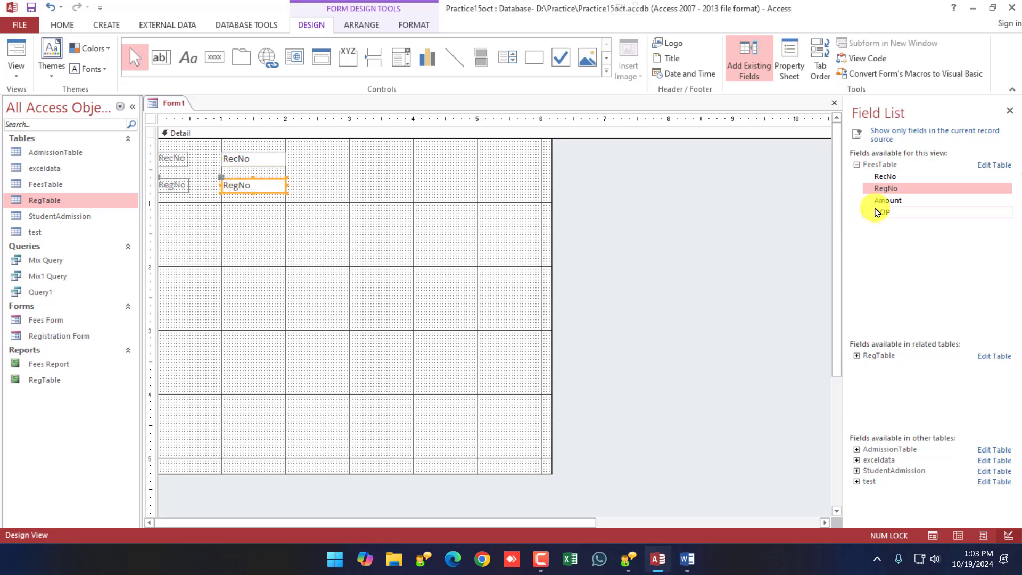
left_click_drag(887, 200, 224, 211)
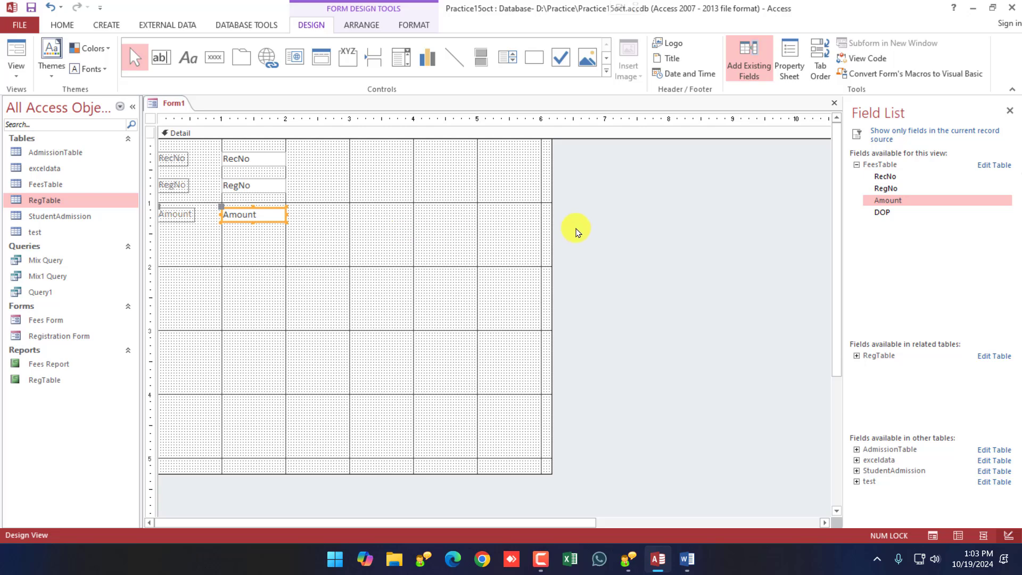
left_click_drag(885, 214, 223, 235)
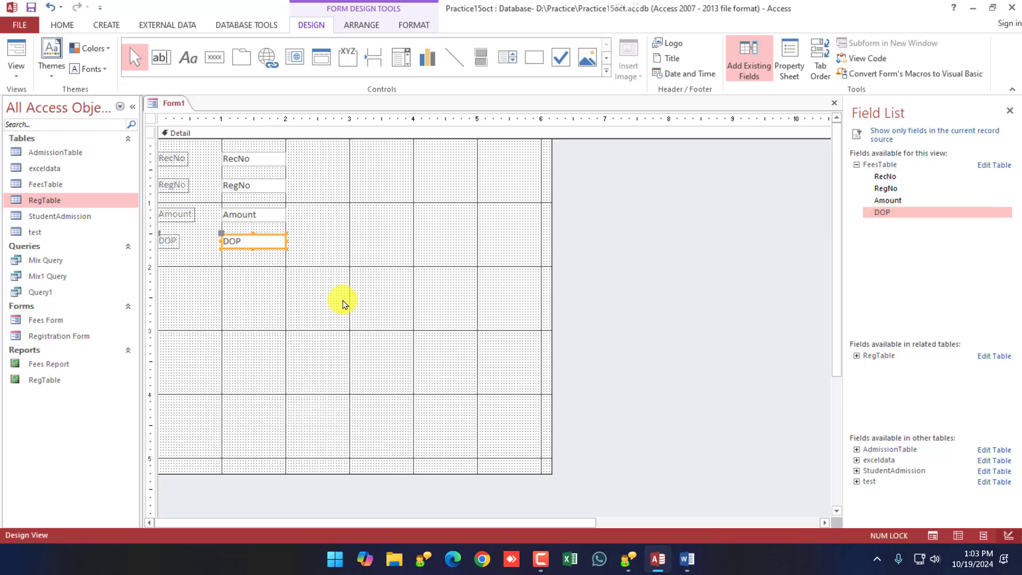
Step: Resize the Detail section to about 2.8 inches wide and 2 inches high, and widen the four field boxes to about 1.5 inches
left_click(492, 228)
left_click_drag(547, 239, 338, 243)
left_click_drag(304, 151, 321, 244)
left_click(297, 311)
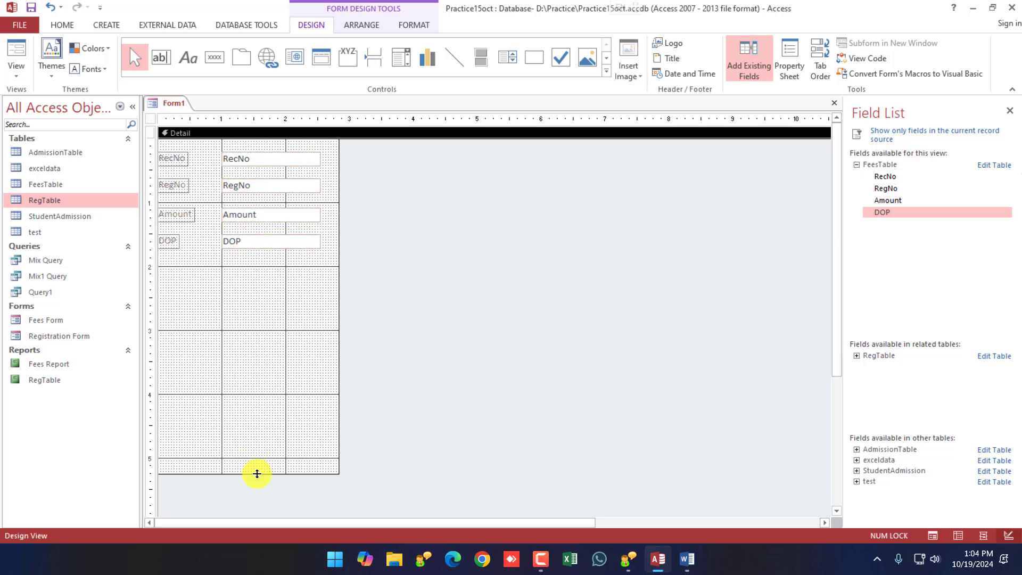
left_click_drag(258, 475, 246, 266)
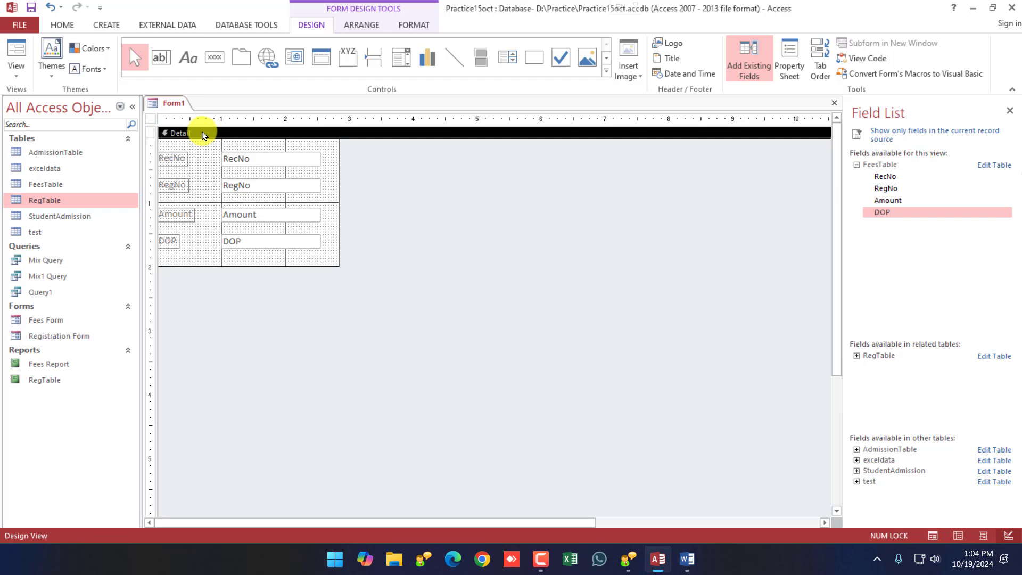
Step: Check the four FeesTable fields in Form View and return the form to Design View
right_click(181, 103)
left_click(219, 165)
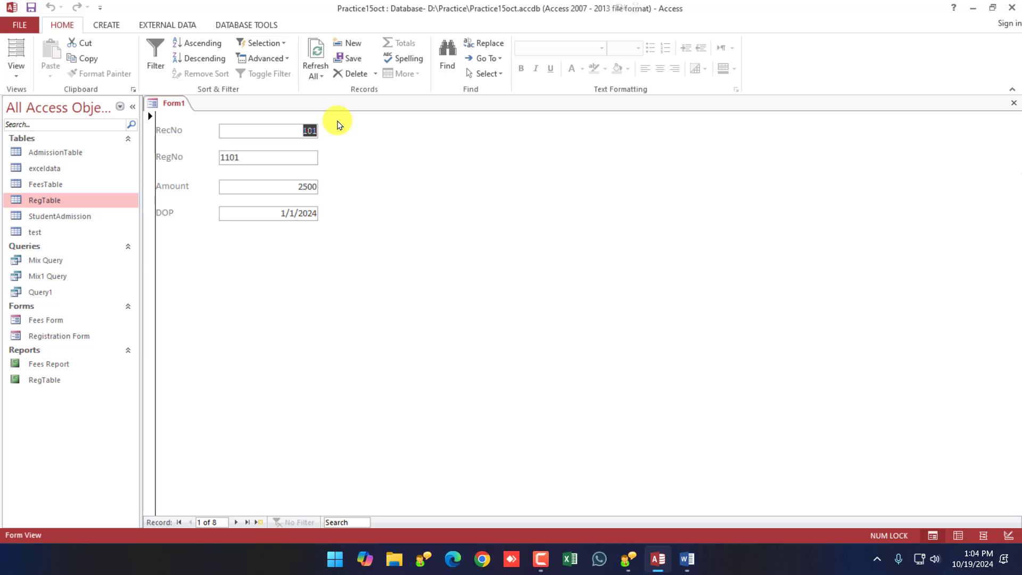
right_click(174, 103)
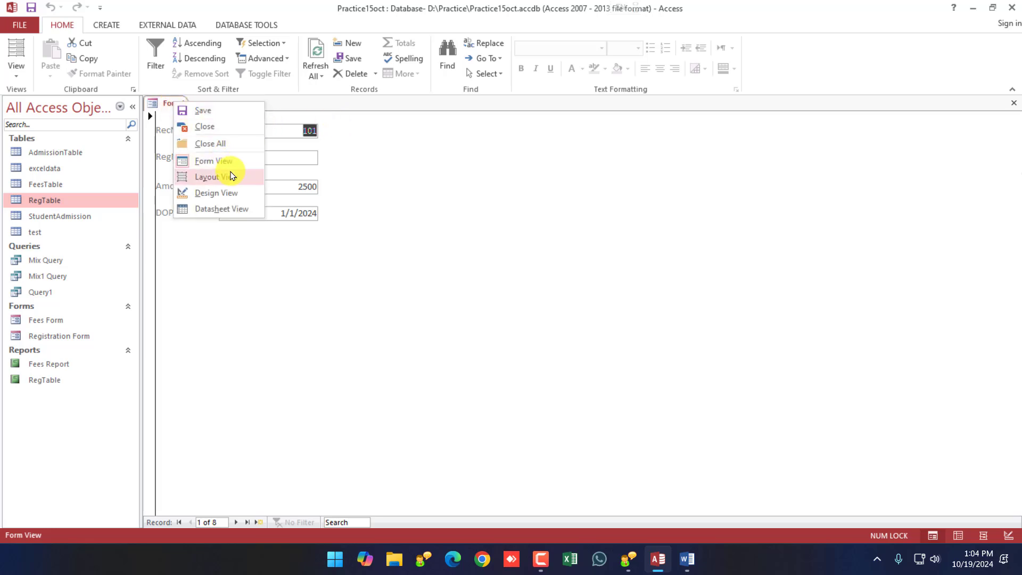
left_click(230, 198)
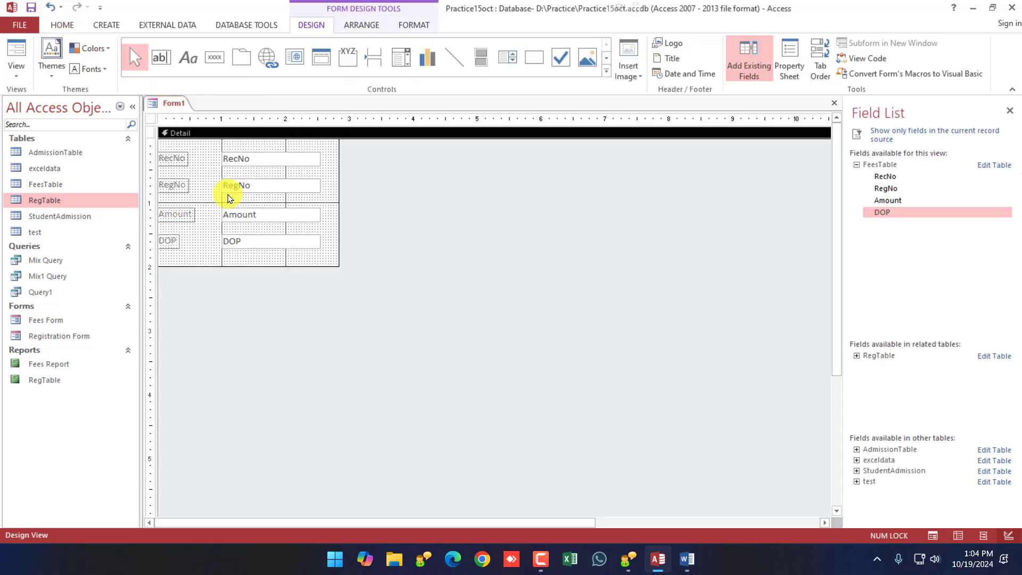
Step: Insert the round blue logo picture from Downloads and a title reading "Form1" in the form header
left_click(668, 43)
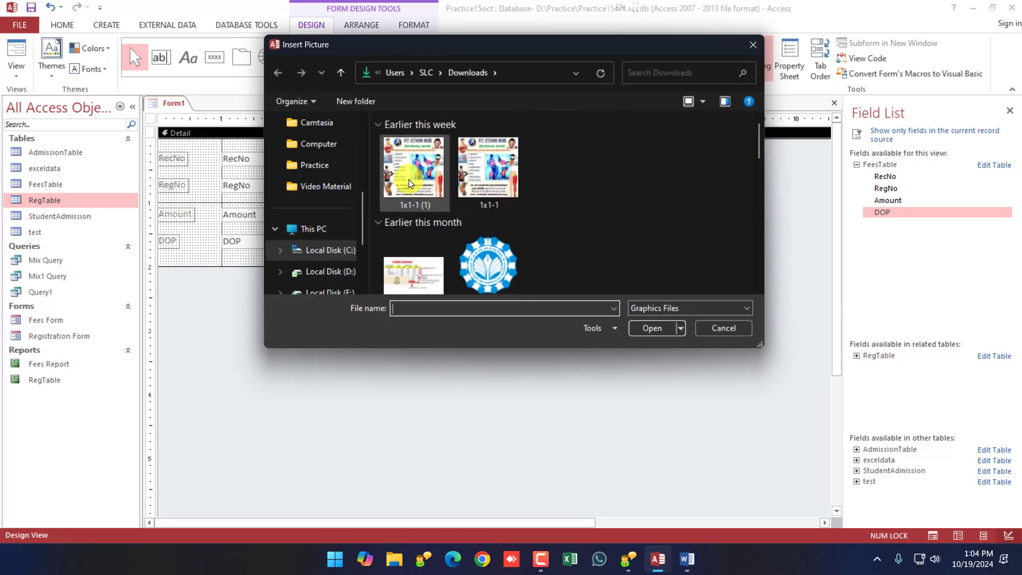
double_click(489, 258)
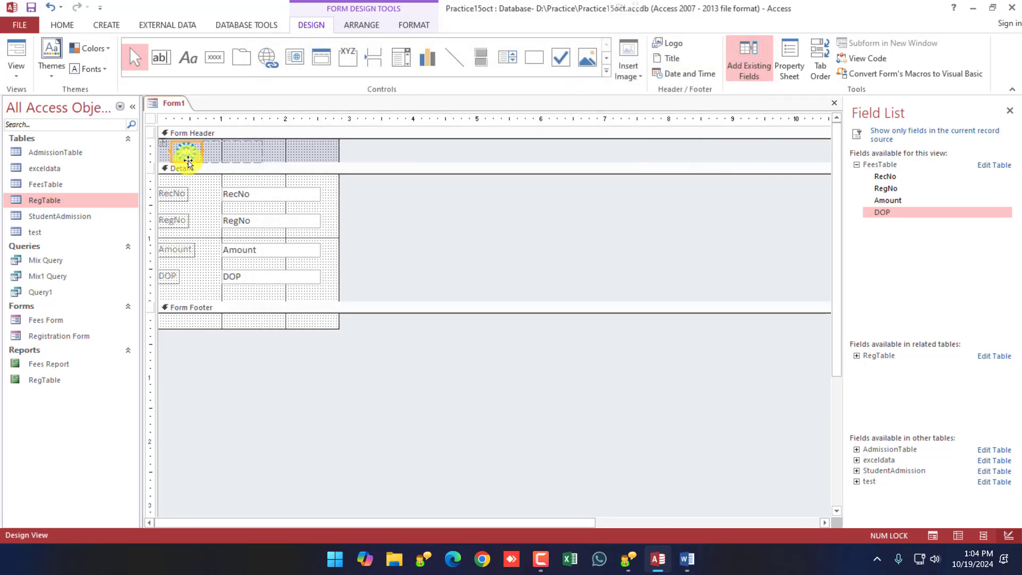
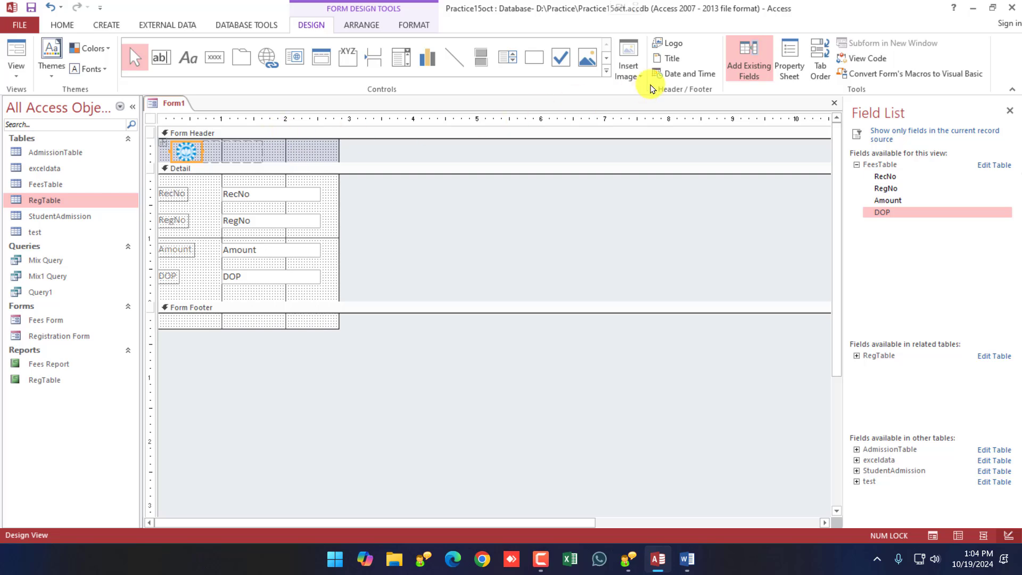
left_click(672, 60)
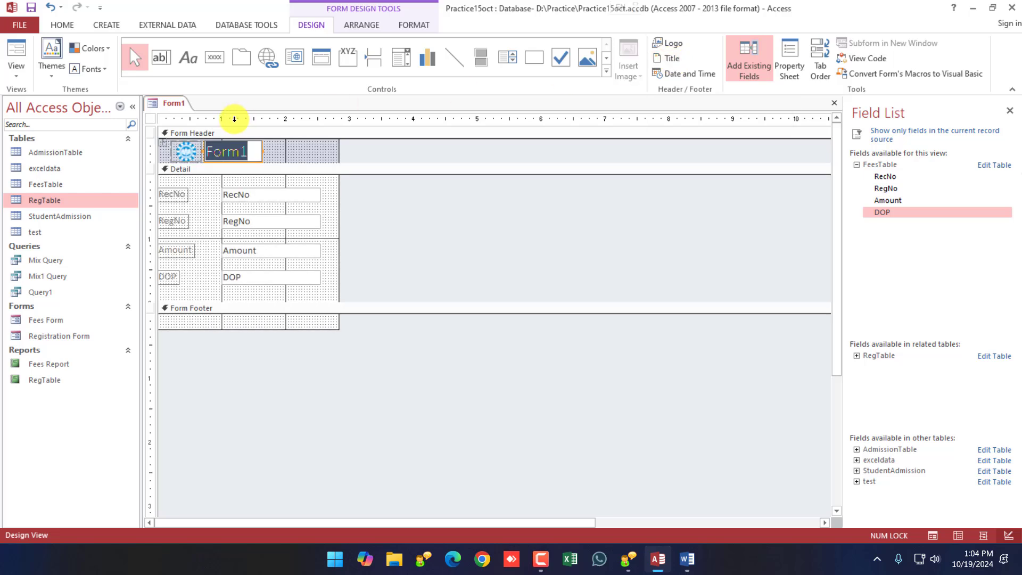
type("R")
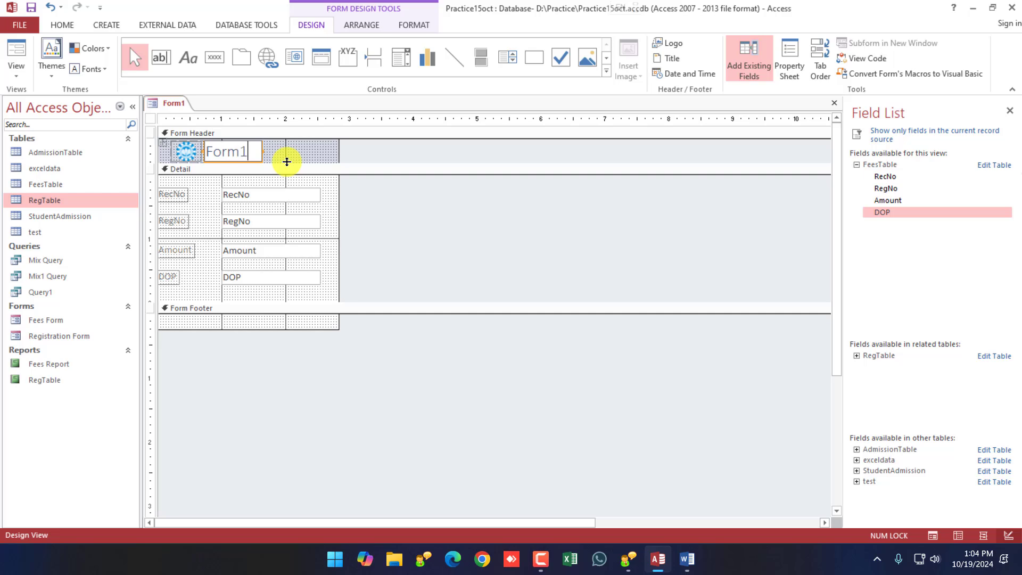
left_click(306, 160)
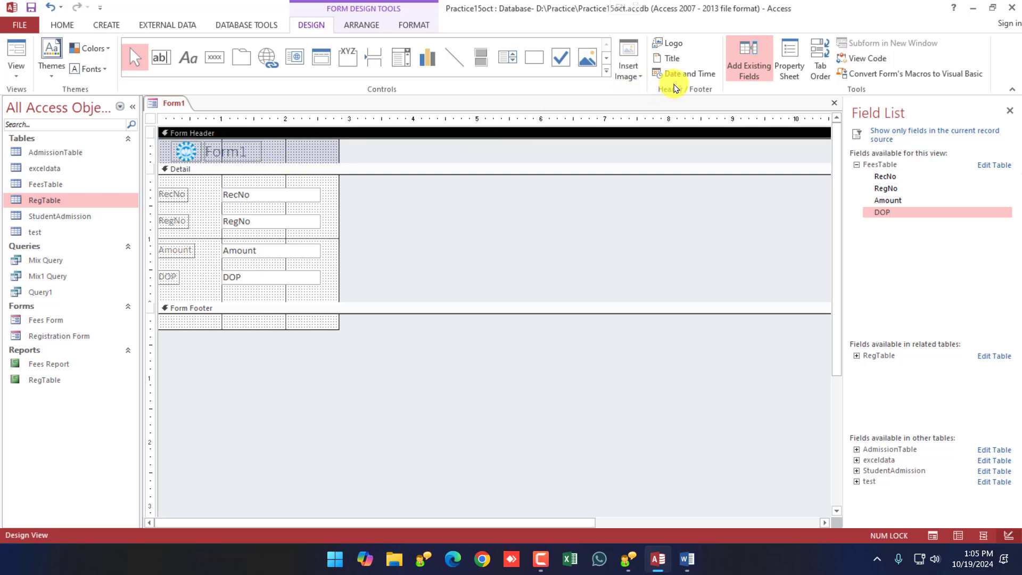
Step: Insert the date and time in the form header, using the long date format and the 1:05 PM time format
left_click(694, 74)
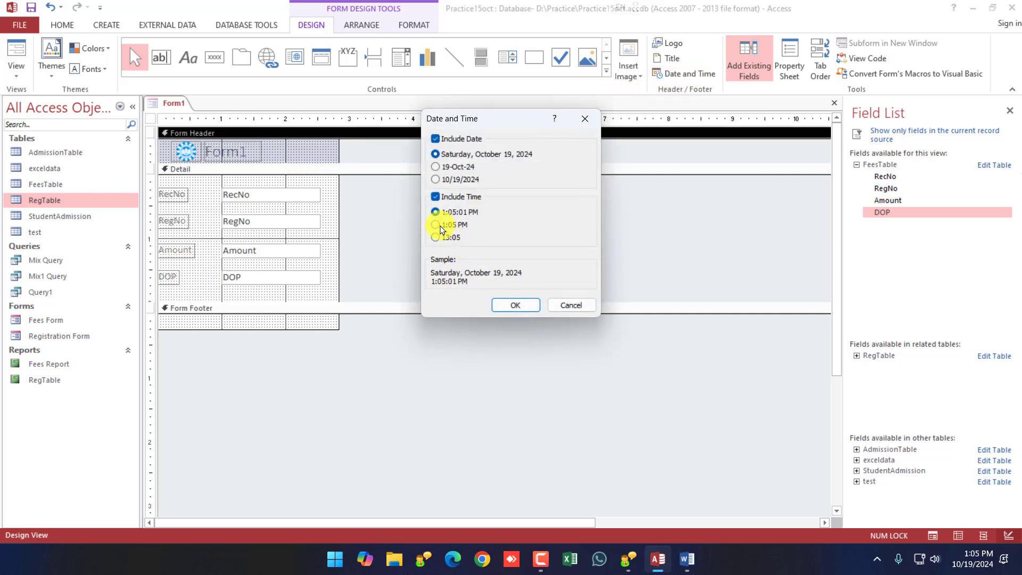
left_click(516, 305)
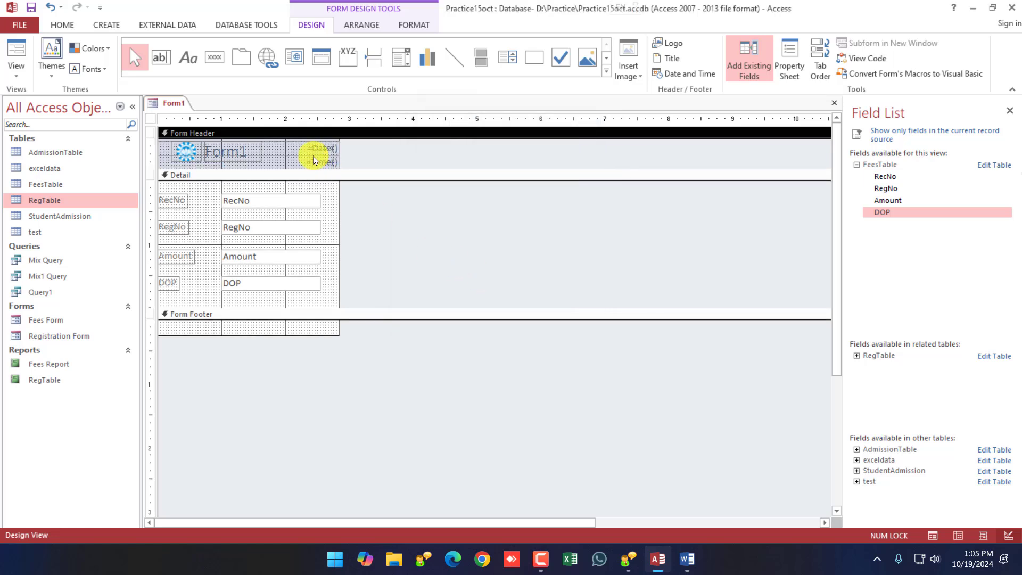
left_click(234, 326)
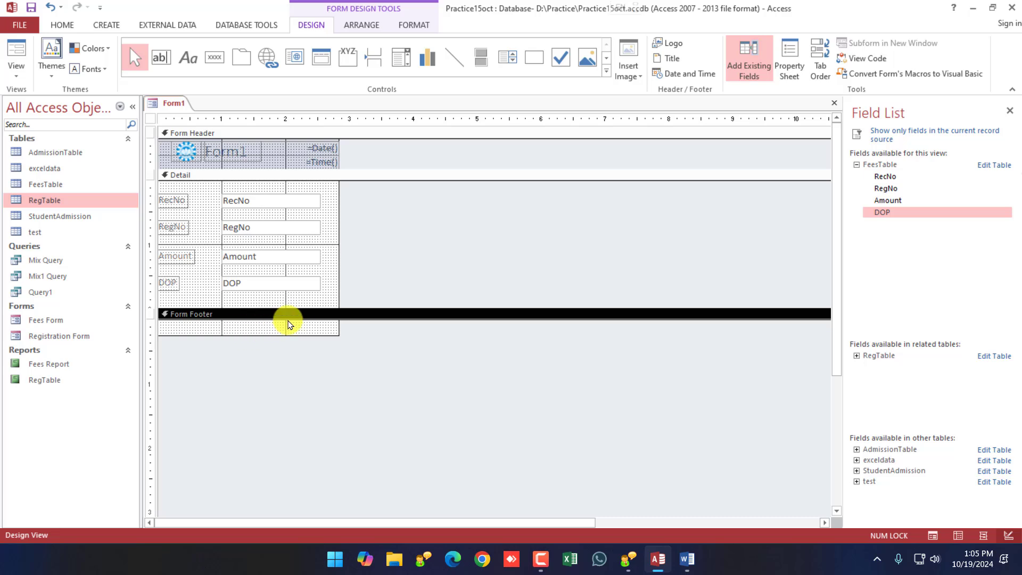
Step: View the form's logo, title, date and time in Form View
right_click(170, 99)
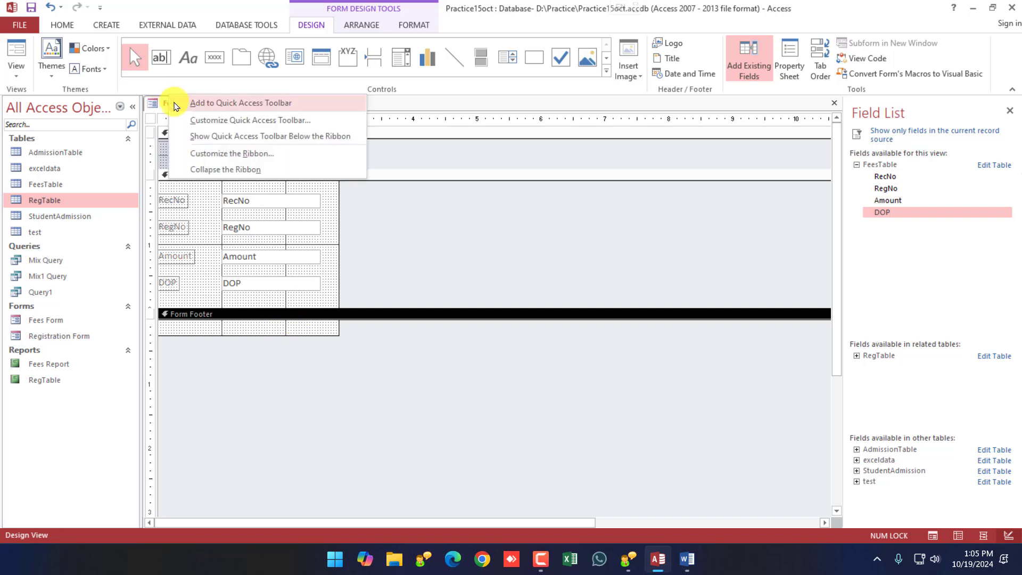
right_click(166, 104)
left_click(206, 160)
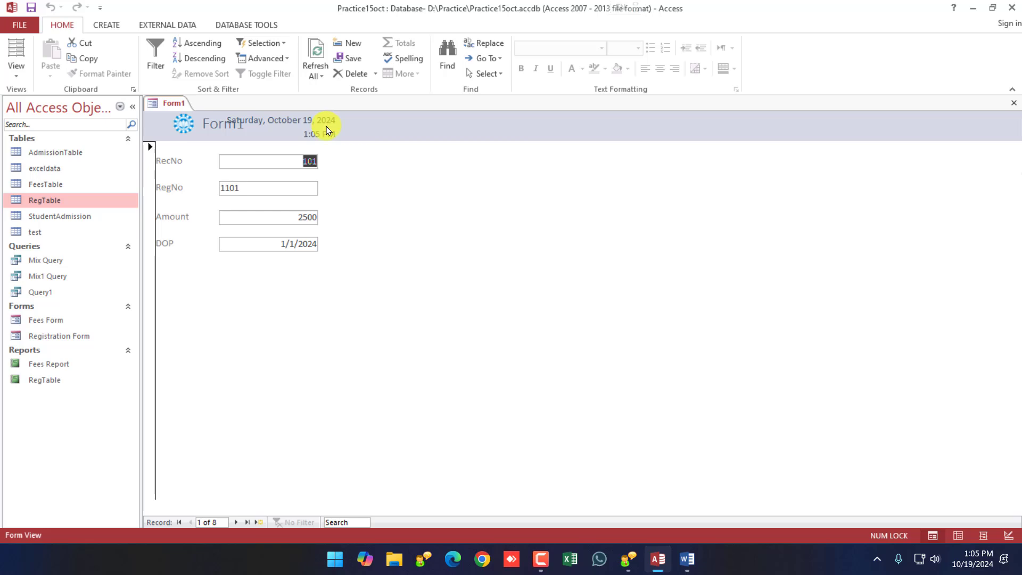
Step: Return to Design View, widen the form to about 3.7 inches and extend the header's date box to the new edge
right_click(170, 103)
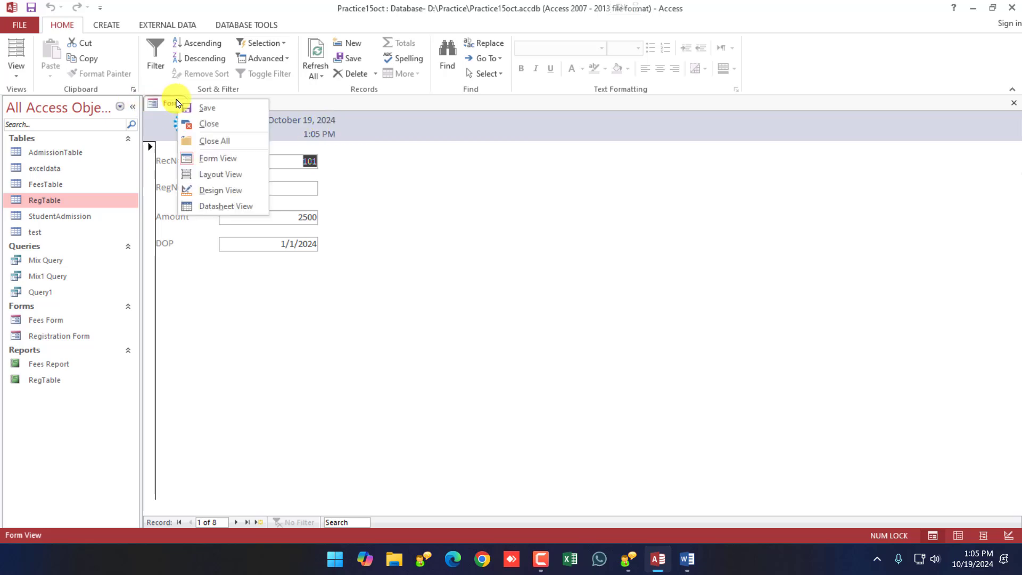
left_click(223, 189)
left_click_drag(338, 204, 392, 206)
left_click_drag(342, 153, 379, 162)
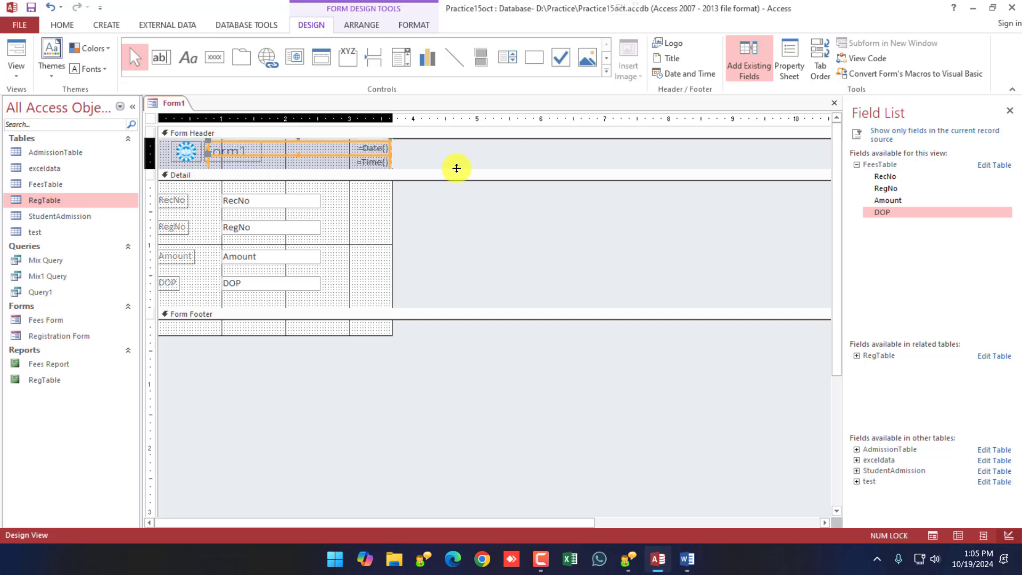
Step: Apply the 19-Oct-24 date format with the 1:05 PM time format to the form header's date and time
left_click(695, 74)
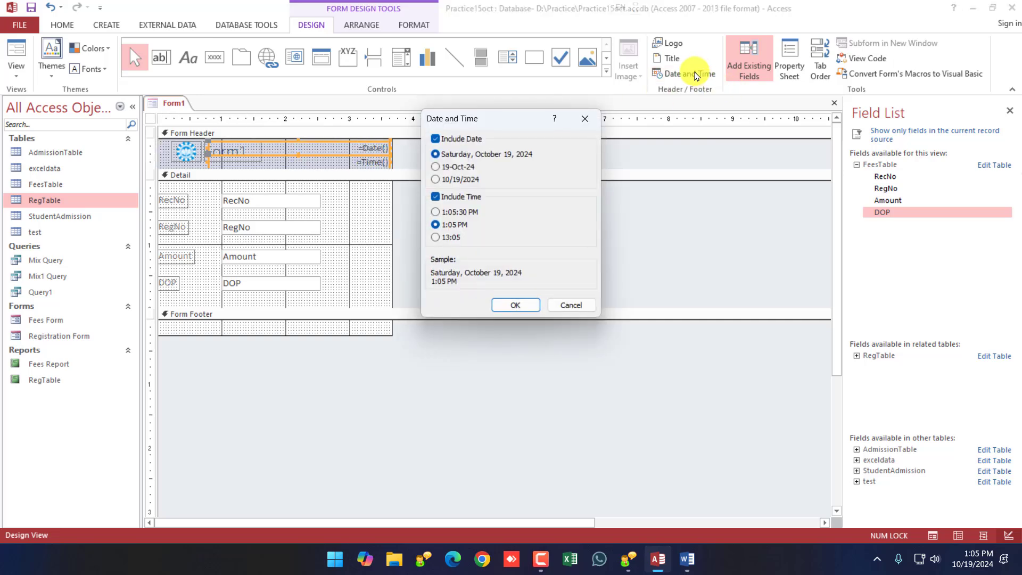
left_click(435, 166)
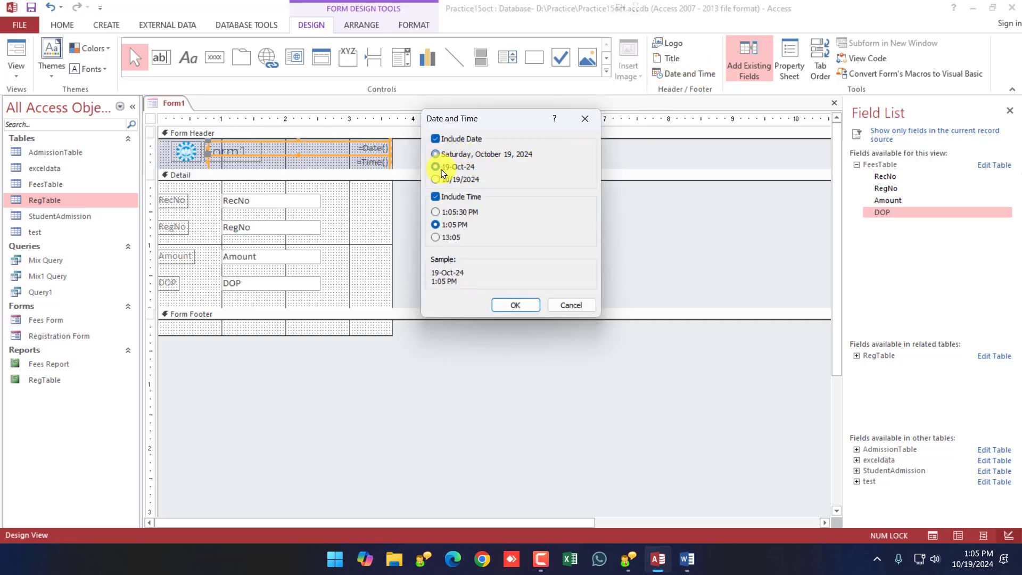
left_click(514, 305)
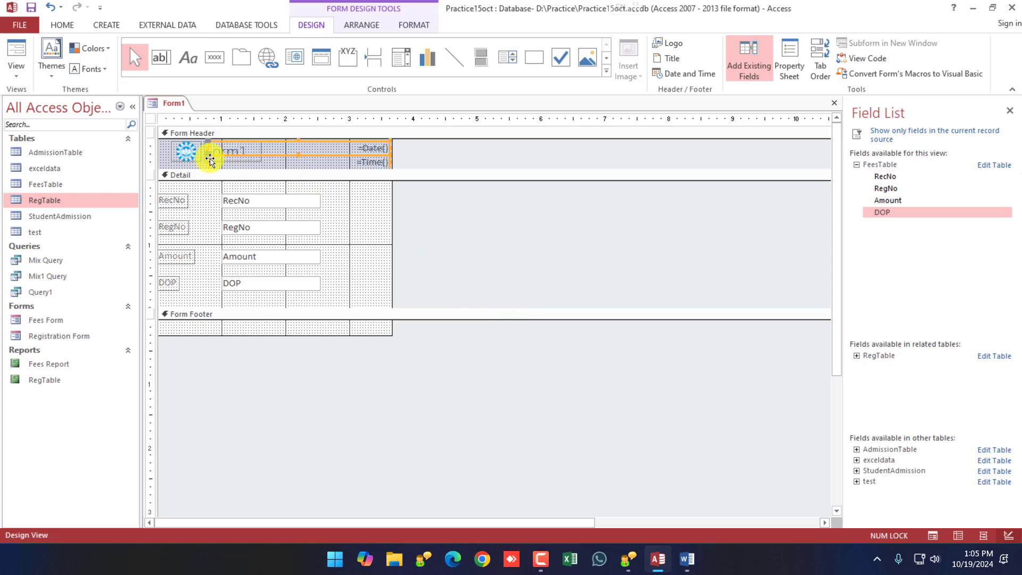
Step: Narrow the header's date box so it starts at about the 2-inch mark, and check the form in Form View
left_click_drag(210, 159, 290, 159)
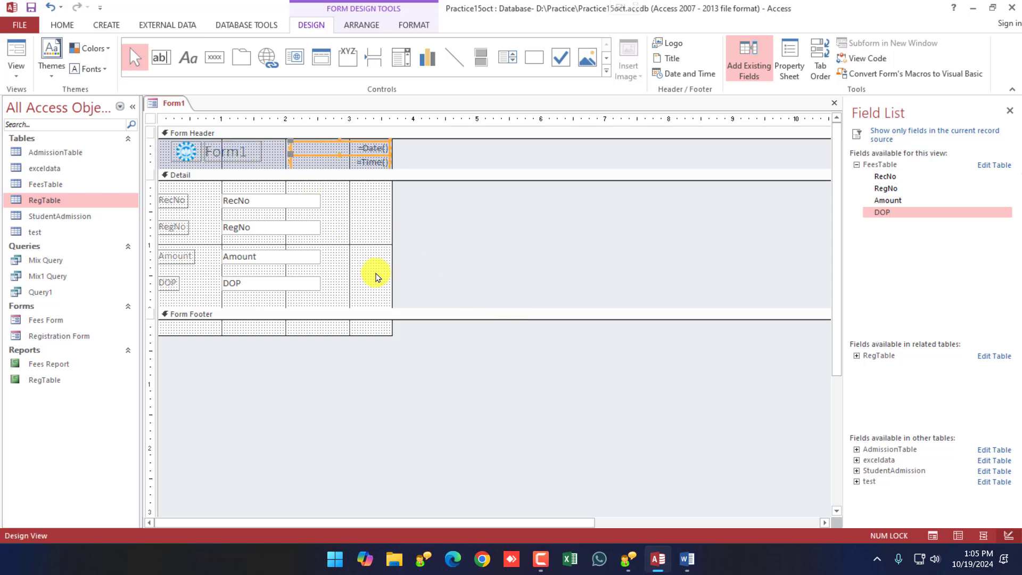
right_click(169, 103)
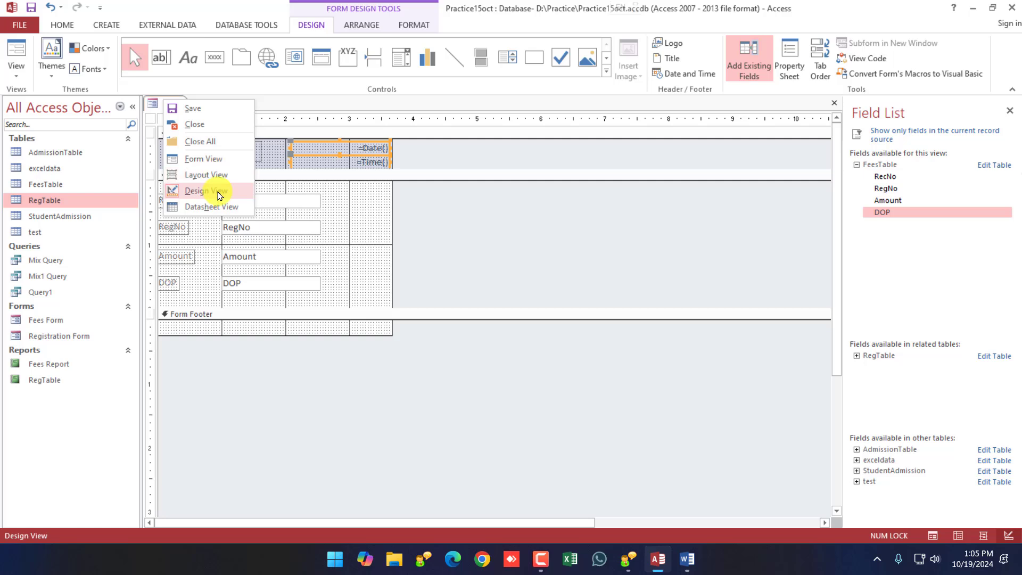
left_click(211, 159)
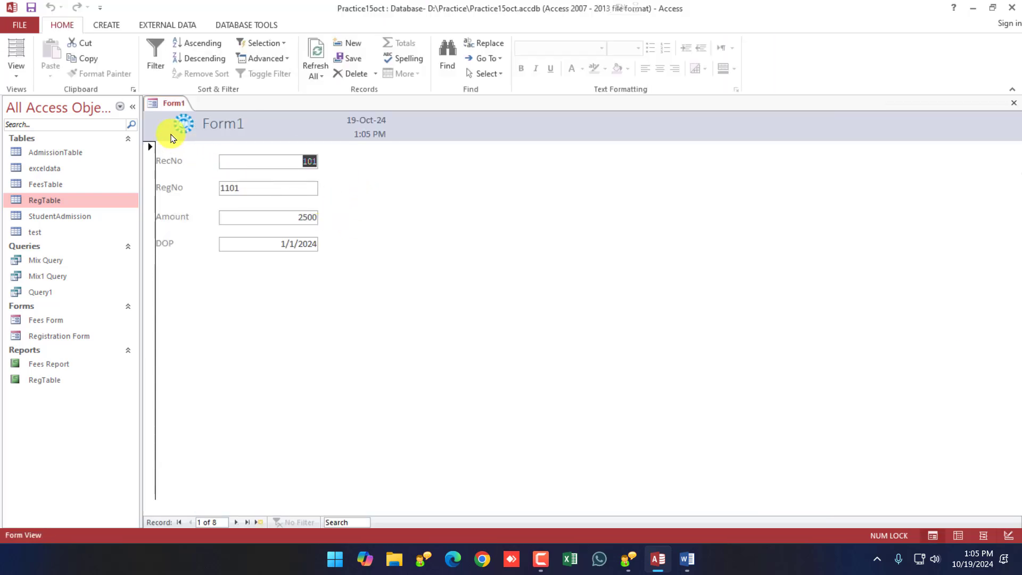
Step: Return to Design View, apply the Office theme that gives the form a purple header, and view the result in Form View
right_click(168, 103)
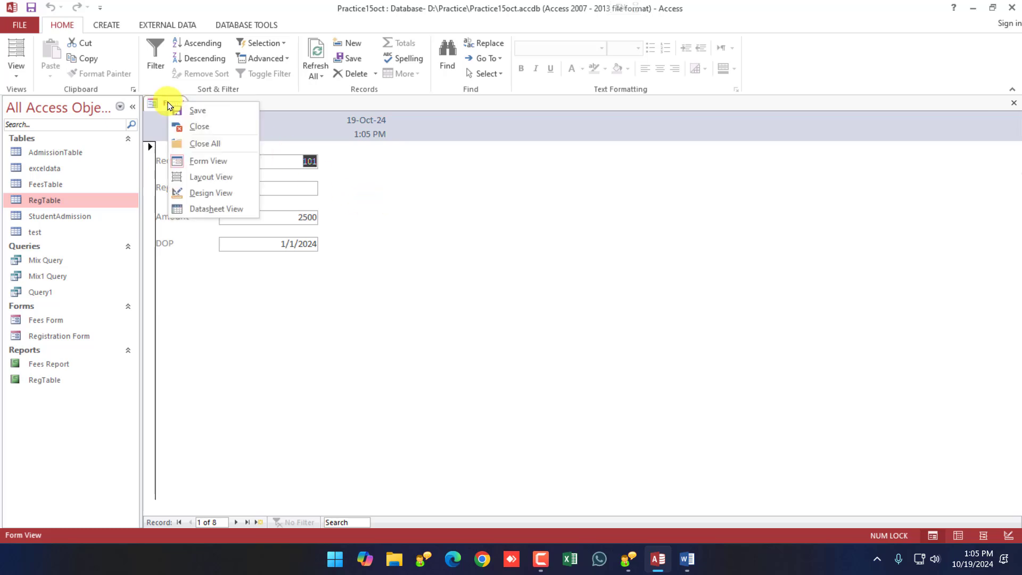
left_click(210, 194)
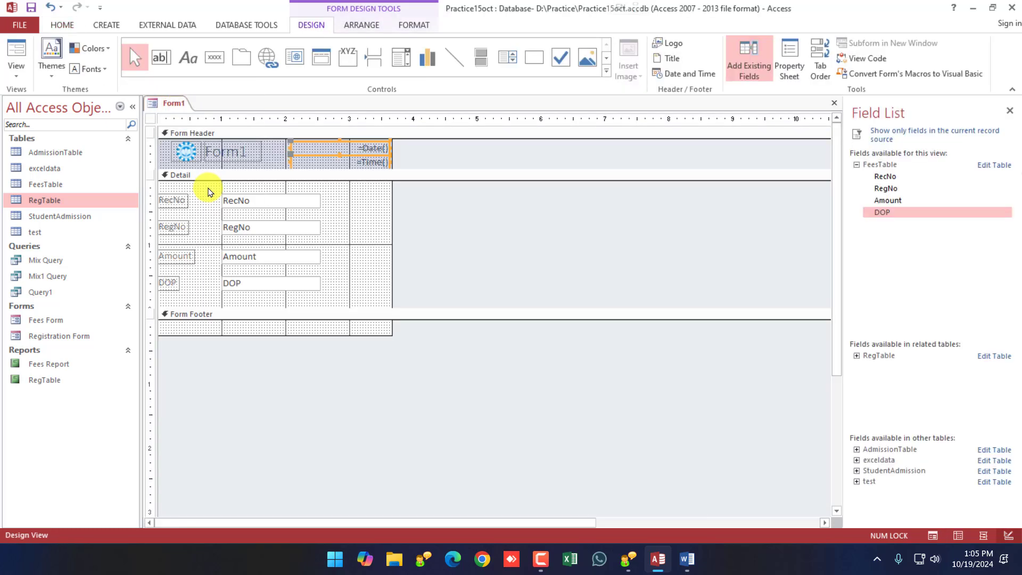
left_click(56, 77)
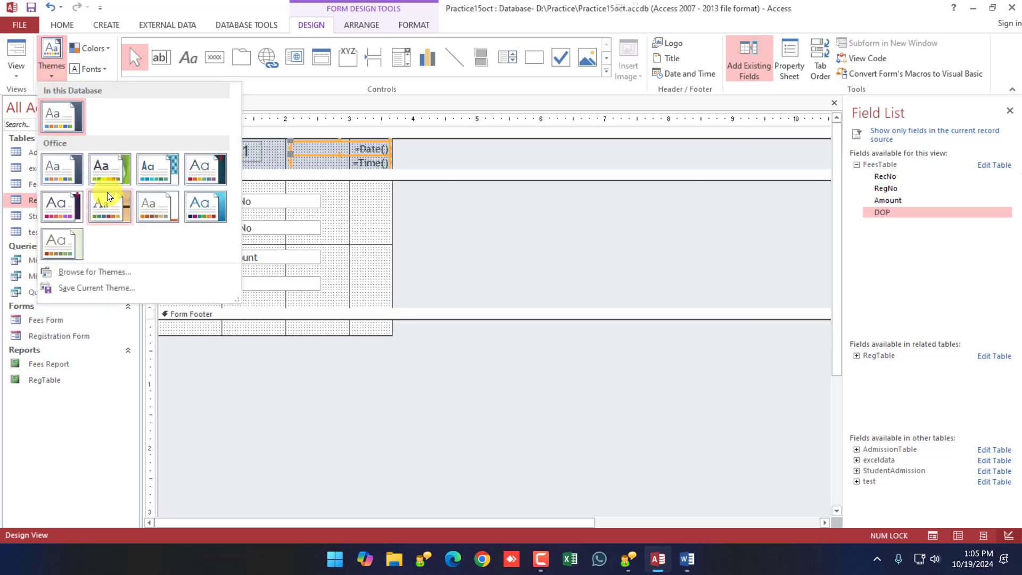
left_click(66, 206)
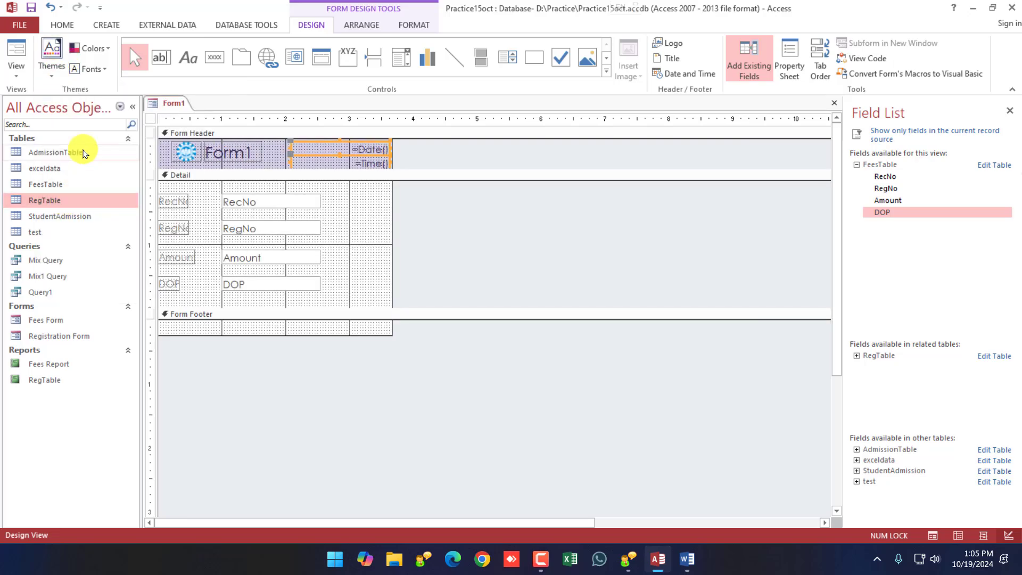
right_click(163, 104)
left_click(206, 170)
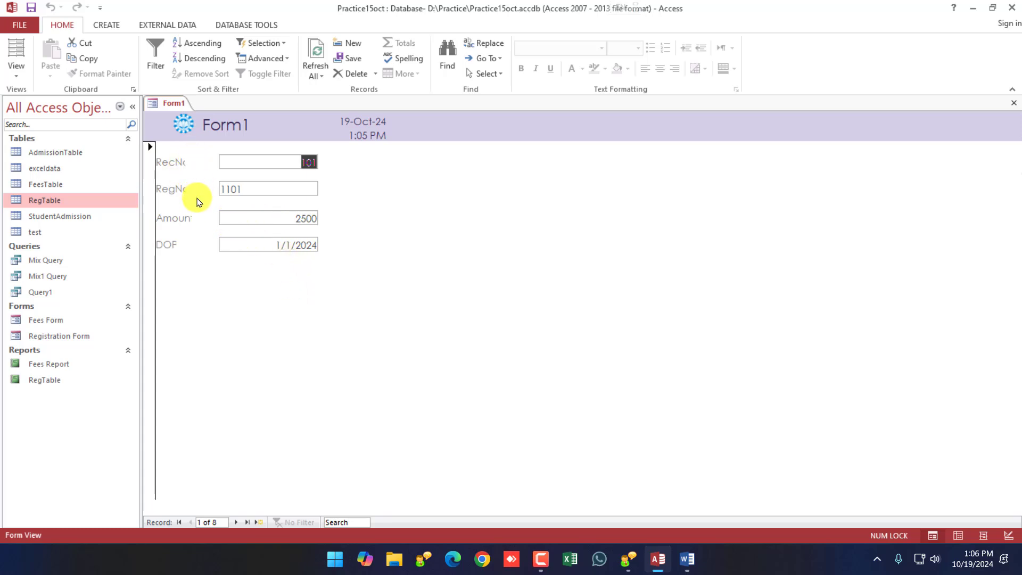
Step: Save the form as Form1 and close it
right_click(175, 103)
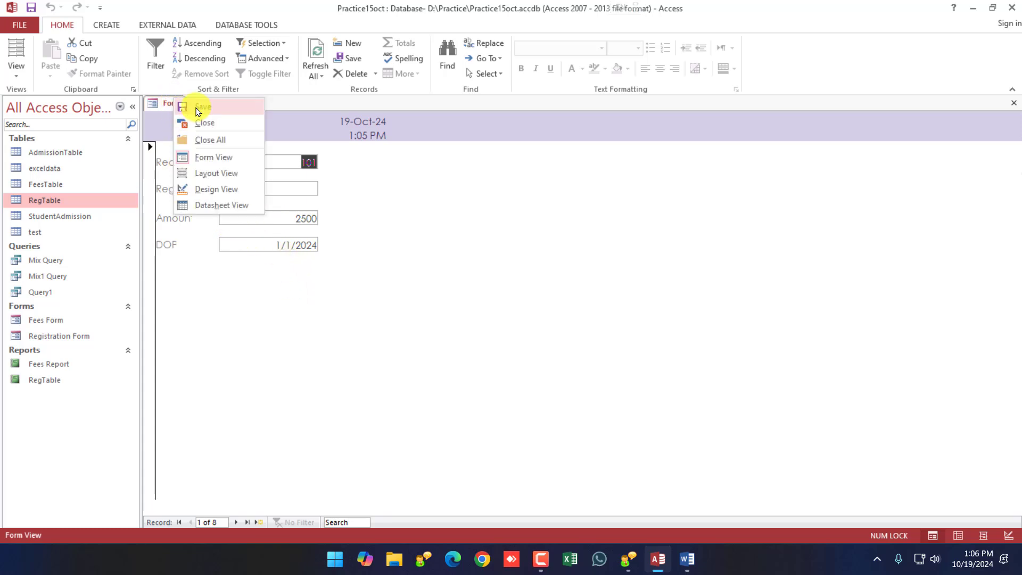
left_click(198, 110)
left_click(517, 215)
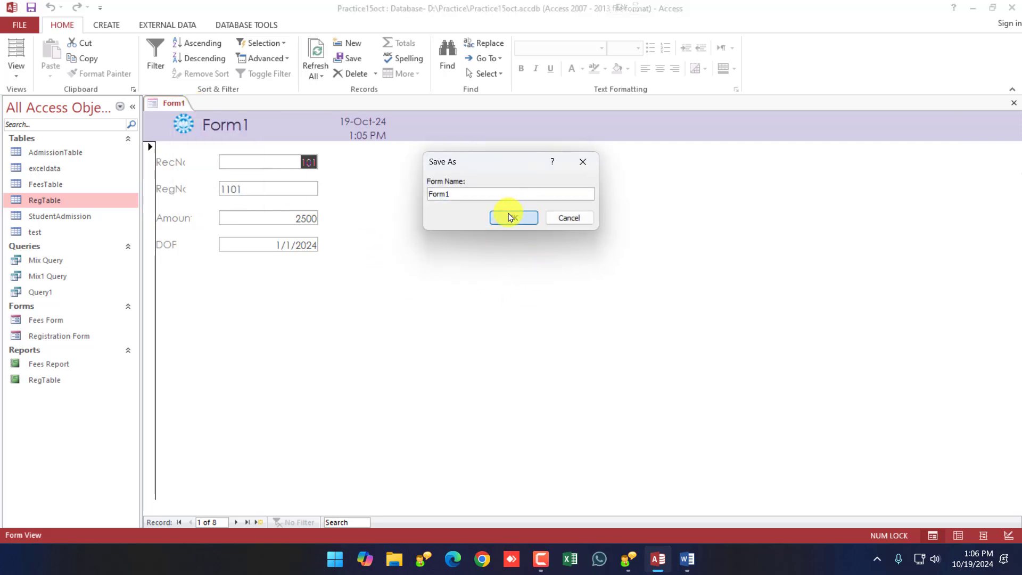
right_click(160, 102)
left_click(196, 141)
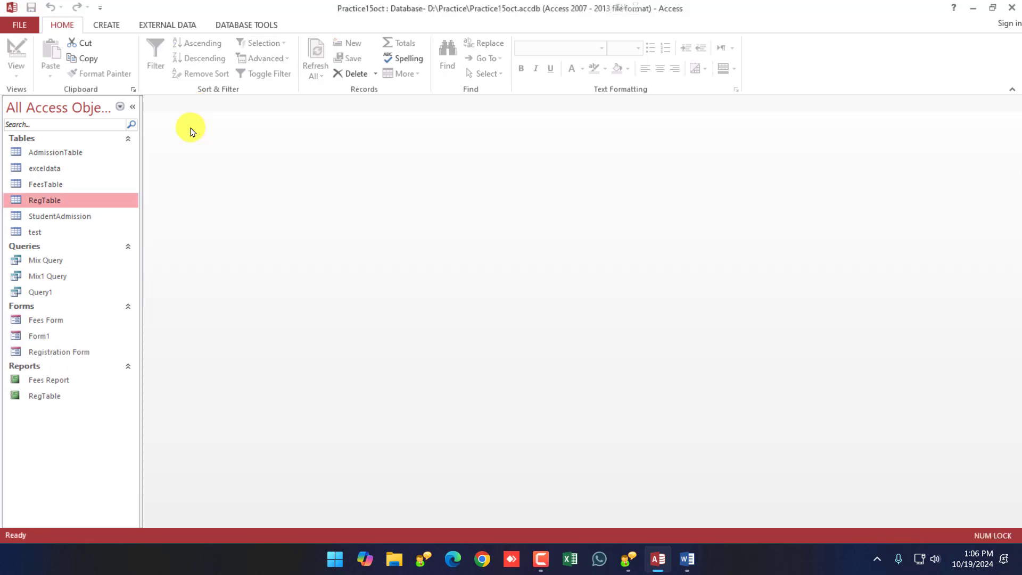
left_click(103, 31)
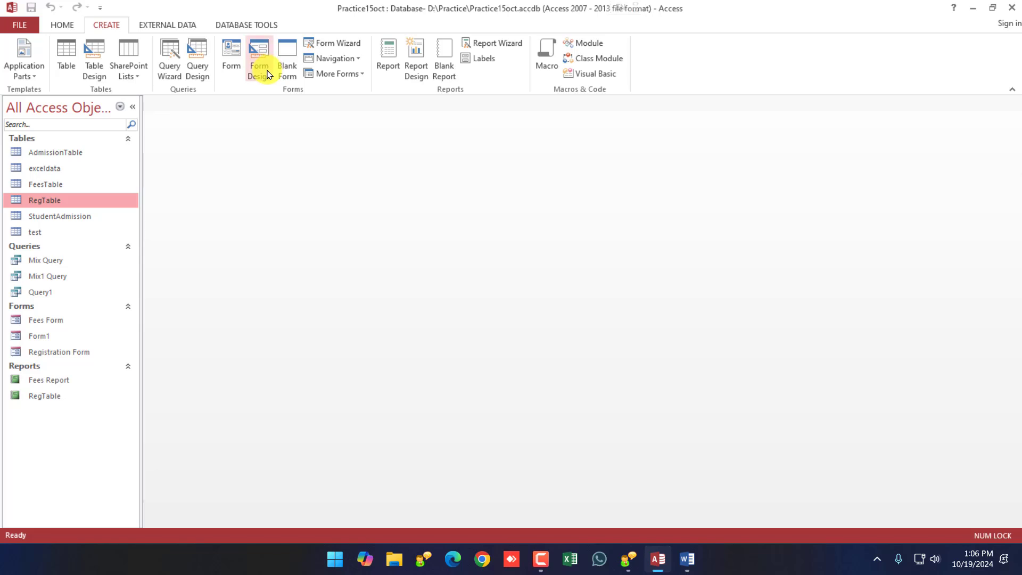
left_click(267, 74)
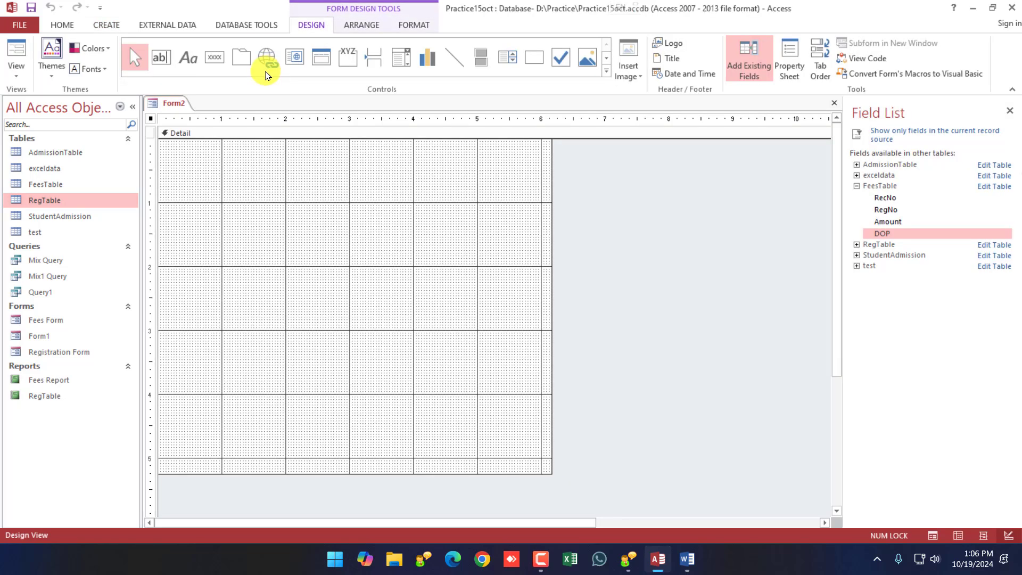
left_click(1009, 111)
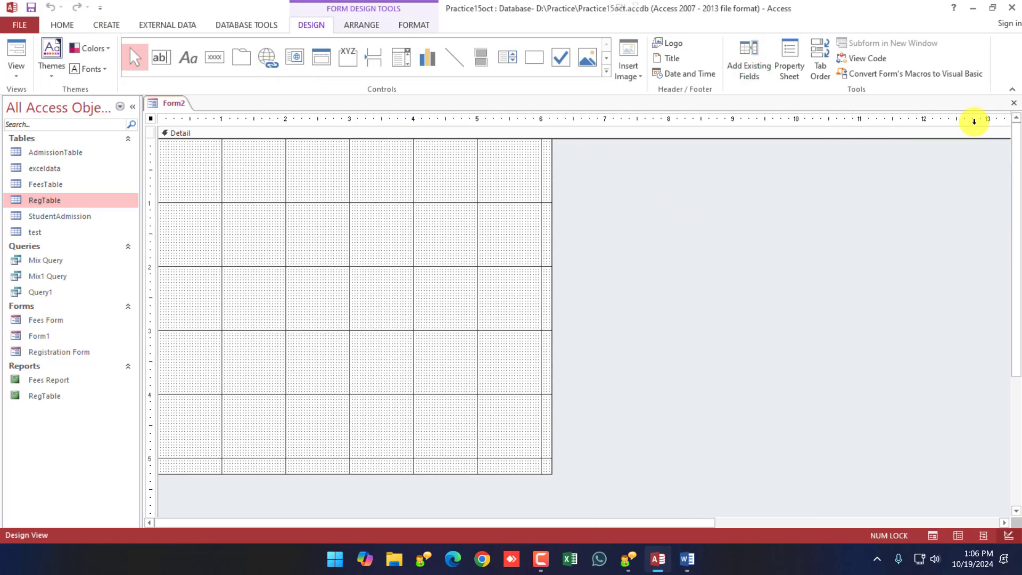
left_click(753, 73)
left_click(857, 186)
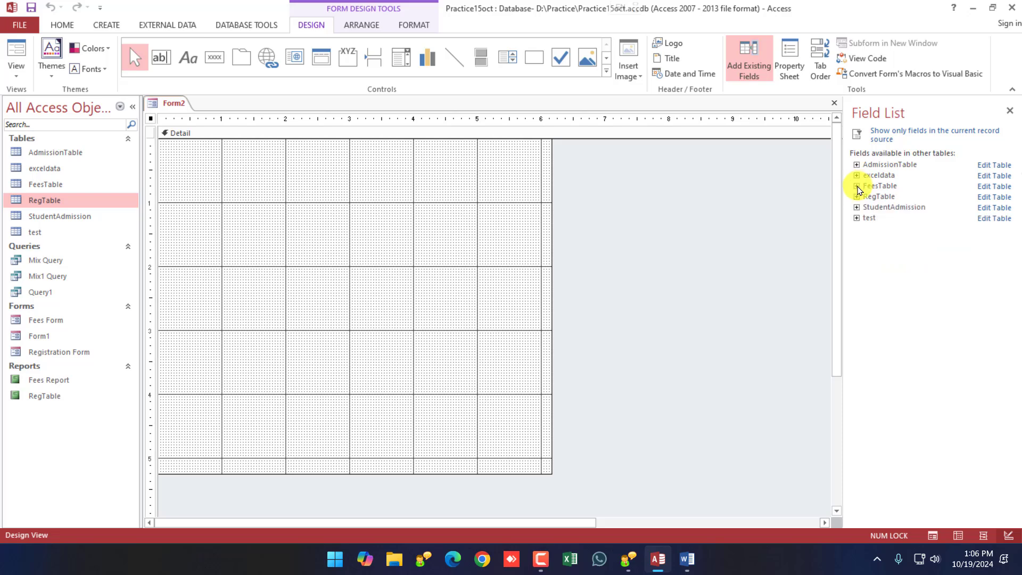
left_click(856, 196)
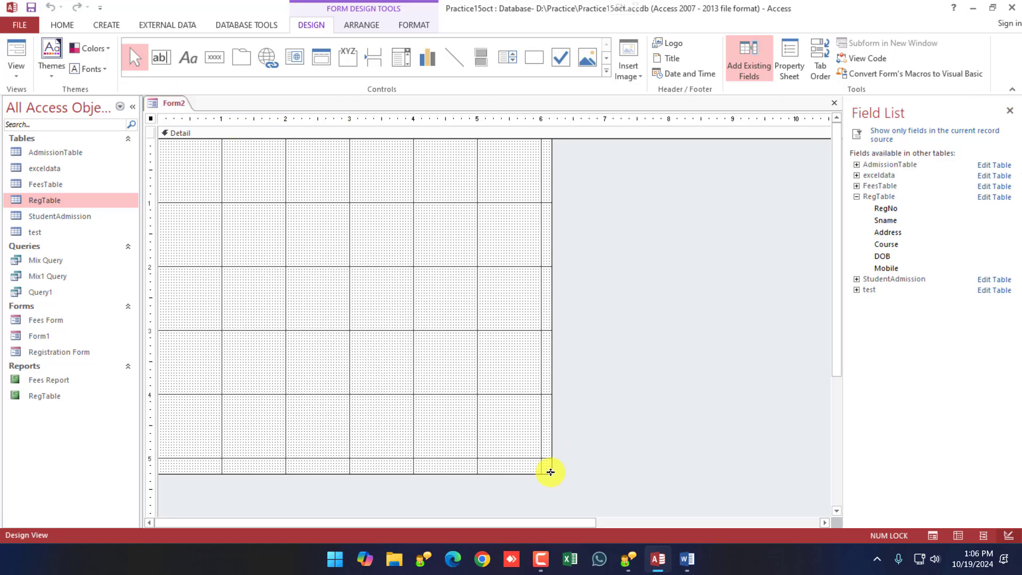
left_click_drag(532, 472, 510, 380)
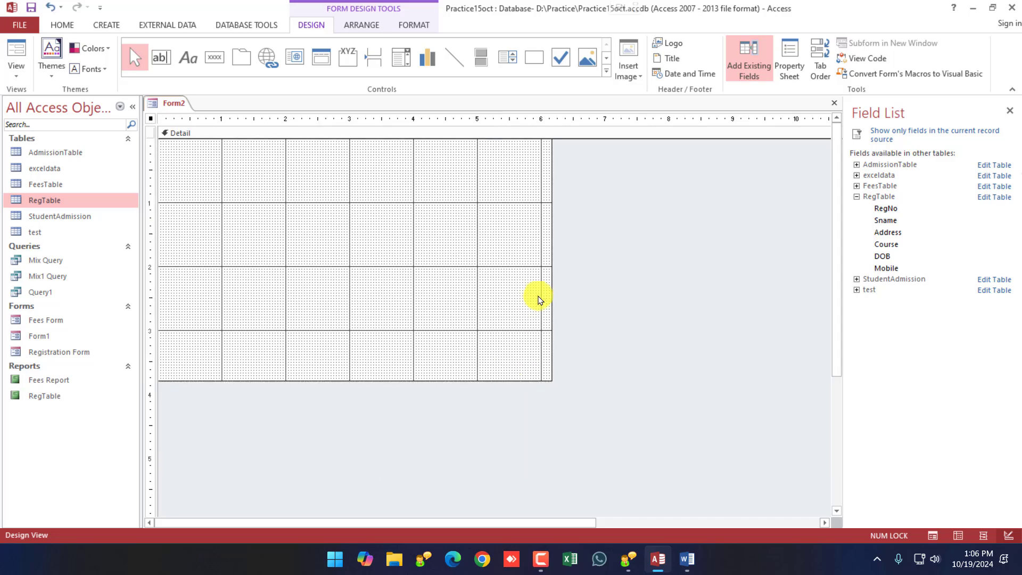
left_click_drag(552, 293, 464, 293)
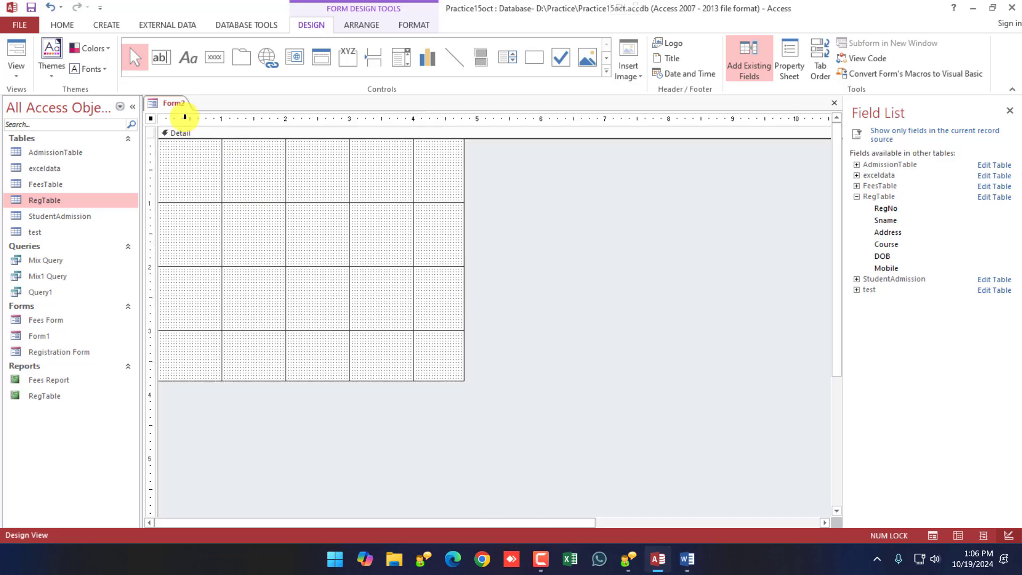
right_click(180, 103)
left_click(201, 127)
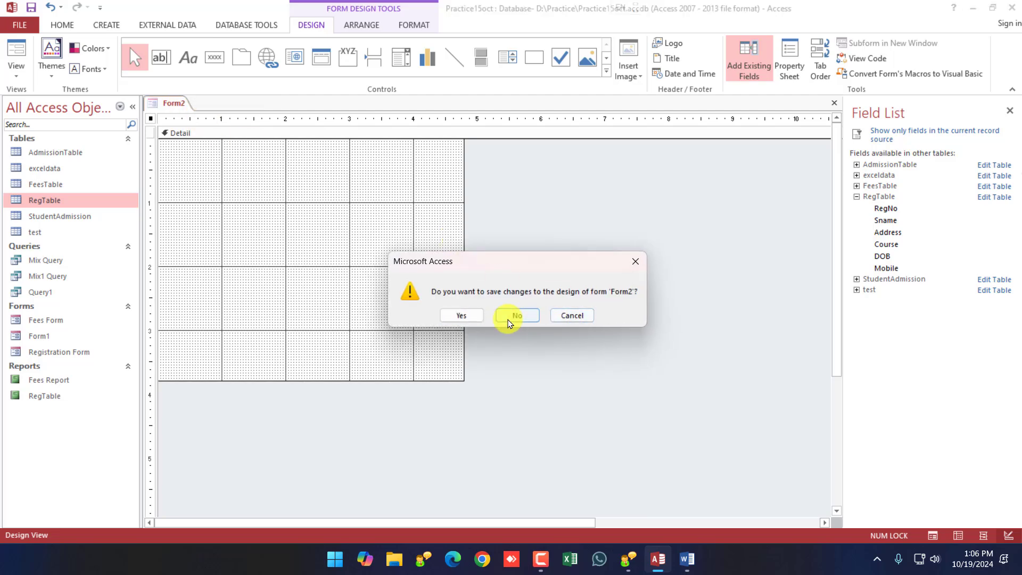
left_click(508, 320)
Step: Create a blank report in Design View and list RegTable's available fields
left_click(107, 27)
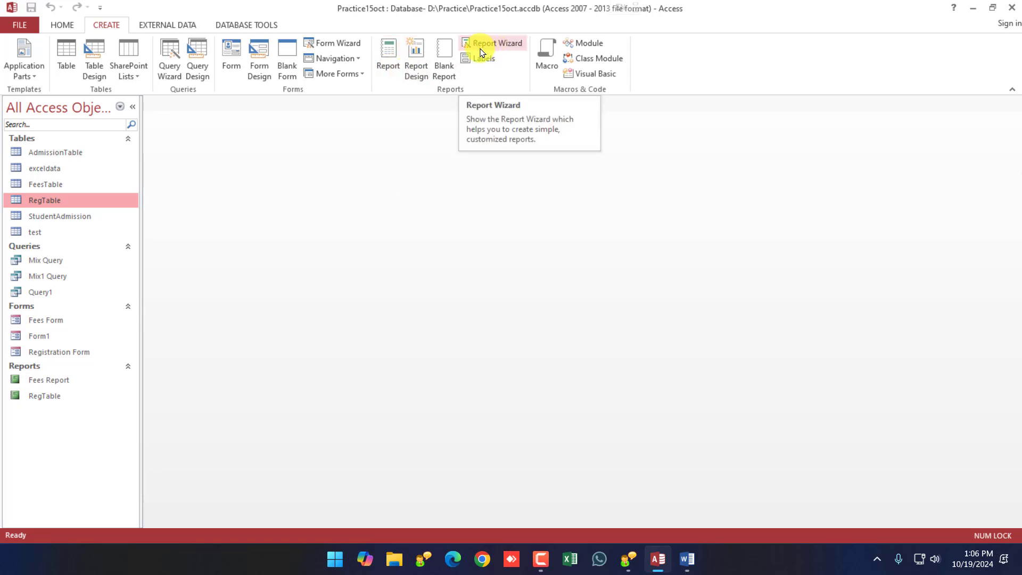
left_click(418, 80)
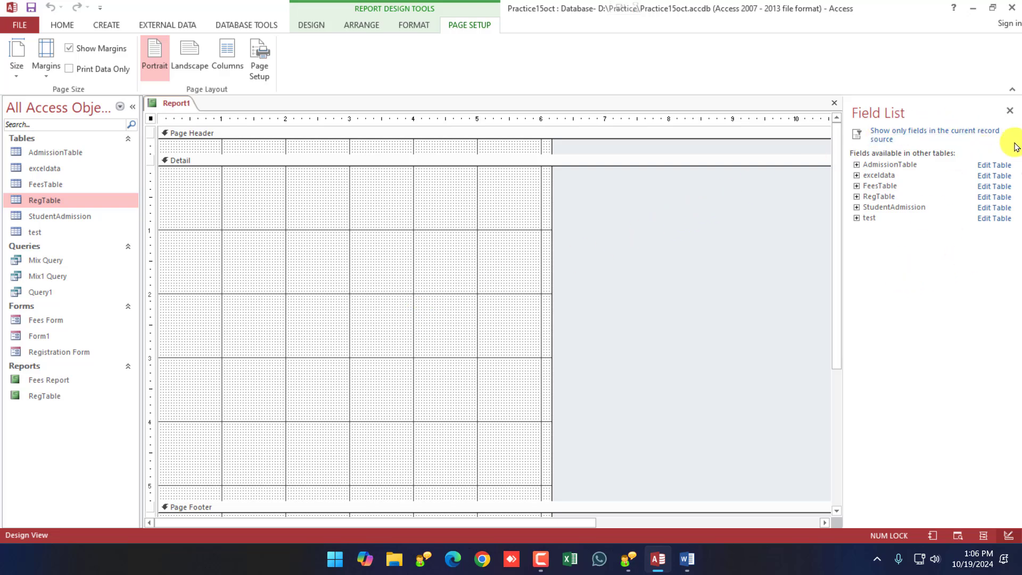
left_click(1011, 112)
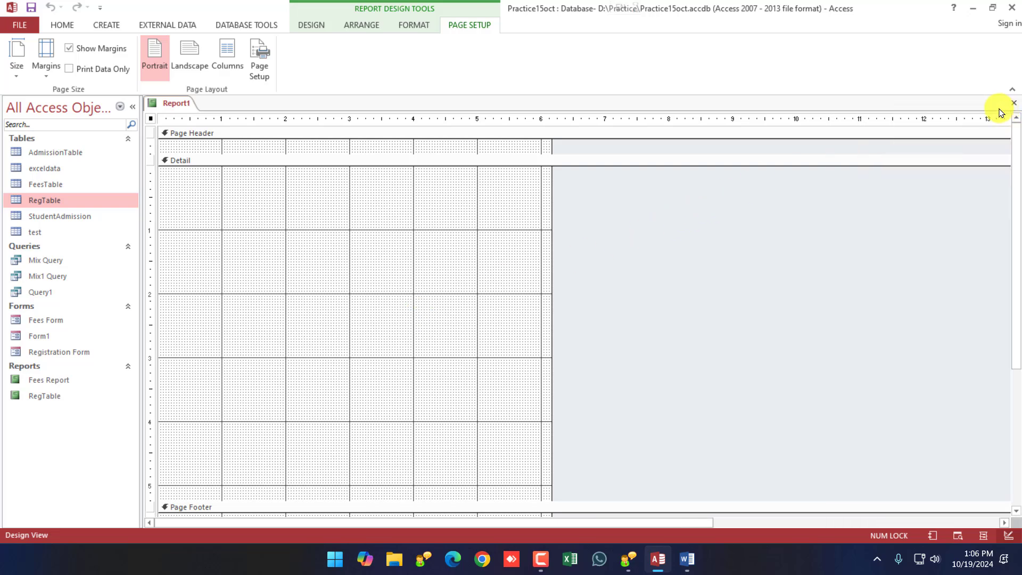
left_click(305, 28)
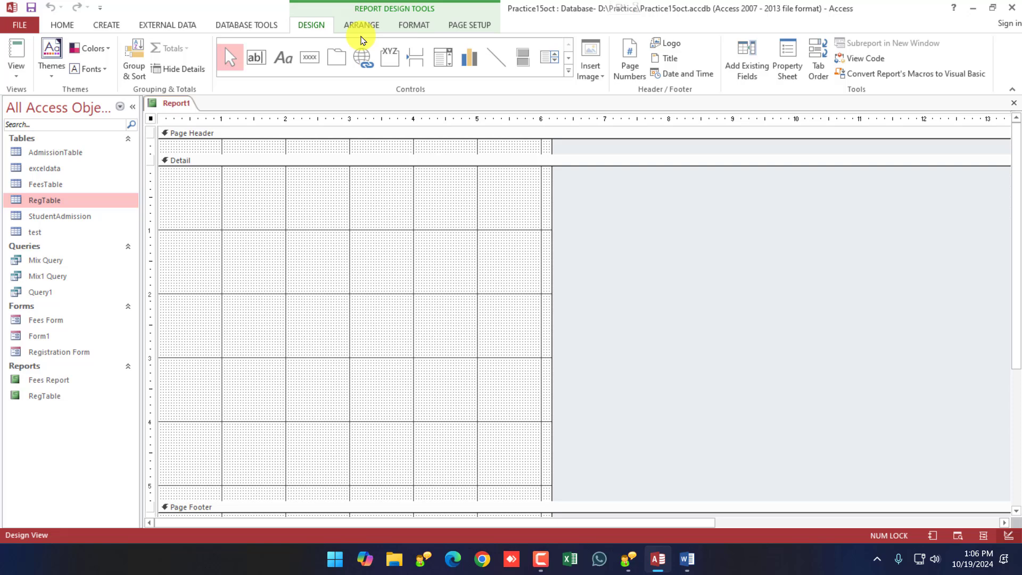
left_click(745, 63)
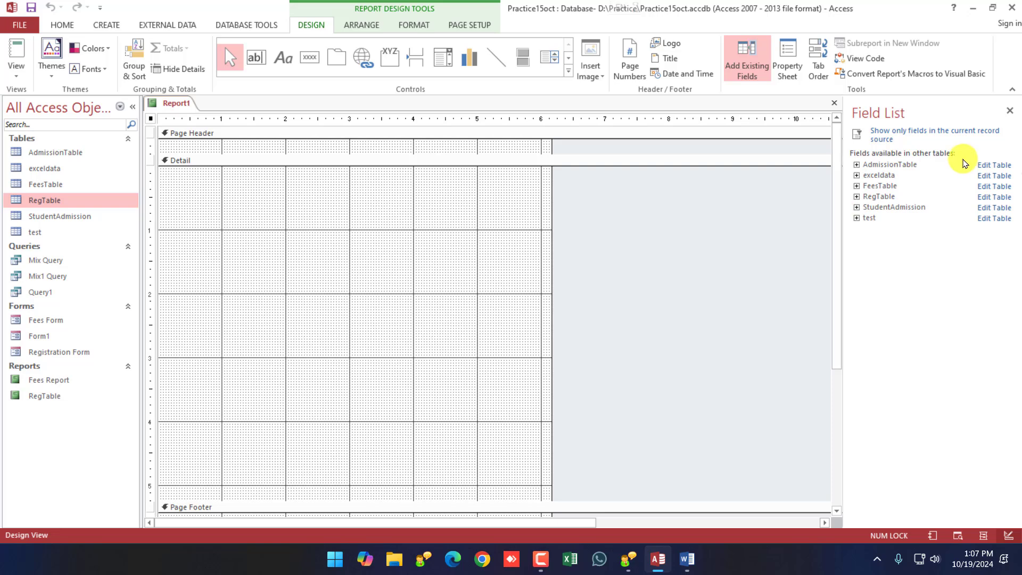
left_click(856, 197)
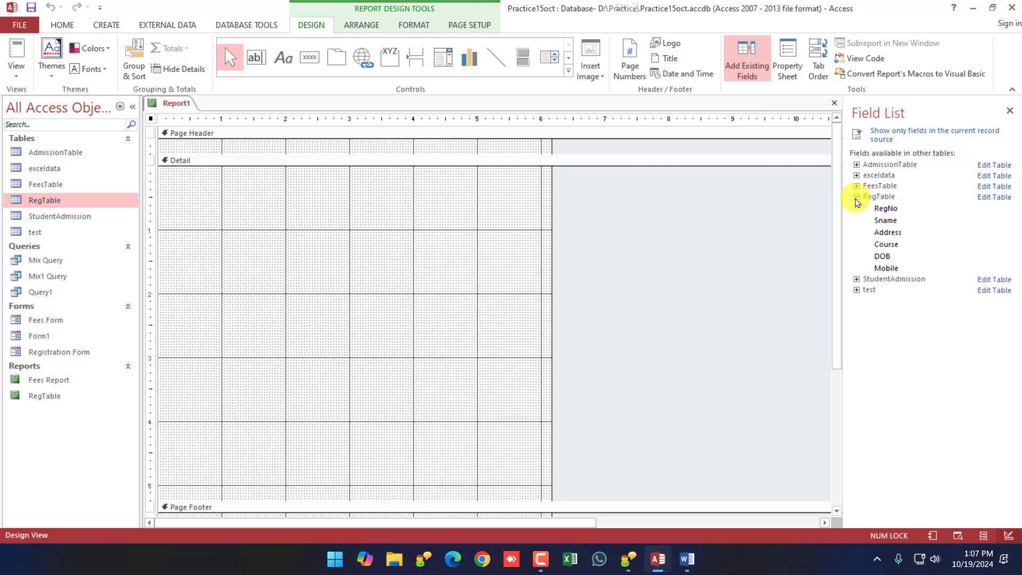
Step: Add RegTable's RegNo, Sname, Address, Course and Mobile fields to the report's Detail section, stacked at the 1-inch mark
left_click_drag(888, 212, 223, 187)
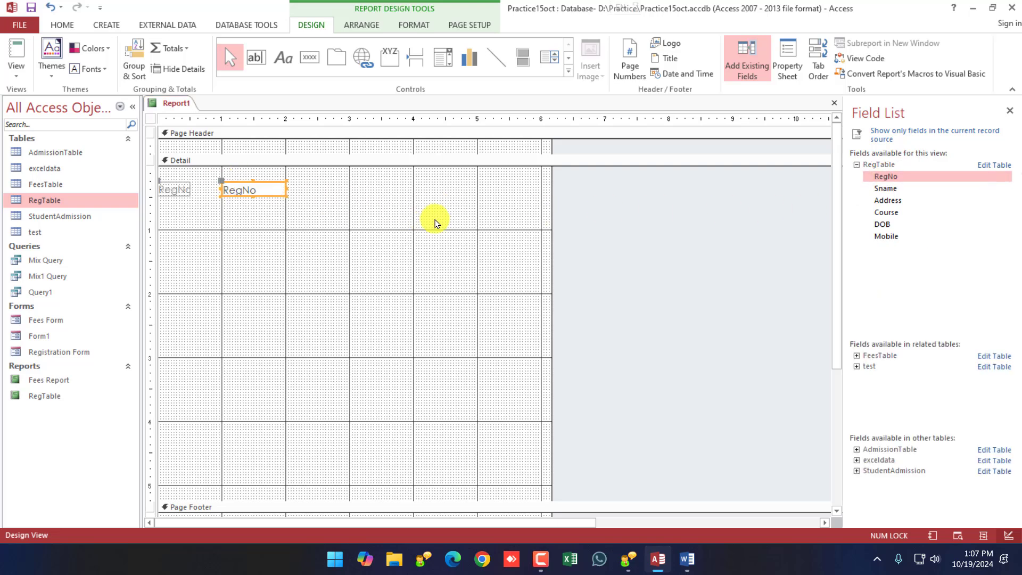
left_click_drag(885, 188, 223, 216)
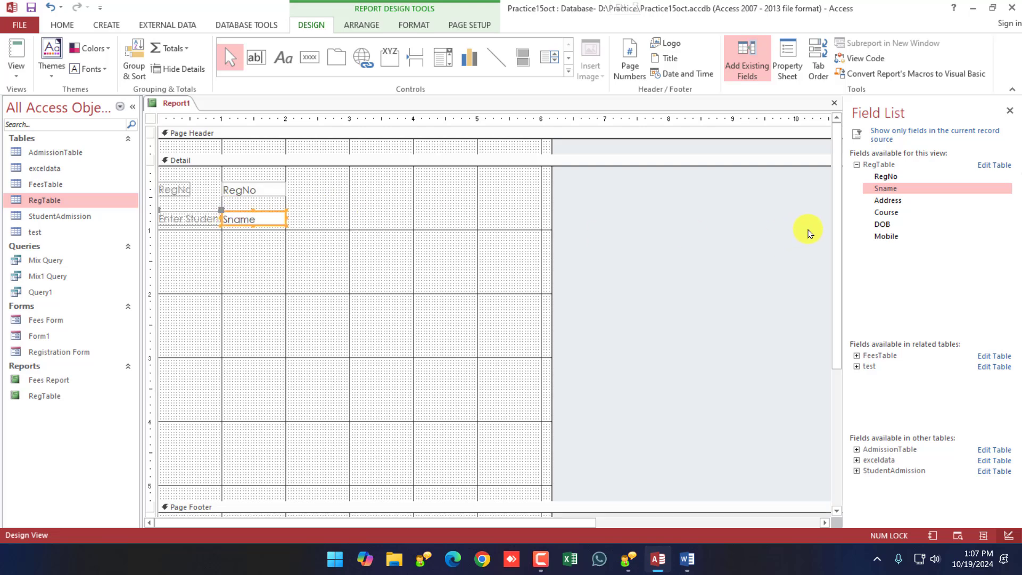
left_click_drag(893, 203, 223, 275)
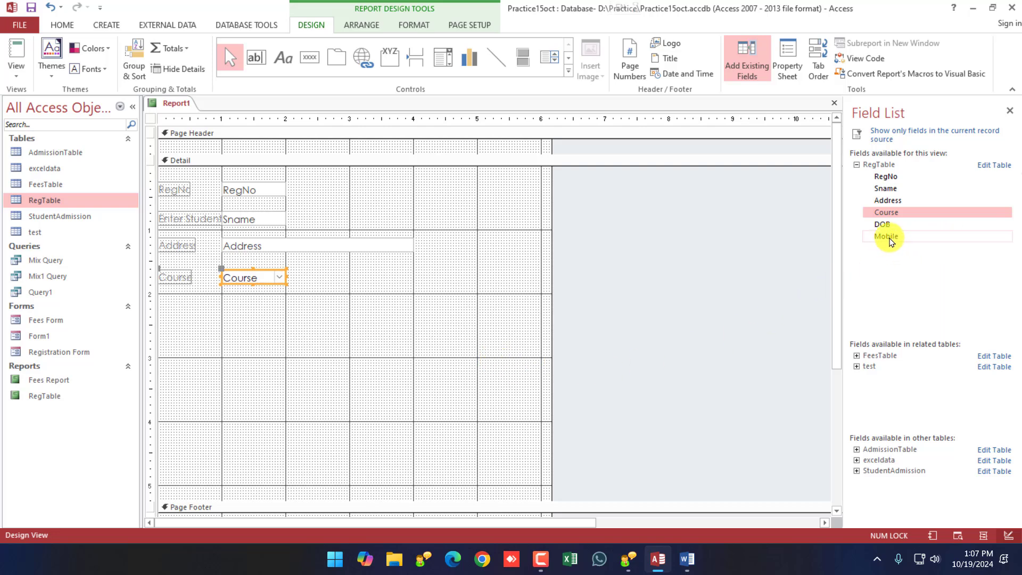
left_click_drag(888, 236, 227, 306)
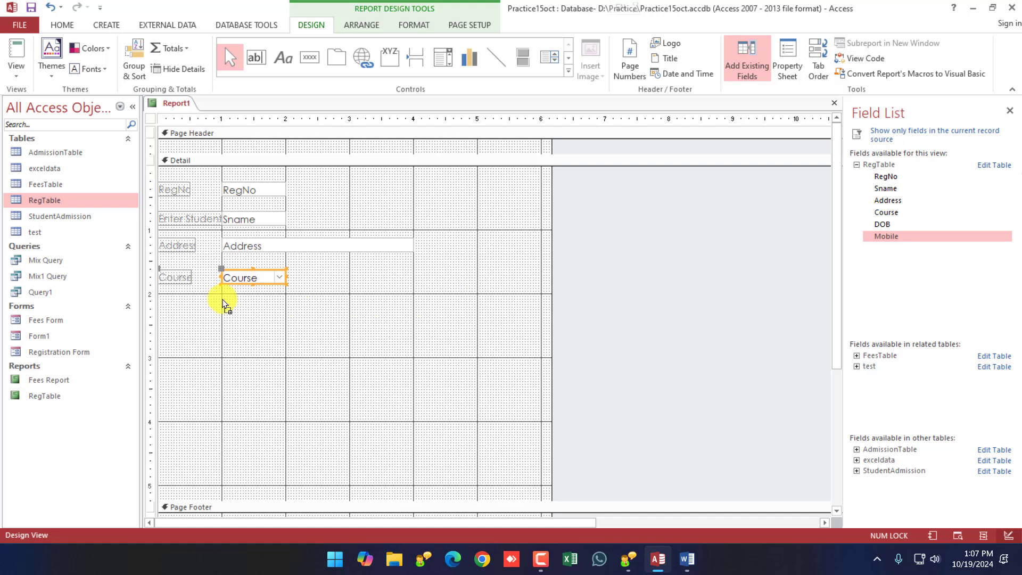
left_click_drag(223, 305, 222, 305)
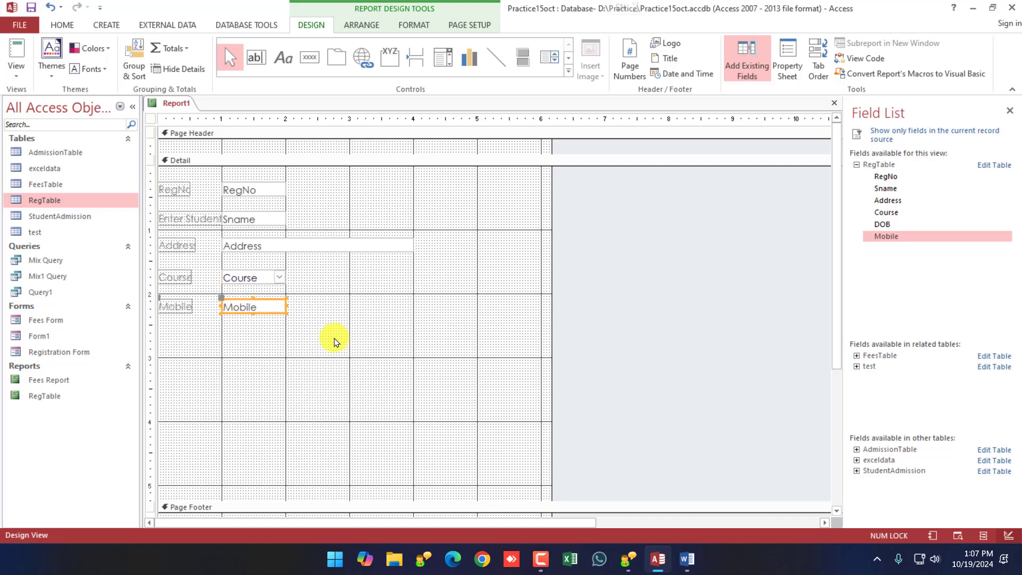
Step: Add the Amount and RecNo fields from the related FeesTable below Mobile in the report's Detail section
left_click(856, 165)
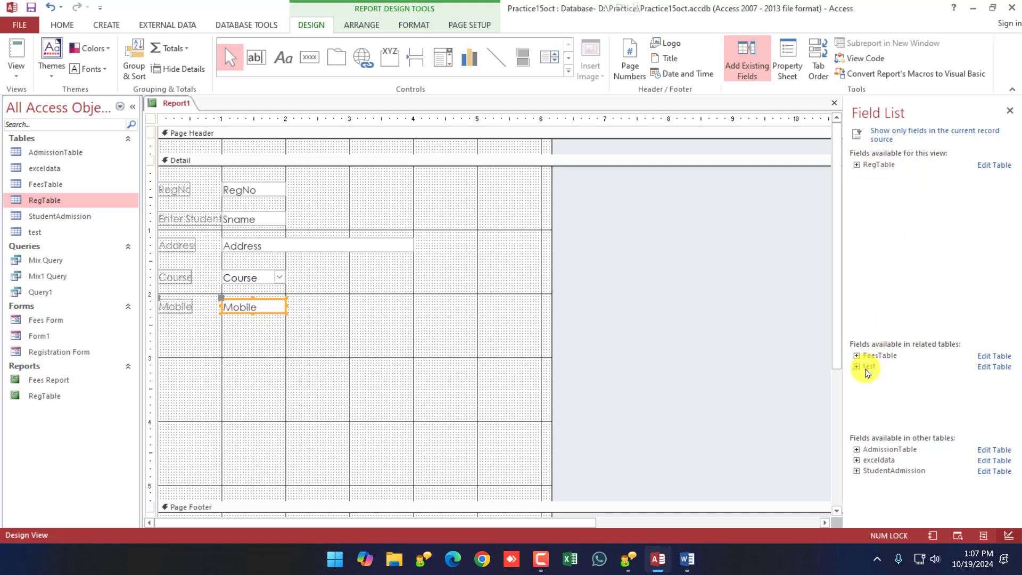
left_click(857, 356)
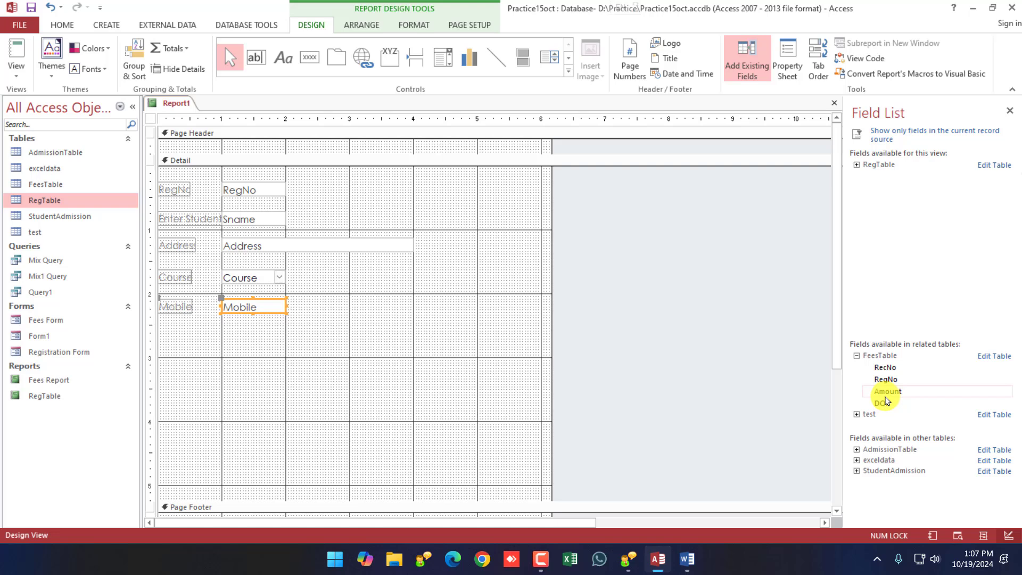
left_click_drag(888, 396, 228, 346)
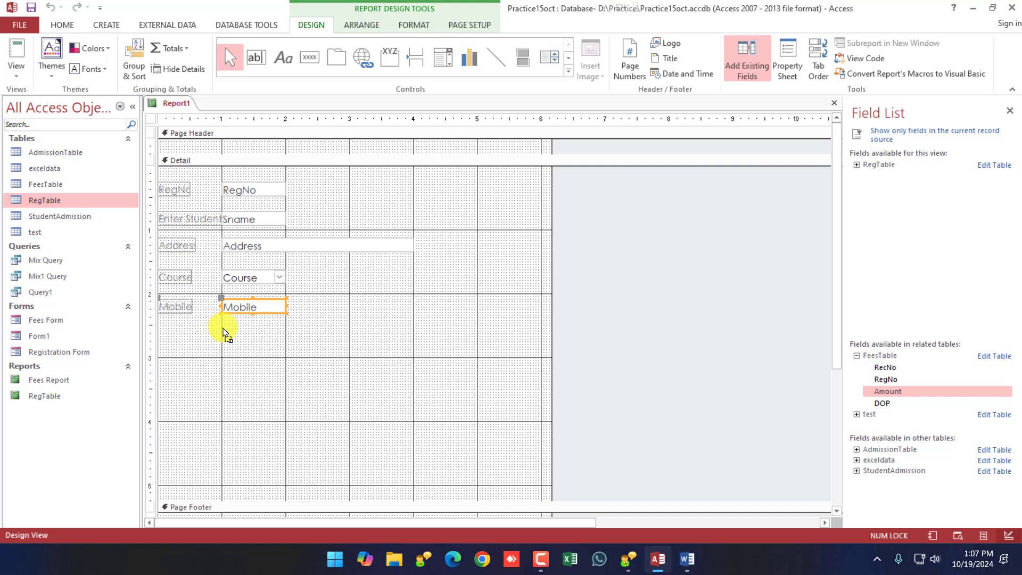
left_click_drag(224, 332, 224, 334)
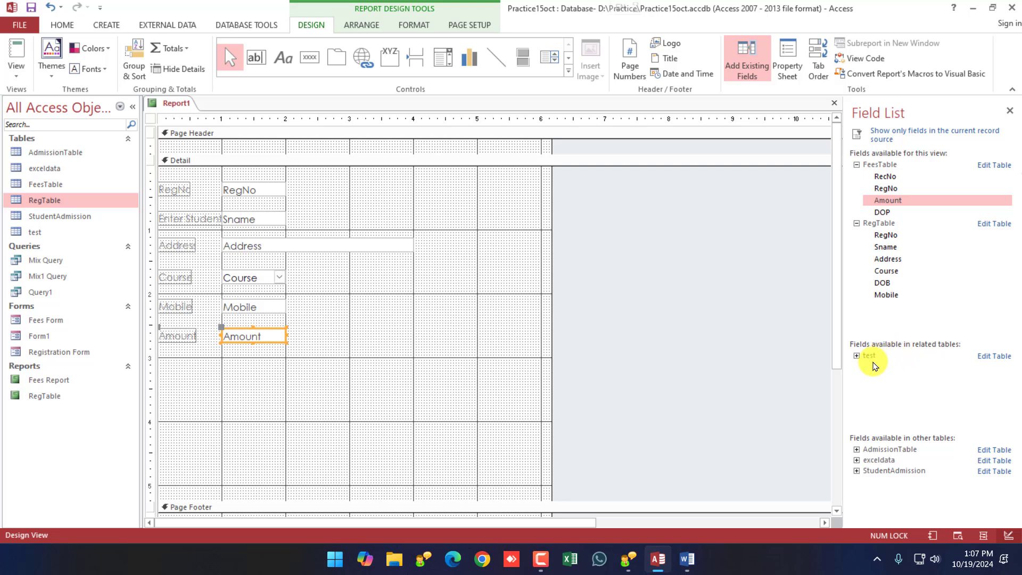
left_click_drag(885, 176, 222, 361)
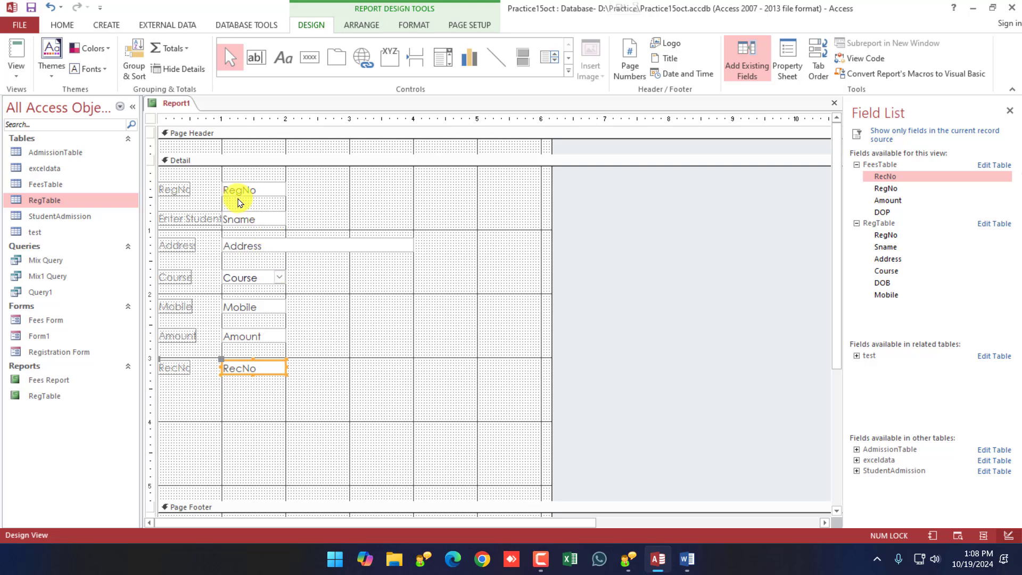
Step: Preview the report's records in Report View, and return to Design View
right_click(179, 101)
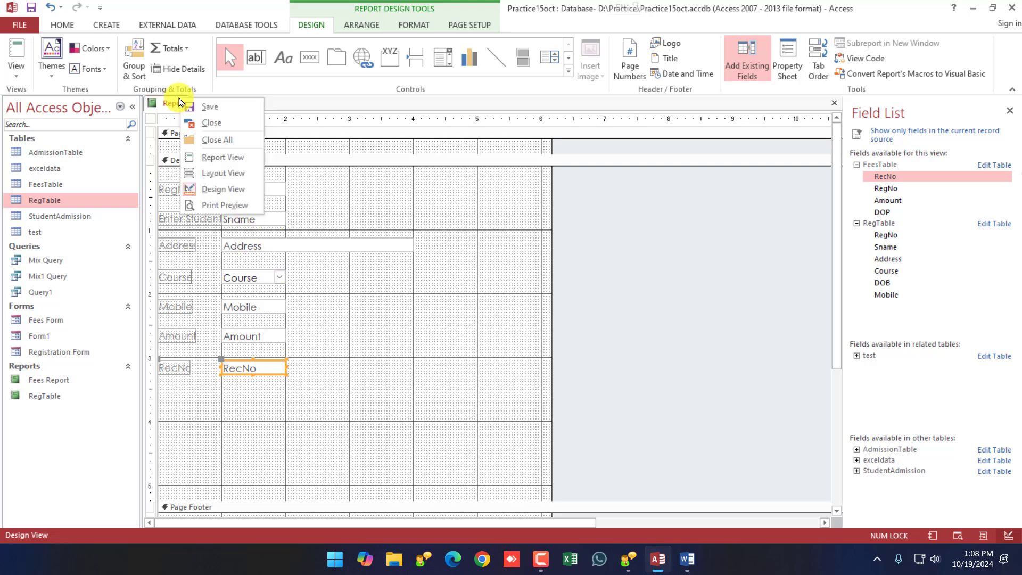
left_click(218, 158)
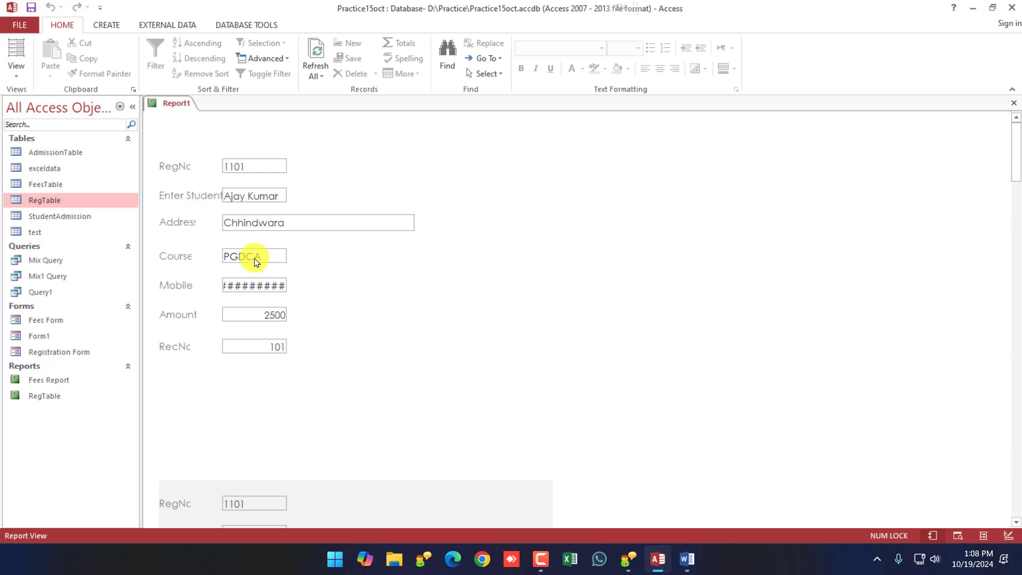
right_click(268, 270)
left_click(290, 298)
Step: Widen the "Enter Student Full Name" label in the Detail section and move the Sname text box to the 2-inch mark
left_click(182, 212)
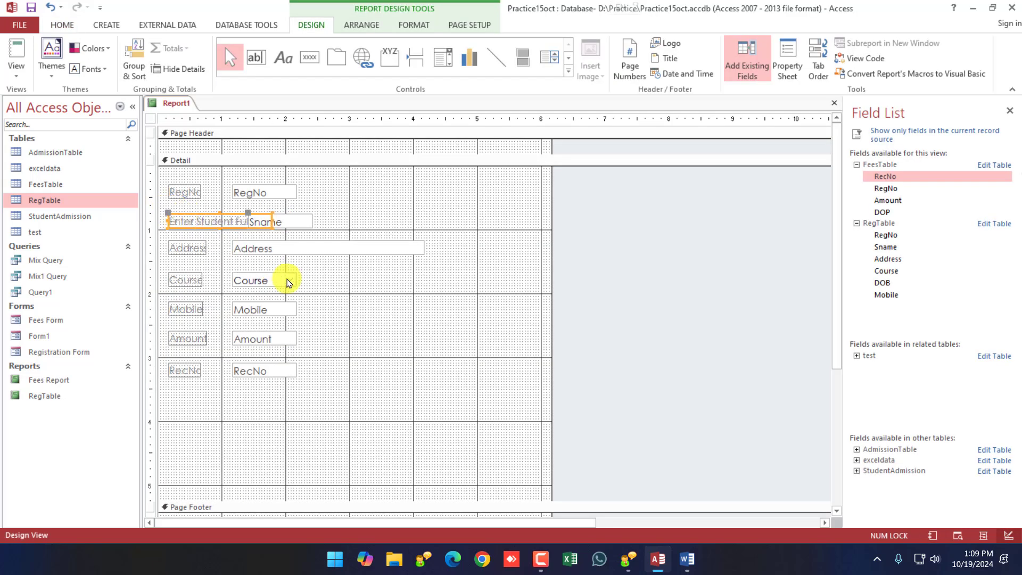
left_click(314, 265)
left_click(293, 219)
left_click_drag(252, 212, 291, 212)
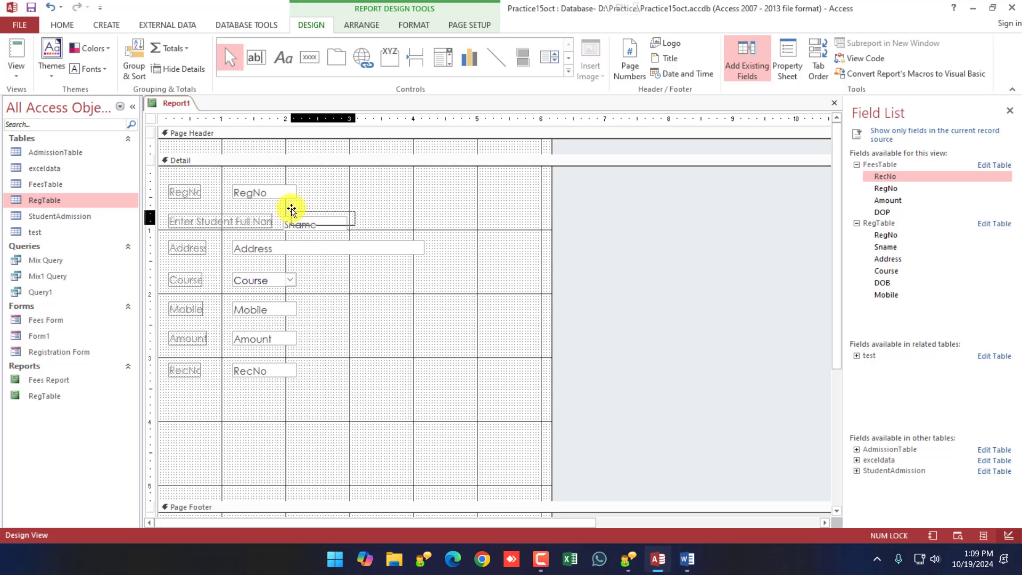
Step: Move the Address text box to the 2-inch mark, aligned below Sname and separate from its label
left_click(238, 244)
left_click_drag(239, 245, 279, 239)
left_click(251, 277)
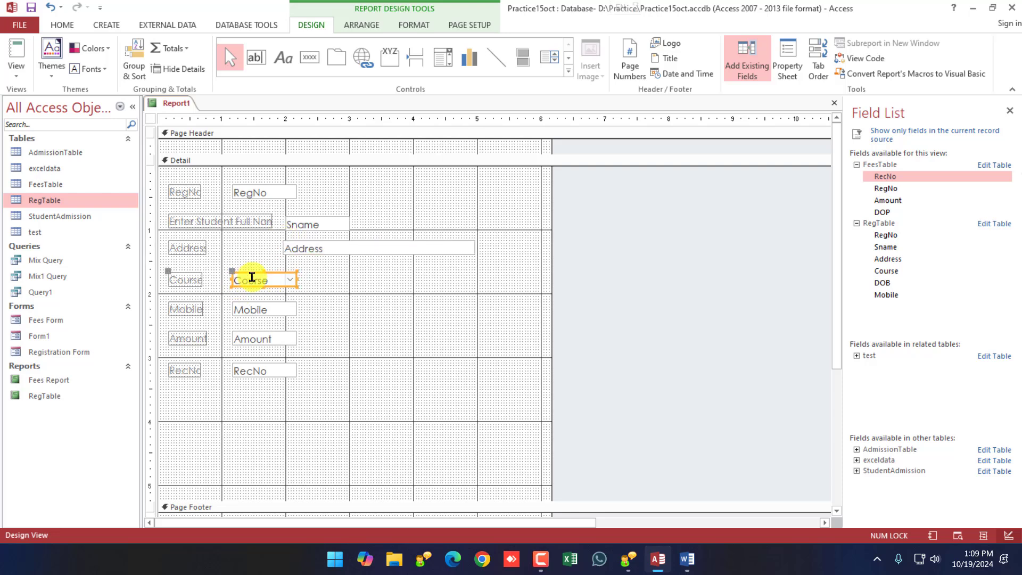
left_click(303, 242)
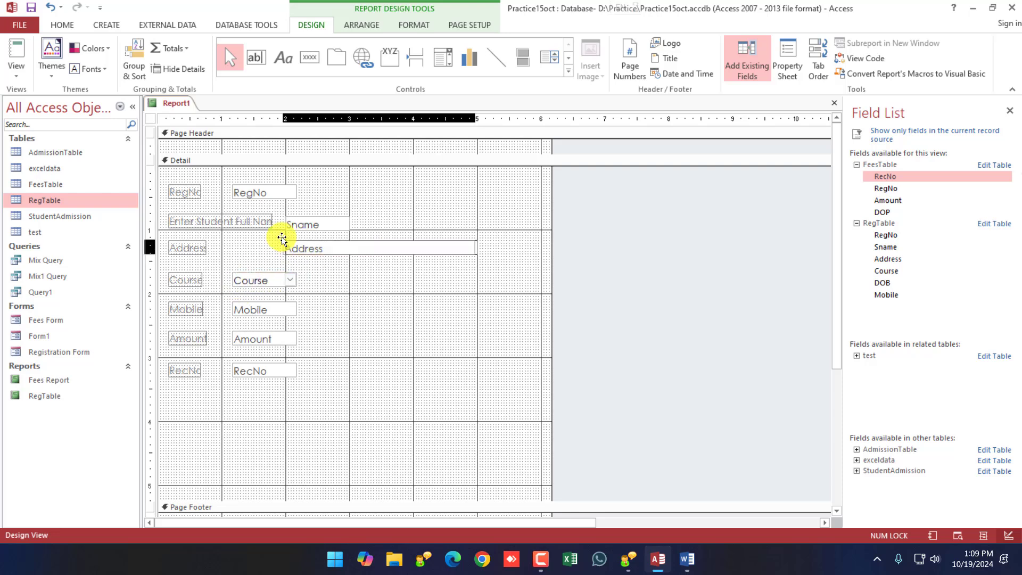
Step: Move the Course combo box into line below the Address text box
left_click(240, 273)
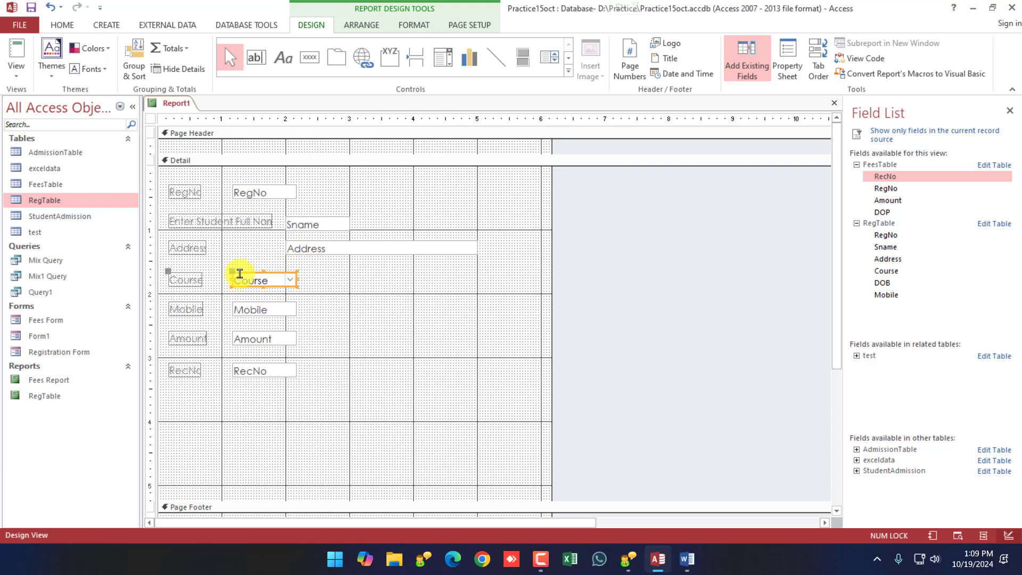
Step: Move the Course, Mobile, Amount, RecNo and RegNo field boxes across to line up with Sname near the 2-inch mark
left_click_drag(234, 272, 284, 271)
left_click(237, 306)
left_click_drag(233, 300, 285, 299)
left_click(246, 337)
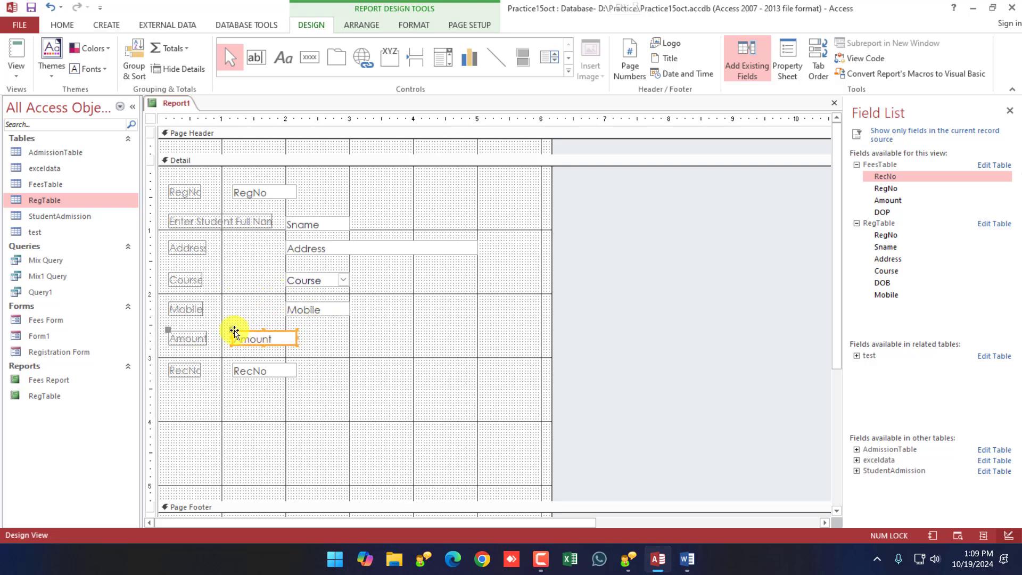
left_click_drag(230, 331, 283, 331)
left_click(244, 355)
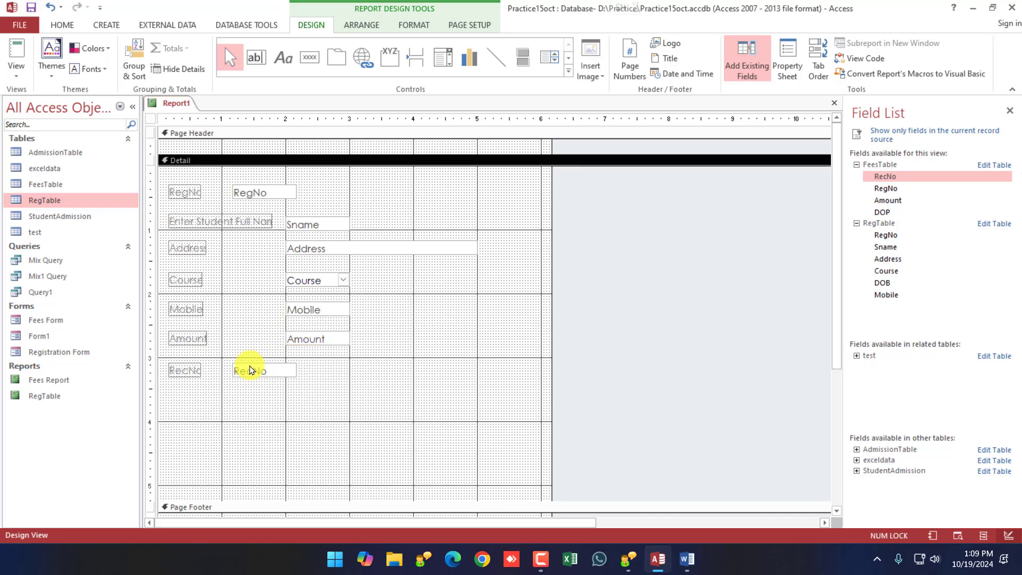
left_click(231, 363)
left_click_drag(230, 363, 281, 360)
left_click(283, 192)
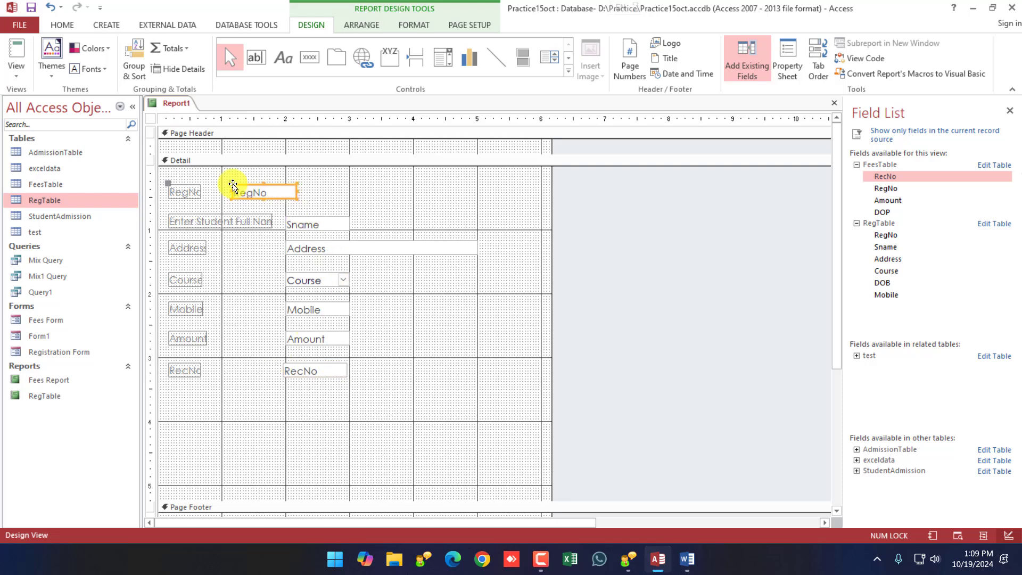
left_click_drag(230, 184, 283, 190)
left_click(387, 283)
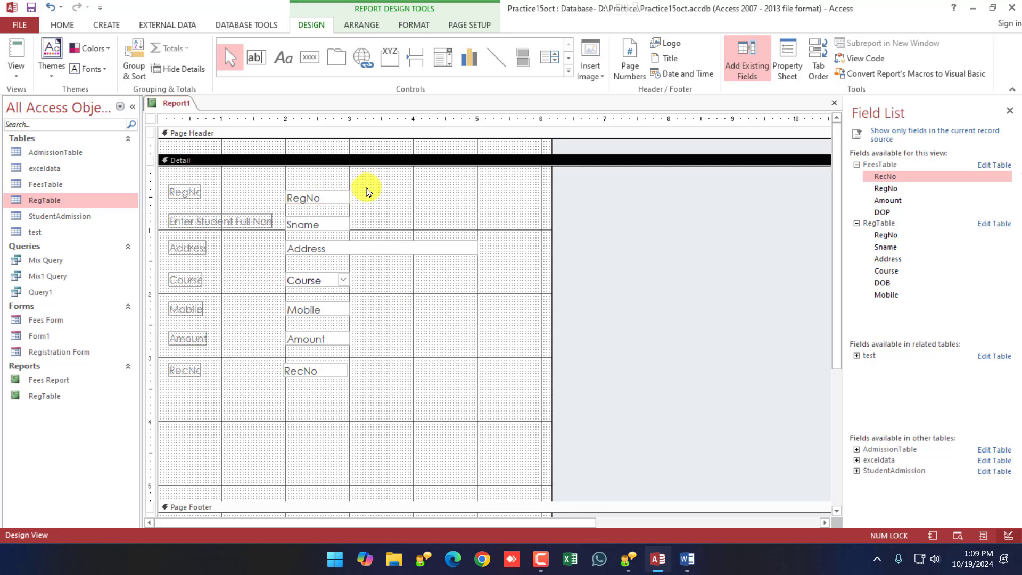
Step: Widen the RegNo, Sname, Course, Mobile, Amount and RecNo boxes together to about the 3.5-inch mark
left_click_drag(368, 186, 341, 240)
left_click(341, 279, "shift")
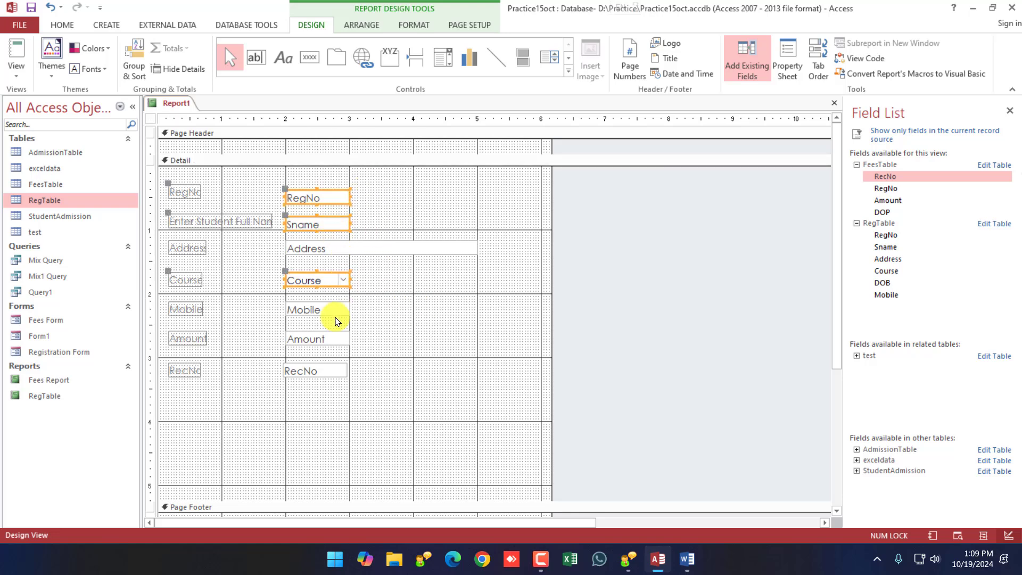
left_click(338, 309, "shift")
left_click(338, 340, "shift")
left_click(343, 372, "shift")
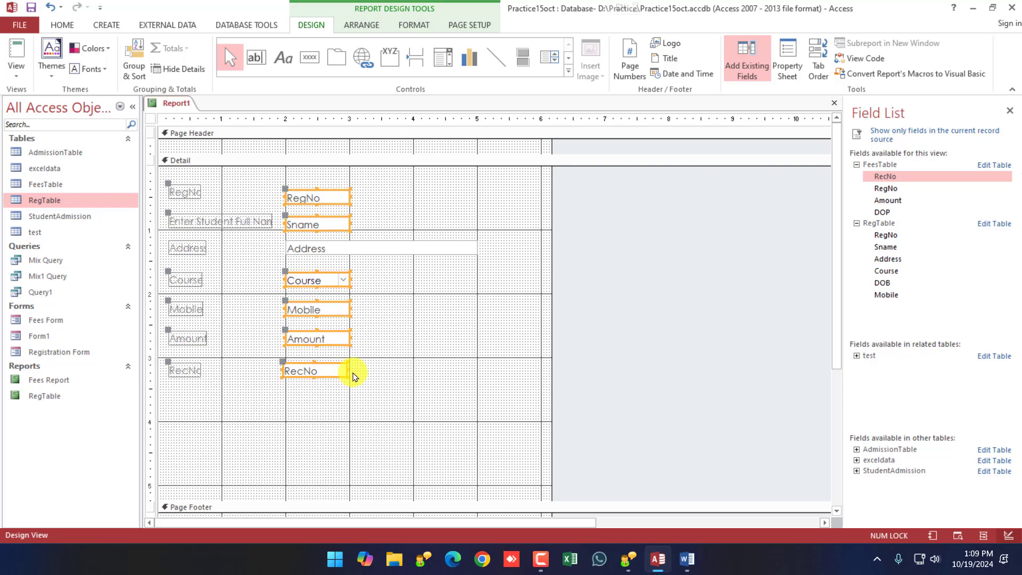
left_click_drag(345, 369, 383, 367)
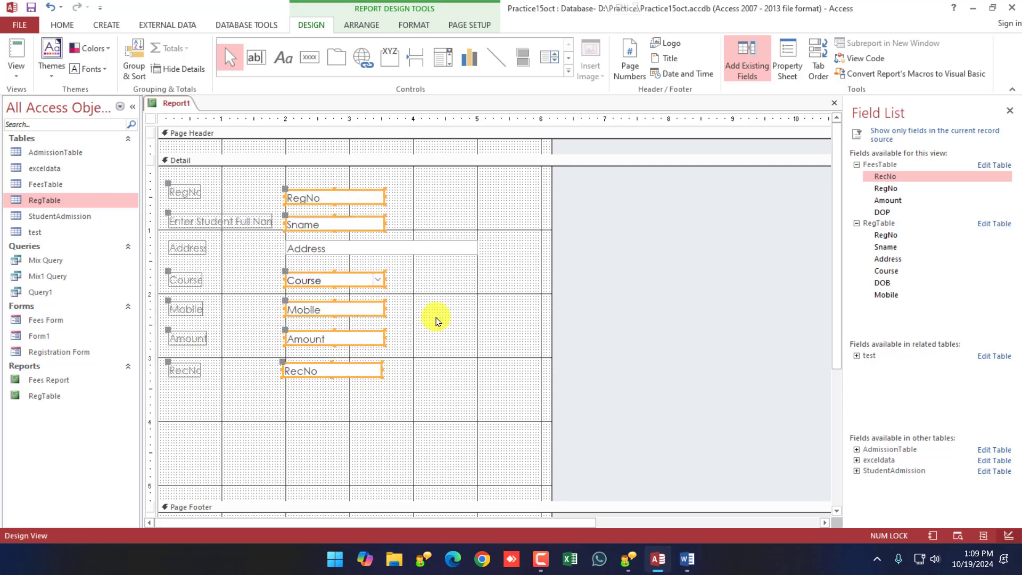
Step: Shorten the Address box so its end lines up with the other field boxes
left_click(456, 248)
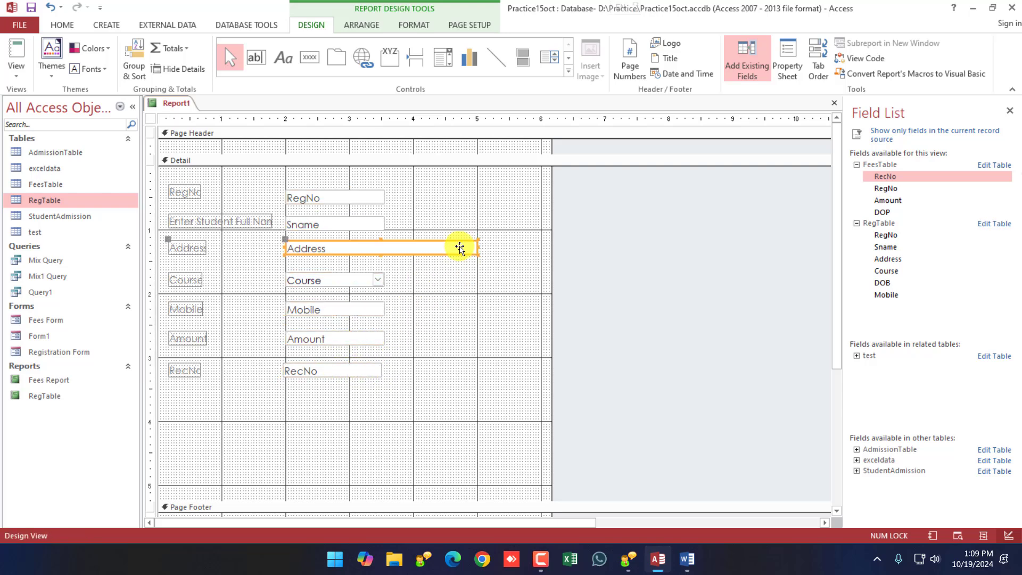
left_click_drag(477, 248, 384, 247)
left_click(476, 281)
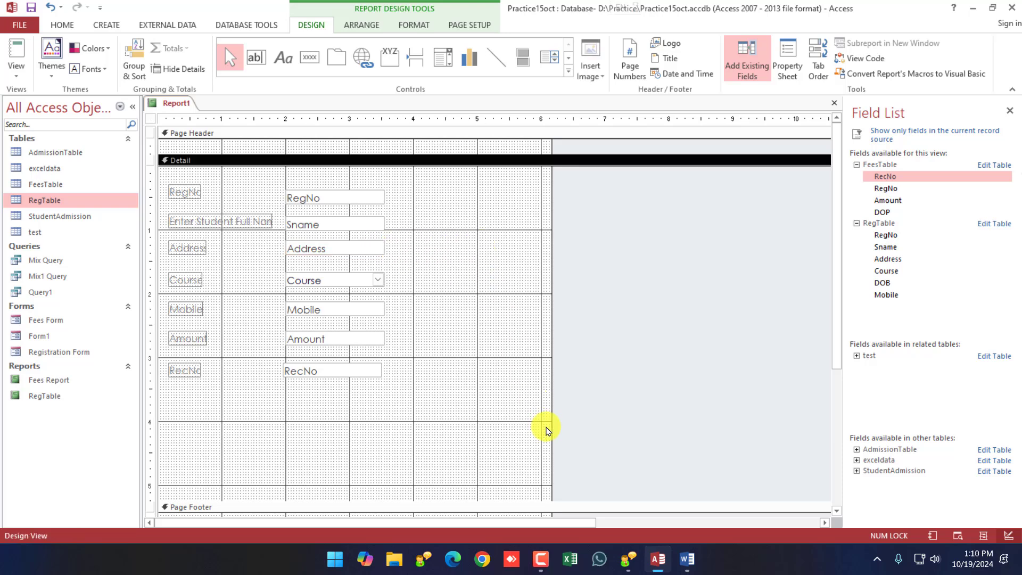
Step: Reduce the Detail section's height so the Page Footer sits just below the RecNo field
scroll(370, 479, "down", 2)
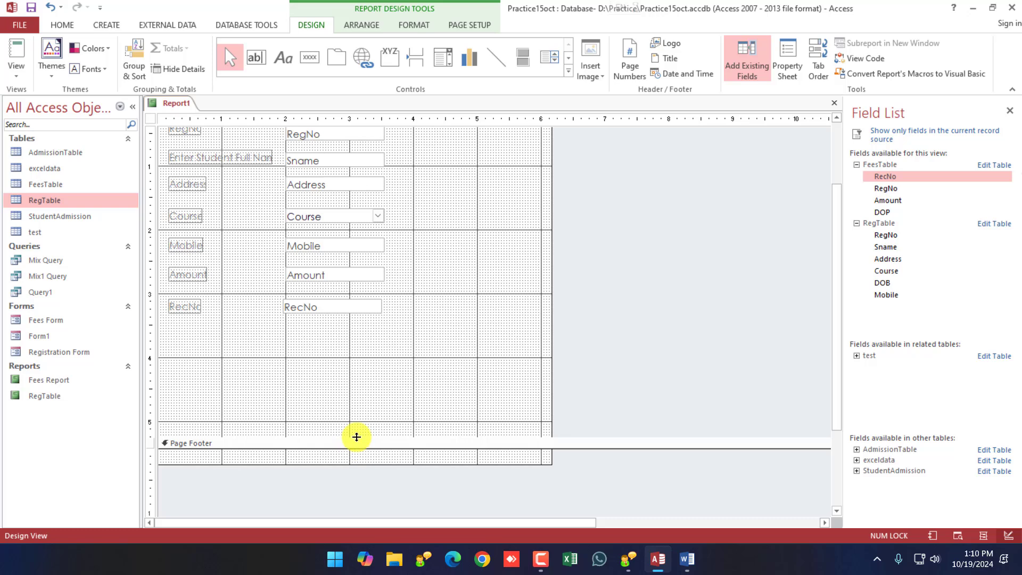
left_click_drag(356, 436, 349, 322)
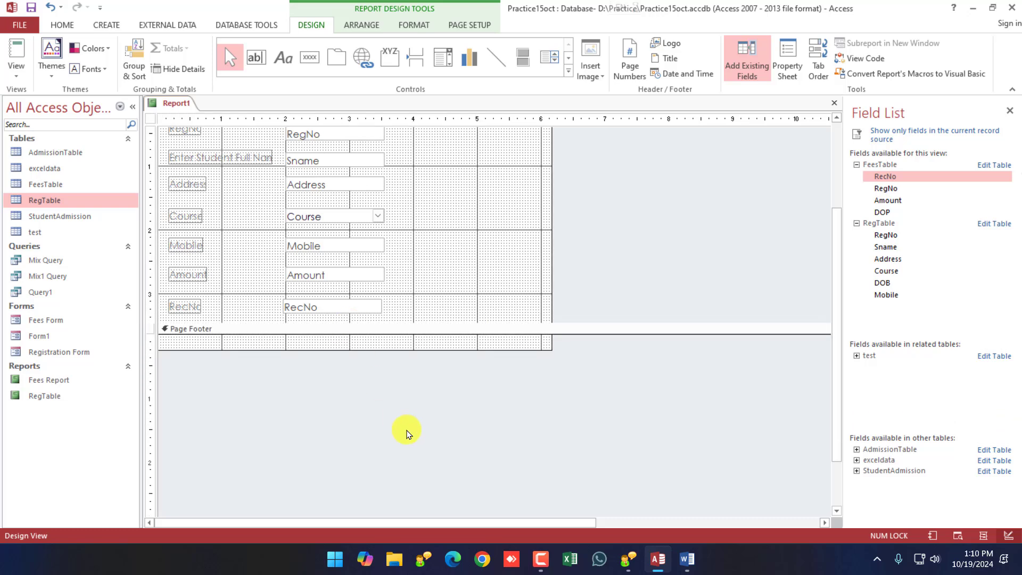
scroll(320, 351, "up", 2)
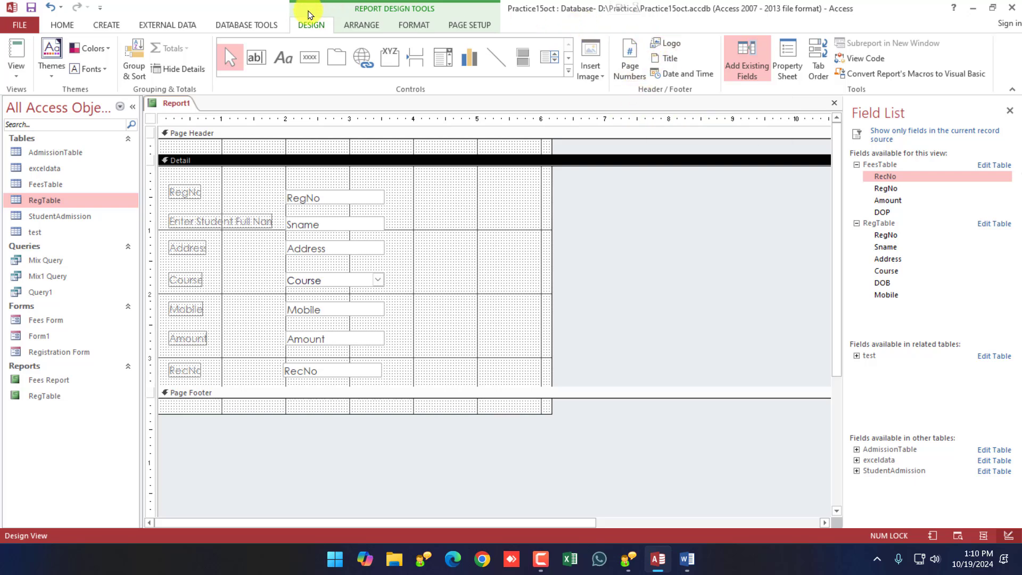
Step: Add the round blue emblem from Downloads as the logo and the title "Multi Table Report" to the report header
left_click(667, 43)
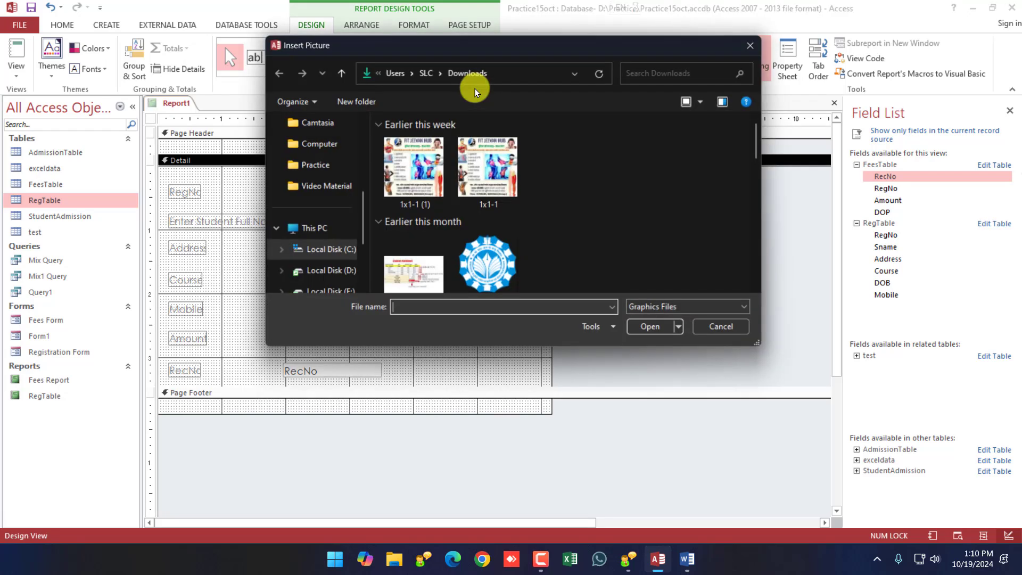
double_click(491, 288)
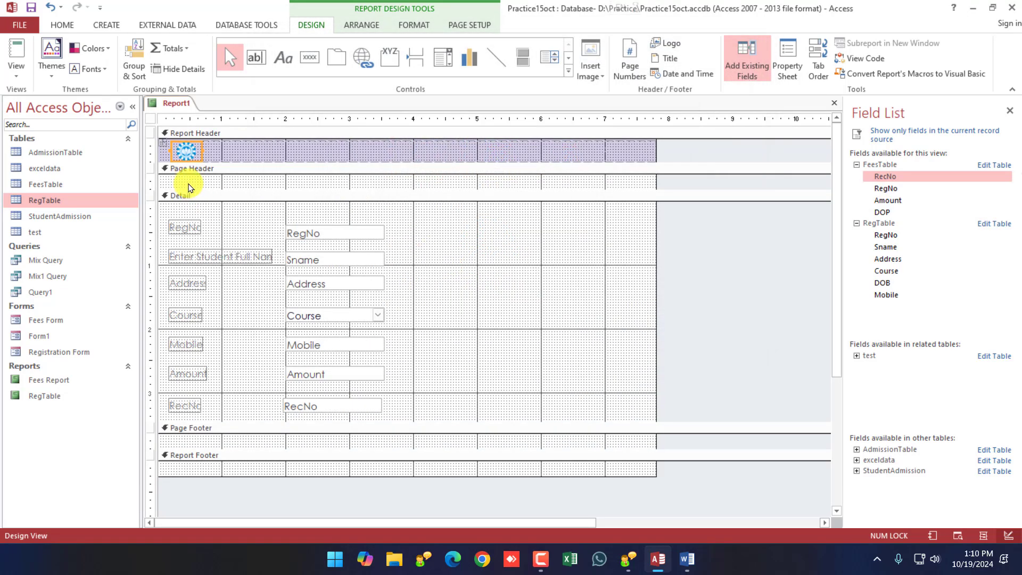
left_click(668, 59)
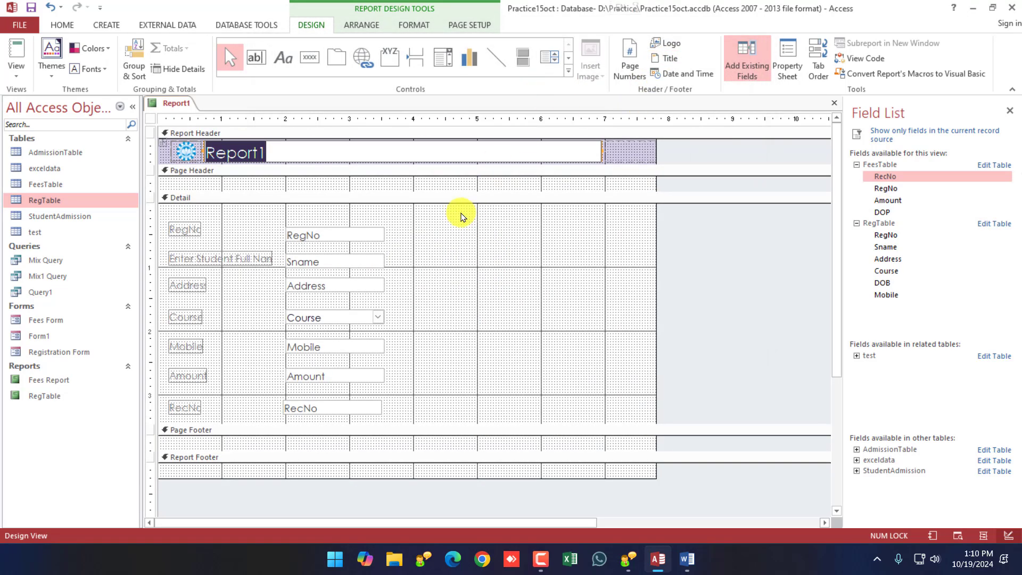
type("Multi Table")
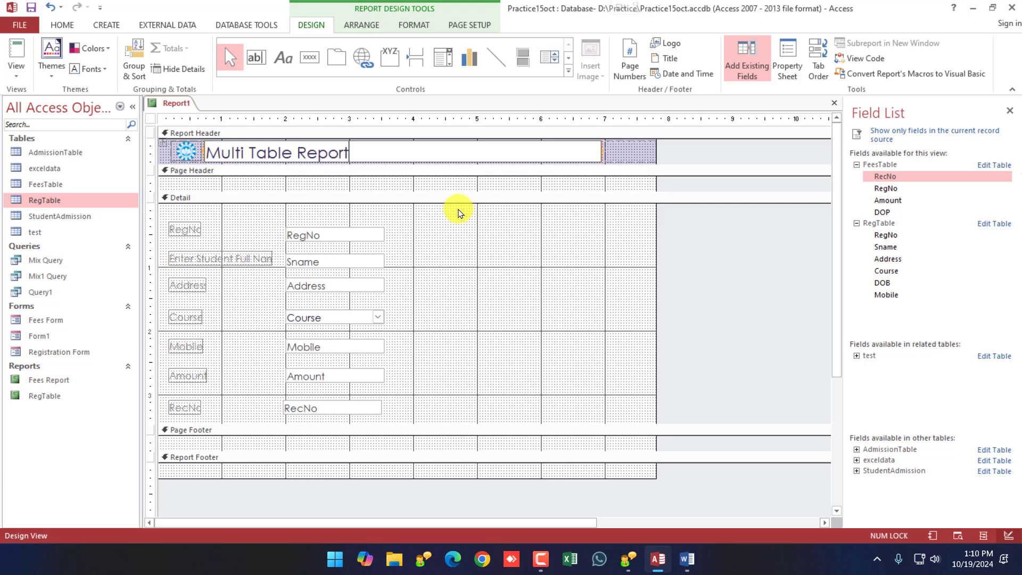
Step: Narrow the title box in the report header to end at about the 4.9-inch mark
left_click(595, 149)
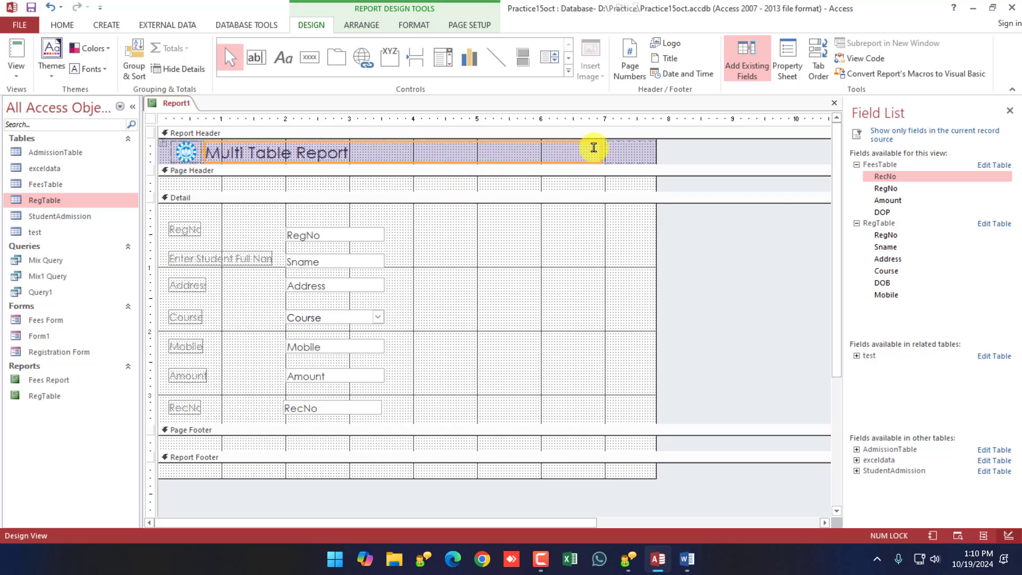
left_click_drag(598, 149, 469, 153)
left_click(609, 133)
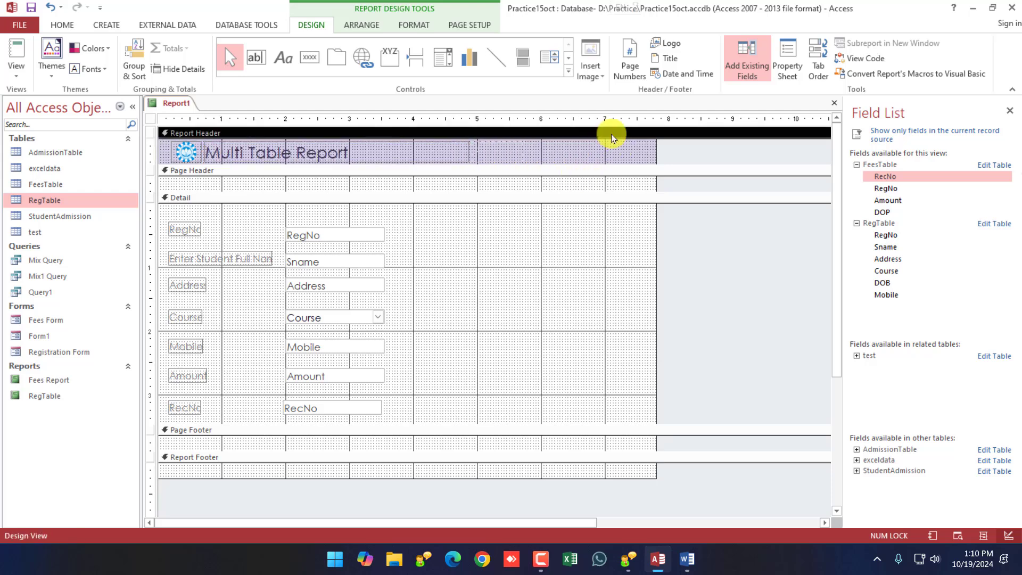
Step: Insert the date and time in the report header using the 19-Oct-24 and 1:10 PM formats
left_click(675, 75)
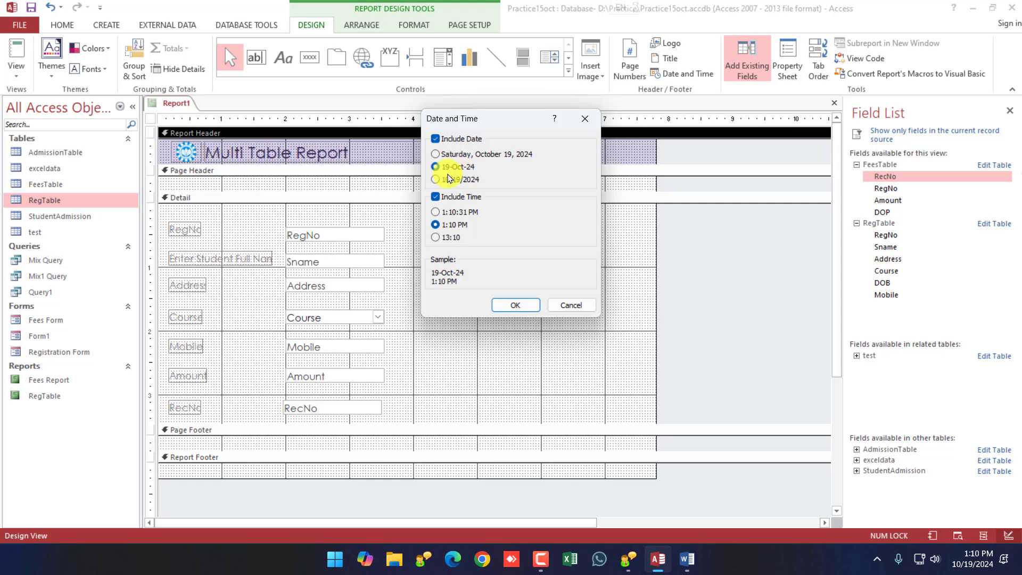
left_click(448, 169)
left_click(503, 303)
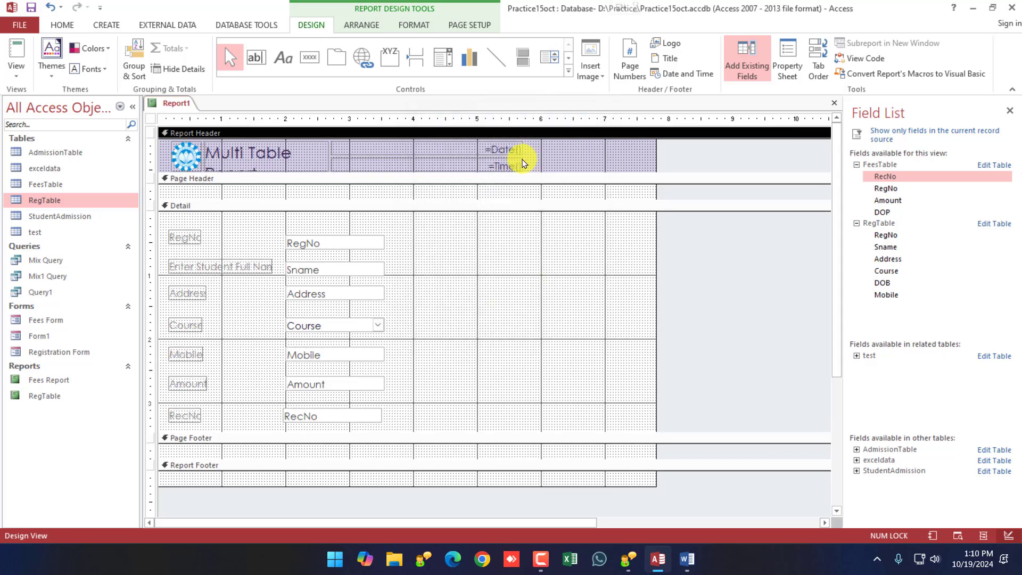
left_click(515, 155)
left_click(518, 165, "shift")
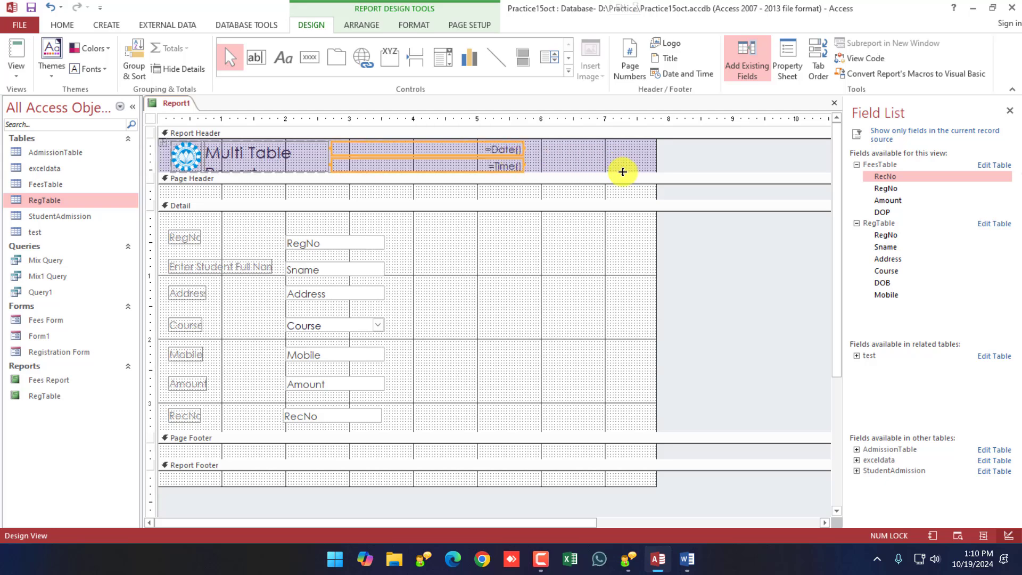
left_click(516, 284)
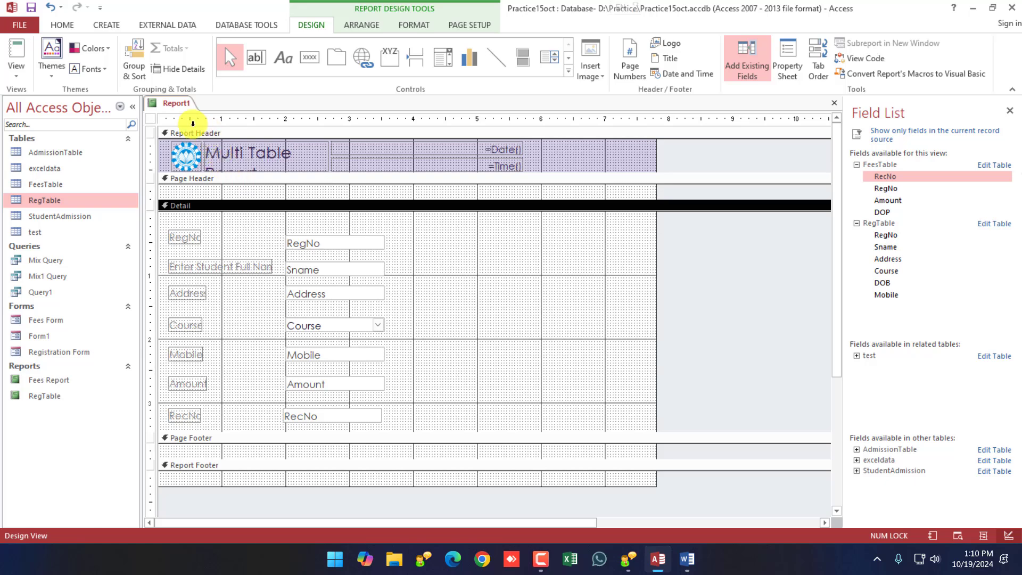
Step: Insert a right-aligned page number in Page N format at the bottom of the page
left_click(334, 452)
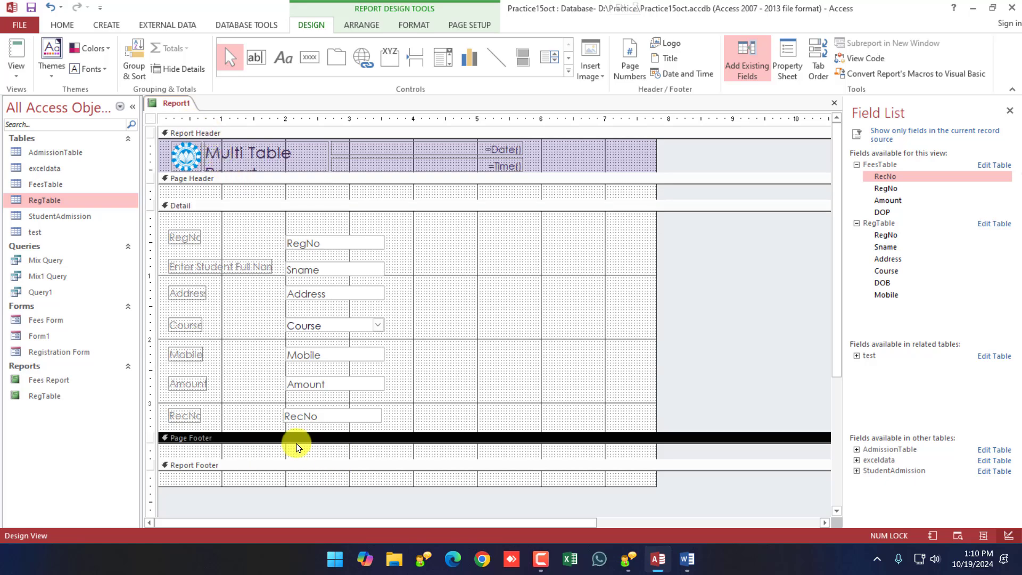
left_click(632, 75)
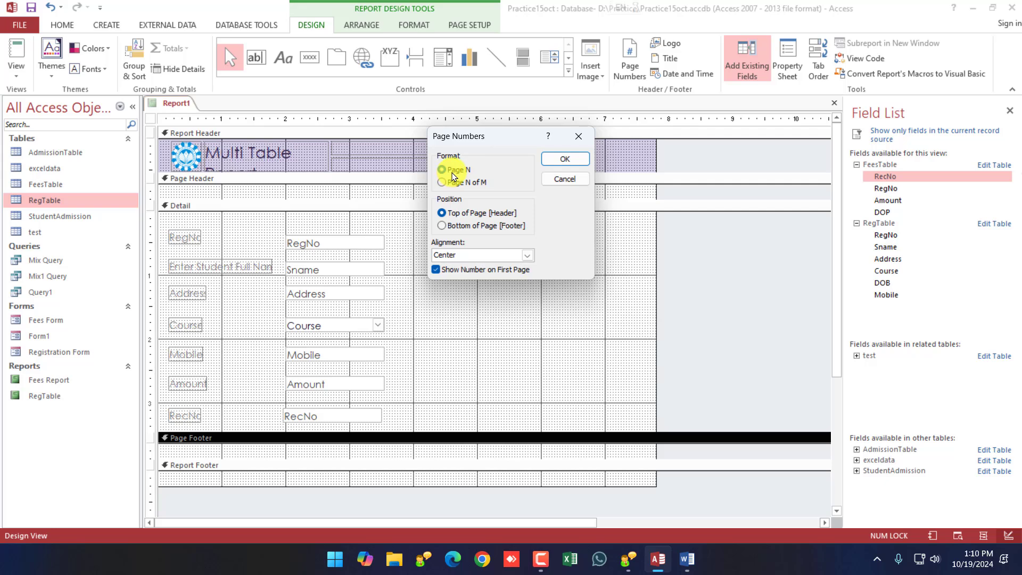
left_click(451, 219)
left_click(446, 233)
left_click(453, 257)
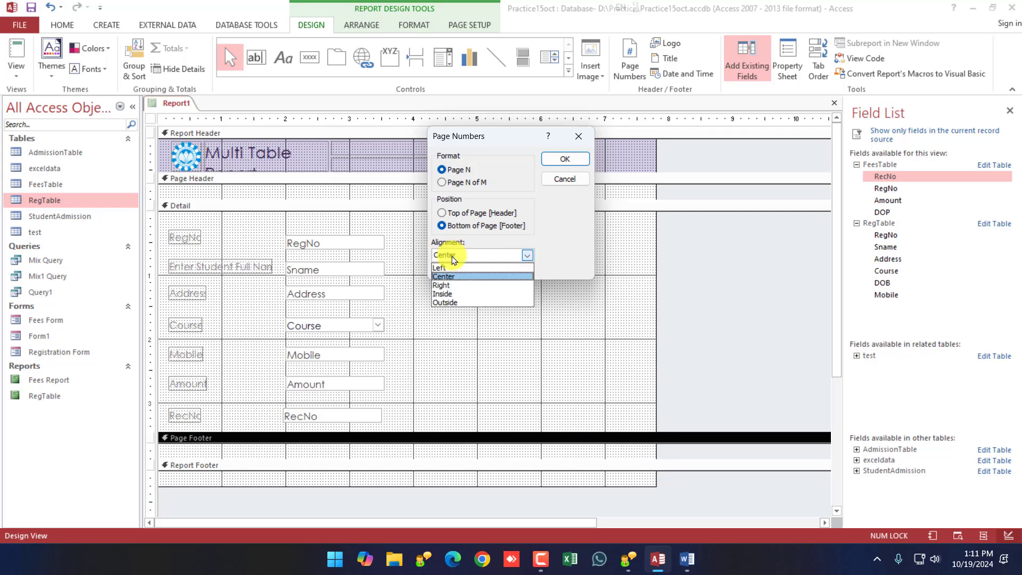
left_click(442, 284)
left_click(564, 159)
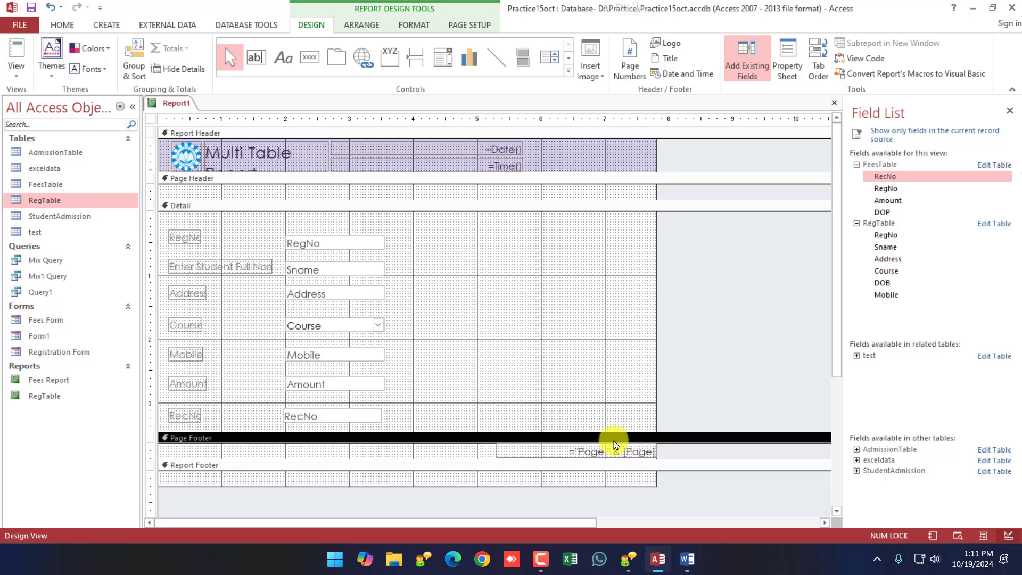
left_click(467, 475)
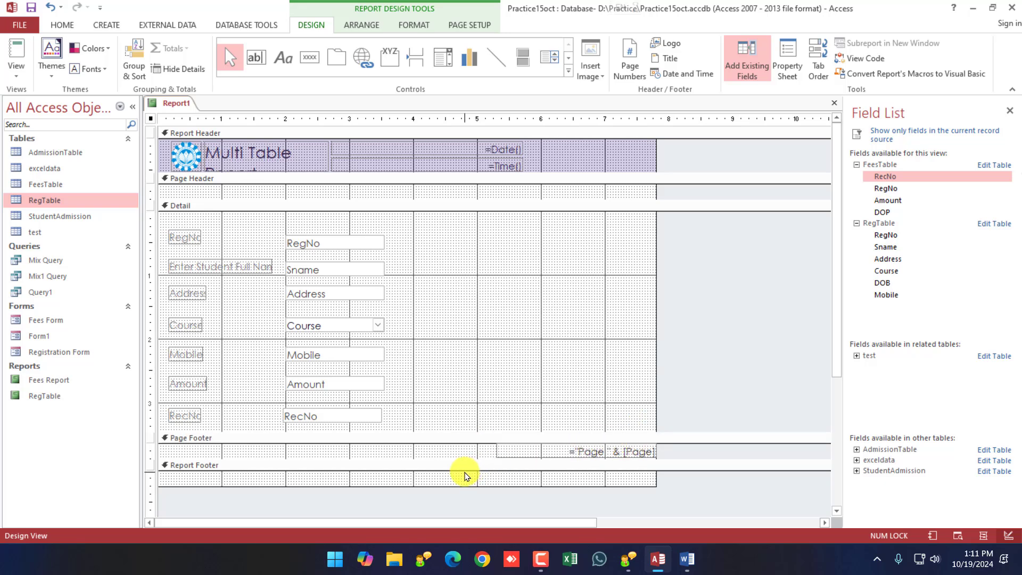
left_click(467, 477)
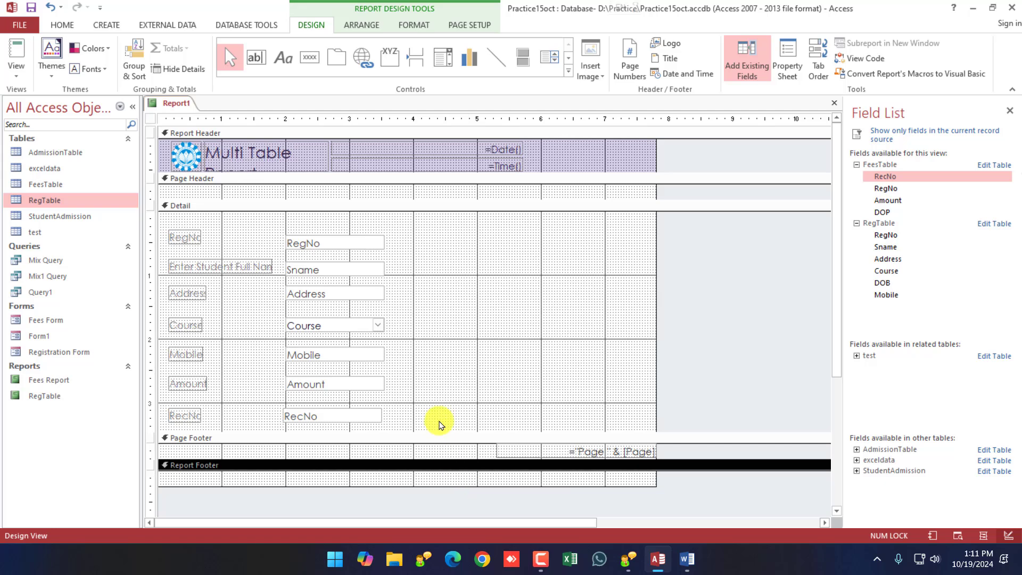
Step: Save the report as "Multi Table Report"
right_click(184, 110)
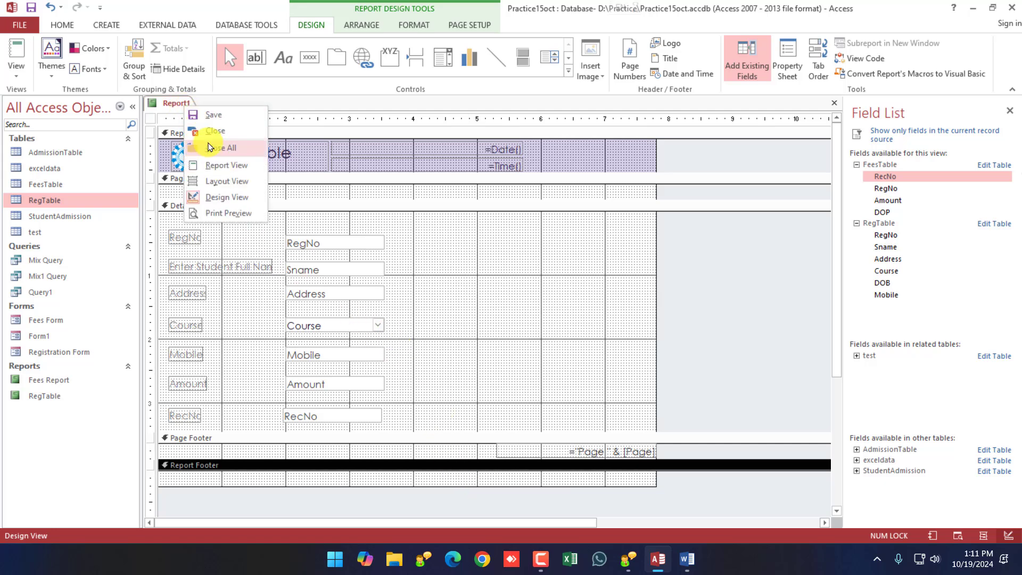
left_click(202, 120)
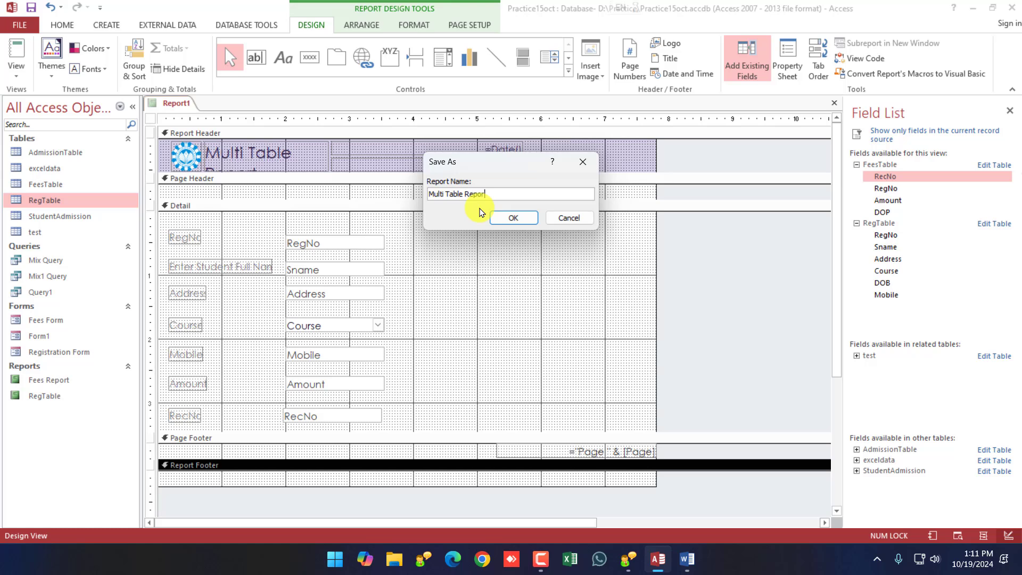
left_click(521, 218)
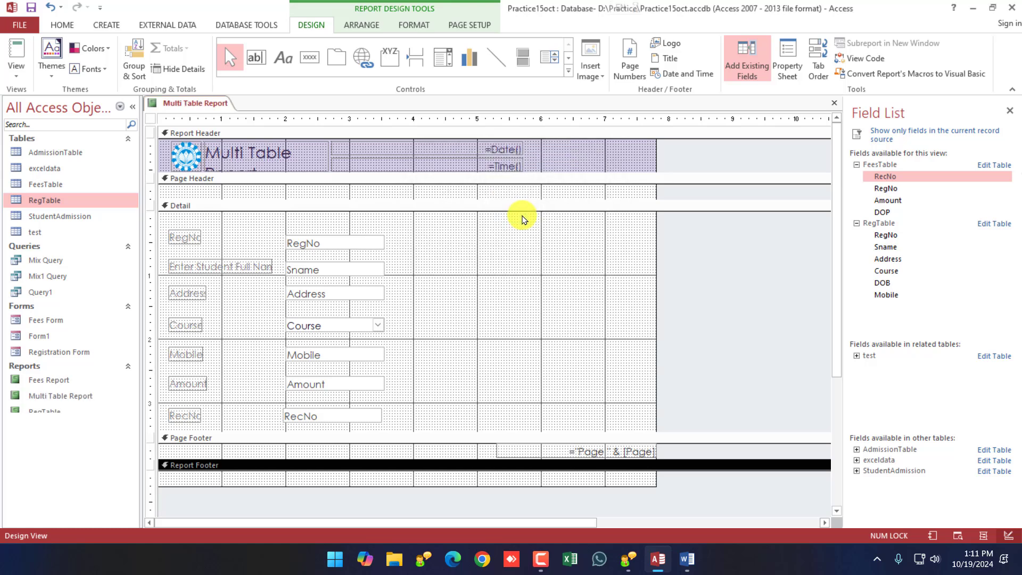
Step: Check the finished layout in Report View and return to Design View
right_click(183, 102)
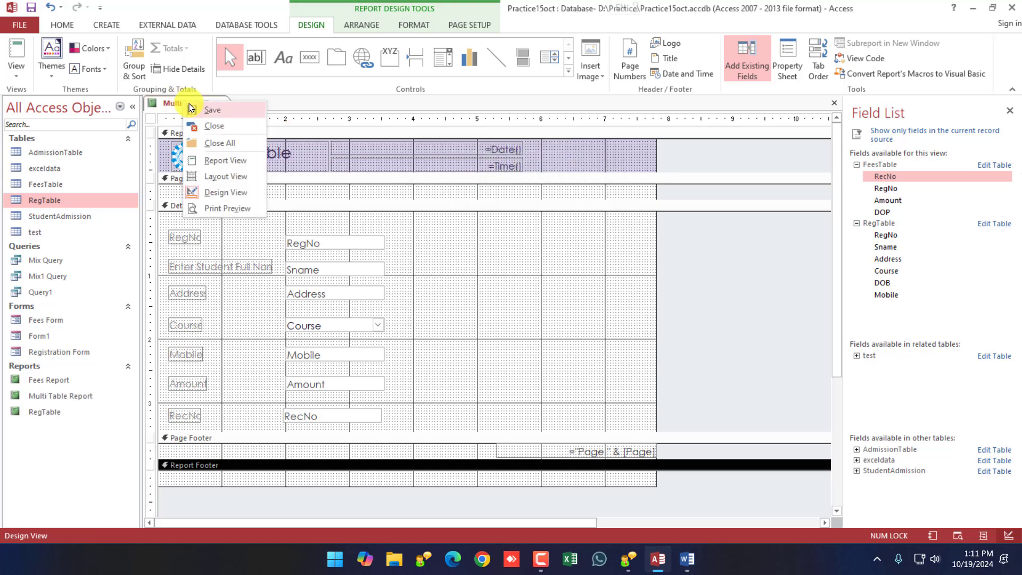
left_click(229, 158)
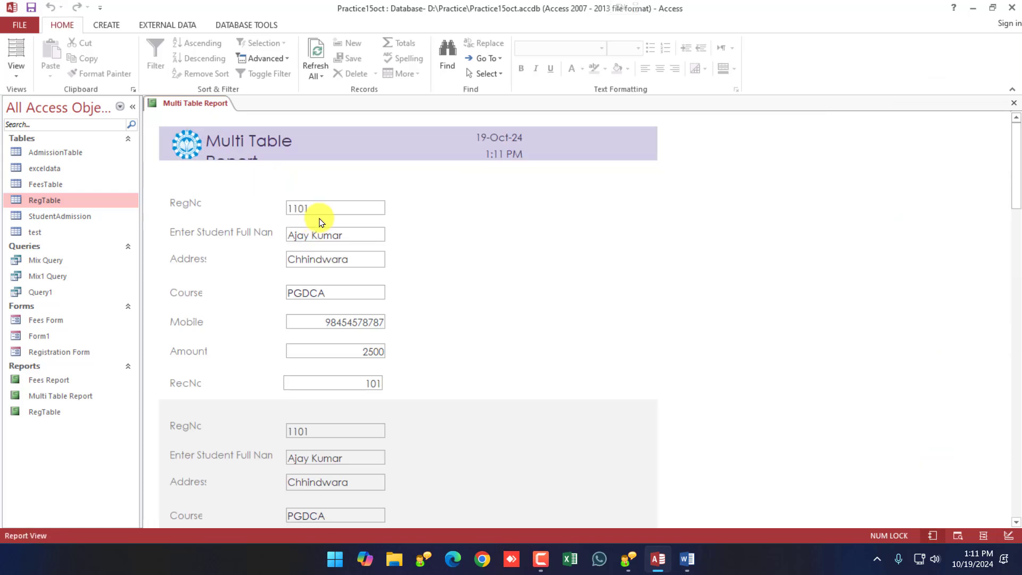
right_click(180, 103)
left_click(212, 194)
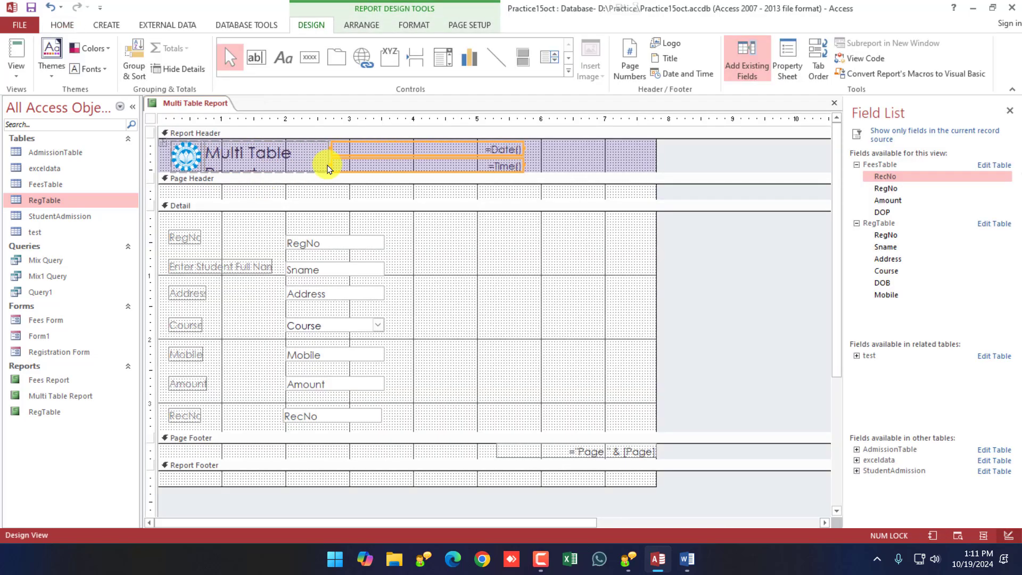
Step: Widen the title label in the report header so that Multi Table Report fits on one line
left_click(330, 165)
left_click(331, 164)
left_click(304, 152)
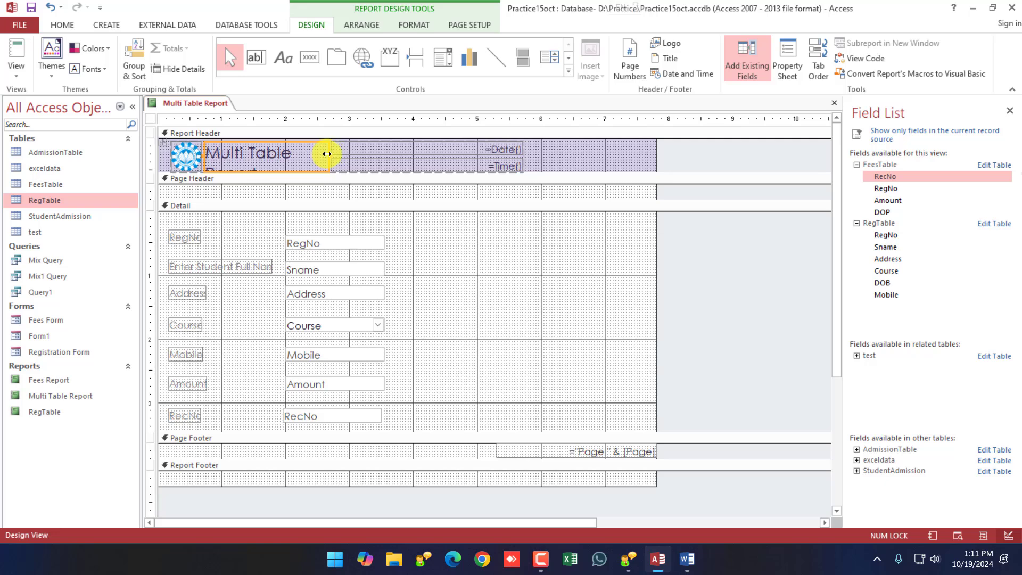
left_click_drag(326, 153, 379, 156)
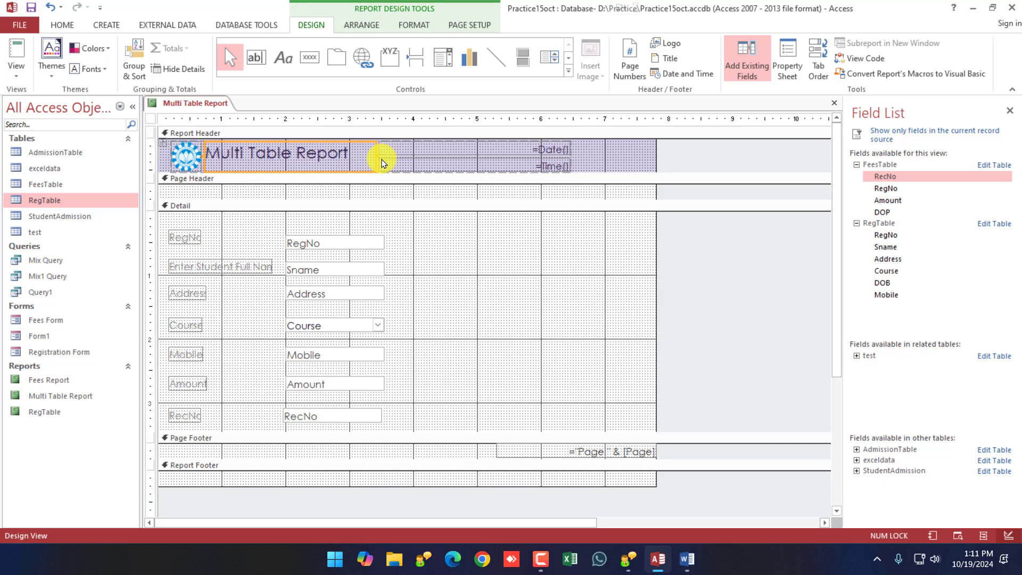
Step: Review the header and the records of the report in Report View
right_click(193, 103)
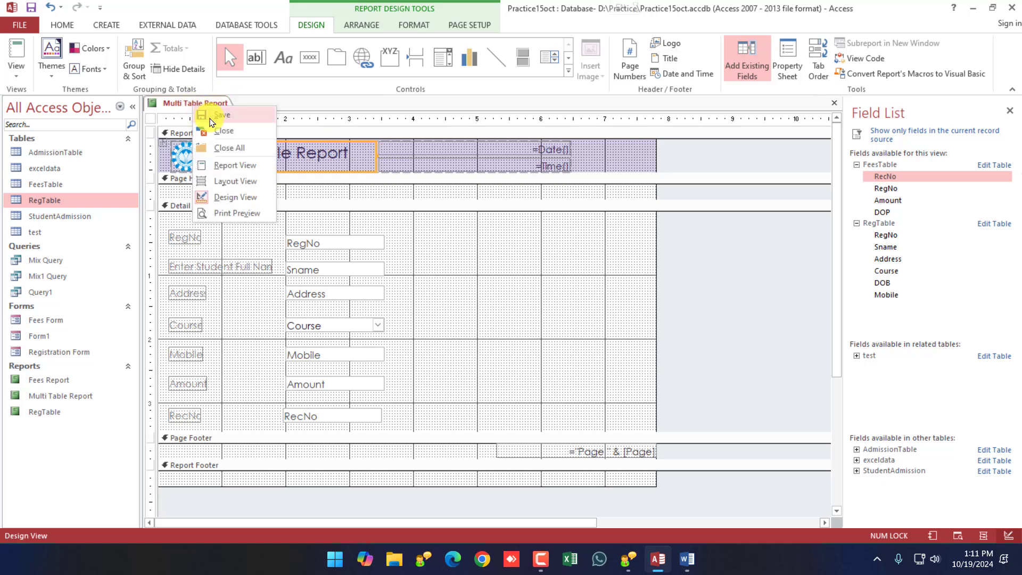
left_click(234, 165)
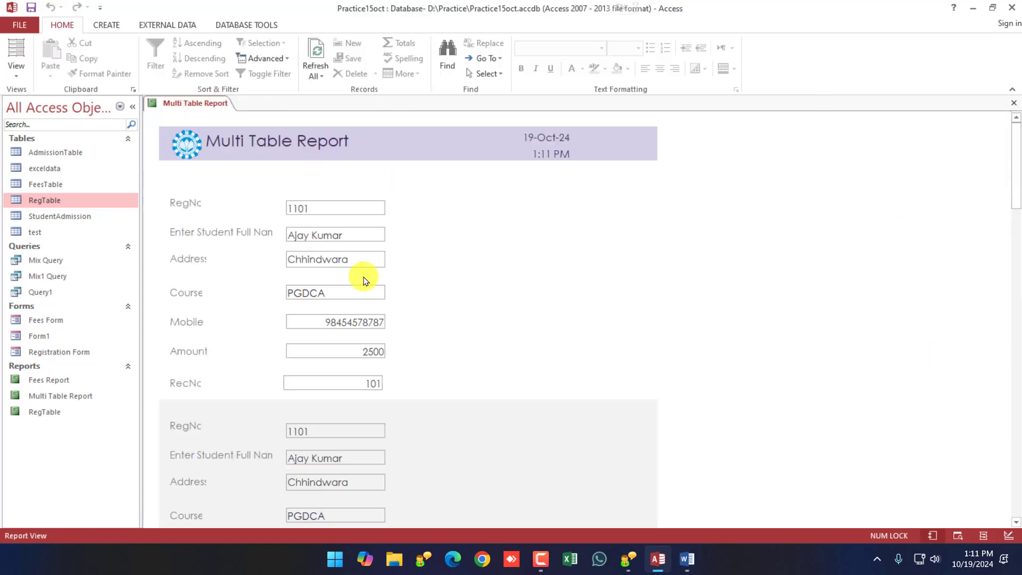
scroll(361, 275, "down", 1)
scroll(364, 274, "up", 1)
scroll(359, 278, "down", 20)
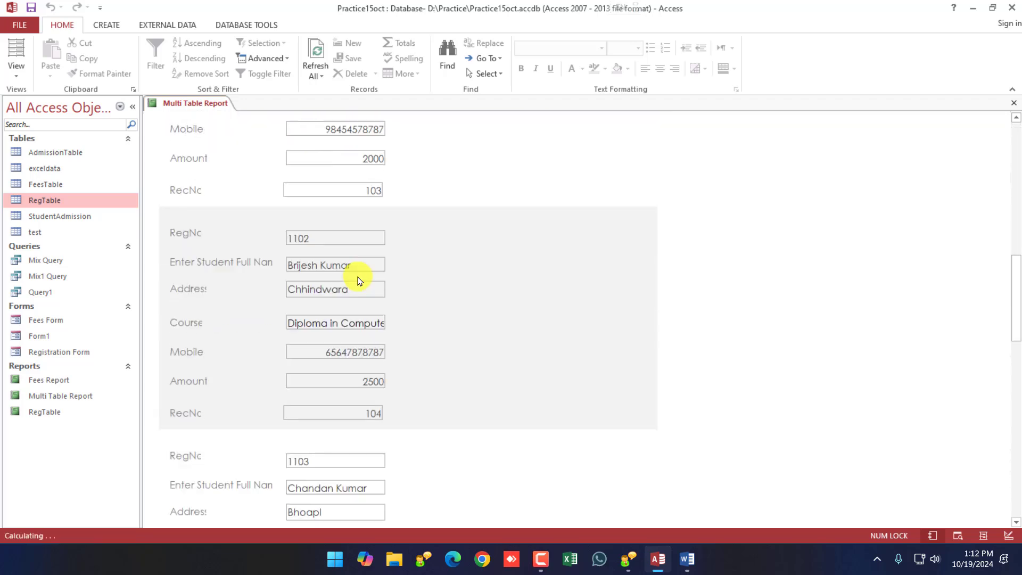
scroll(358, 280, "down", 6)
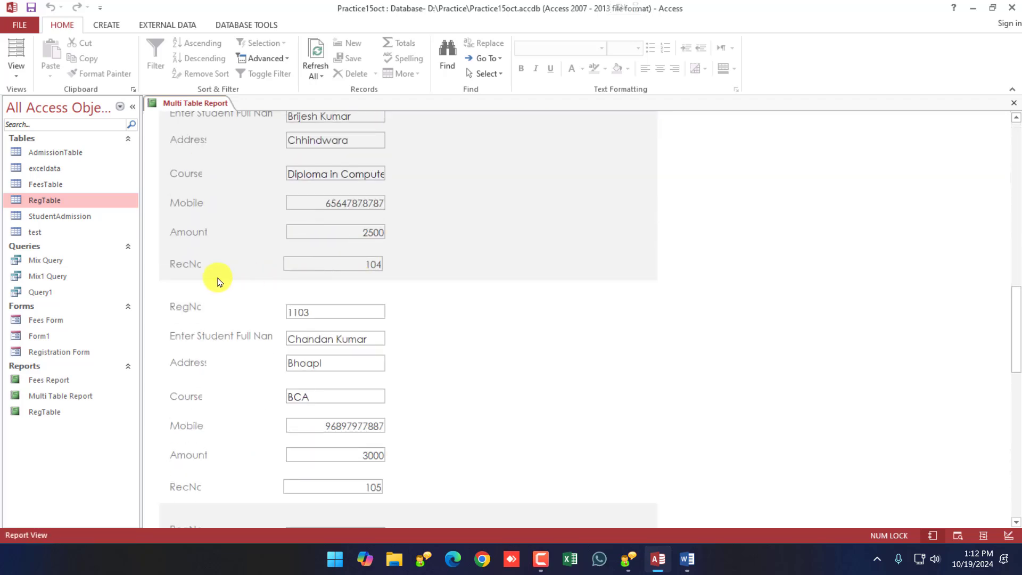
Step: Open Fees Report to compare its tabular layout, and return to Multi Table Report in Design View
double_click(53, 381)
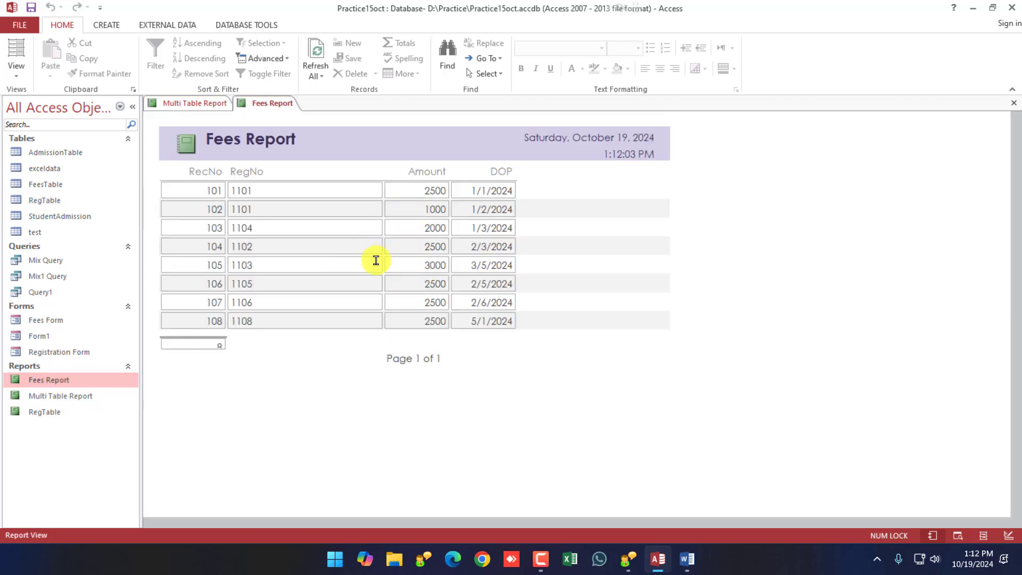
double_click(67, 396)
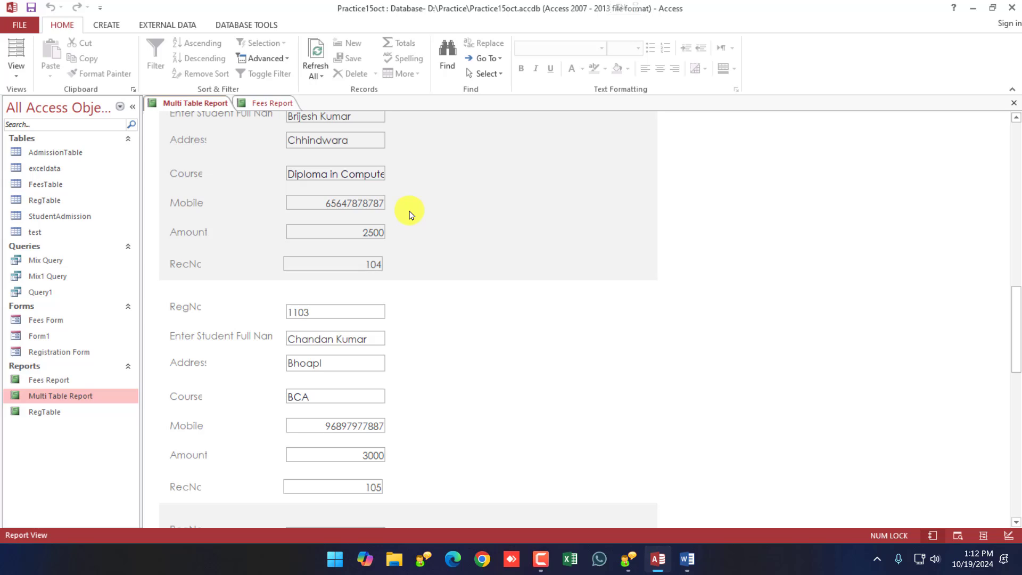
right_click(196, 105)
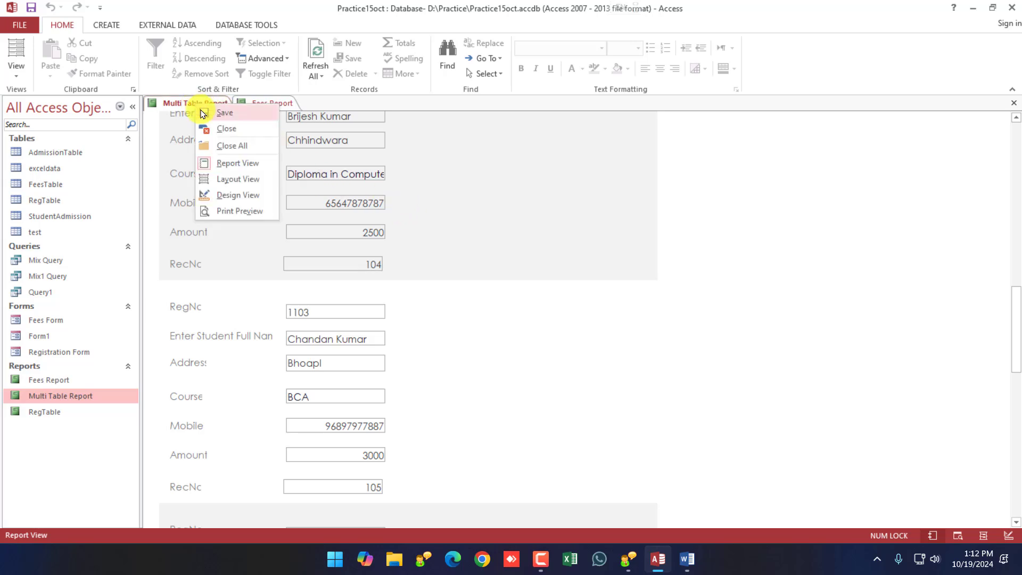
left_click(237, 200)
Step: Move the RegNo label from the Detail section into the Page Header, slightly in from the report's edge
left_click(184, 235)
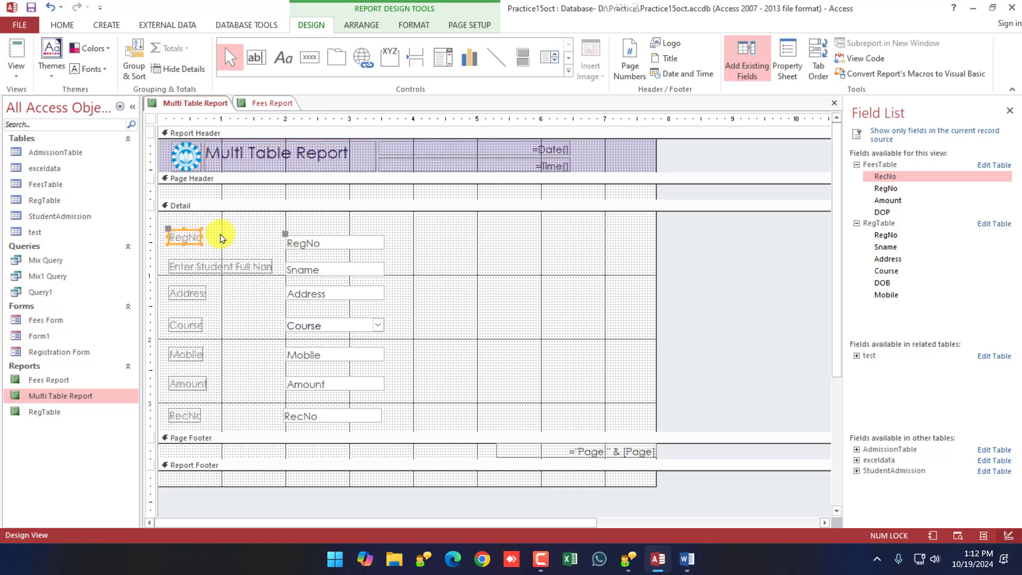
left_click(180, 235)
left_click(464, 193)
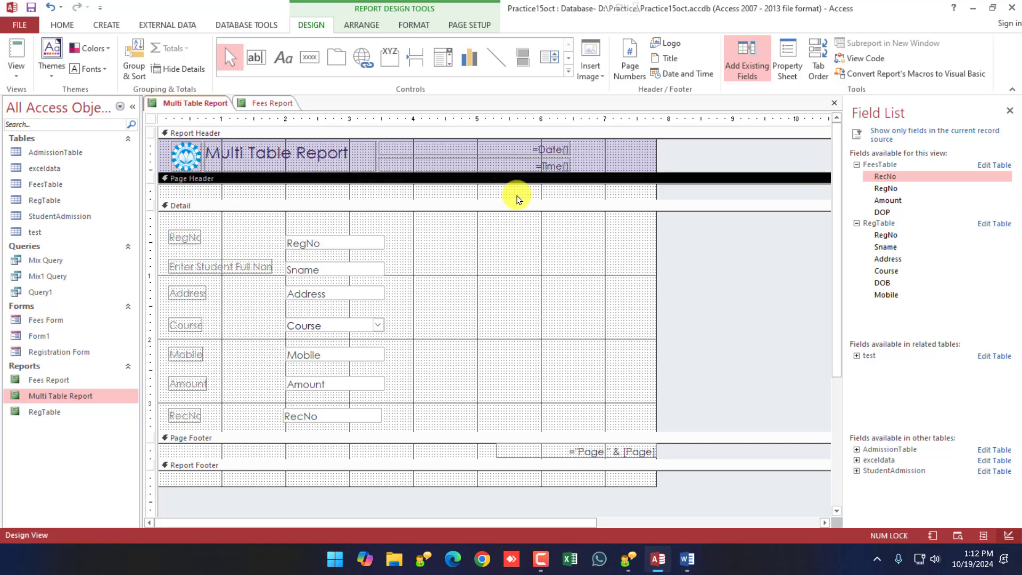
left_click(183, 235)
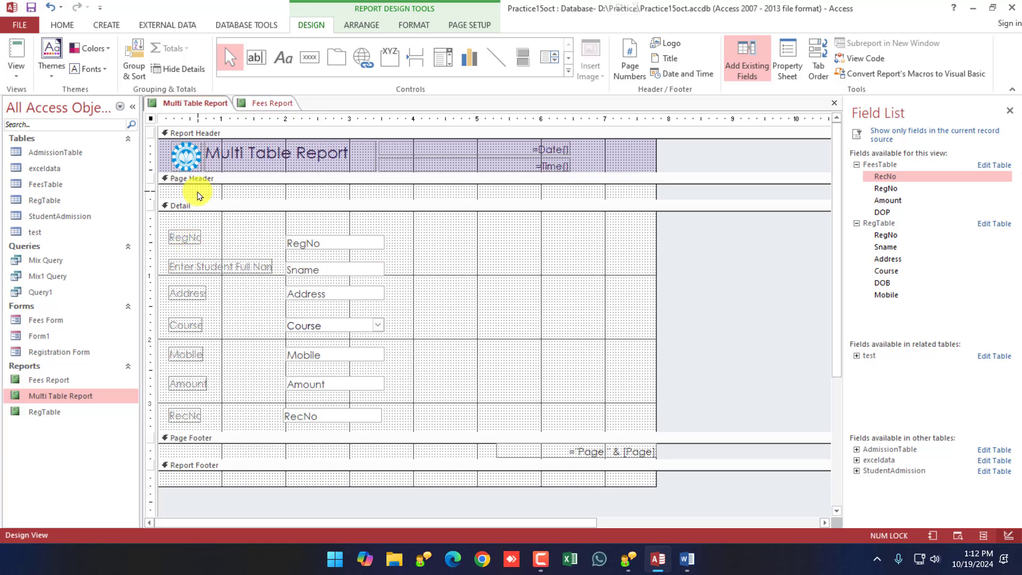
left_click(198, 195)
left_click(175, 234)
key("Delete")
left_click(187, 192)
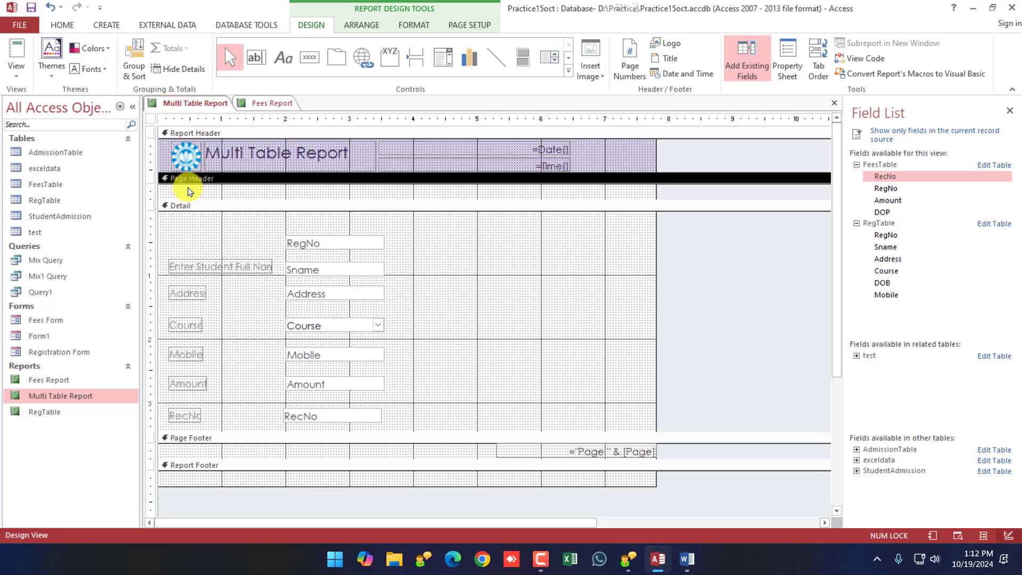
key("ctrl+v")
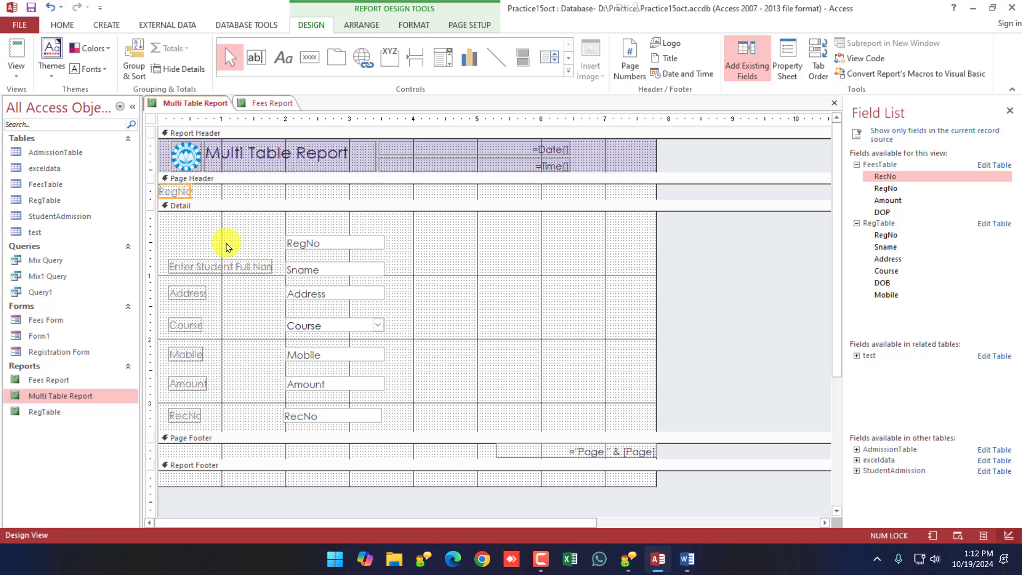
key("Right")
key("Right")
key("Right")
Step: Place the RegNo field at the start of the Detail section beneath its header label and narrow it to column width
left_click(322, 245)
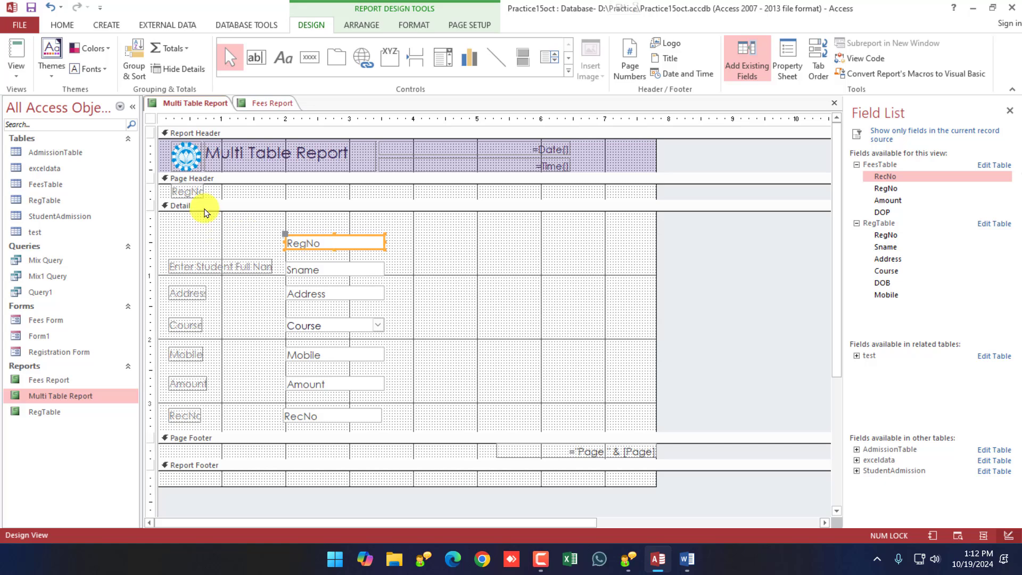
left_click(195, 191)
left_click(329, 240)
left_click(324, 238)
left_click_drag(324, 236, 211, 218)
left_click_drag(275, 225, 226, 222)
Step: Move the Enter Student Full Name label from the Detail section into the Page Header, beside the RegNo label
left_click(207, 271)
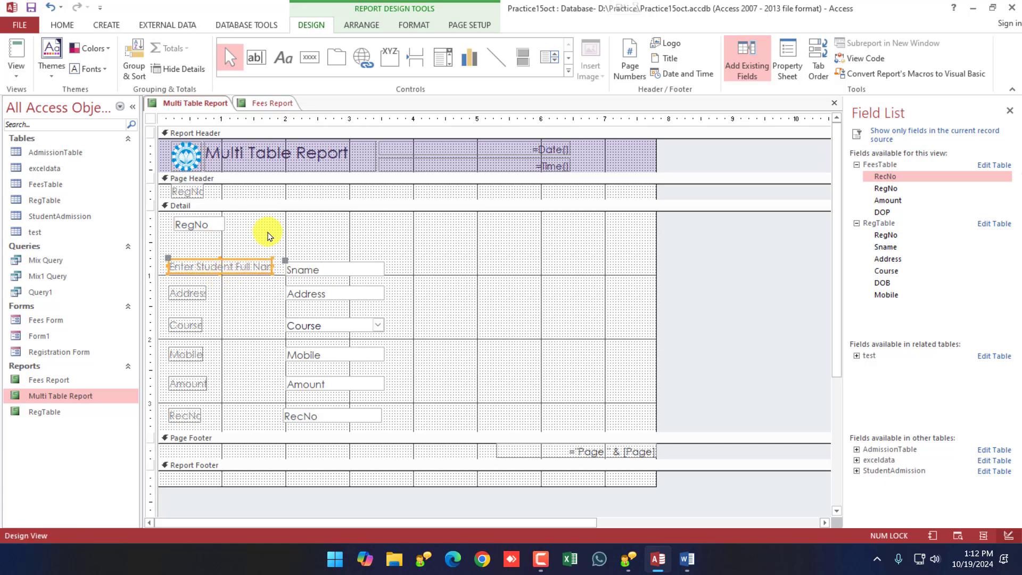
left_click(298, 193)
left_click(203, 270)
key("Delete")
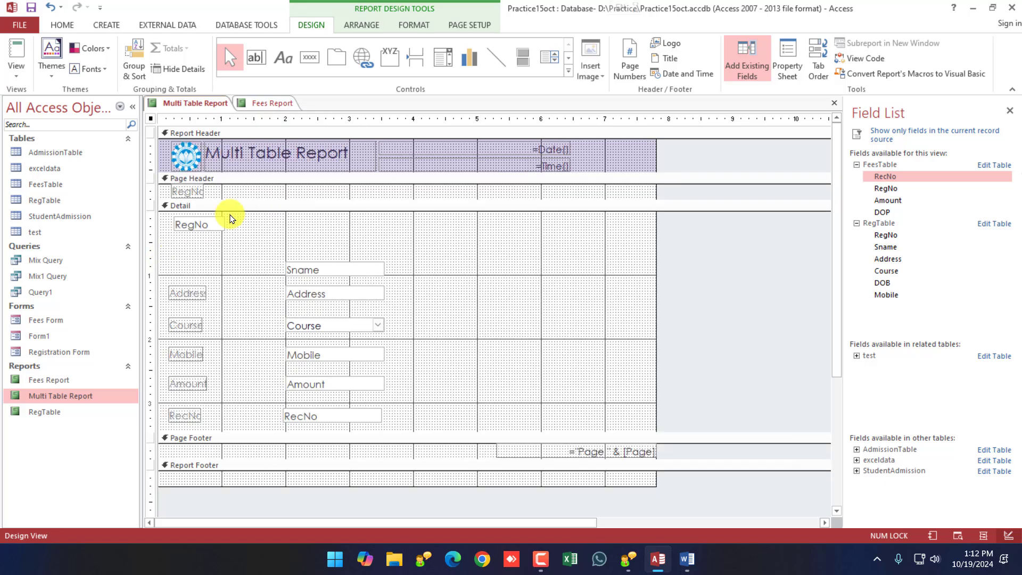
left_click(285, 181)
key("ctrl+v")
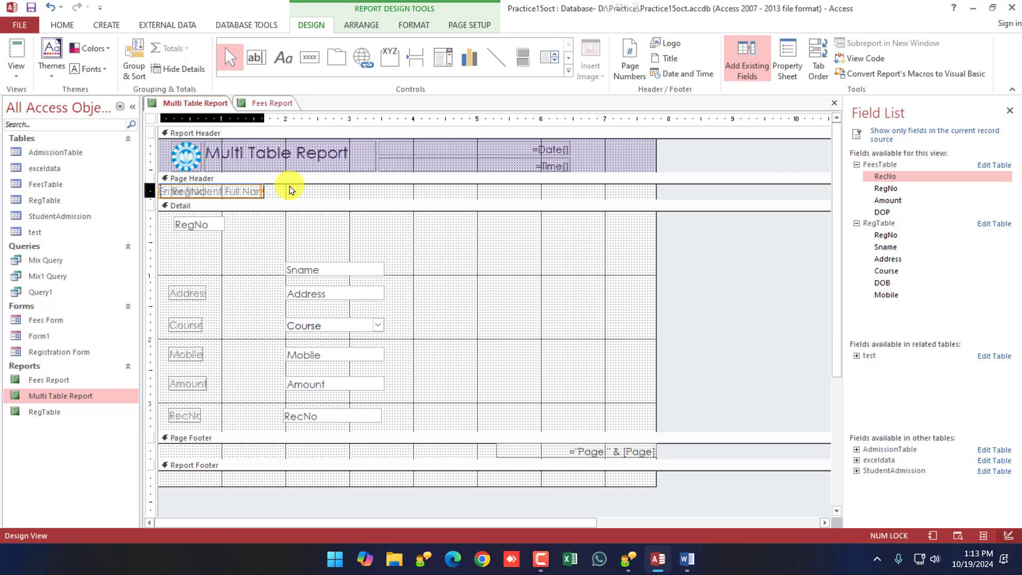
key("Right")
key("Right")
key("Right")
key("Right")
key("Right")
key("Right")
key("Right")
key("Right")
key("Right")
key("Right")
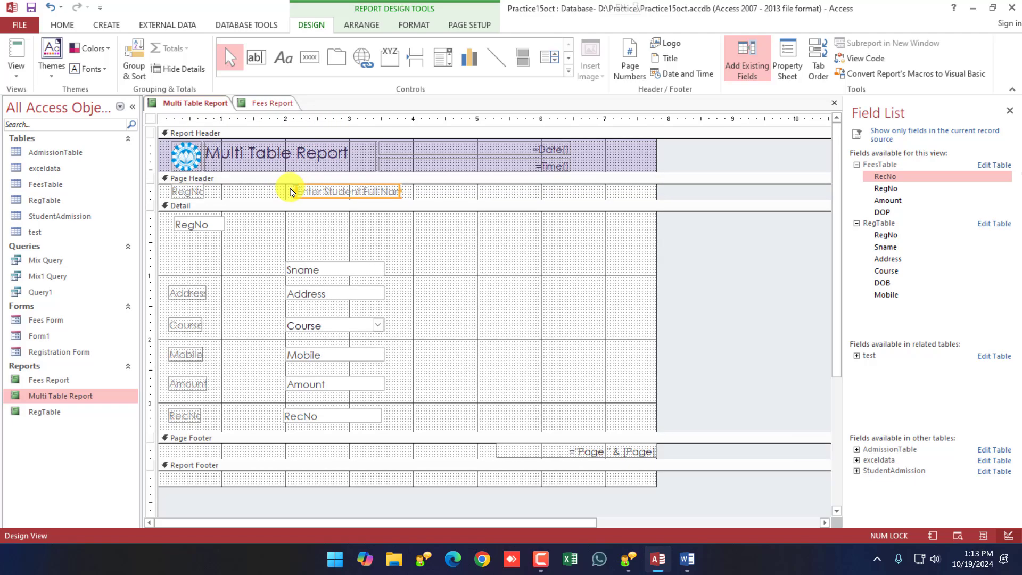
key("Left")
key("Left")
key("Left")
key("Left")
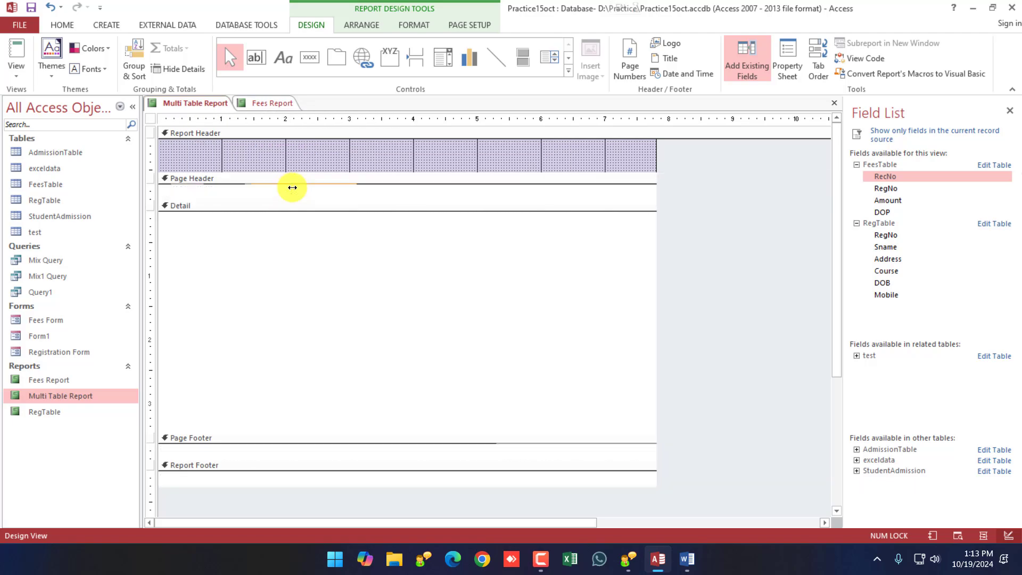
key("Left")
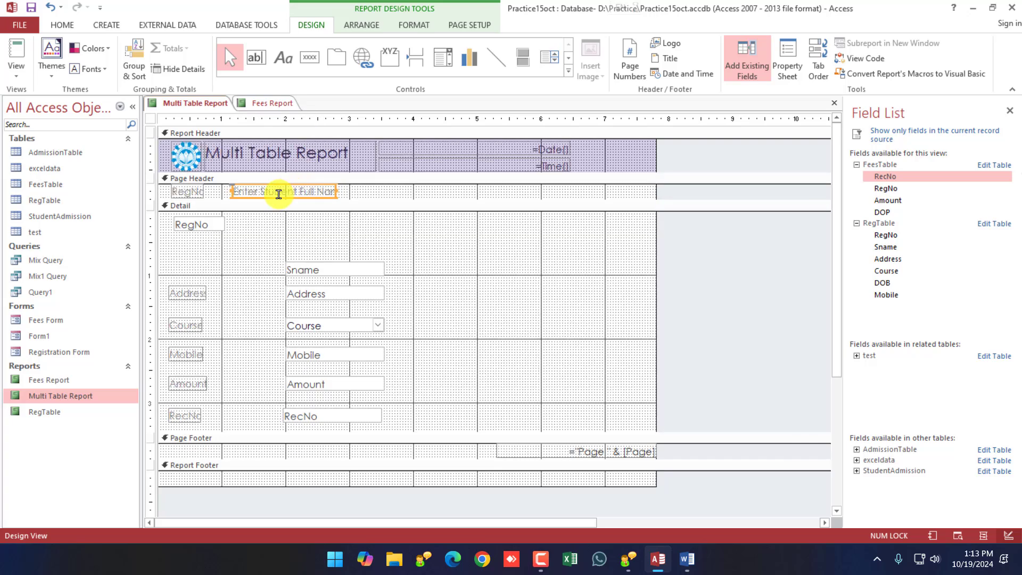
Step: Change the full name label's caption to Student Name and place the Sname field beneath it in the Detail section
left_click(273, 192)
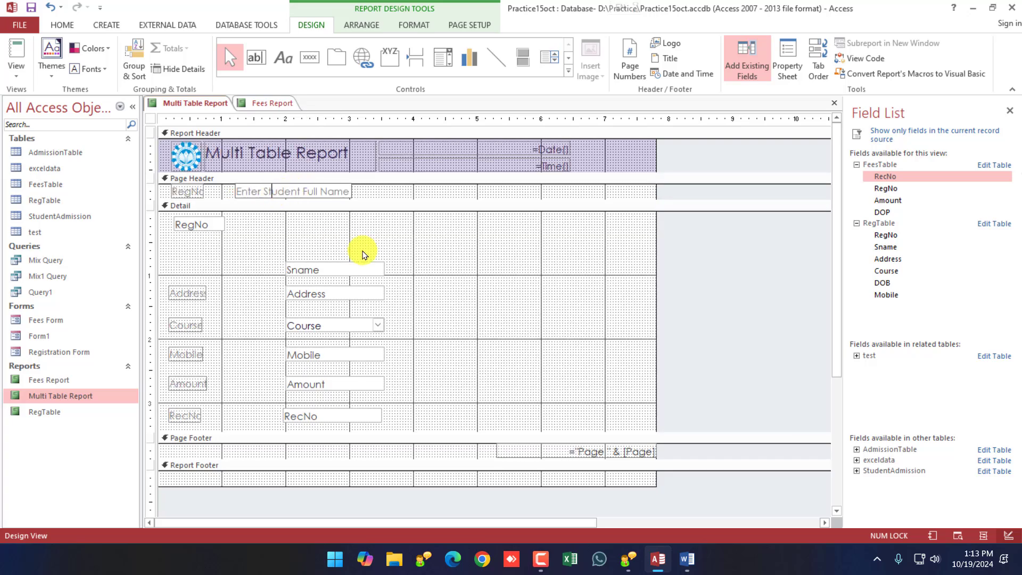
key("Delete")
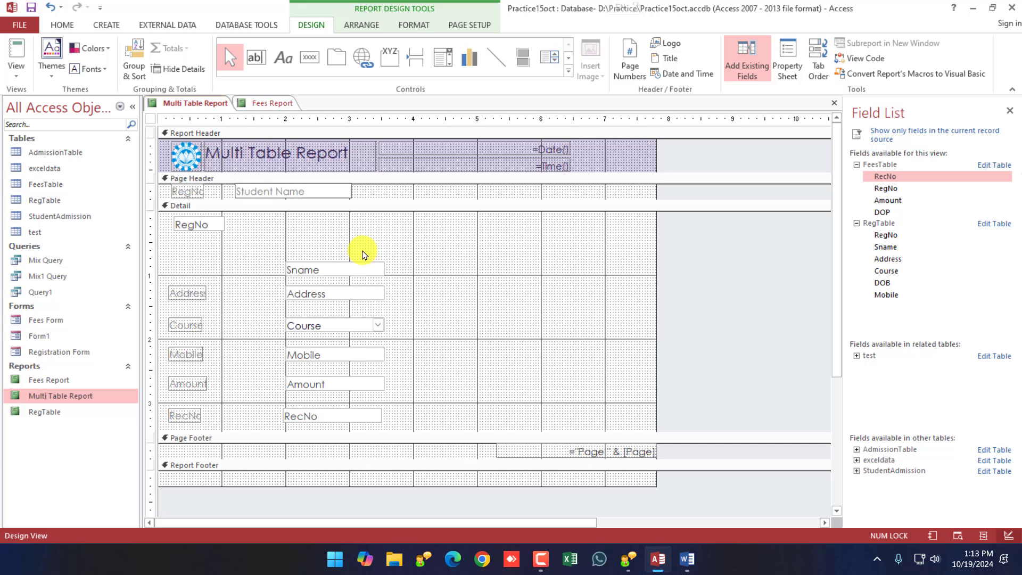
left_click(314, 269)
left_click_drag(292, 261, 249, 212)
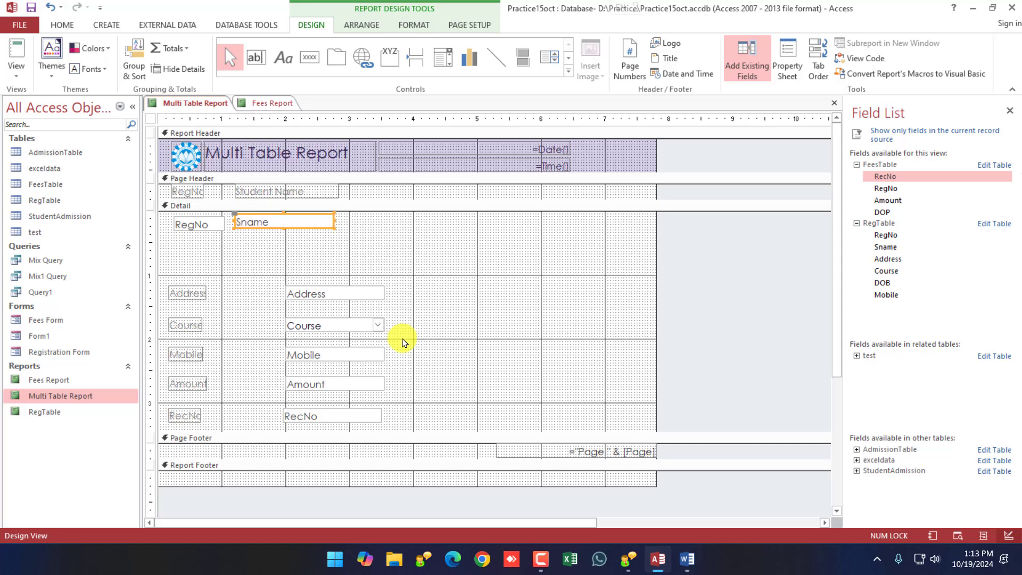
Step: Shift the Student Name label and Sname field together closer to the RegNo column, and narrow the label slightly
left_click(187, 292)
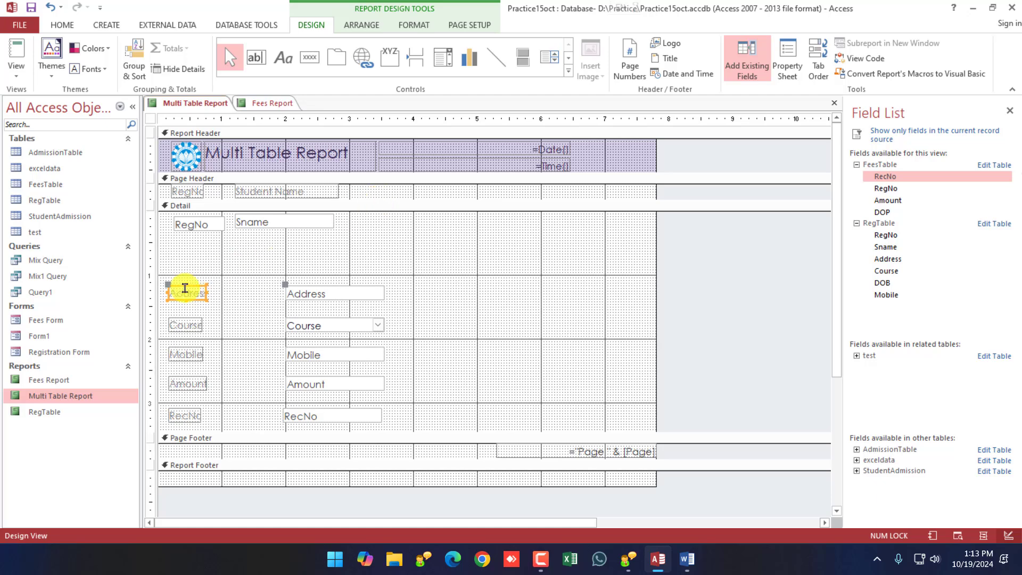
left_click_drag(276, 241, 275, 187)
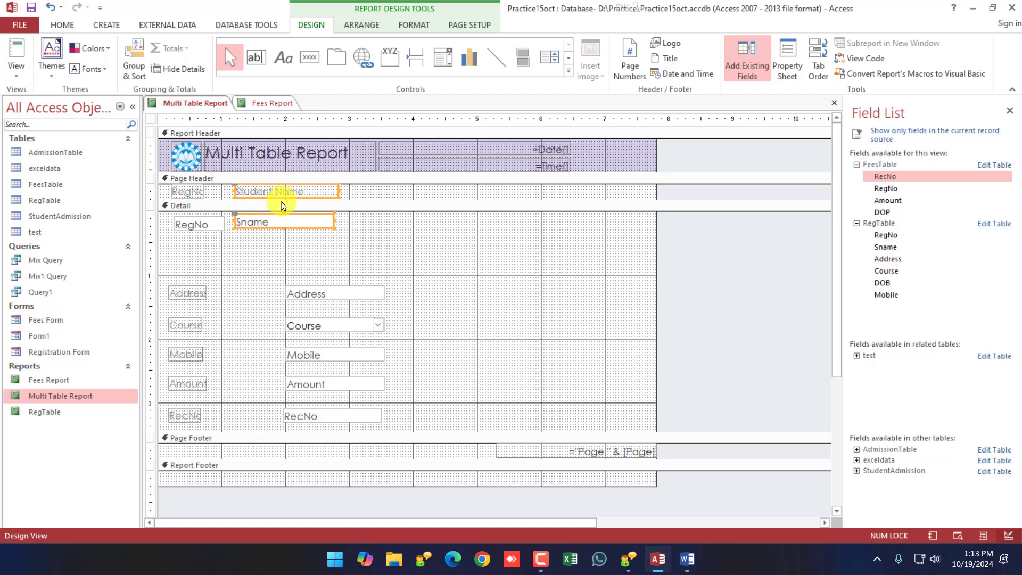
key("Left")
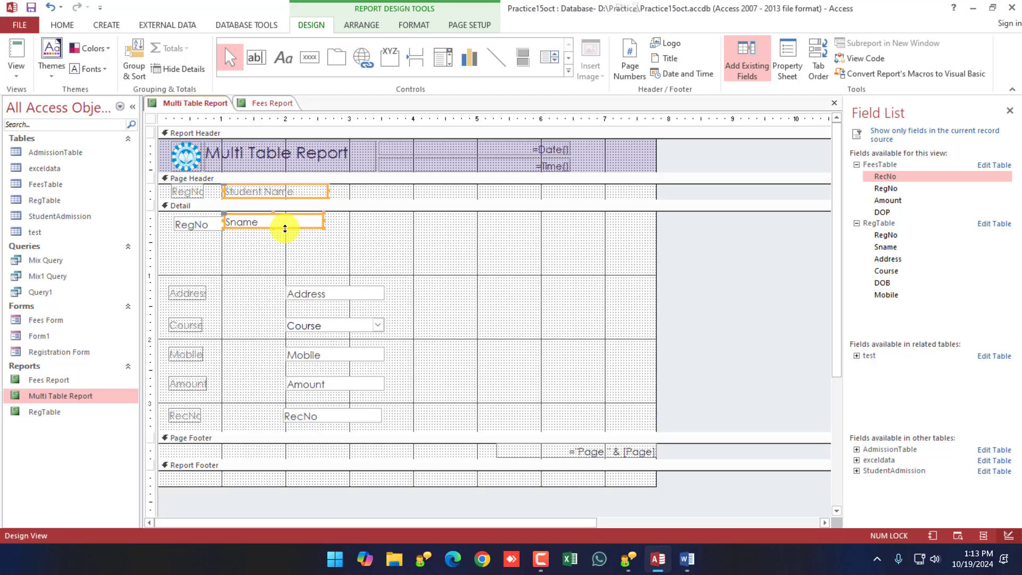
left_click(316, 242)
left_click(329, 191)
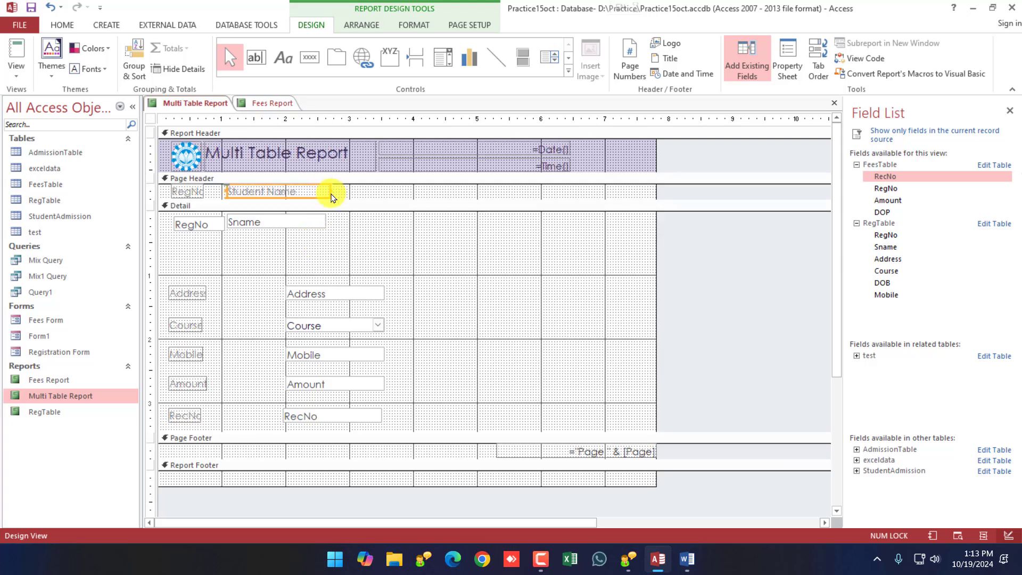
left_click_drag(329, 188, 322, 191)
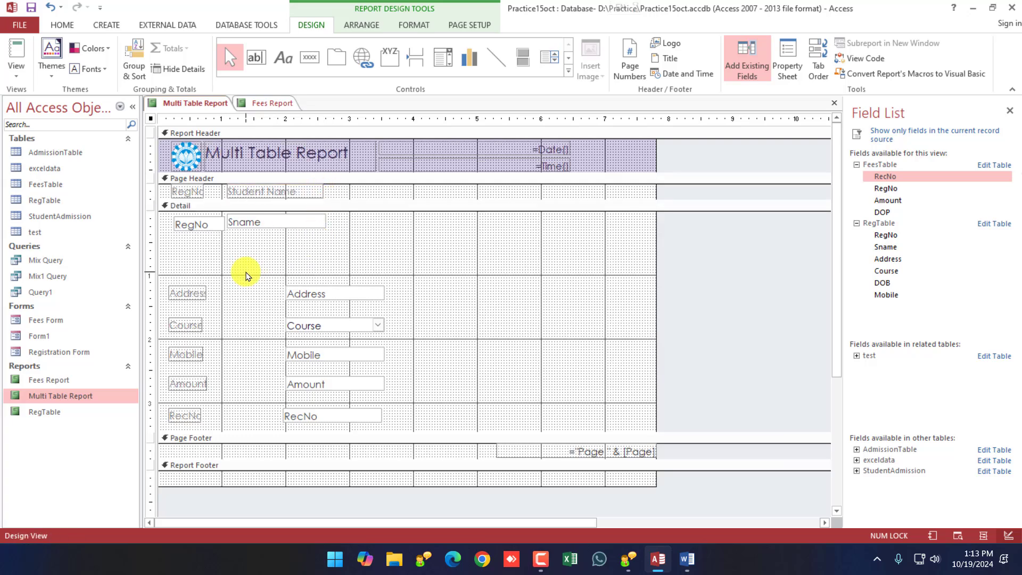
Step: Move the Address label from the Detail section into the Page Header, just after the Student Name label
left_click(191, 294)
key("ctrl+x")
left_click(392, 188)
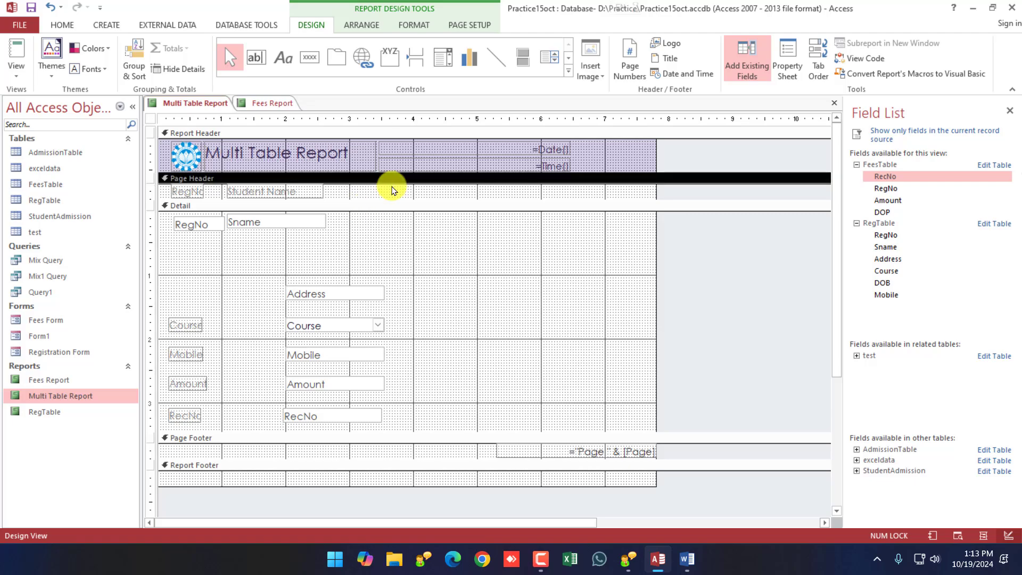
key("ctrl+v")
key("Right")
key("Right")
key("Right")
key("Right")
key("Right")
key("Right")
key("Right")
key("Right")
key("Right")
key("Right")
key("Right")
key("Right")
key("Right")
key("Right")
key("Right")
key("Right")
key("Right")
key("Right")
key("Right")
key("Right")
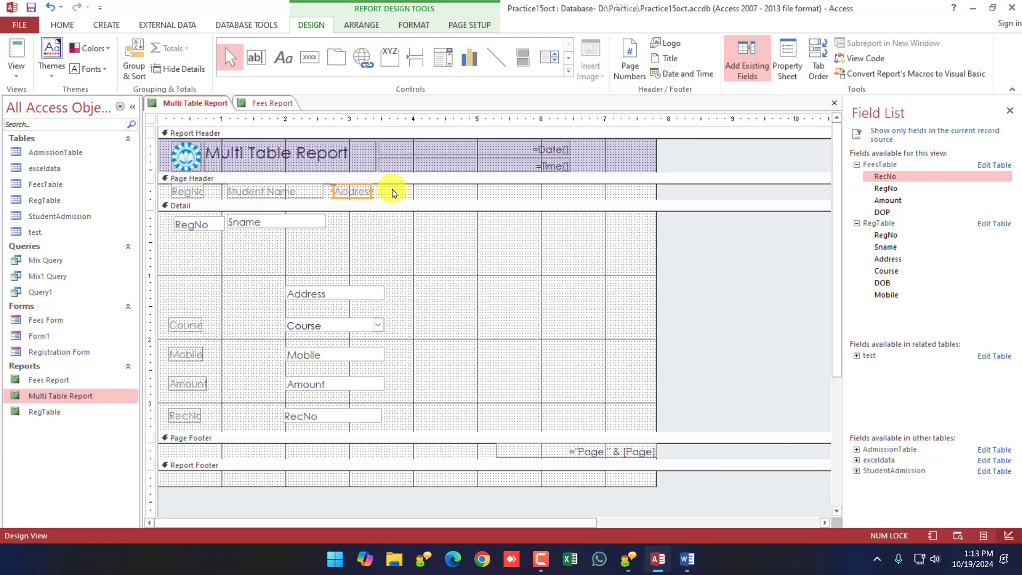
key("Left")
key("Left")
key("Left")
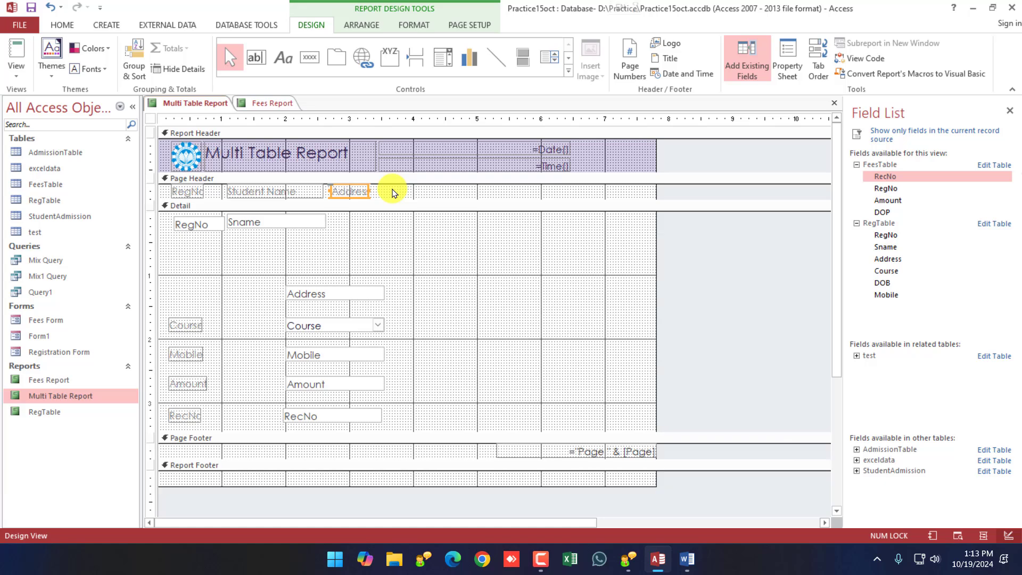
Step: Place the Address field beneath its header label in line with the Sname field, and narrow it
left_click(297, 289)
left_click_drag(306, 289, 354, 214)
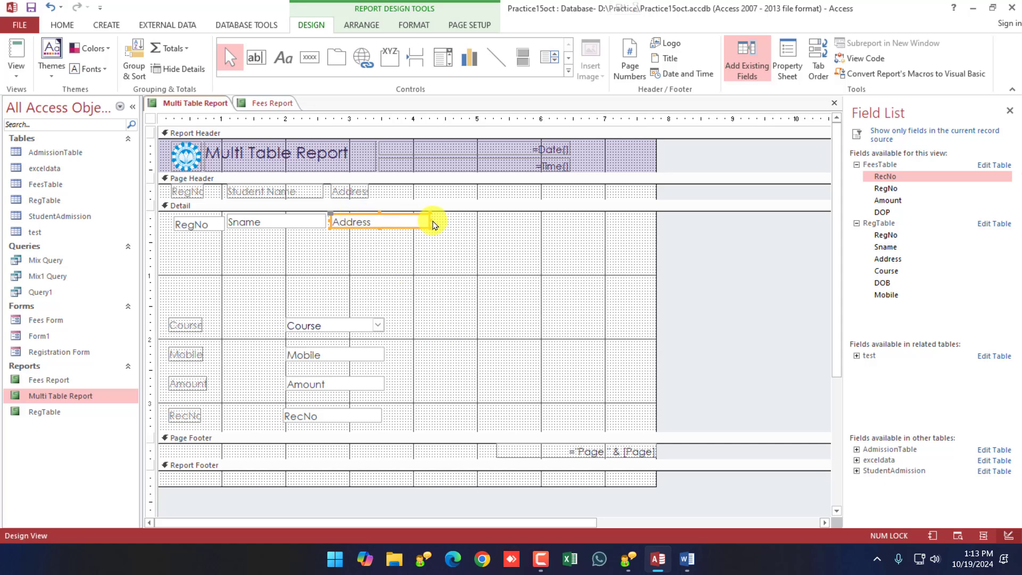
left_click_drag(429, 220, 394, 222)
Step: Move the Course label from the Detail section into the Page Header, just after the Address label
left_click(195, 324)
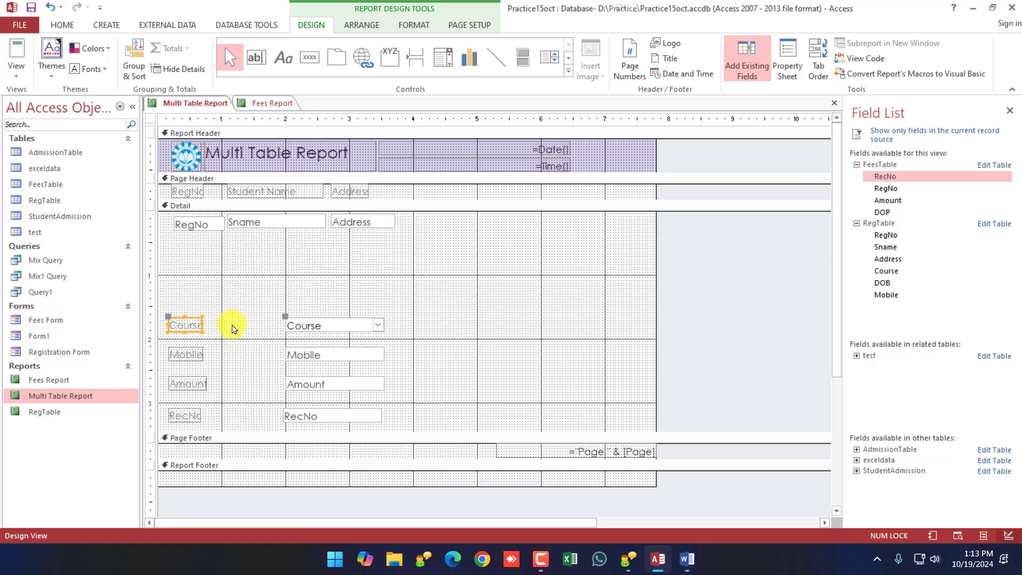
key("ctrl+x")
left_click(410, 192)
key("ctrl+v")
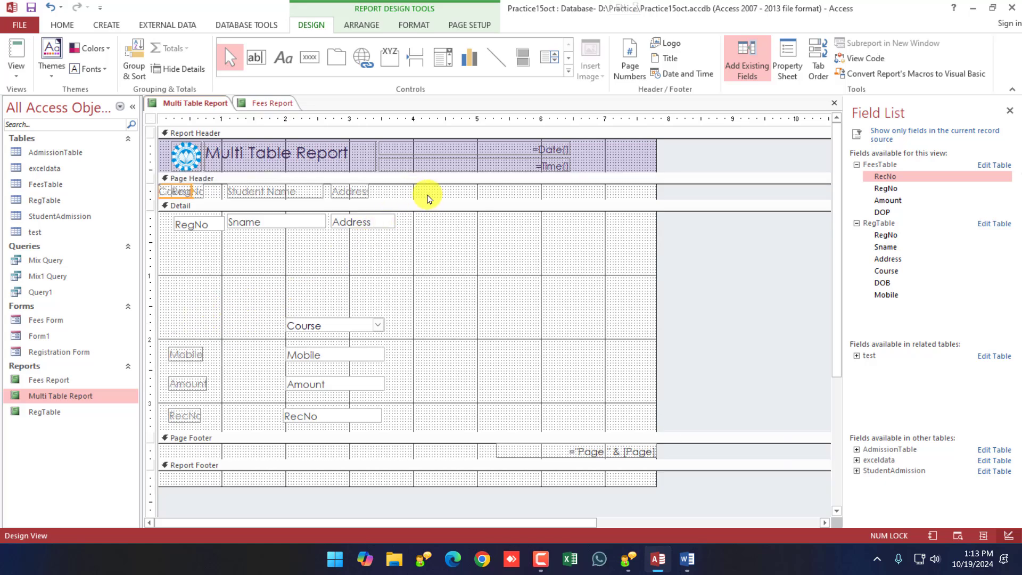
left_click_drag(428, 198, 429, 199)
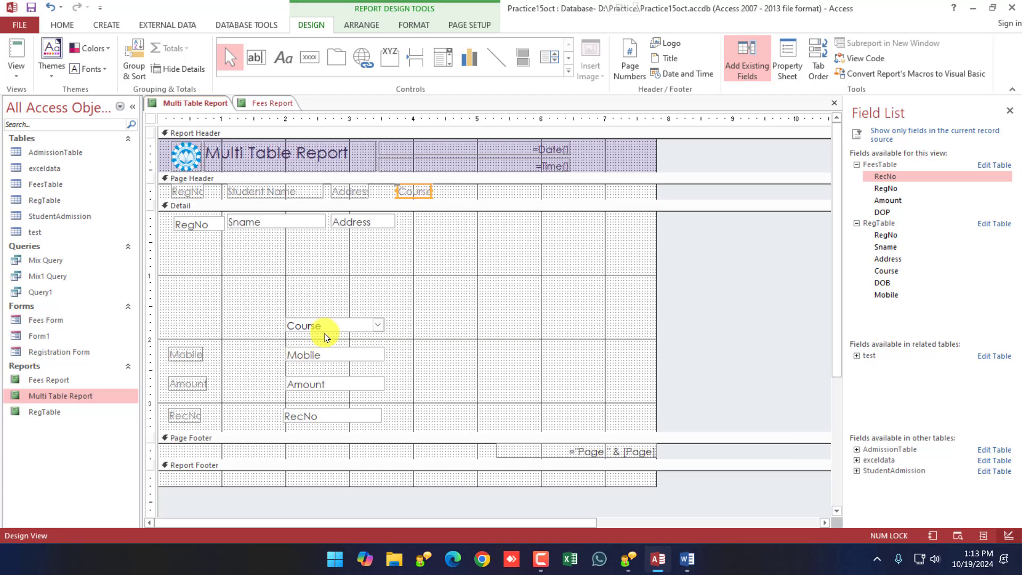
Step: Place the Course field beneath its header label in line with the Address field, and narrow it
left_click(365, 326)
left_click_drag(377, 326, 456, 218)
left_click(445, 266)
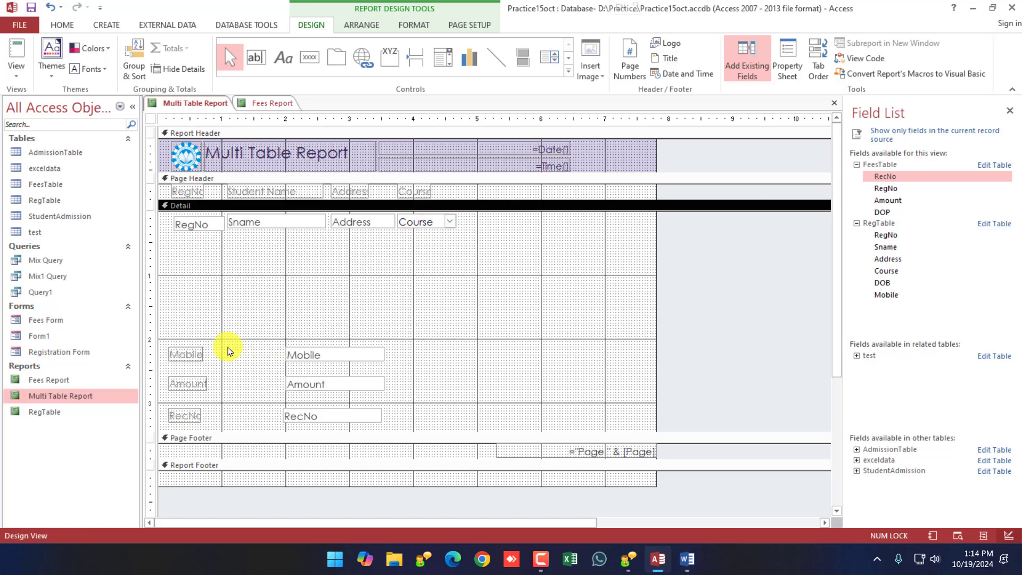
Step: Move the Mobile label from the Detail section into the Page Header, just after the Course label
left_click(200, 351)
key("ctrl+x")
left_click(478, 182)
key("ctrl+v")
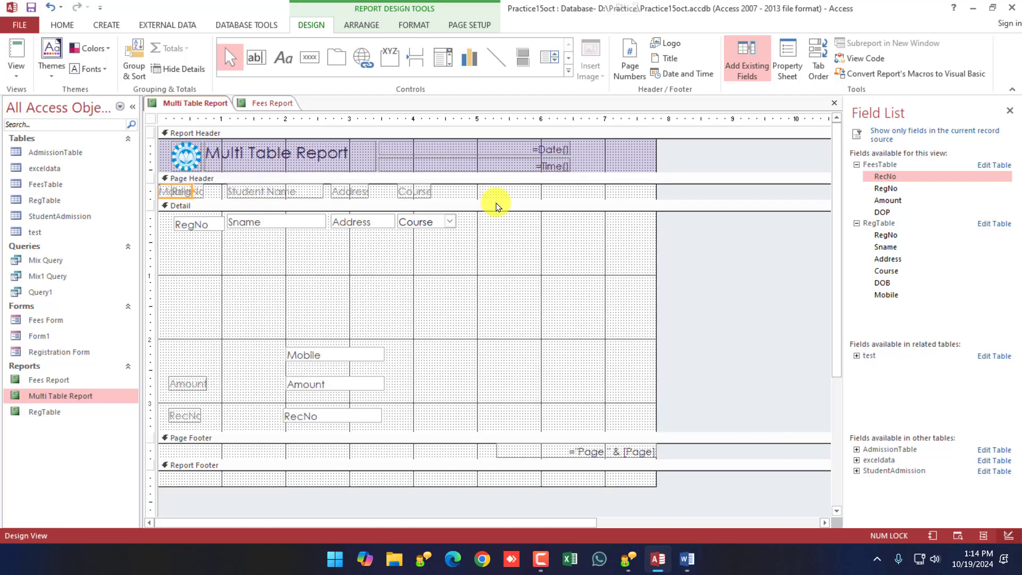
key("Right")
key("Right")
key("Right")
key("Right")
key("Right")
key("Right")
key("Right")
key("Right")
key("Right")
key("Right")
key("Right")
key("Right")
key("Right")
key("Right")
key("Right")
key("Right")
key("Right")
key("Right")
key("Right")
key("Right")
key("Right")
key("Right")
key("Right")
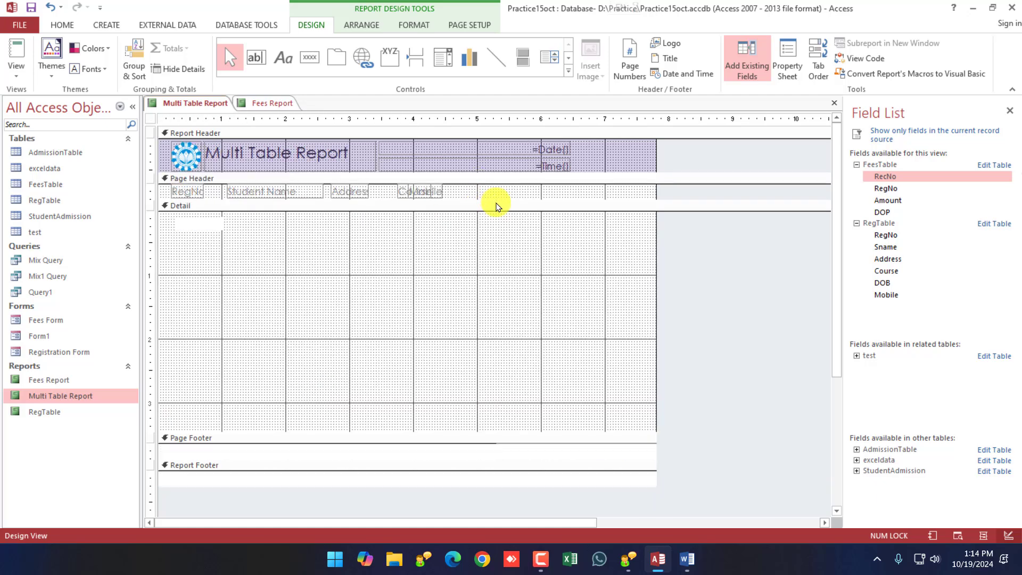
key("Right")
key("Right")
key("Right")
key("Right")
key("Right")
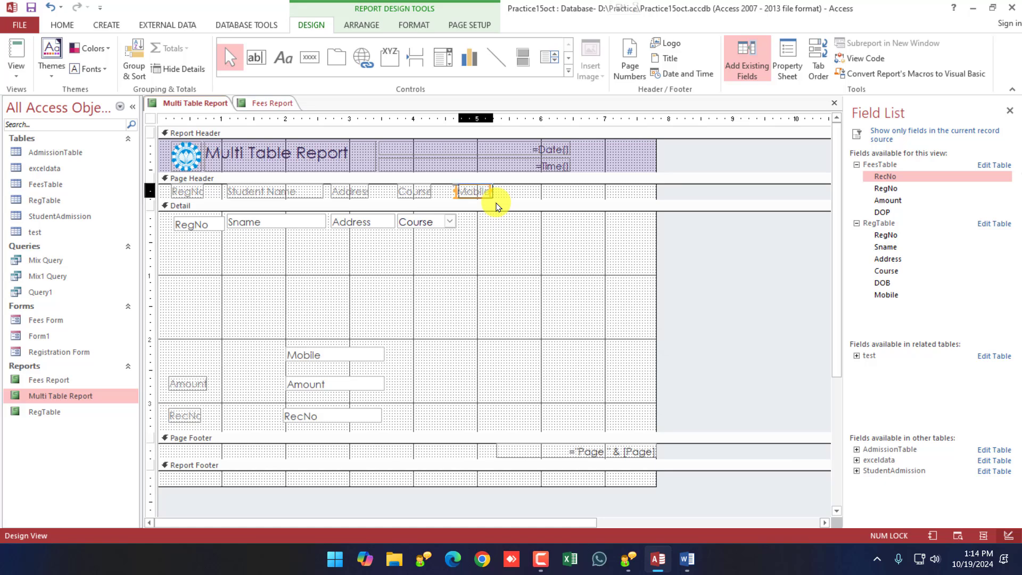
Step: Place the Mobile field beneath its header label, in line with the Course field
left_click(338, 356)
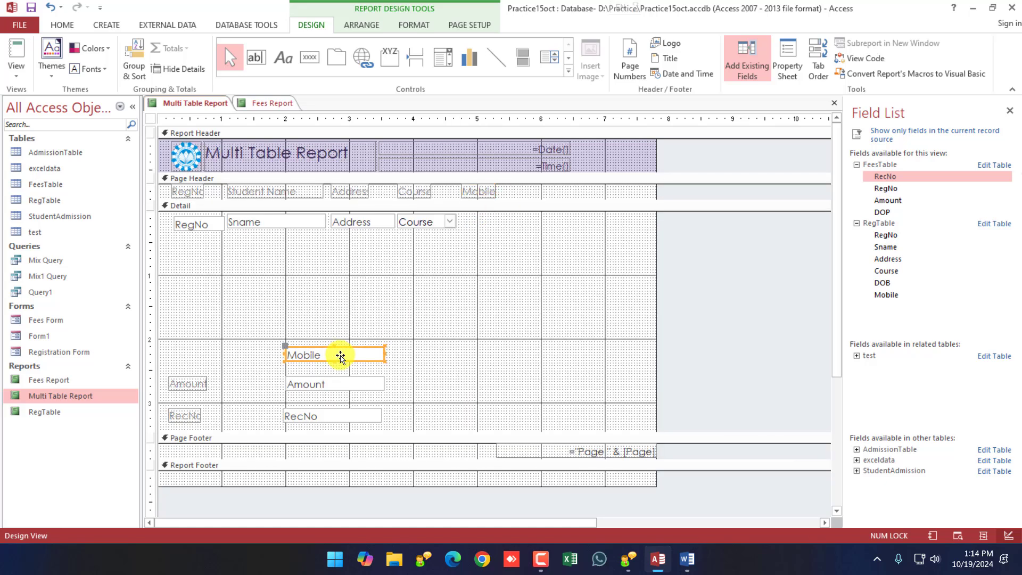
left_click_drag(340, 351, 515, 215)
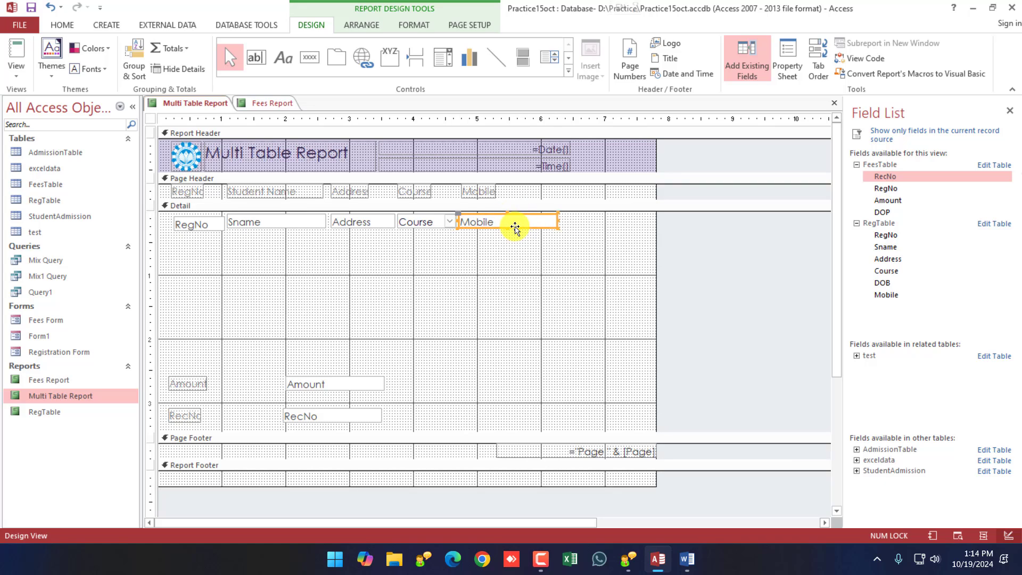
left_click(239, 422)
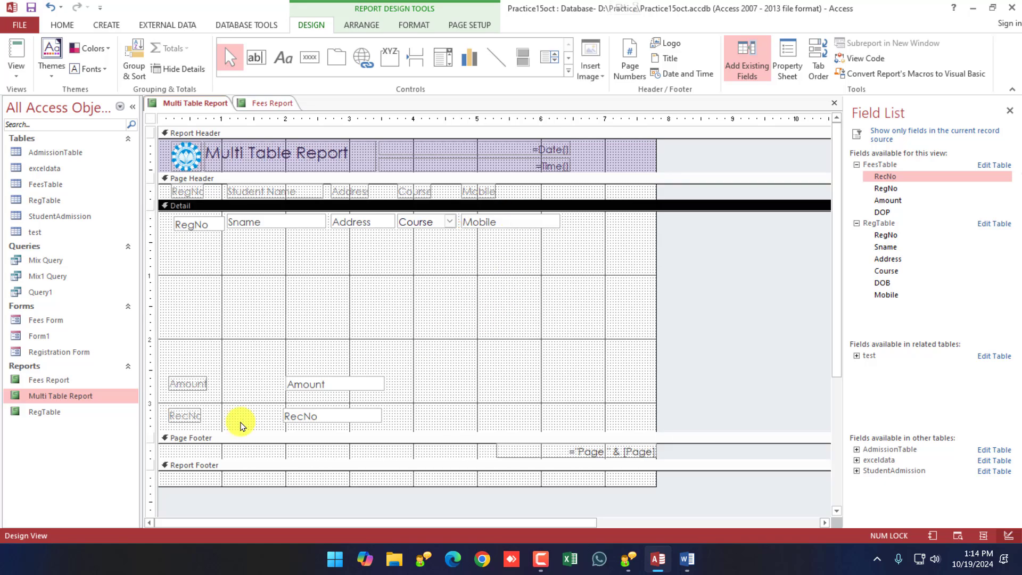
Step: Widen the report to about 9 on the ruler and move the Amount label into the Page Header after the Mobile column
left_click(188, 383)
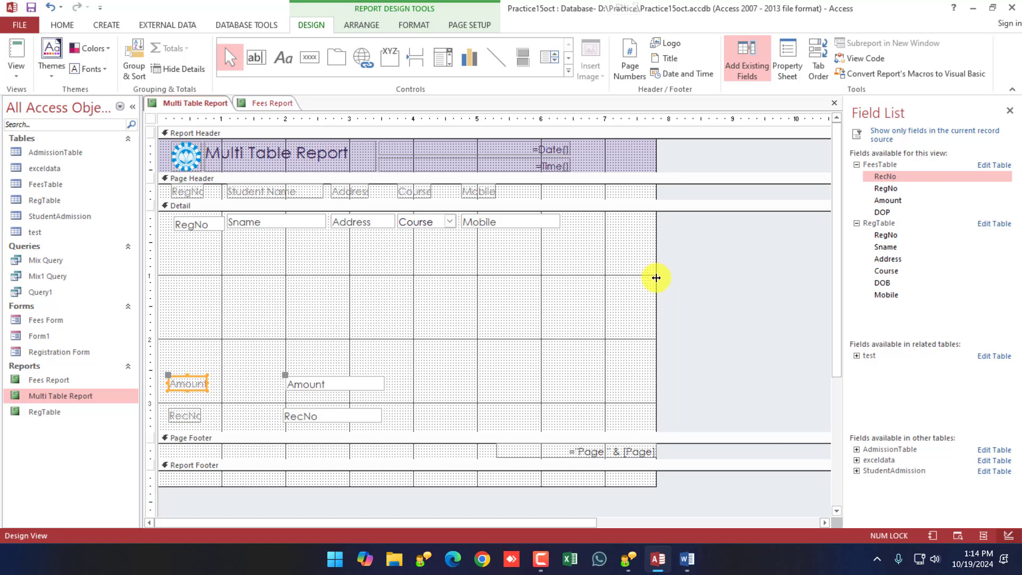
left_click_drag(656, 277, 736, 274)
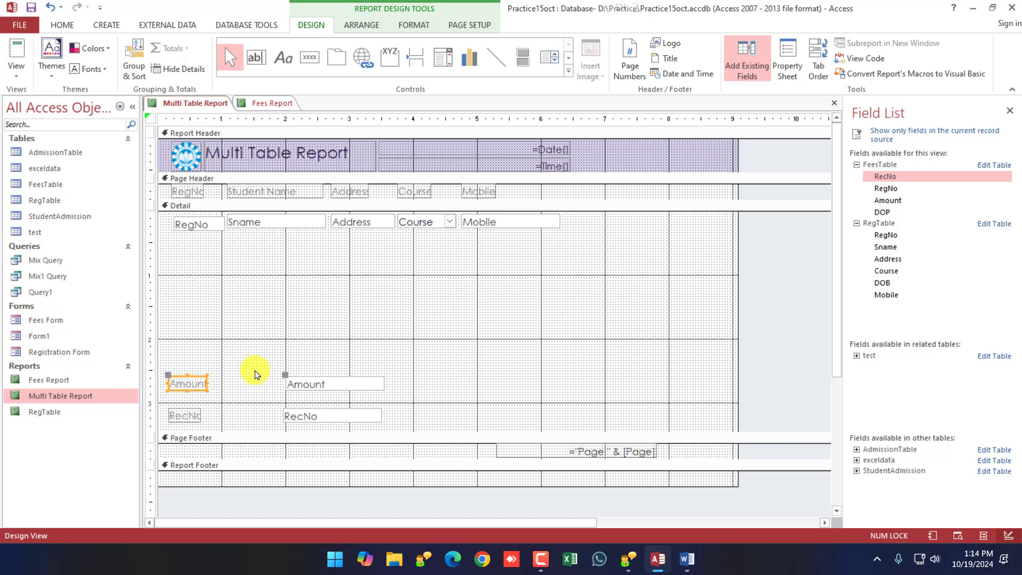
key("ctrl+x")
left_click(614, 197)
key("ctrl+v")
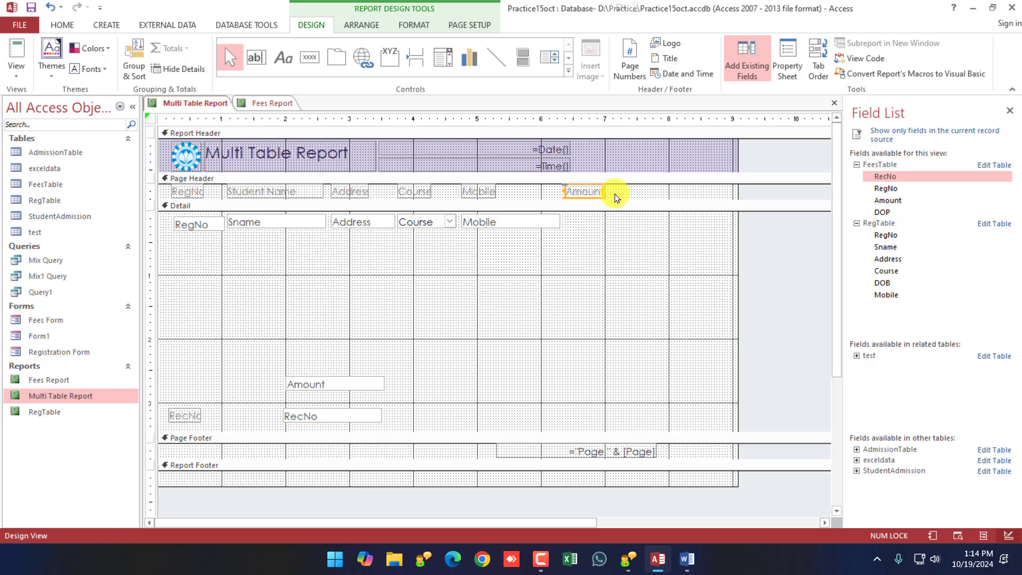
Step: Place the Amount field beneath its header label in line with the Mobile field, and narrow it
left_click(331, 383)
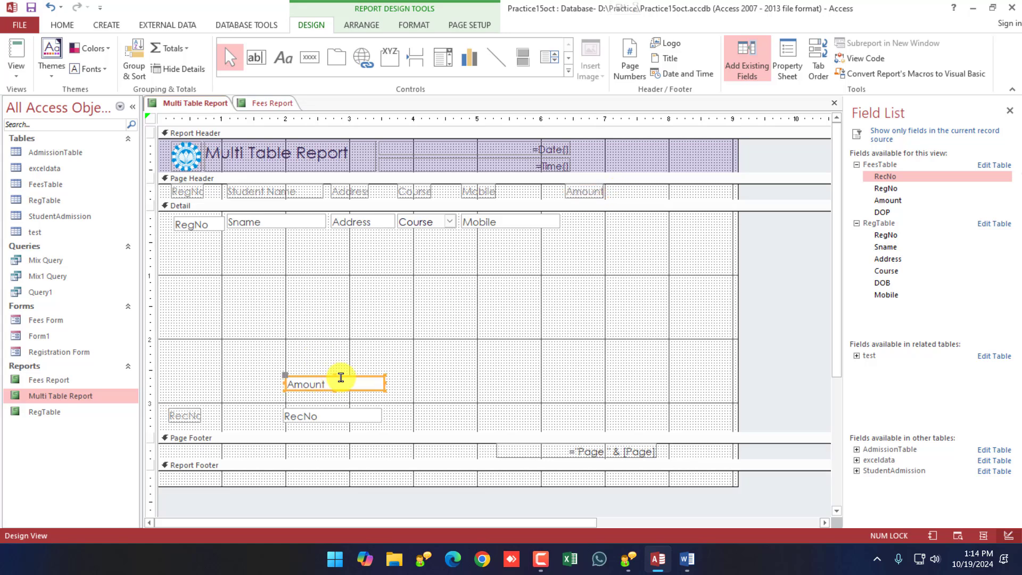
left_click_drag(341, 377, 618, 212)
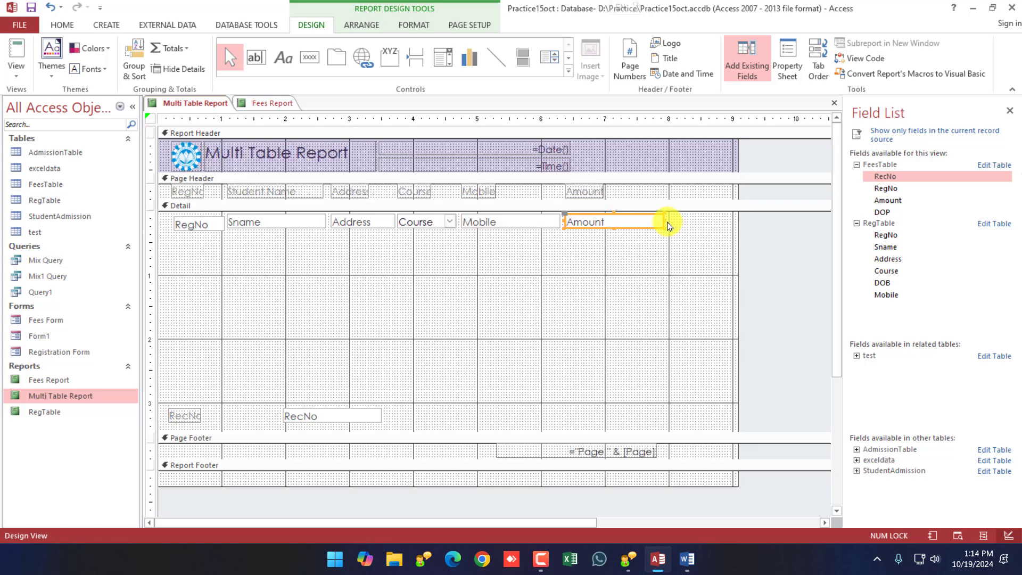
left_click_drag(662, 221, 615, 221)
Step: Move the RecNo label from the Detail section into the Page Header, just after the Amount label
left_click(172, 414)
key("Delete")
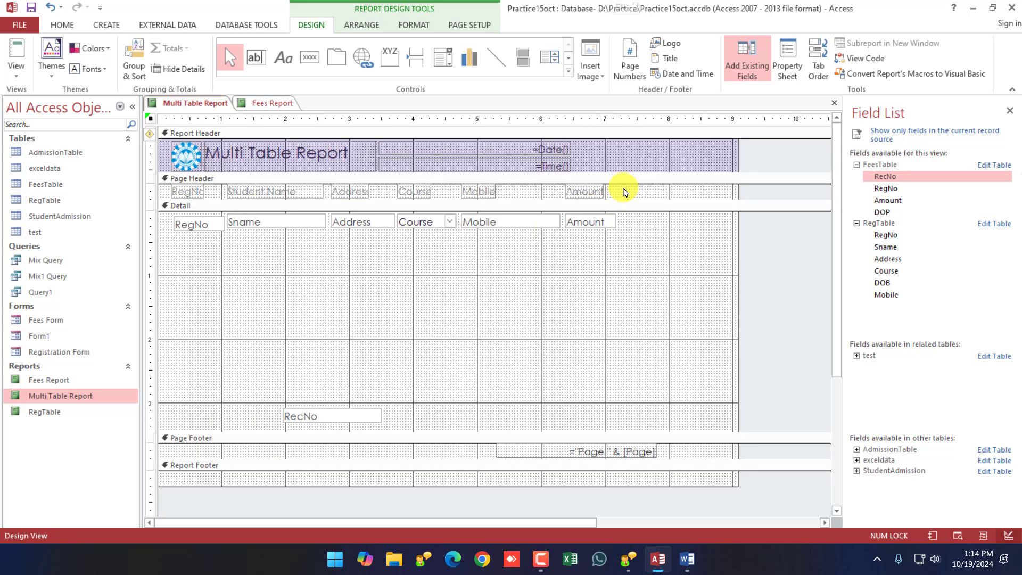
left_click(654, 192)
key("ctrl+v")
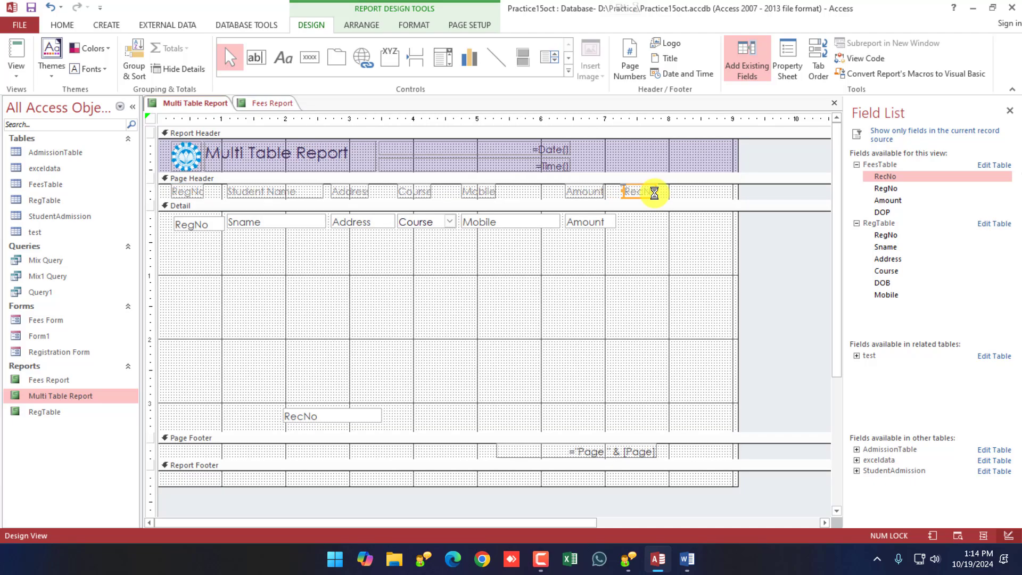
Step: Place the RecNo field beneath its header label in line with the Amount field, and narrow it
left_click(350, 408)
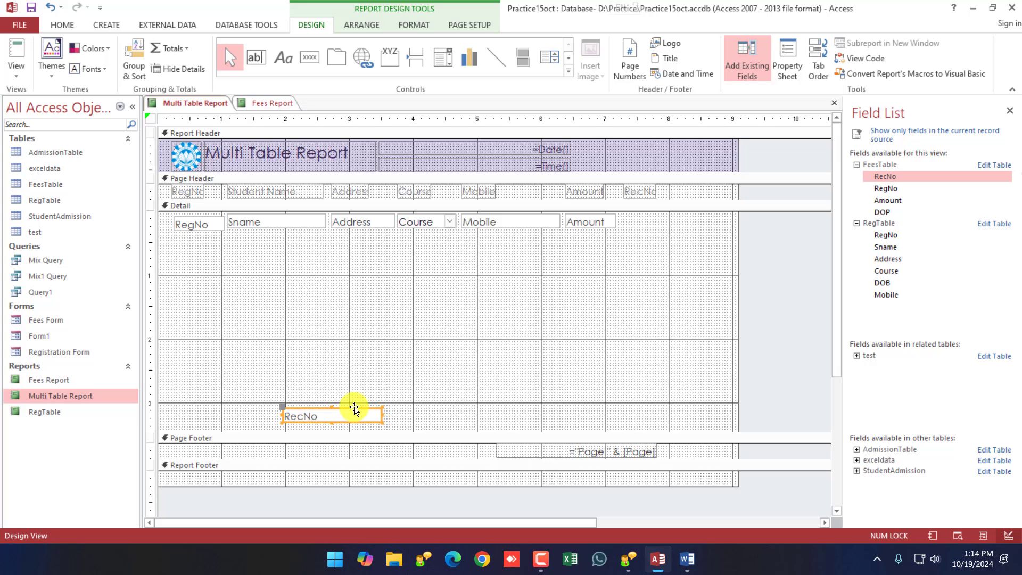
left_click_drag(354, 407, 675, 221)
left_click(697, 279)
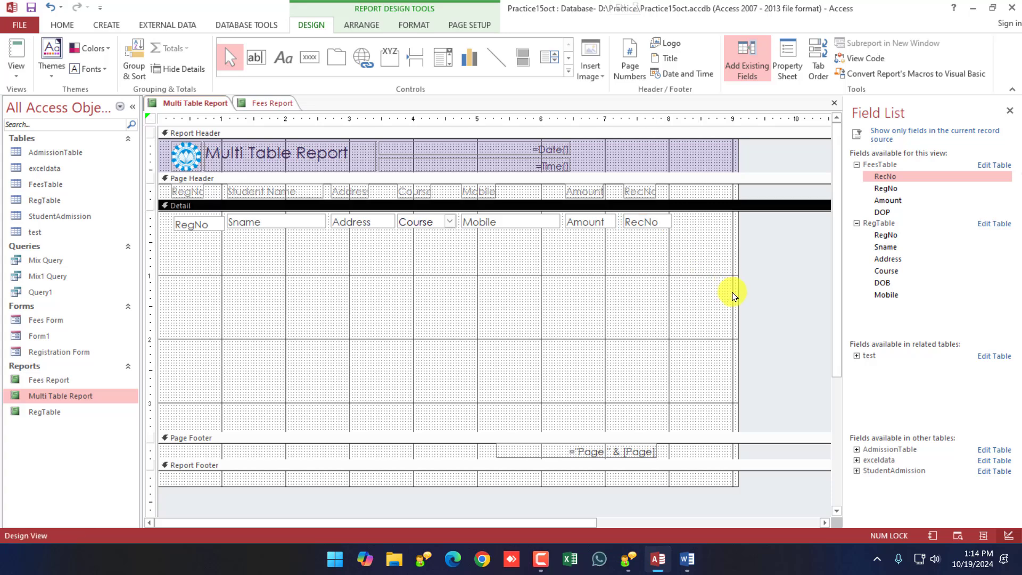
Step: Narrow the report to just past the RecNo column and nudge the RegNo field away from the Sname field
left_click_drag(739, 298, 676, 319)
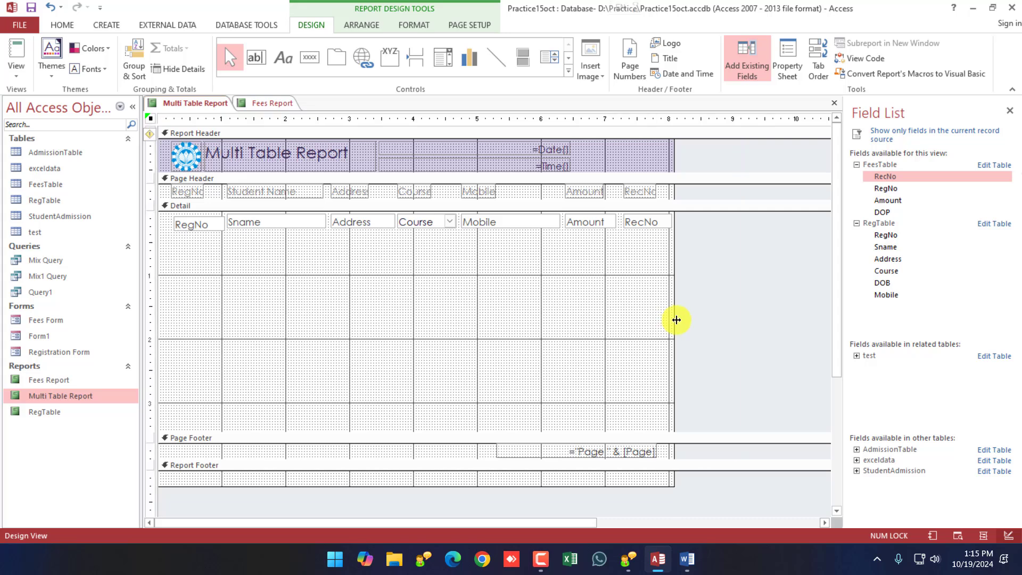
left_click(456, 319)
left_click(207, 223)
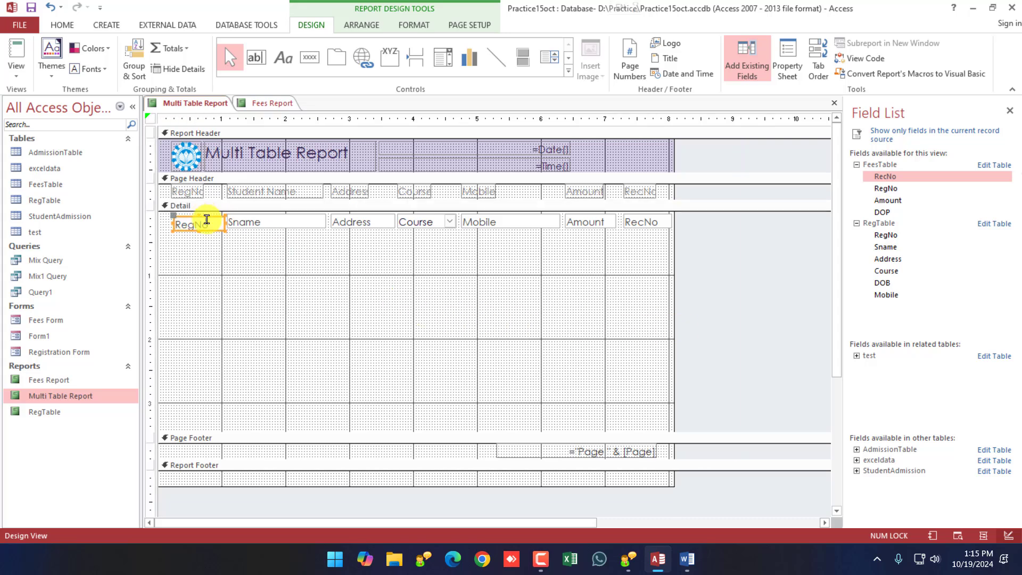
key("Left")
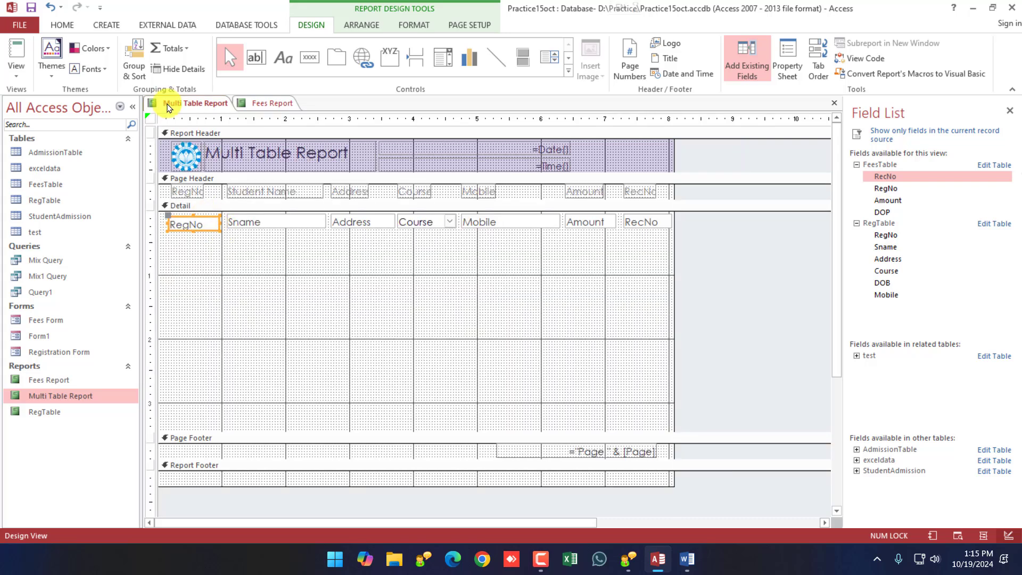
Step: Show the Multi Table Report in Report View and examine the column alignment and the spacing between records
right_click(194, 105)
left_click(200, 103)
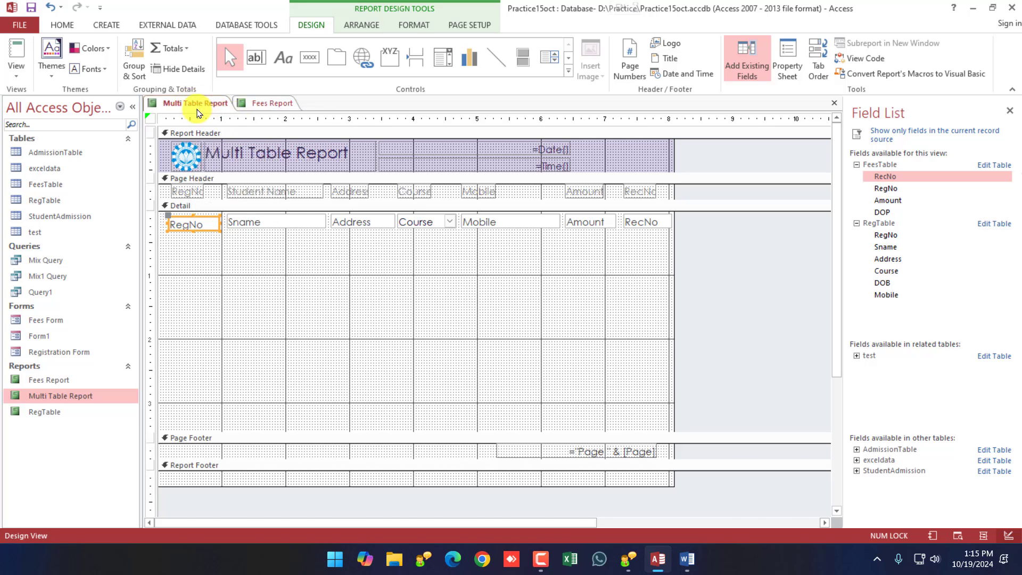
right_click(198, 109)
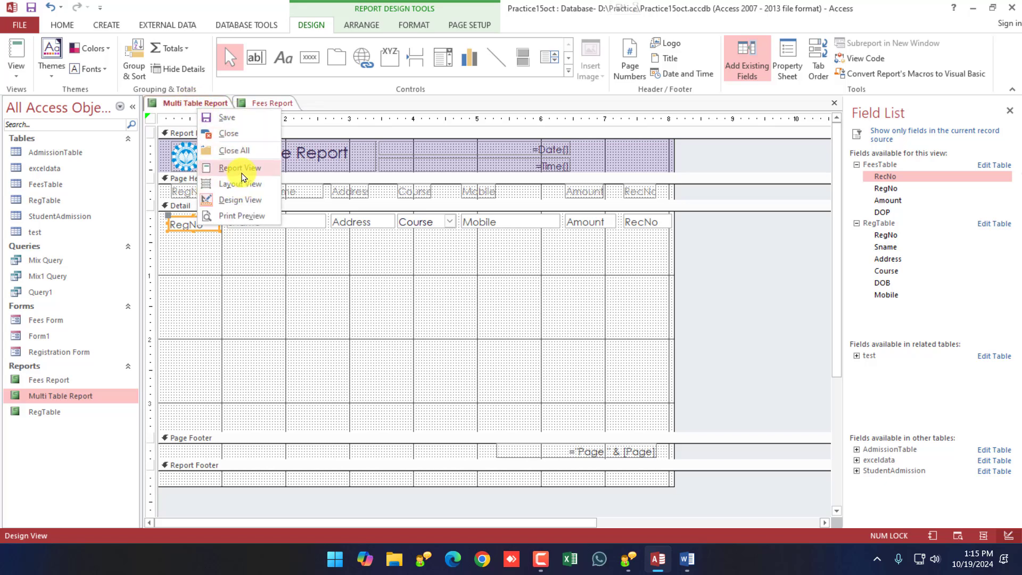
left_click(242, 168)
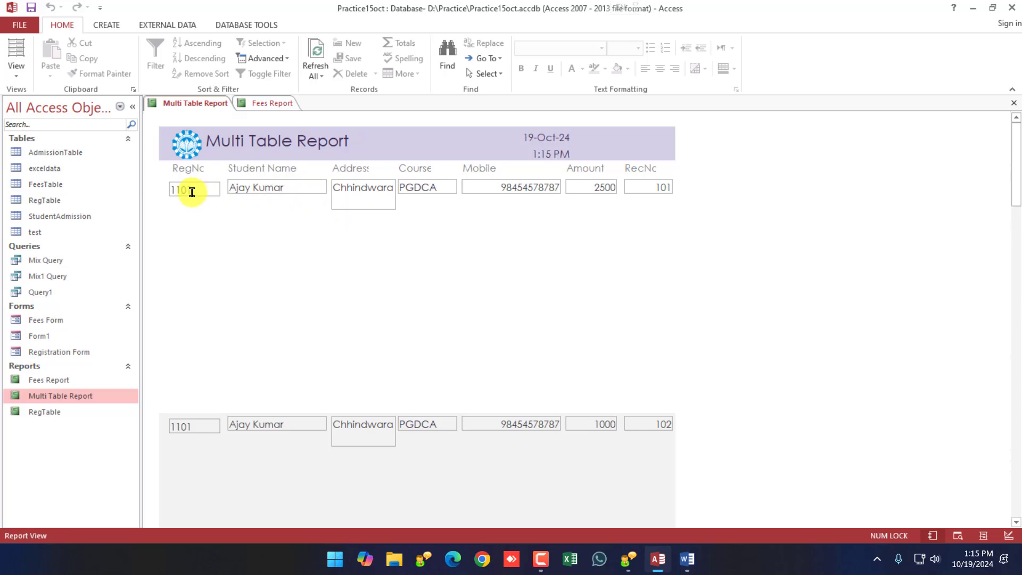
scroll(263, 382, "down", 10)
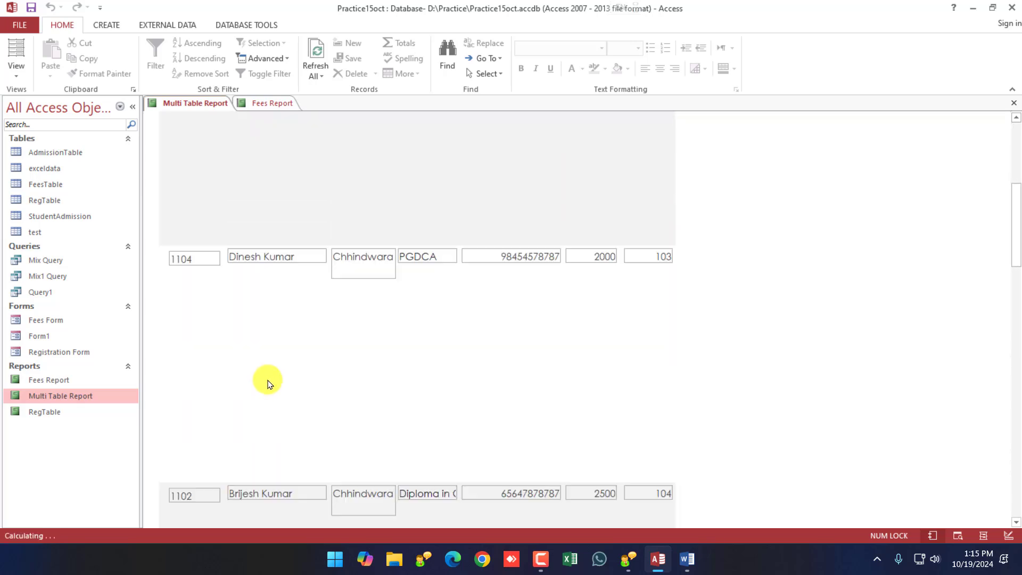
scroll(269, 383, "down", 3)
scroll(274, 379, "up", 11)
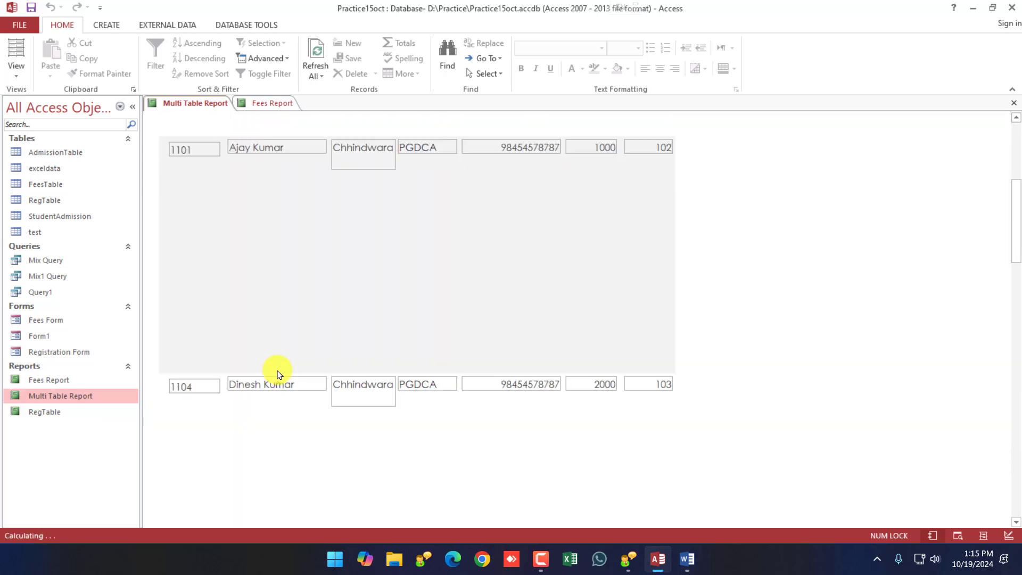
scroll(279, 373, "up", 2)
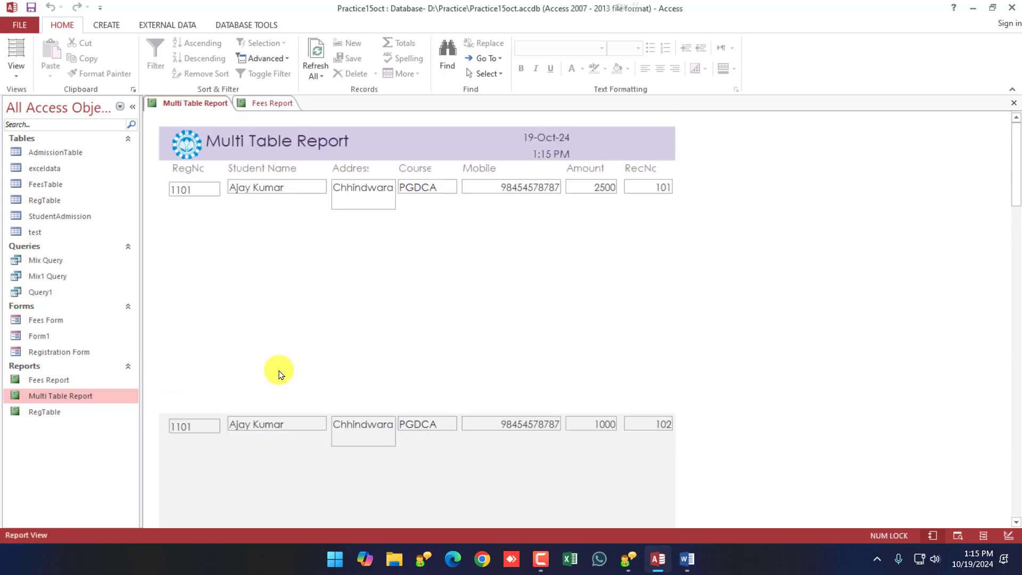
Step: Return the report to Design View and shrink the Detail section to the height of its single row of fields
right_click(207, 103)
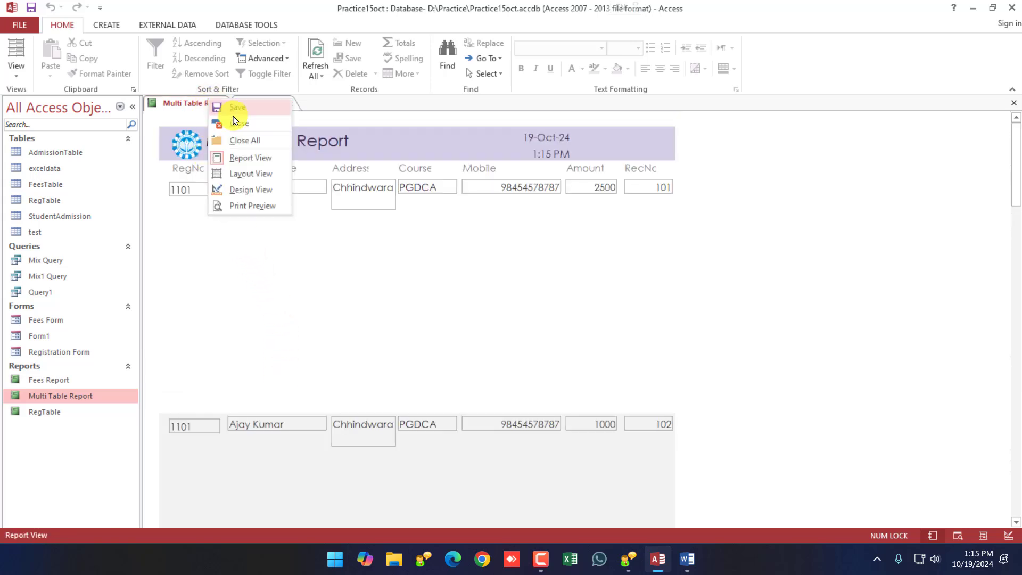
left_click(253, 195)
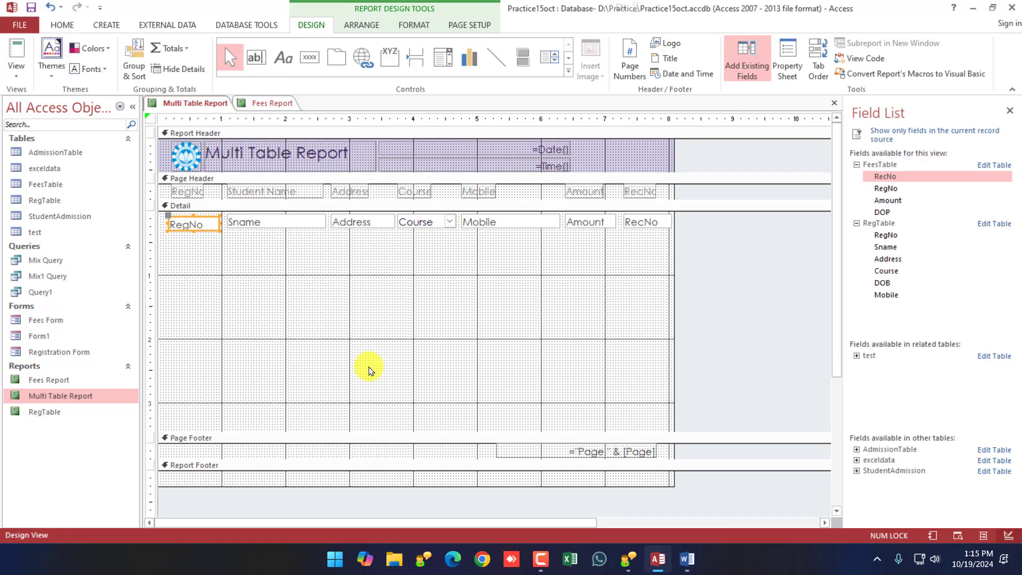
left_click_drag(363, 431, 370, 232)
Step: Shift the Course label and field together slightly toward the Mobile column, and widen the Address field up to the Course field
left_click(320, 222)
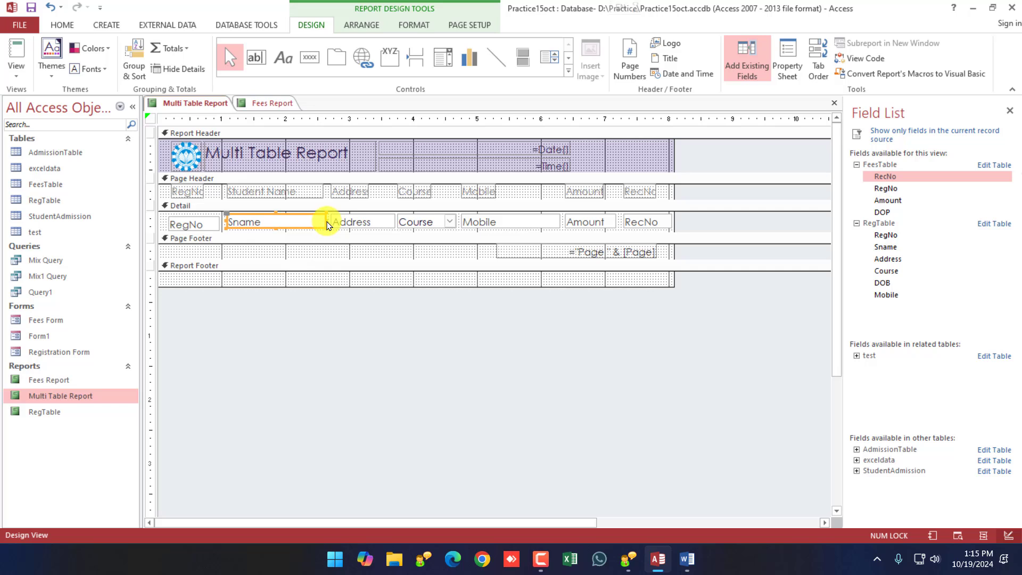
left_click(326, 222)
left_click(322, 221)
left_click(346, 222)
left_click(414, 222)
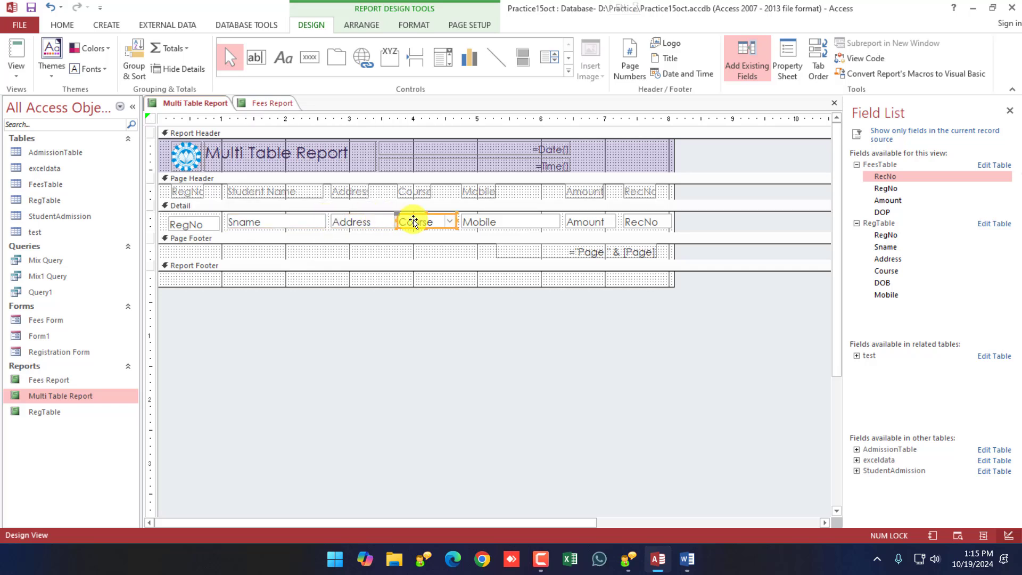
left_click(421, 193, "shift")
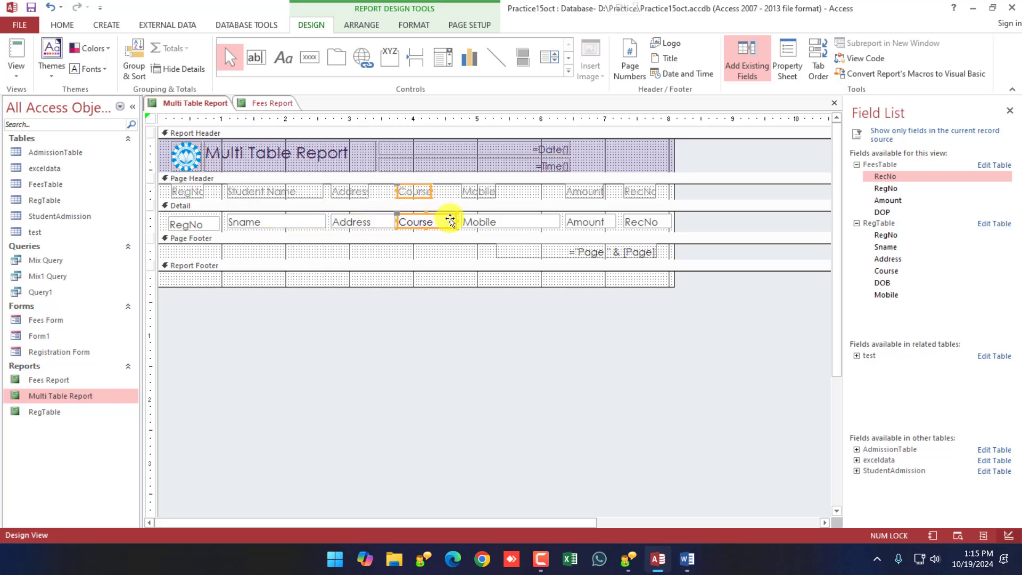
left_click_drag(449, 218, 401, 220)
left_click(381, 220)
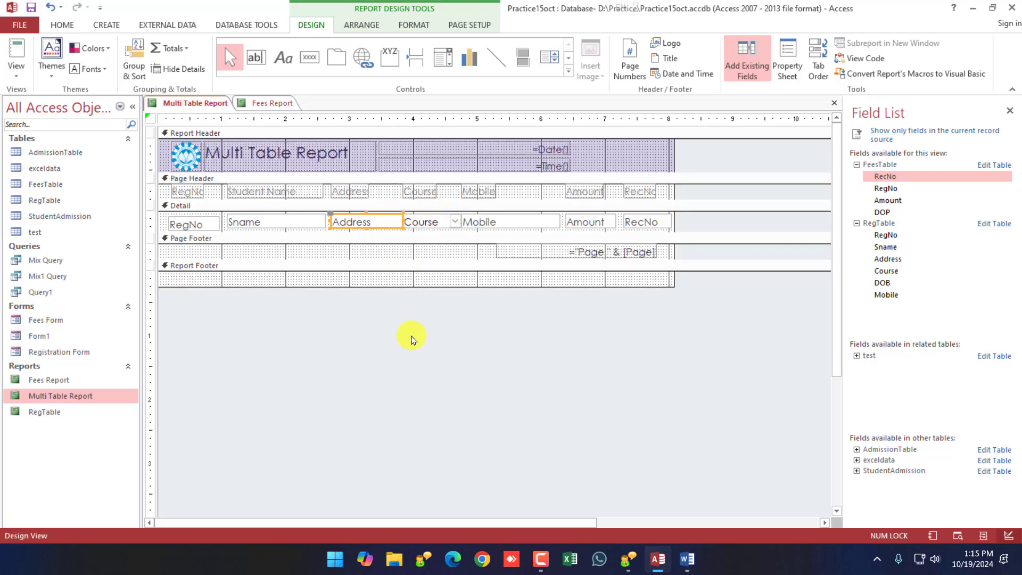
left_click(413, 337)
Step: Examine the Multi Table Report in Report View and Print Preview, including the available margin presets, and close the preview
right_click(169, 102)
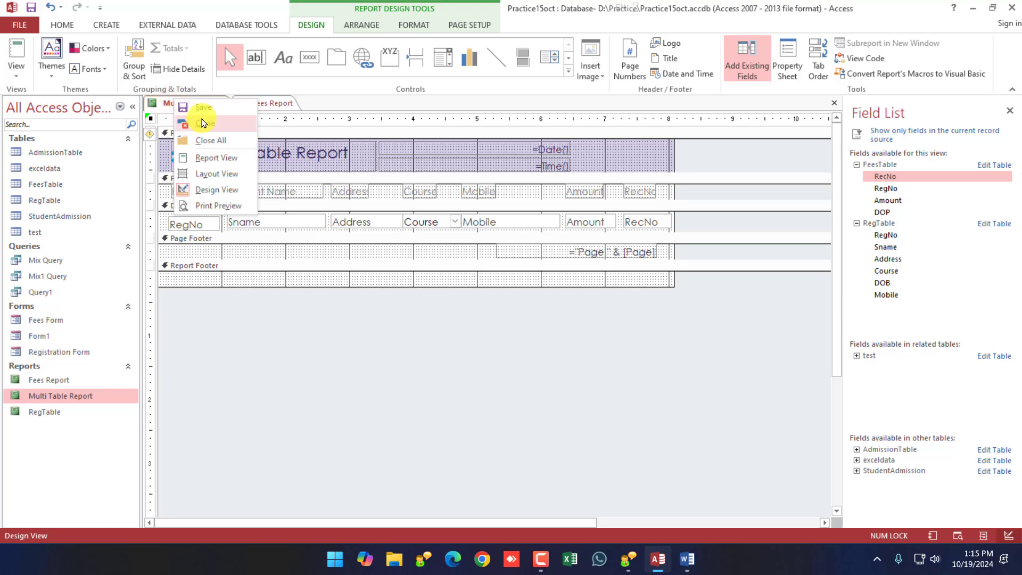
left_click(203, 155)
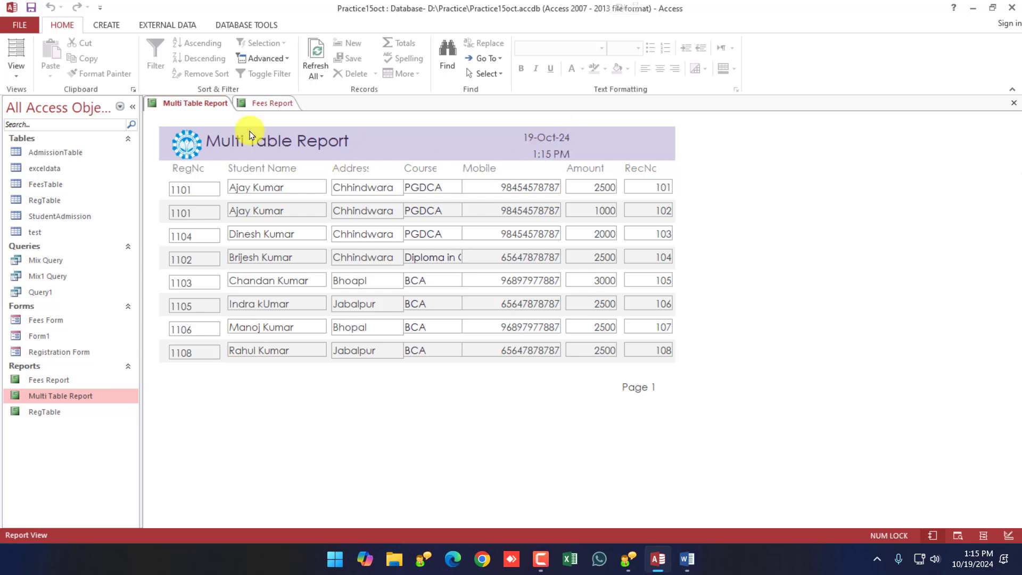
right_click(189, 105)
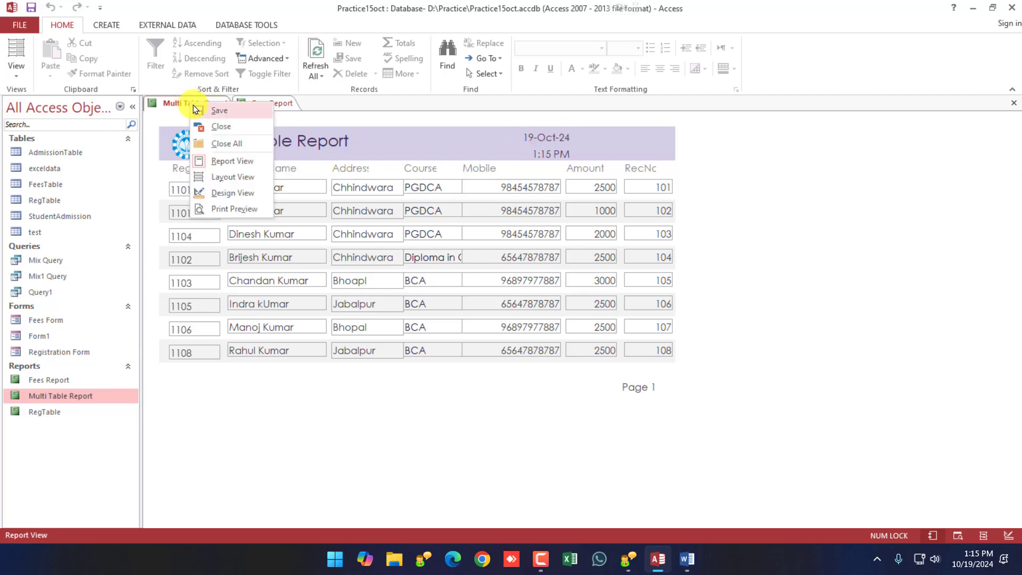
left_click(225, 209)
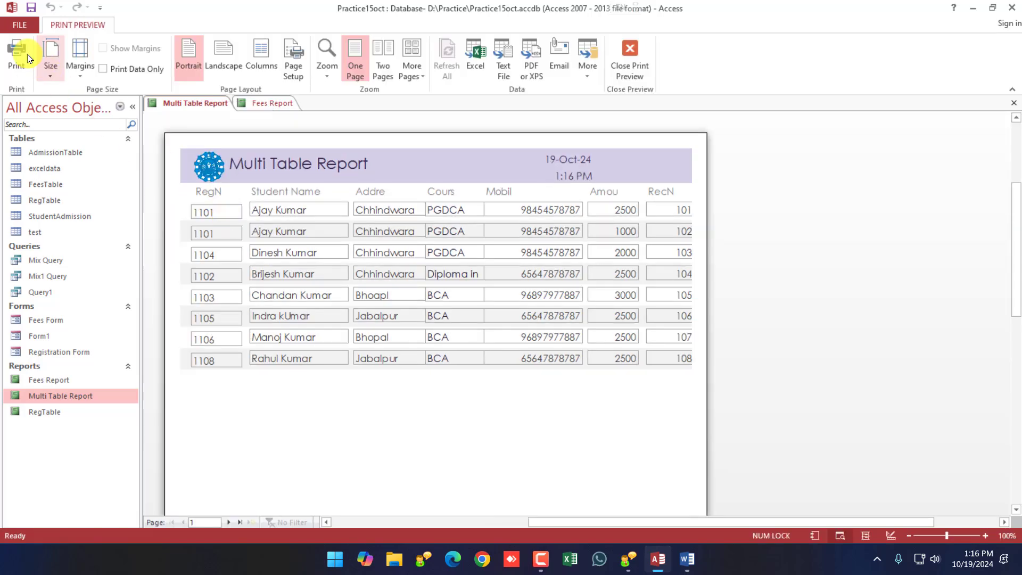
left_click(49, 63)
left_click(72, 78)
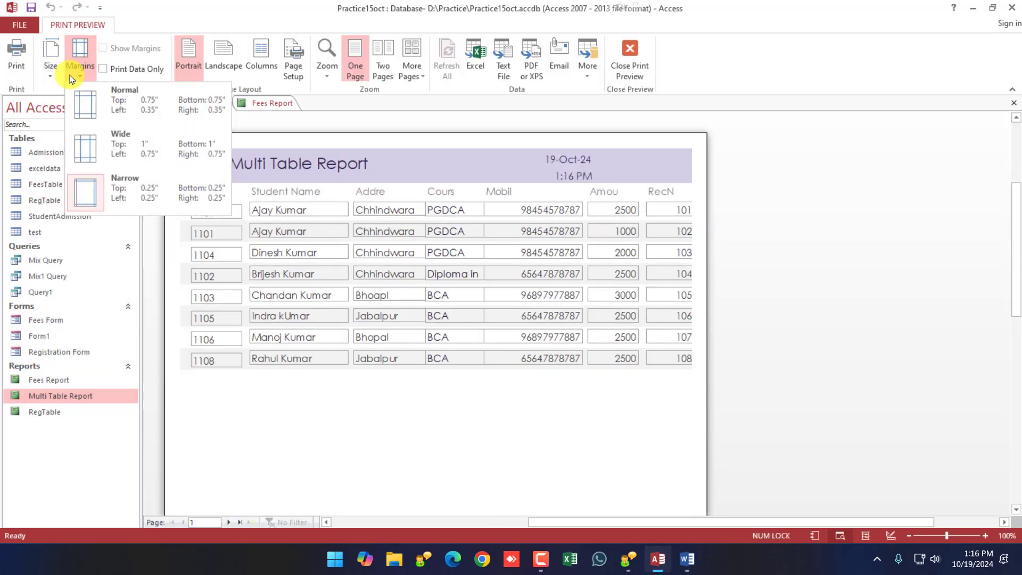
left_click(76, 80)
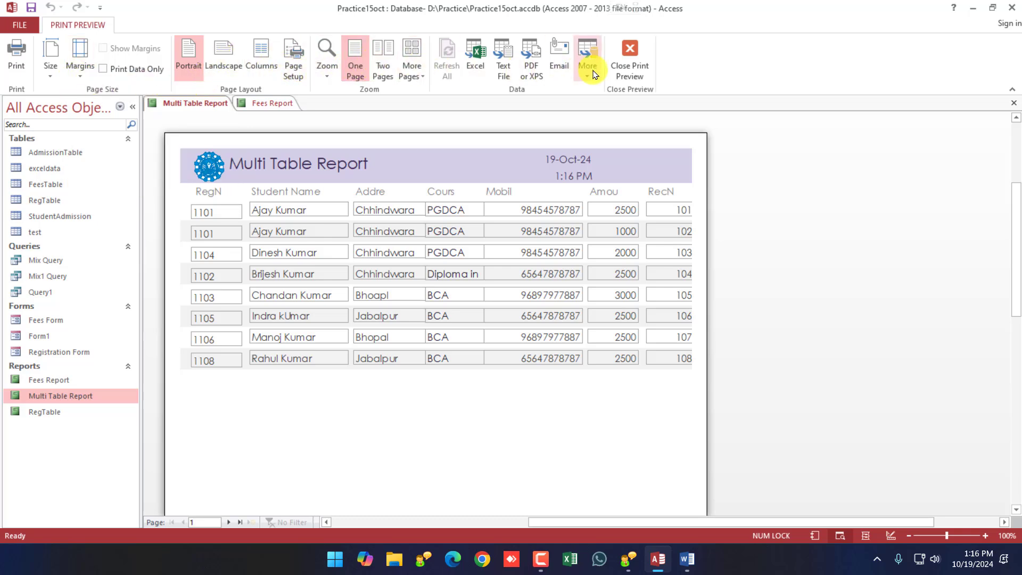
left_click(633, 71)
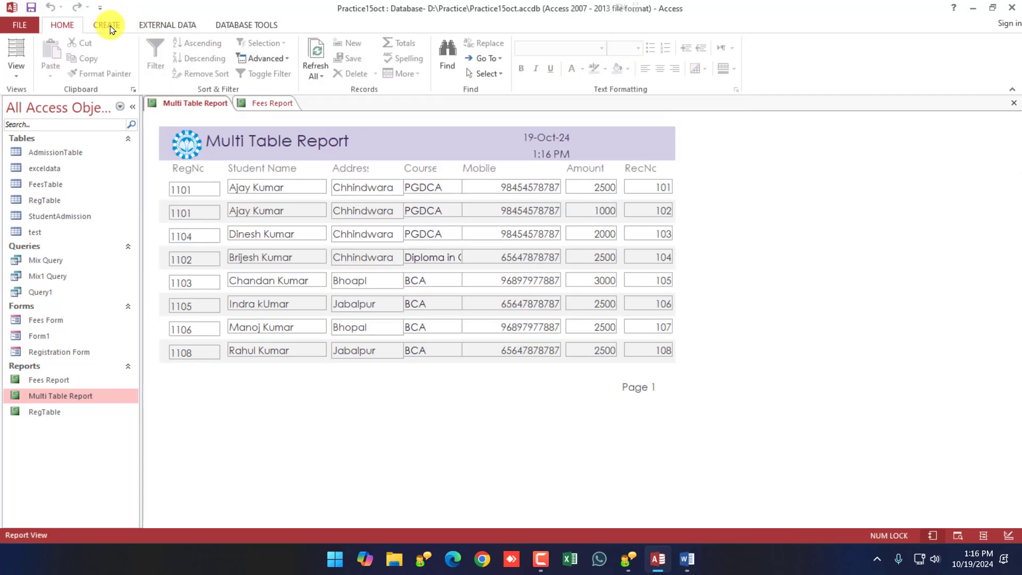
left_click(112, 27)
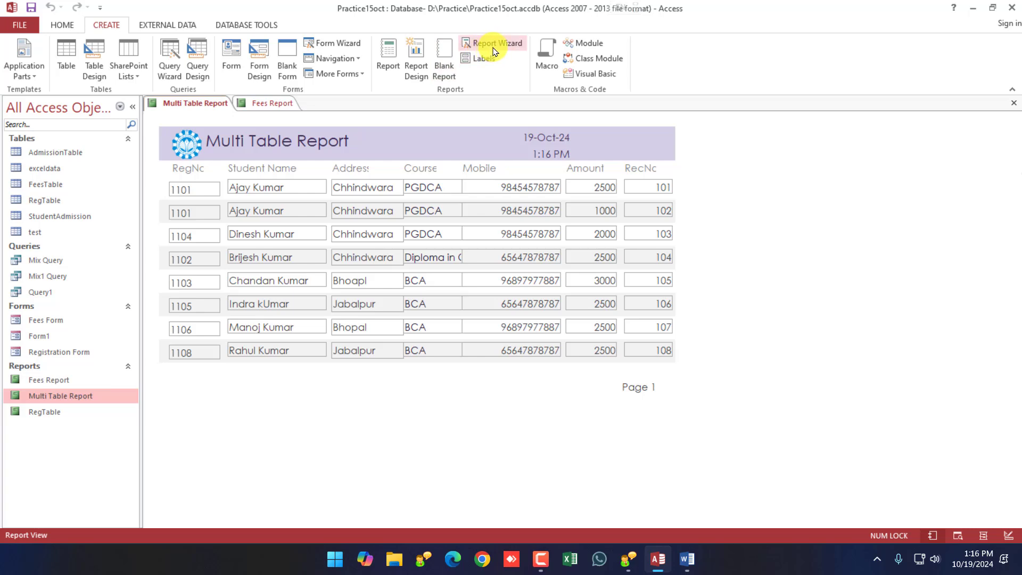
left_click(353, 63)
left_click(354, 75)
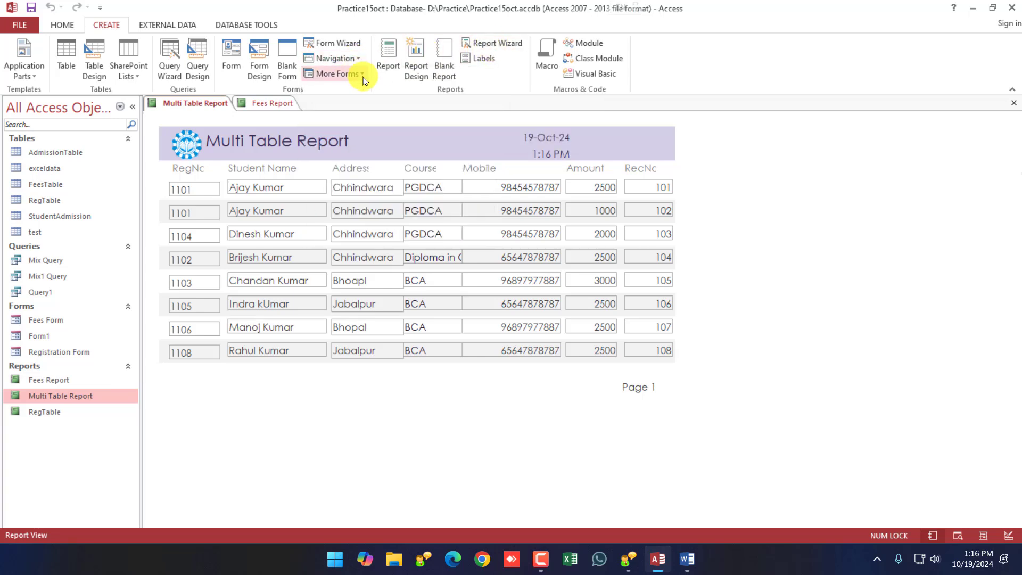
left_click(363, 78)
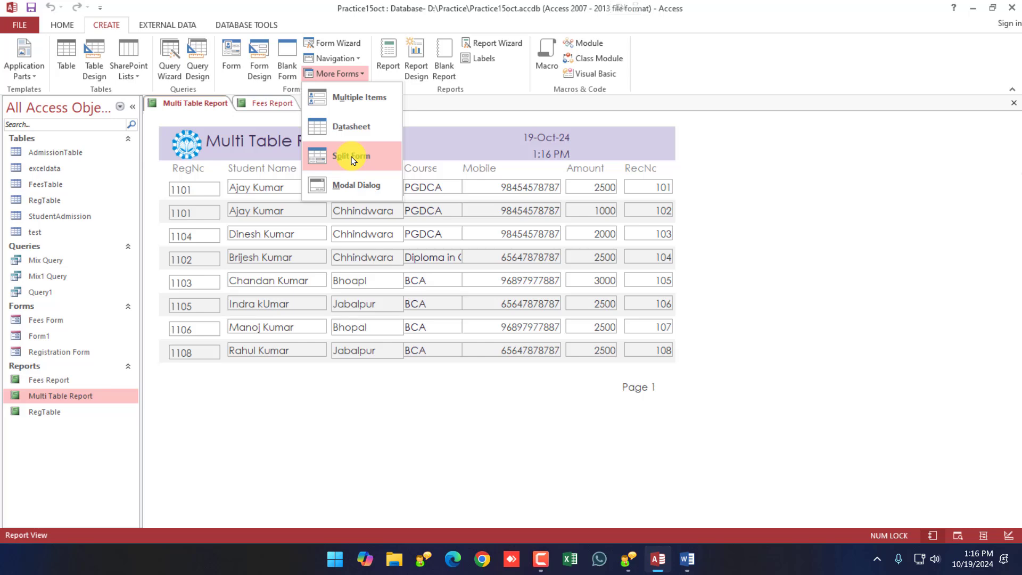
left_click(463, 379)
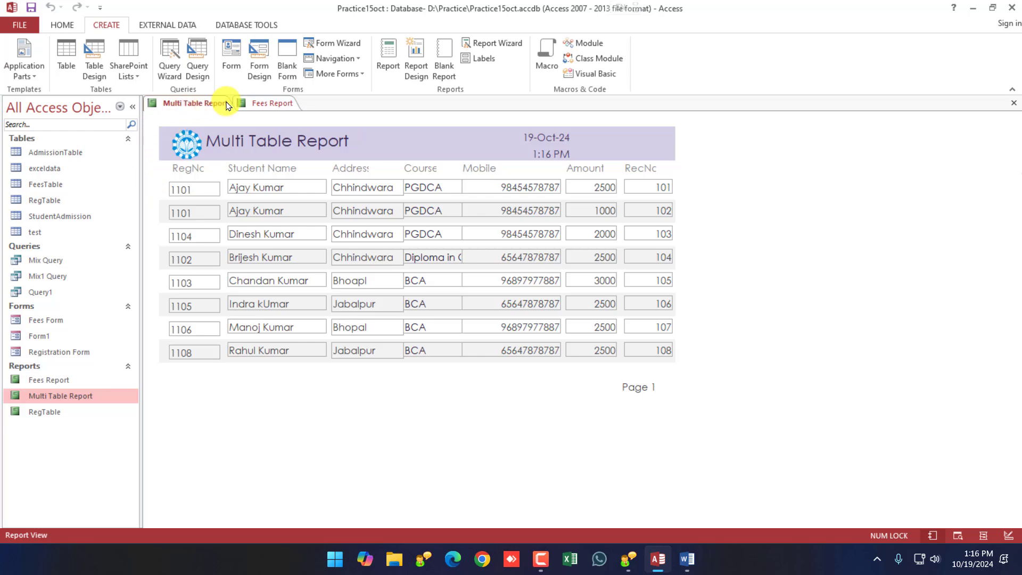
Step: Open Form1 in Design View and widen the form to about 4.8 inches
double_click(46, 336)
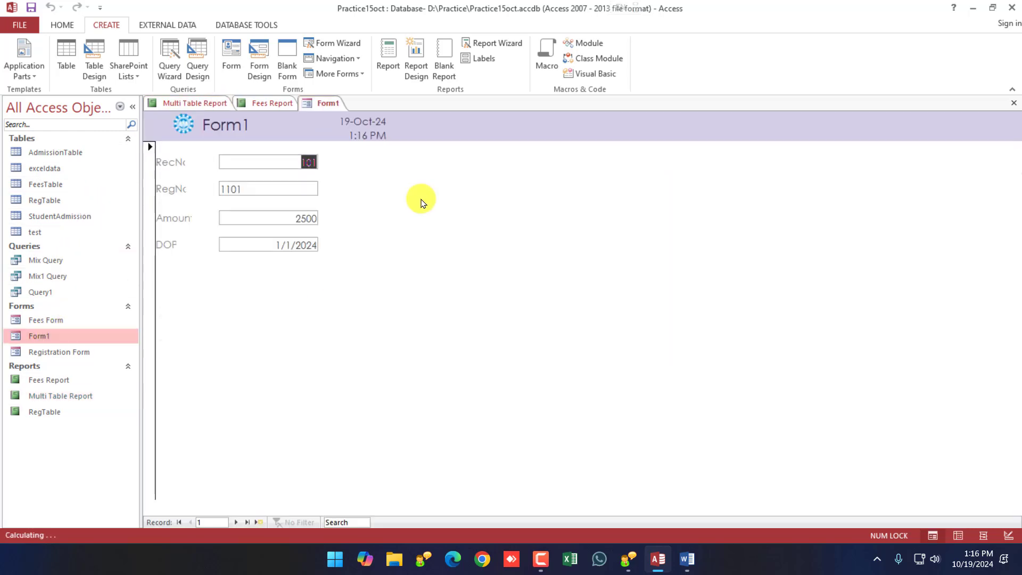
right_click(326, 104)
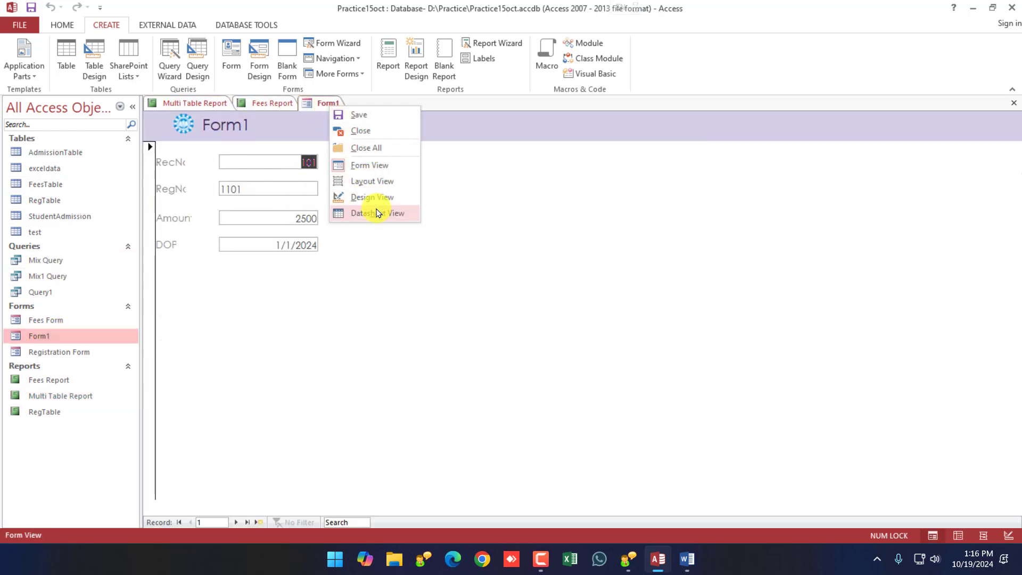
left_click(372, 197)
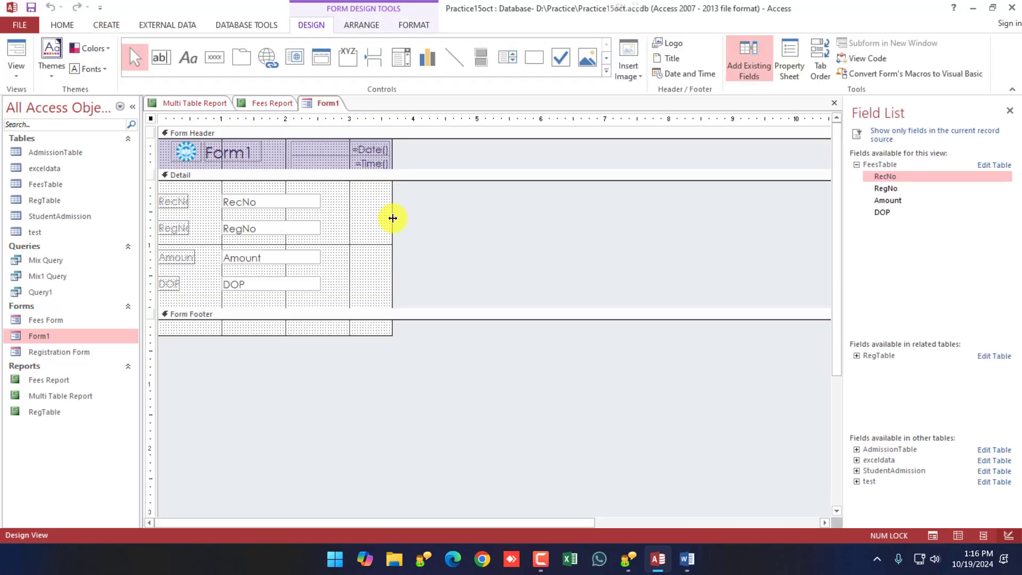
left_click_drag(392, 220, 467, 216)
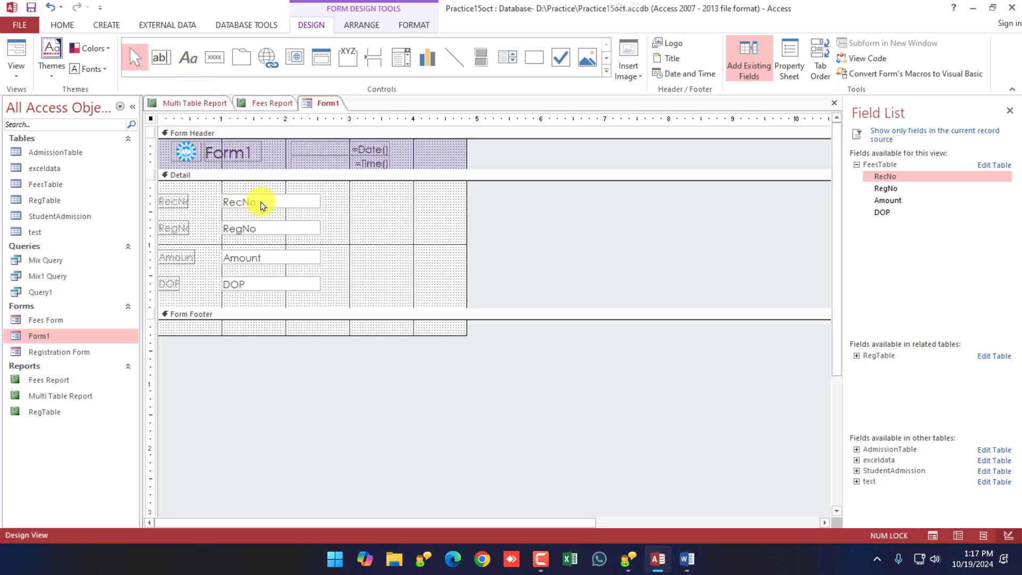
Step: Draw an unbound text box about 1.4 inches wide in the empty area beside the RecNo field and delete it
left_click(263, 204)
left_click(264, 223)
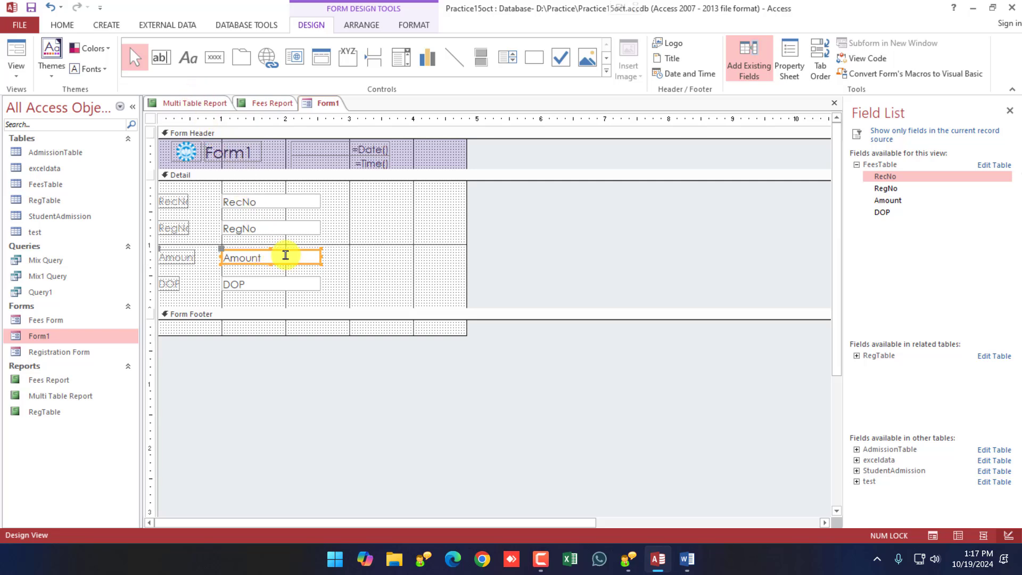
left_click(161, 63)
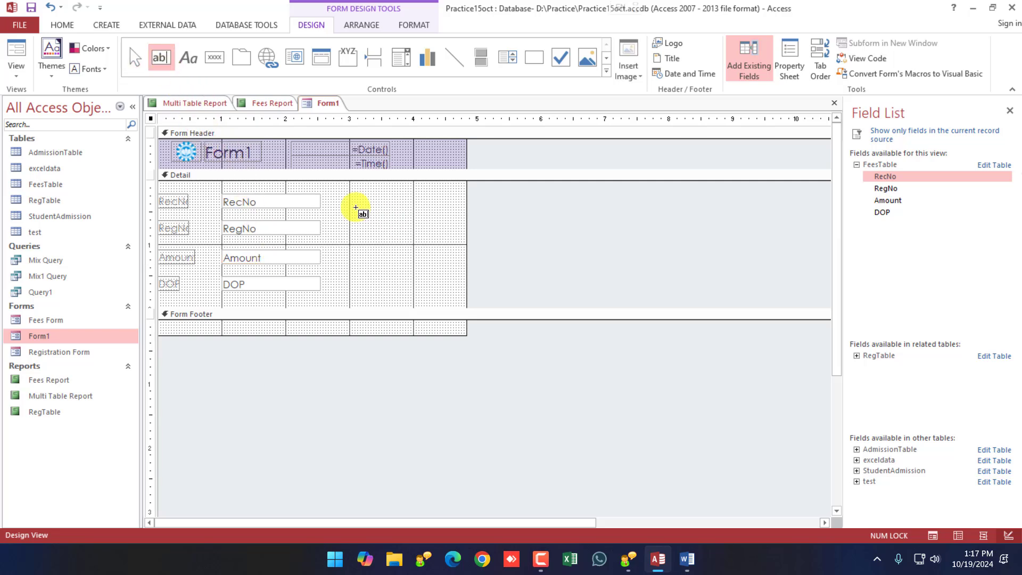
left_click_drag(345, 205, 432, 220)
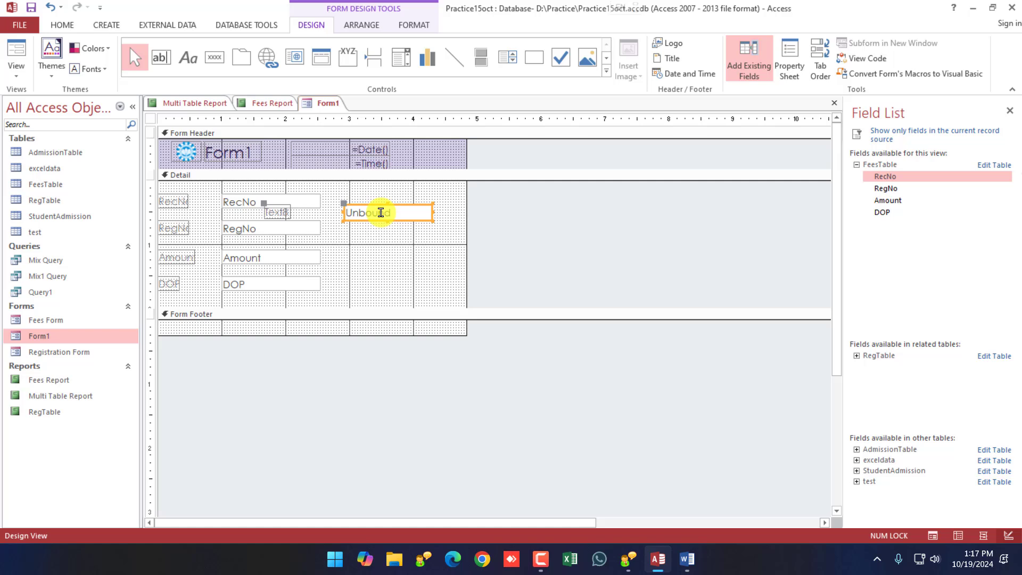
left_click(243, 204)
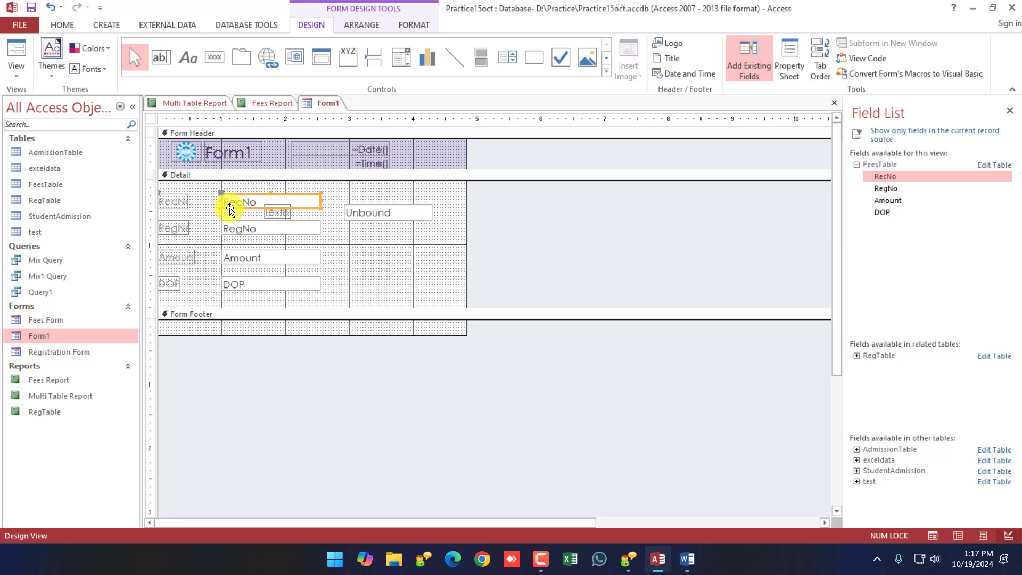
left_click(374, 213)
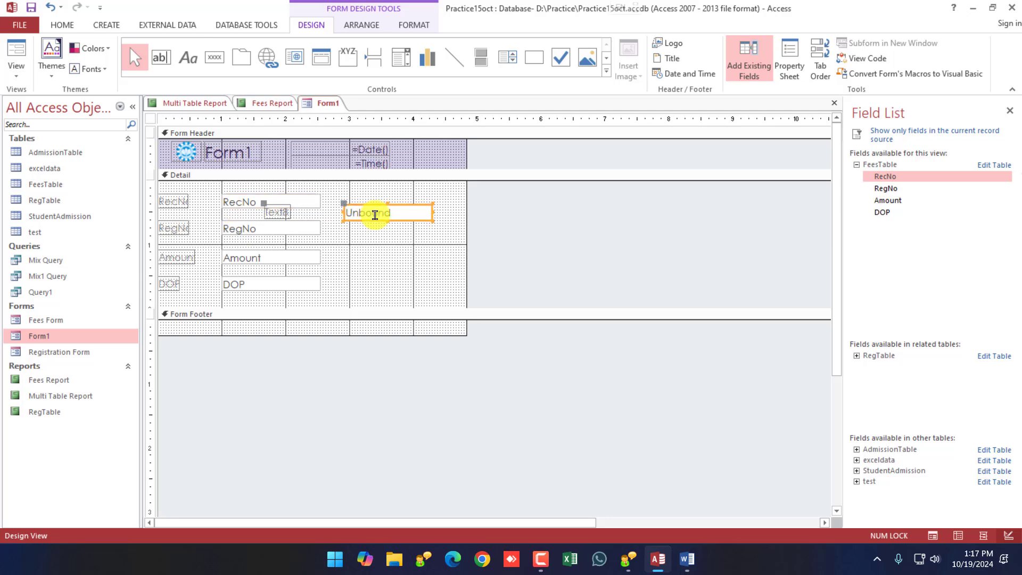
key("Delete")
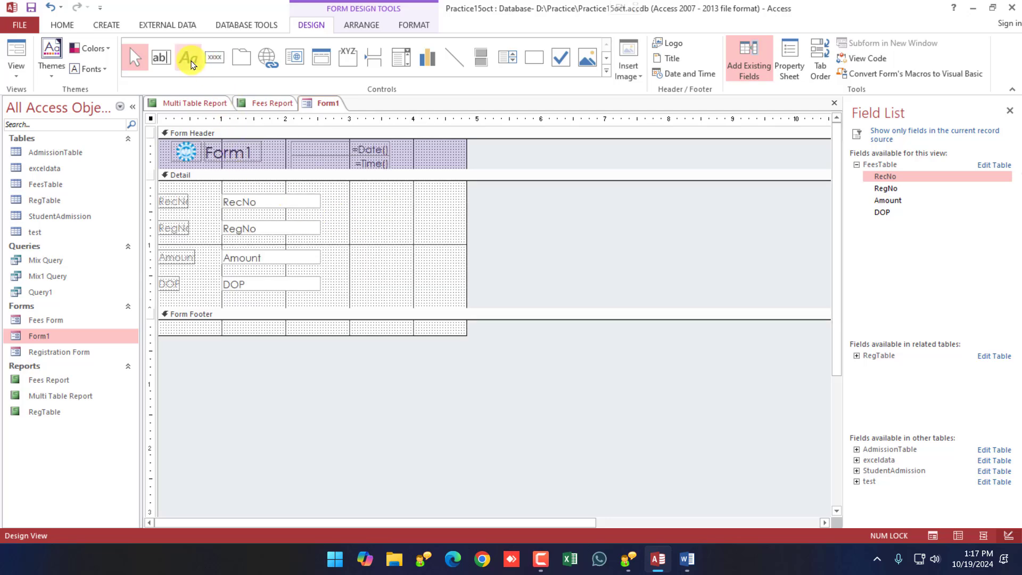
left_click(176, 202)
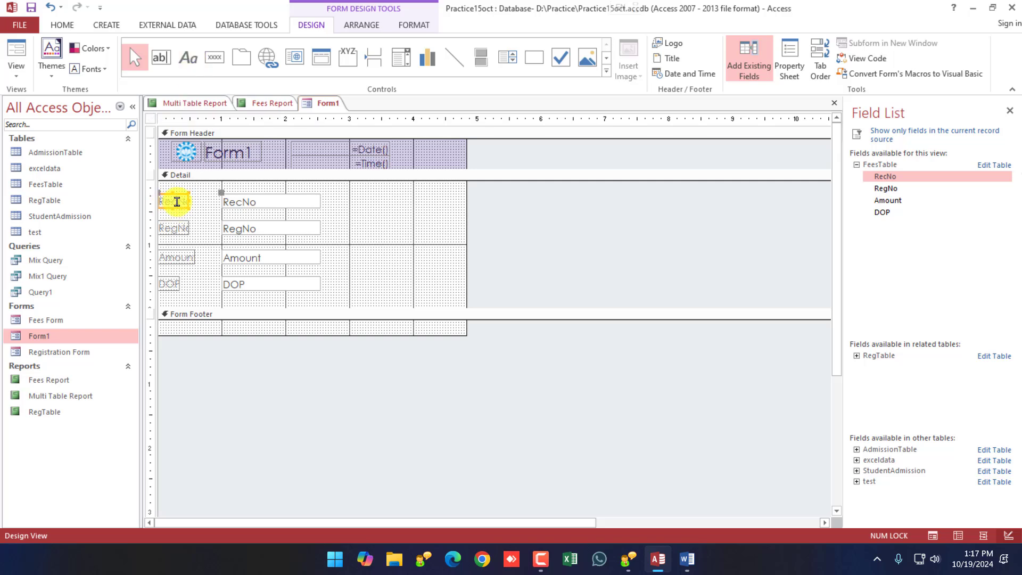
left_click(188, 58)
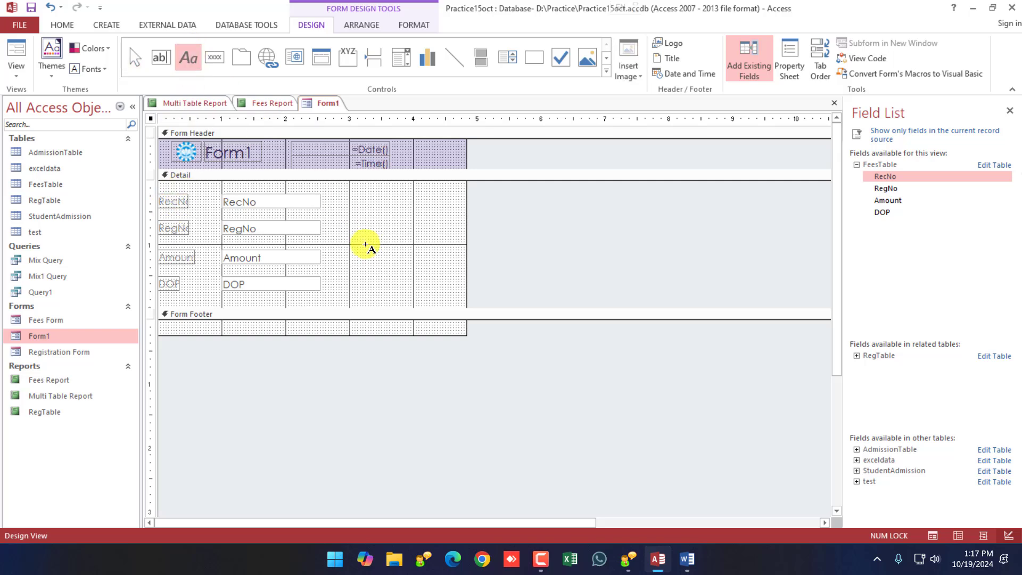
mouse_move(336, 224)
left_mouse_down()
mouse_move(363, 247)
mouse_move(456, 260)
left_mouse_up()
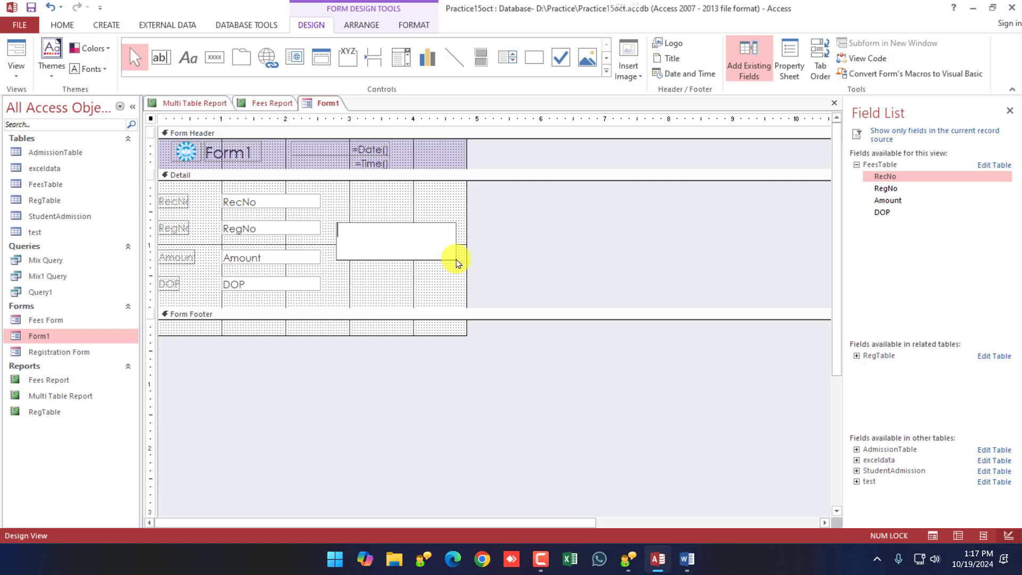
left_click(387, 224)
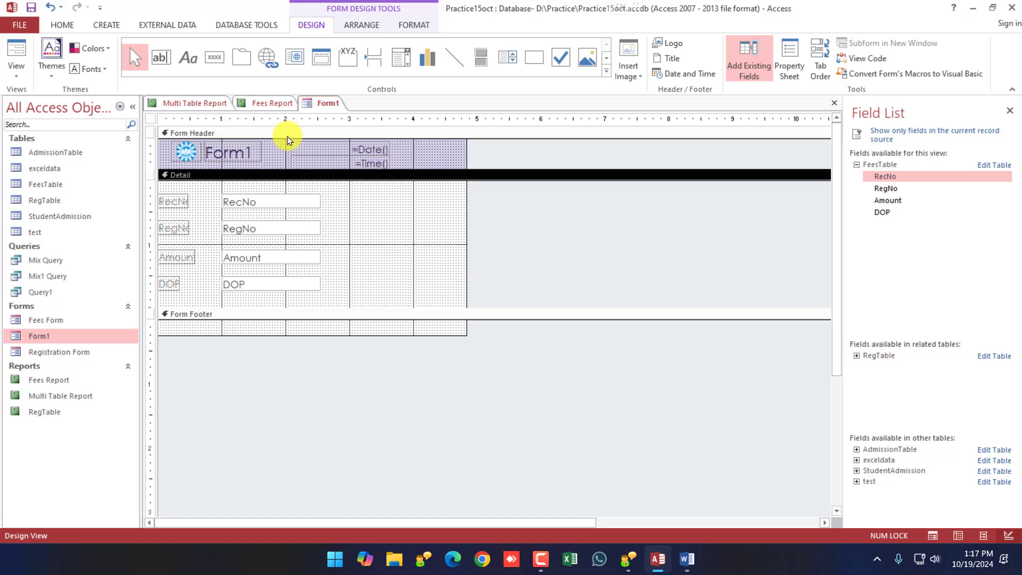
Step: Draw a command button about 1.1 inches wide beside the RegNo and Amount fields, and move its wizard clear of the form
left_click(215, 65)
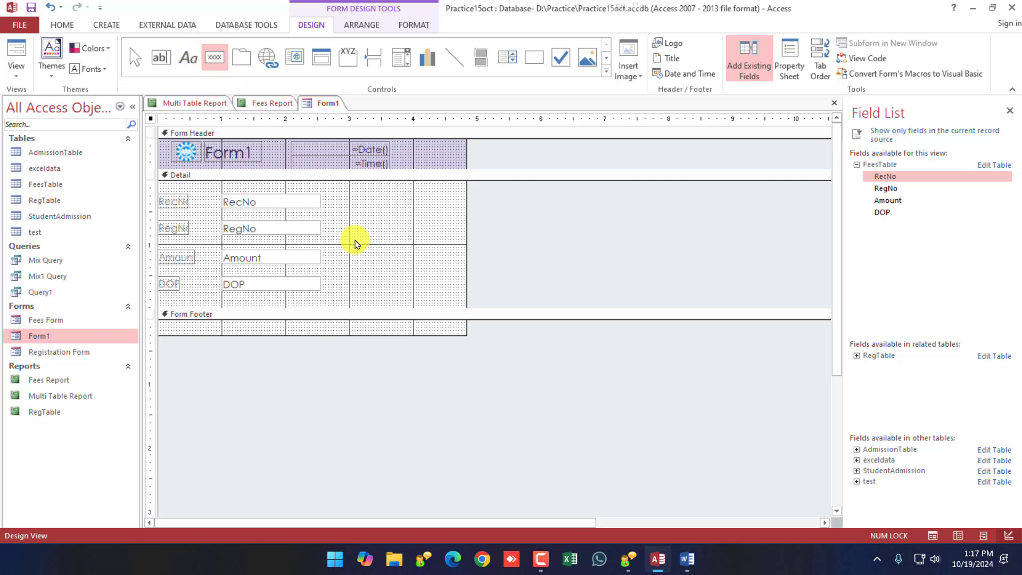
left_click_drag(358, 220, 431, 258)
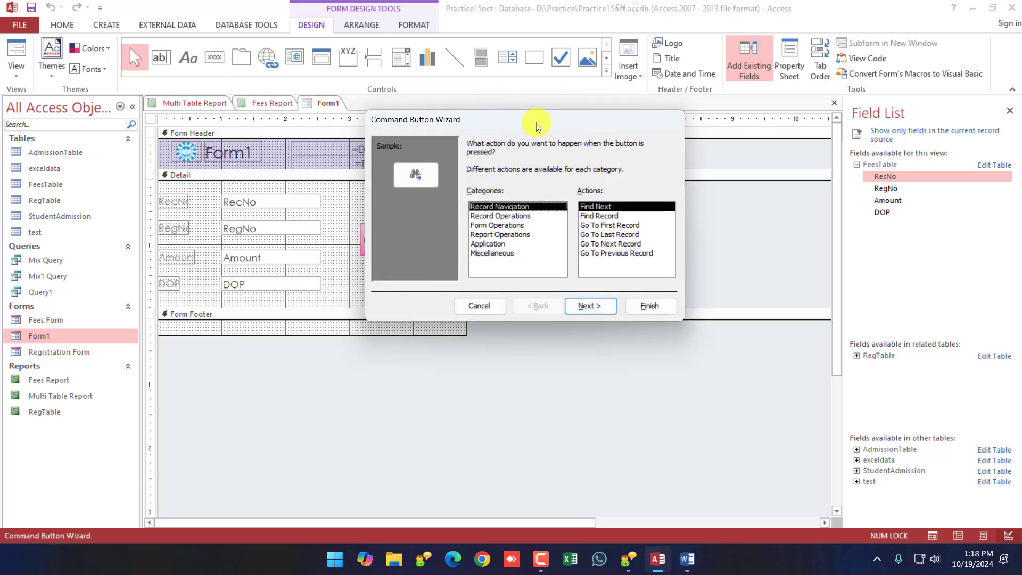
left_click_drag(538, 118, 716, 122)
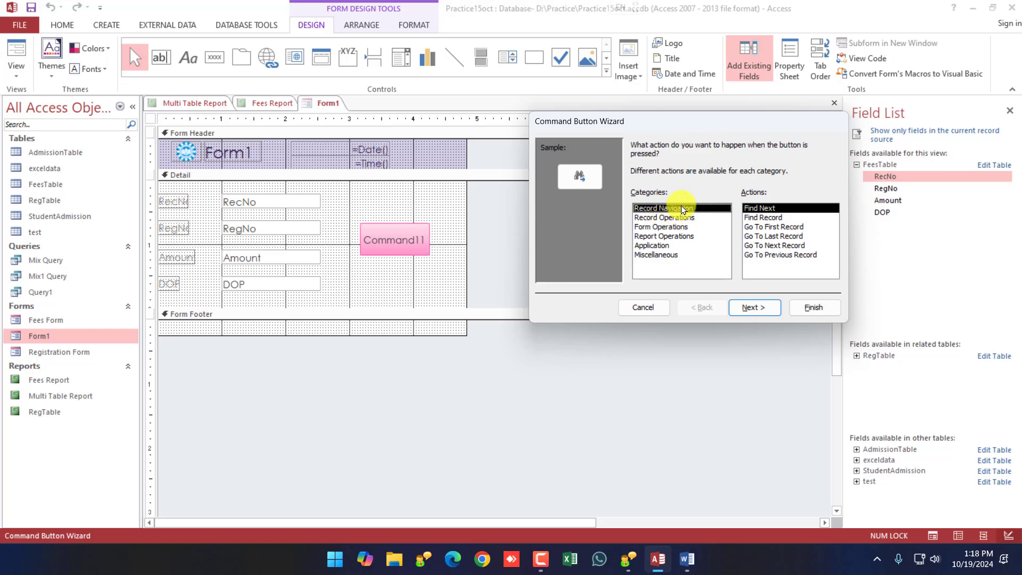
Step: Review the wizard's action categories, assign the Close Form action from Form Operations to the button, and continue to its appearance options
left_click(667, 220)
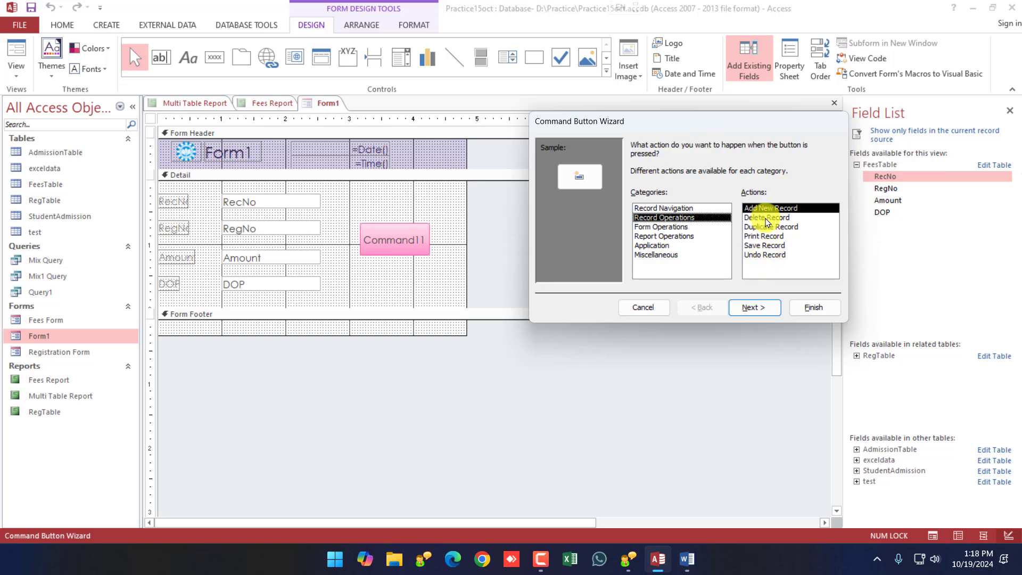
left_click(669, 228)
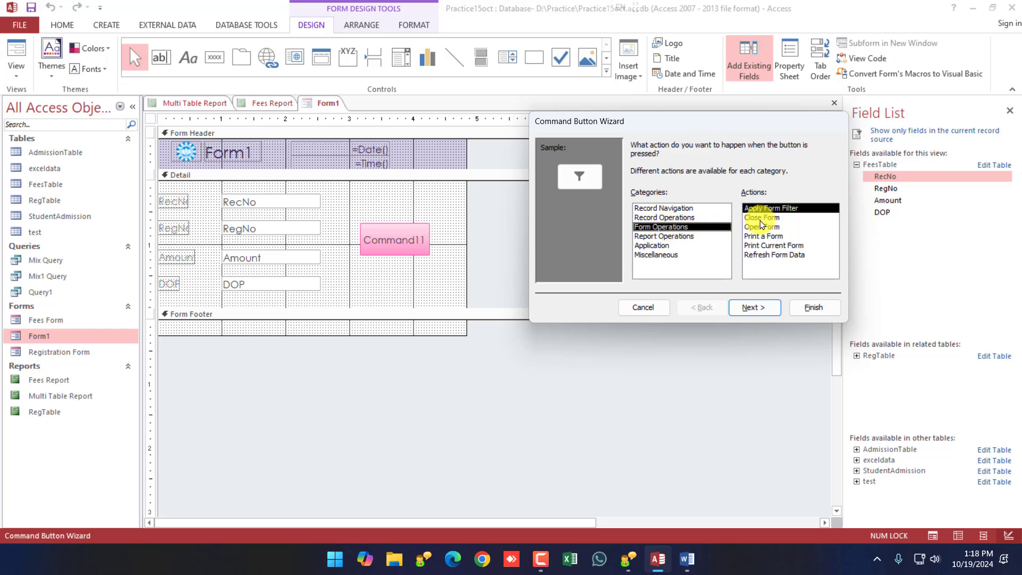
left_click(665, 237)
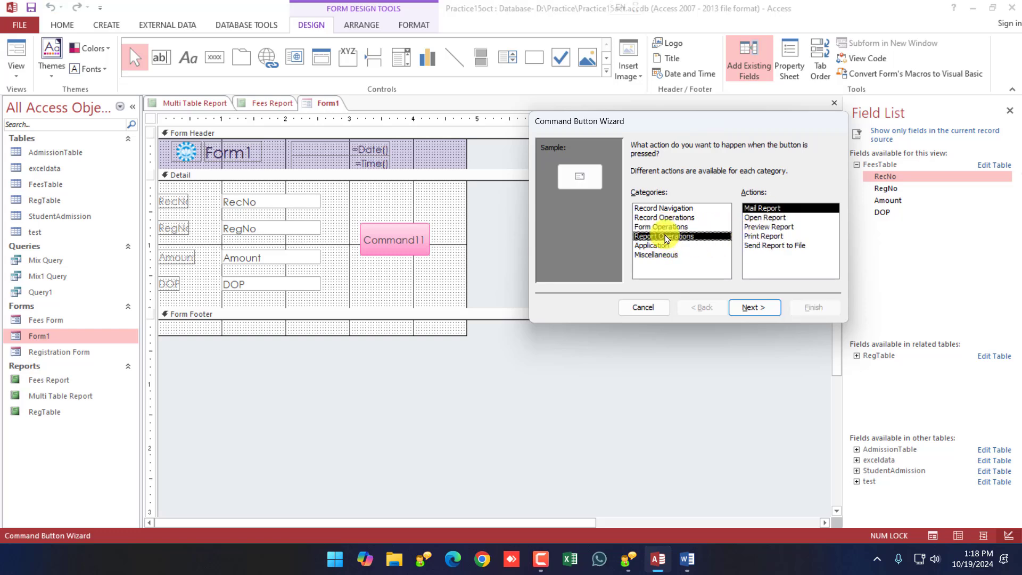
left_click(666, 246)
left_click(662, 255)
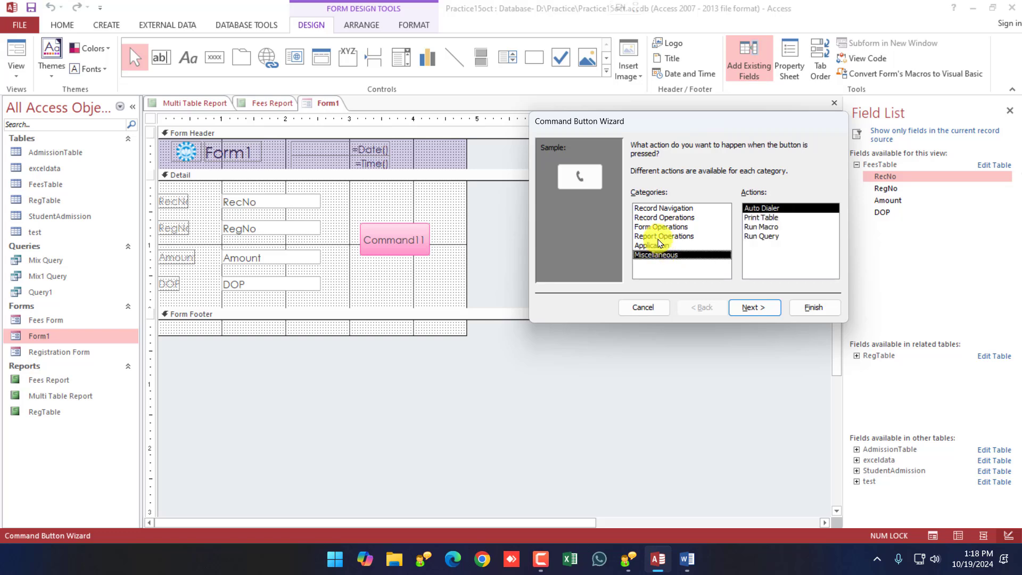
left_click(659, 238)
left_click(658, 229)
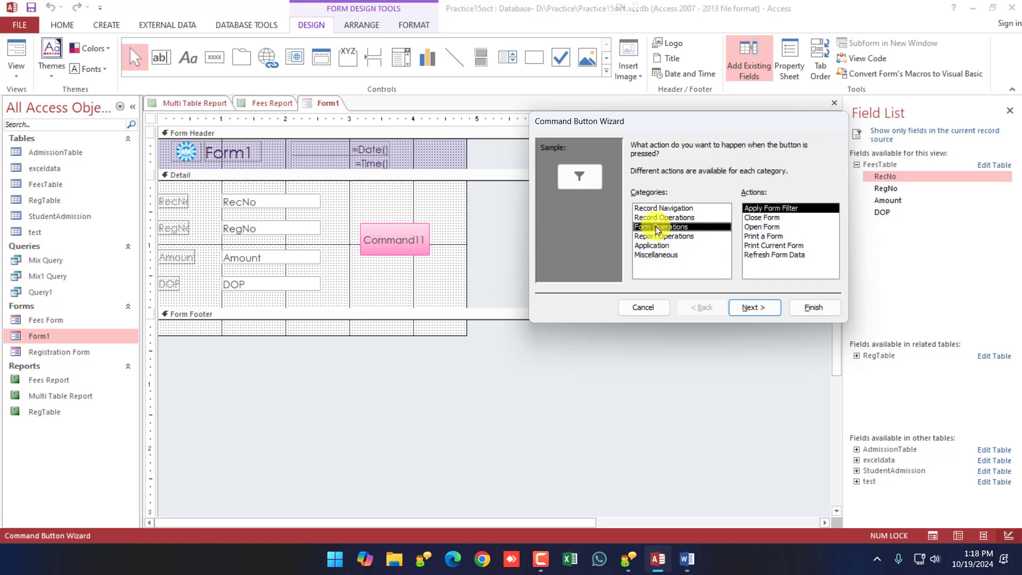
left_click(762, 218)
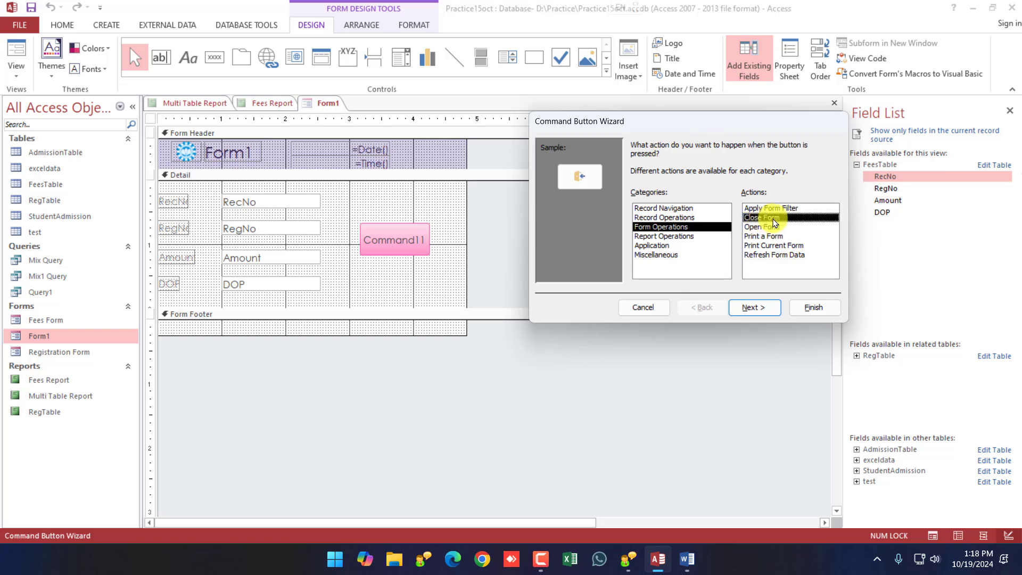
left_click(766, 306)
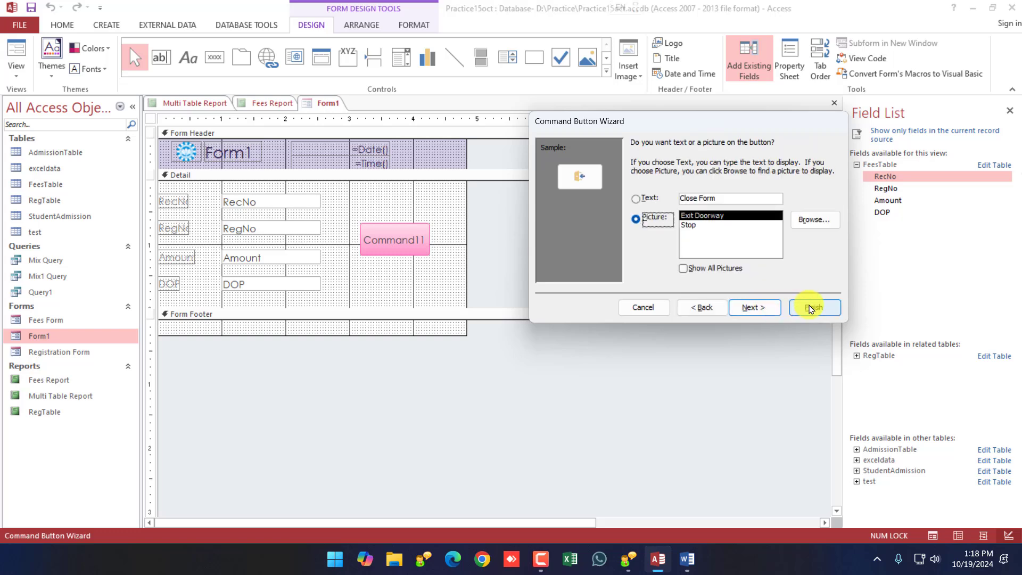
Step: Finish the command button with the Exit Doorway picture and keep its default name, Command11
left_click(762, 308)
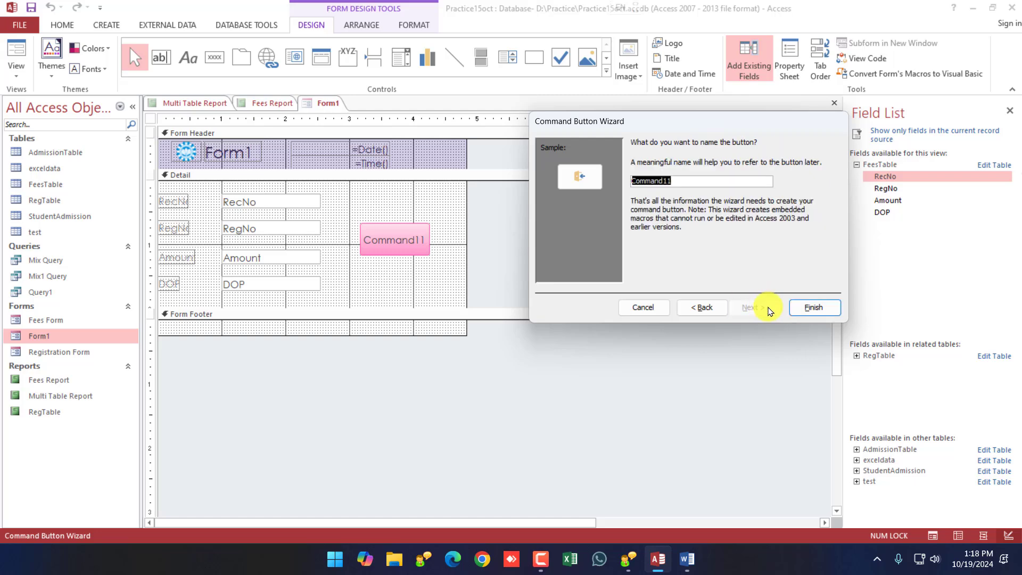
left_click(813, 307)
left_click(392, 257)
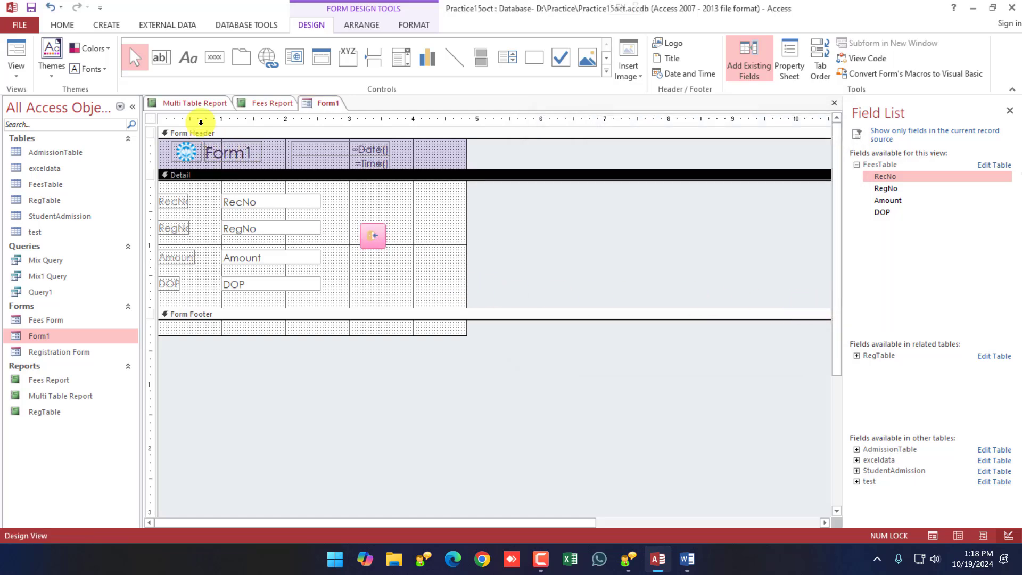
Step: Switch Form1 to Form View, try its Exit Doorway button, and cancel the request to save design changes
right_click(195, 103)
right_click(314, 103)
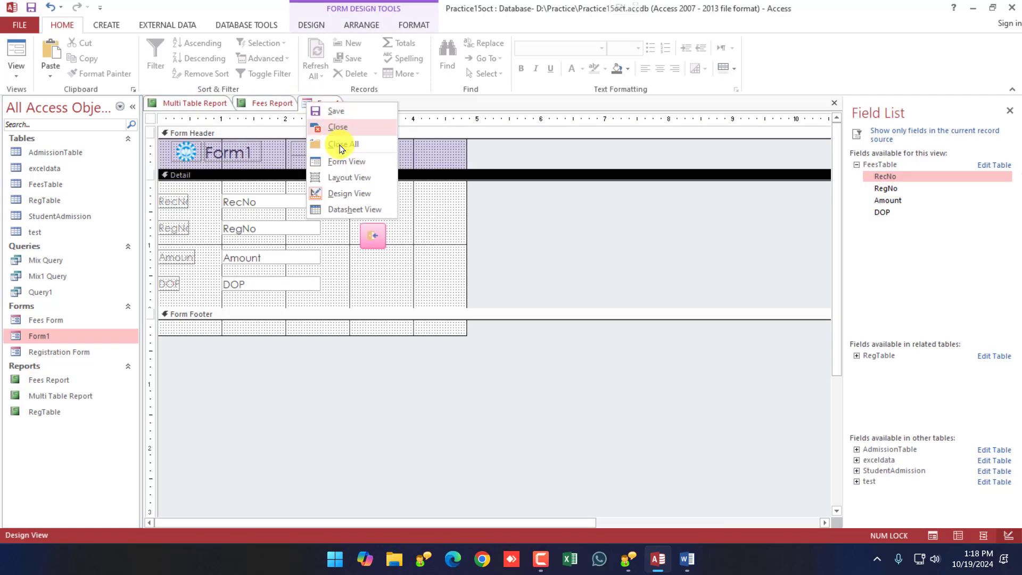
left_click(340, 161)
left_click(372, 199)
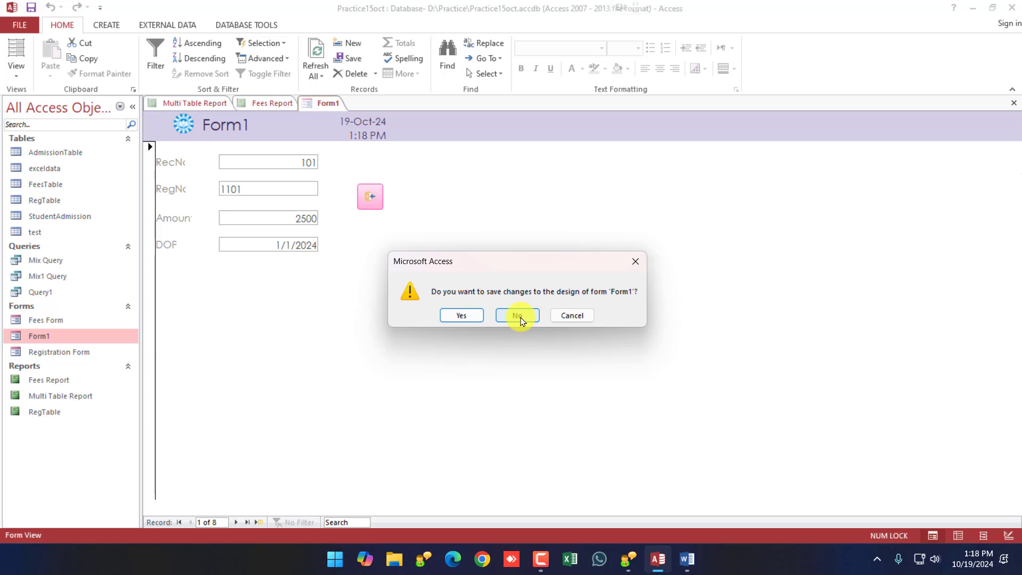
left_click(572, 315)
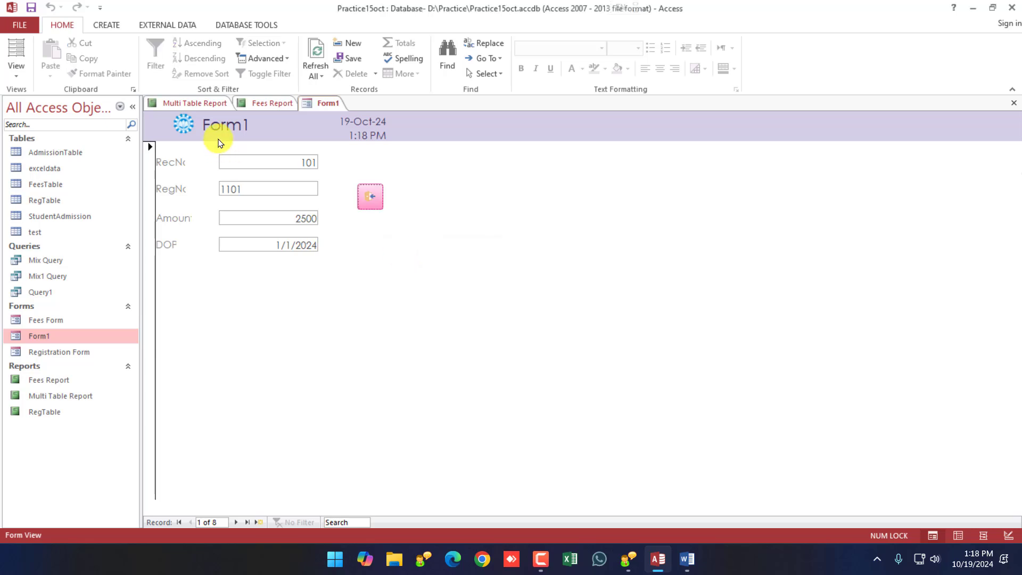
Step: Close Form1 with its Exit Doorway button and save the form's design changes
right_click(309, 104)
left_click(325, 103)
right_click(325, 102)
left_click(506, 182)
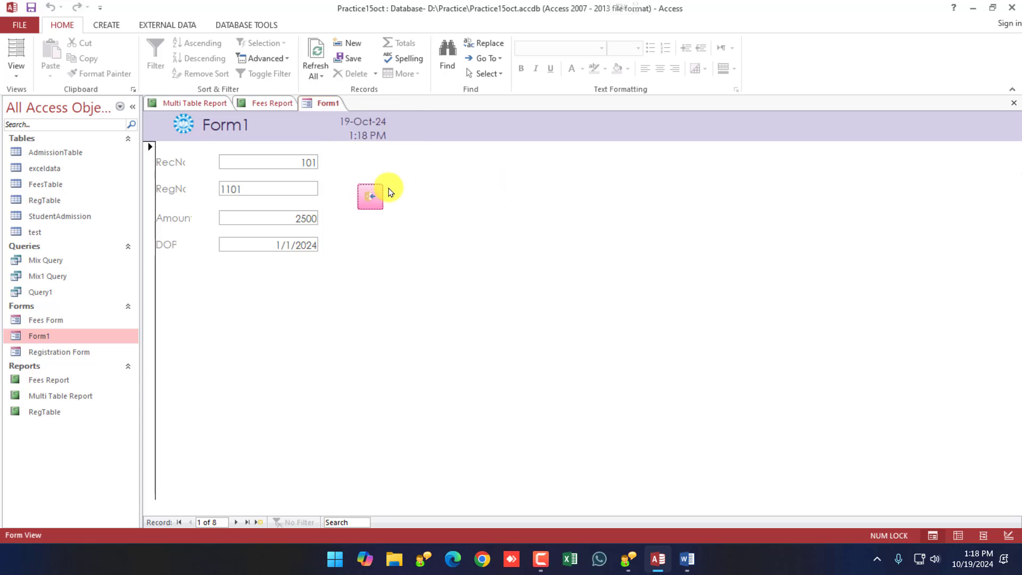
left_click(371, 193)
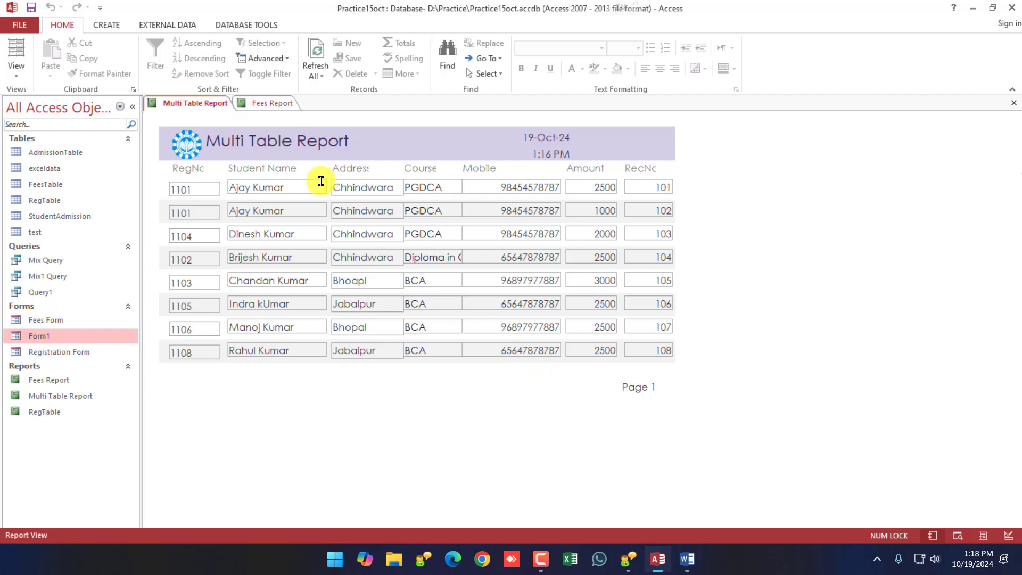
Step: Reopen Form1 and switch it to Design View
double_click(52, 333)
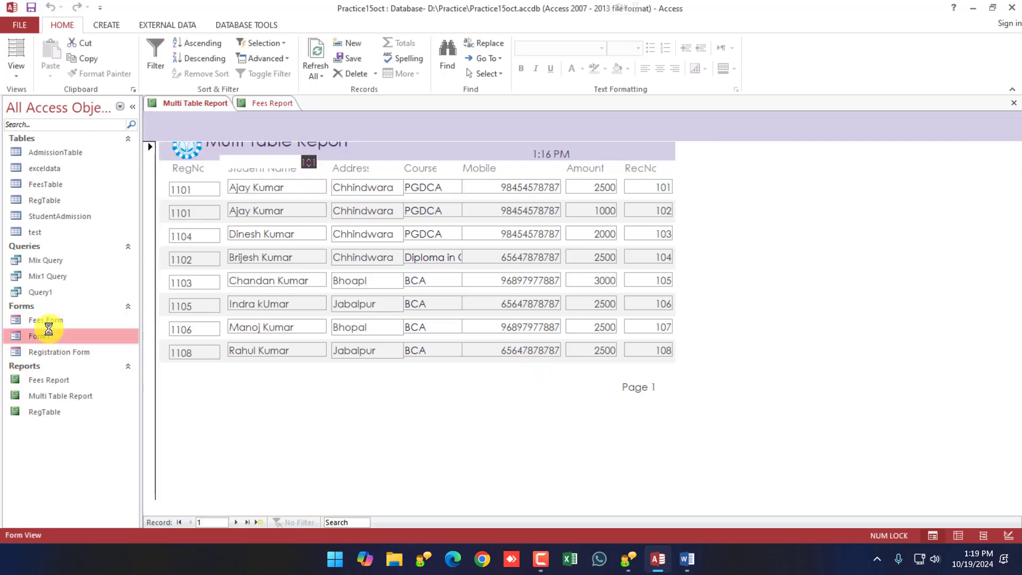
right_click(327, 104)
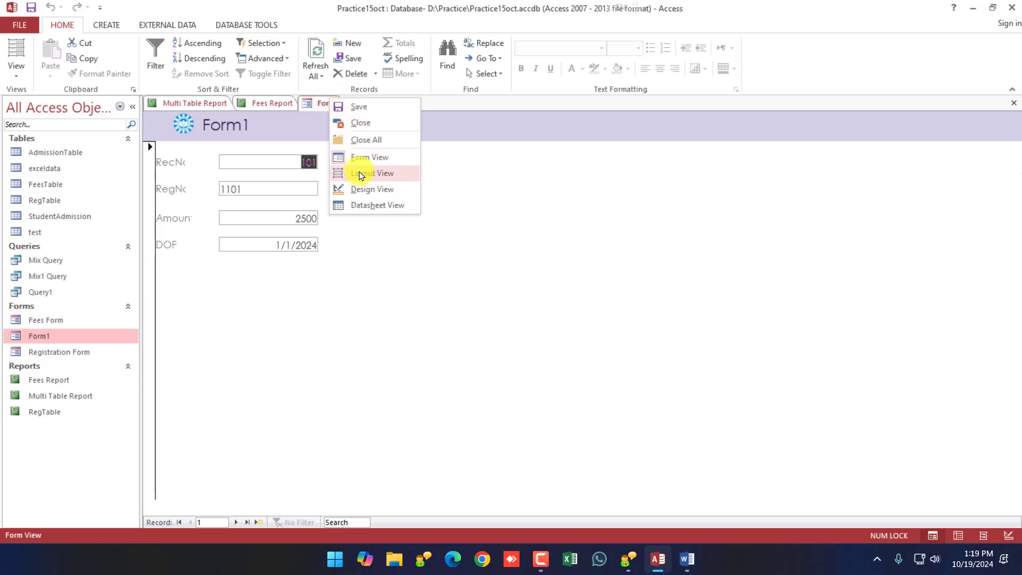
left_click(362, 189)
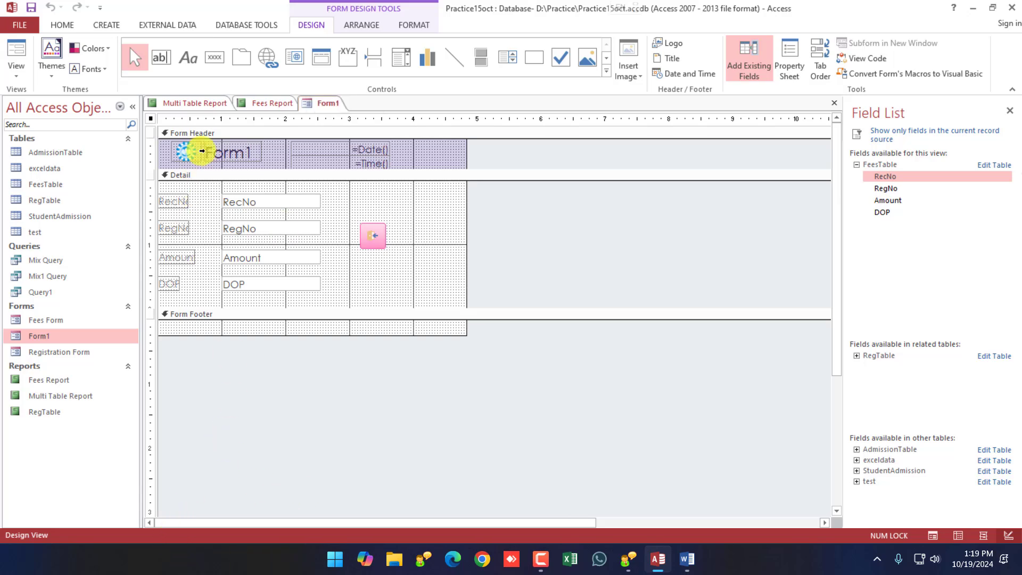
Step: Look over Multi Table Report, Fees Report and Fees Form, and return to Form1's design controls
left_click(196, 103)
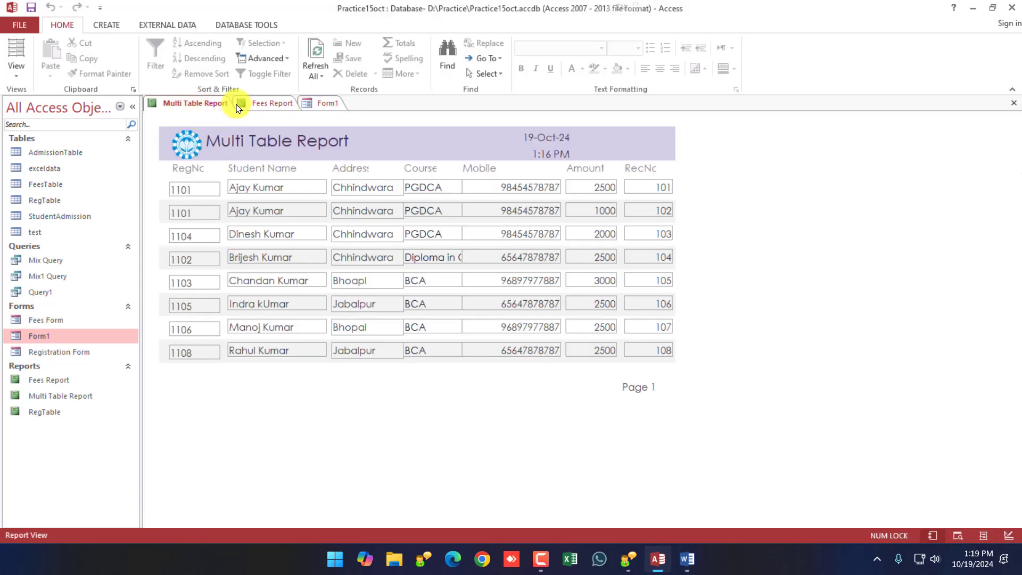
left_click(239, 105)
left_click(36, 307)
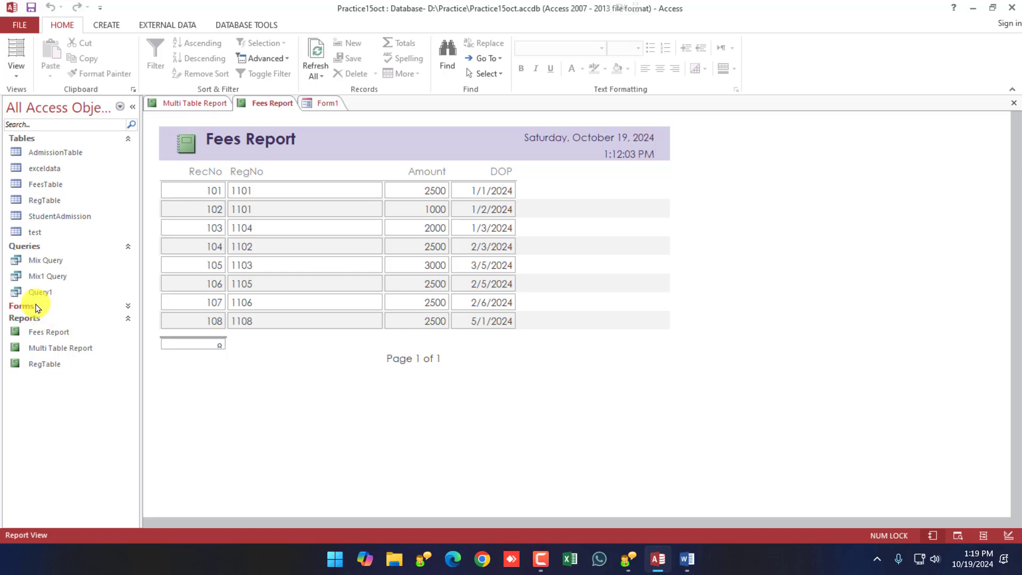
left_click(36, 306)
double_click(53, 320)
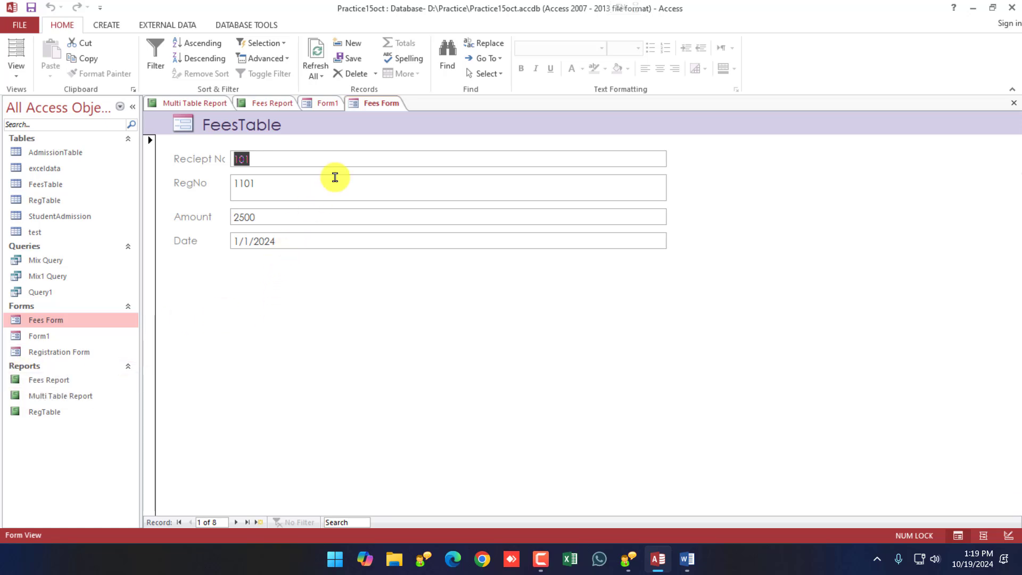
left_click(324, 103)
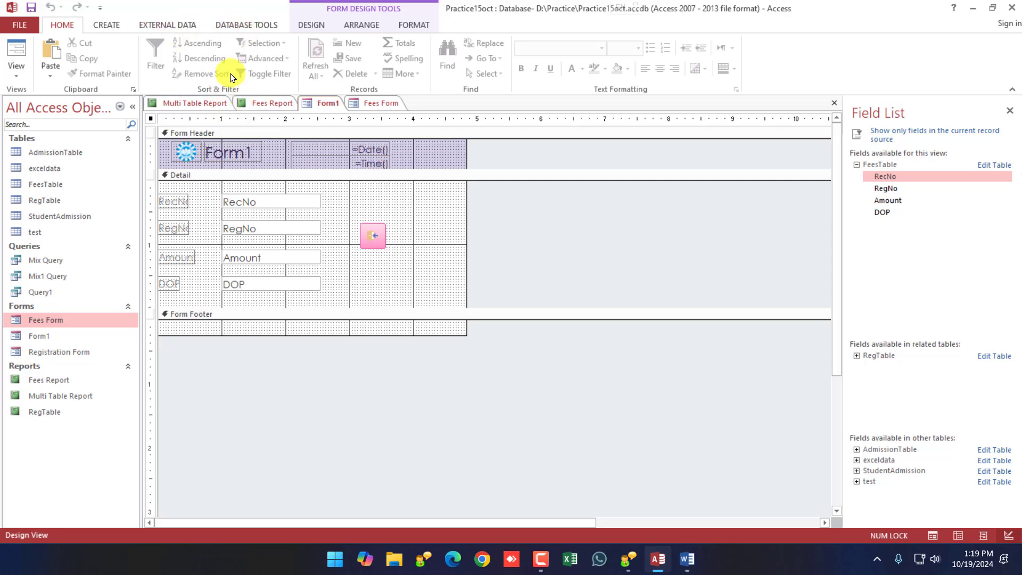
left_click(311, 25)
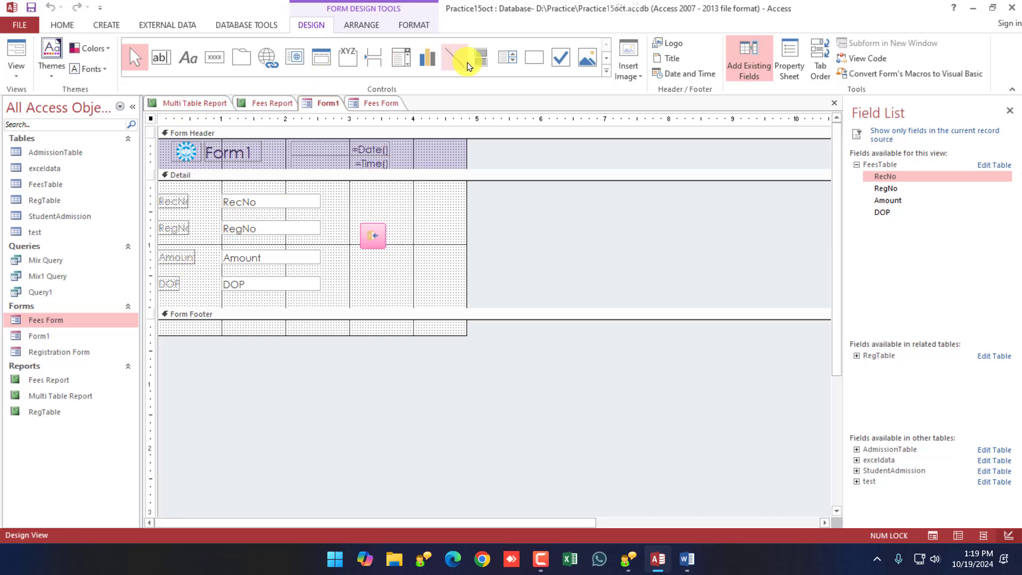
Step: Draw a list box about 1 inch wide below the close button and choose RegTable as its value source
left_click(517, 64)
left_click_drag(366, 255, 434, 276)
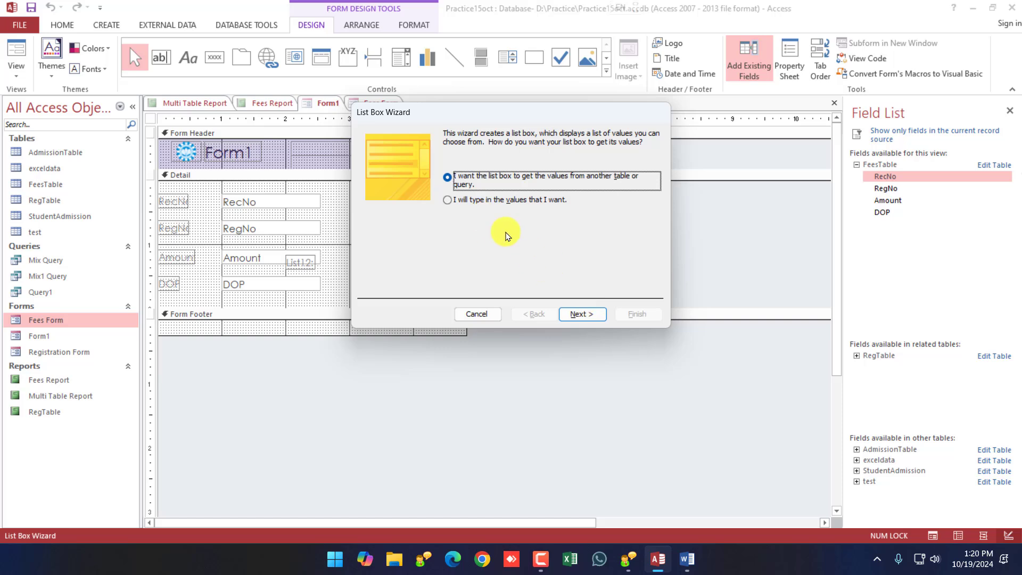
left_click(580, 311)
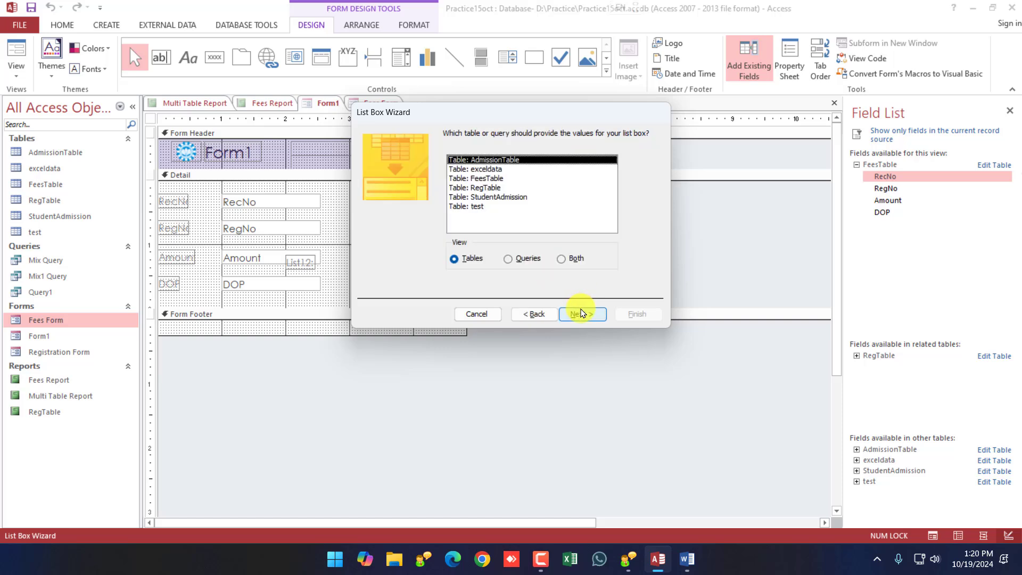
left_click(491, 183)
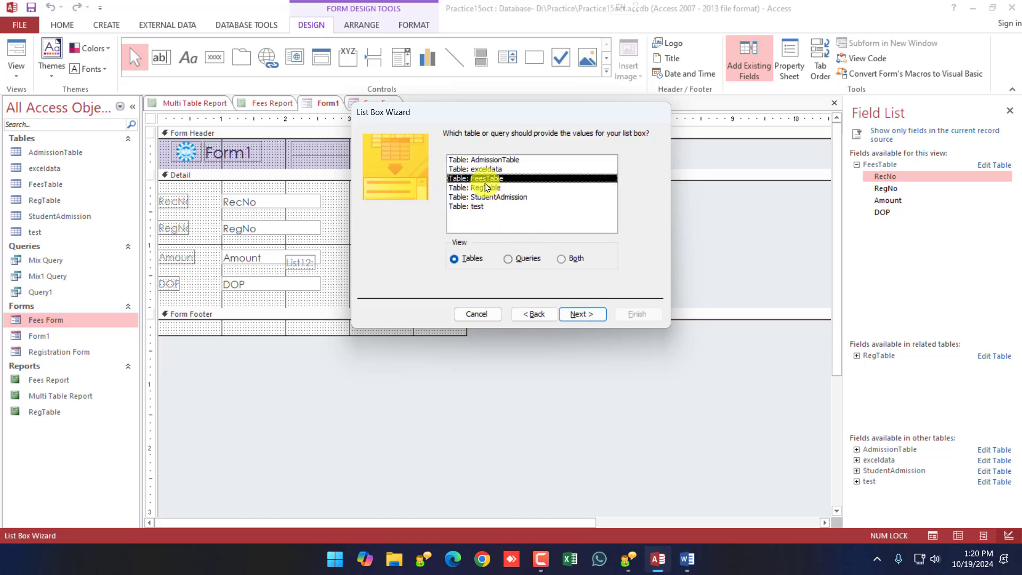
left_click(491, 187)
left_click(582, 313)
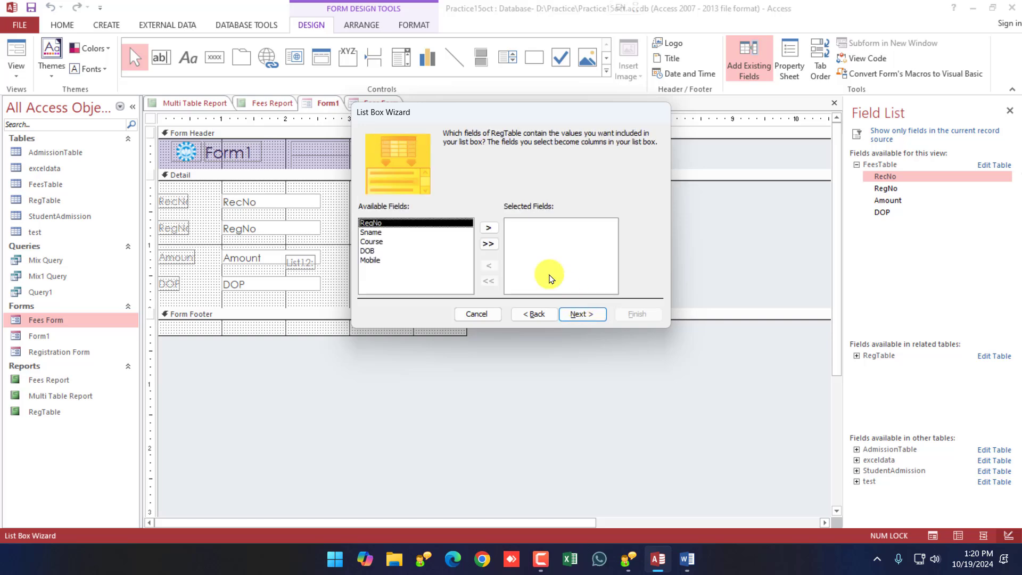
Step: Use the Sname field for the list box, finish it with the default options, and delete it from the form
left_click(380, 233)
left_click(488, 228)
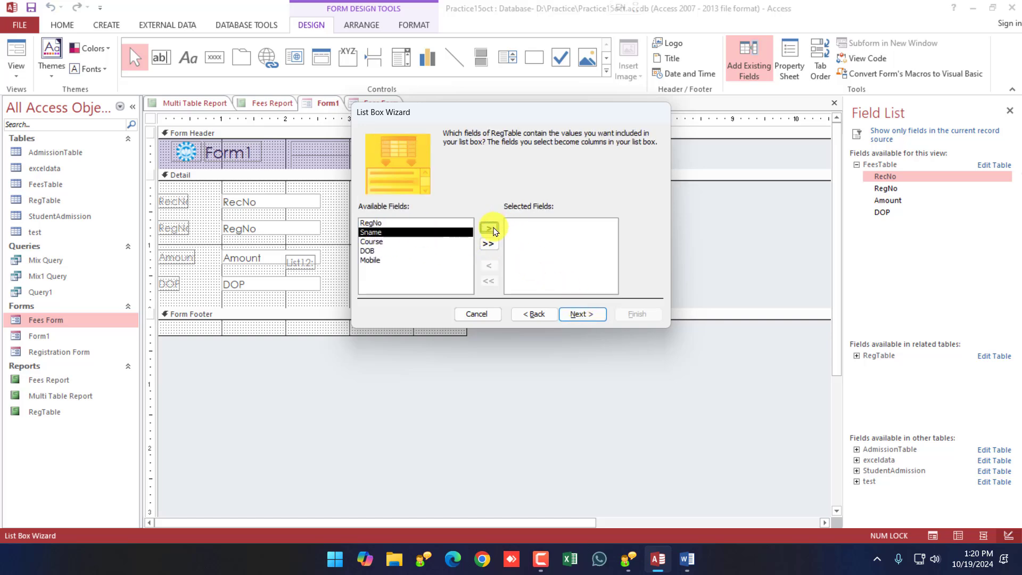
left_click(582, 314)
left_click(581, 314)
left_click(581, 314)
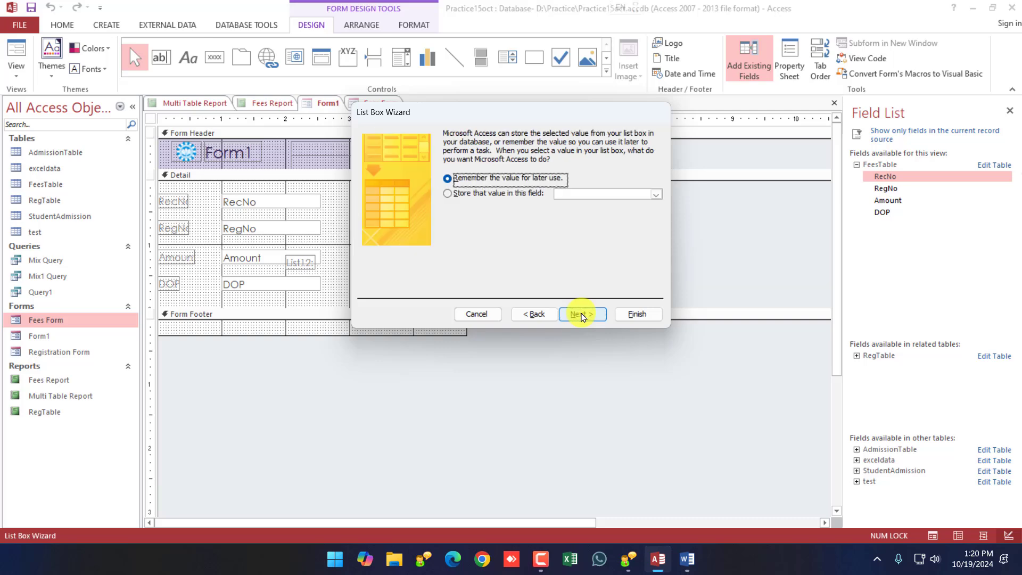
left_click(637, 313)
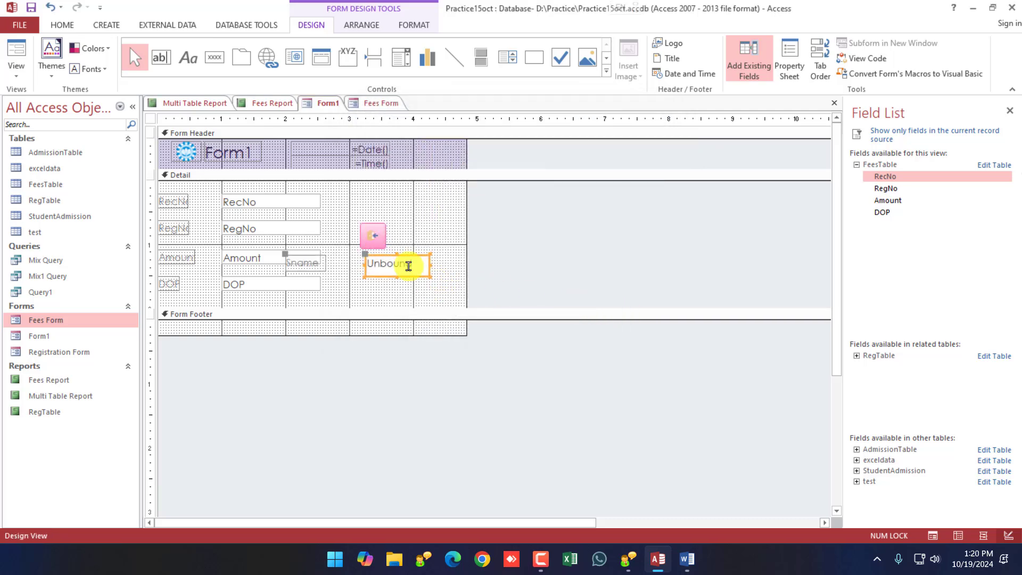
key("Delete")
Step: Draw a list box about 1 inch wide beside the DOP field and take its values from RegTable
left_click(507, 57)
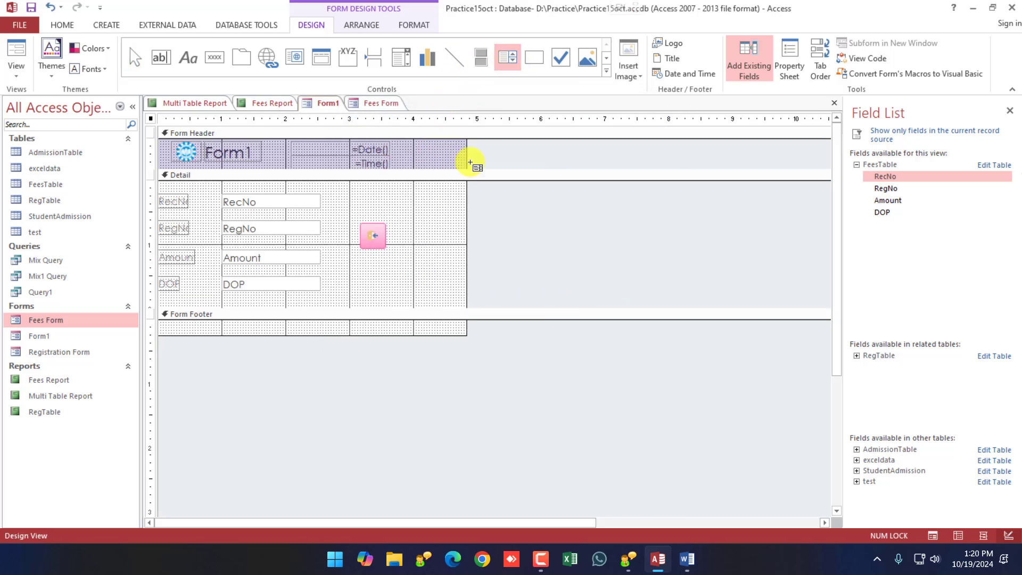
left_click_drag(367, 271, 433, 293)
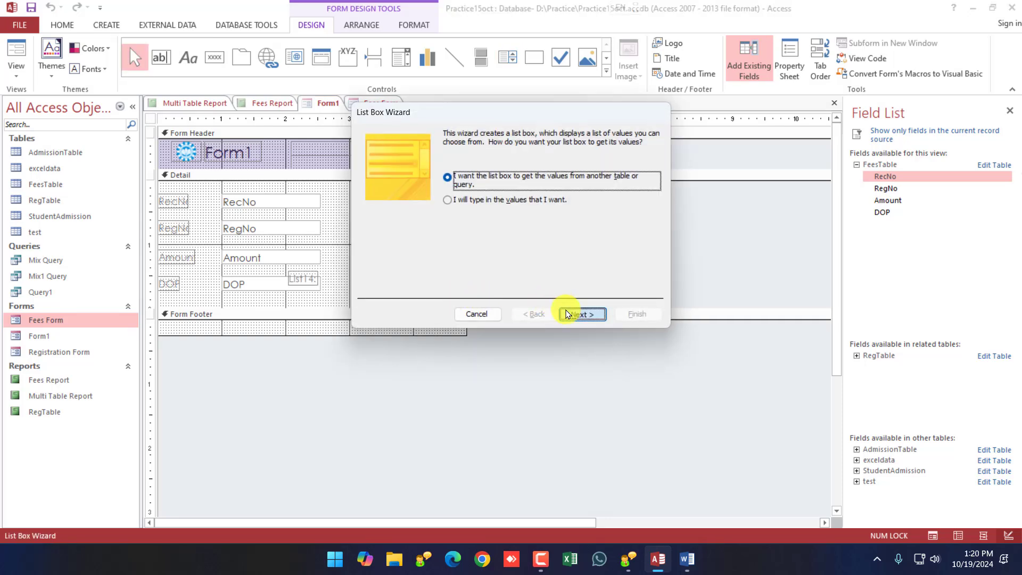
left_click(569, 315)
left_click(479, 178)
left_click(481, 187)
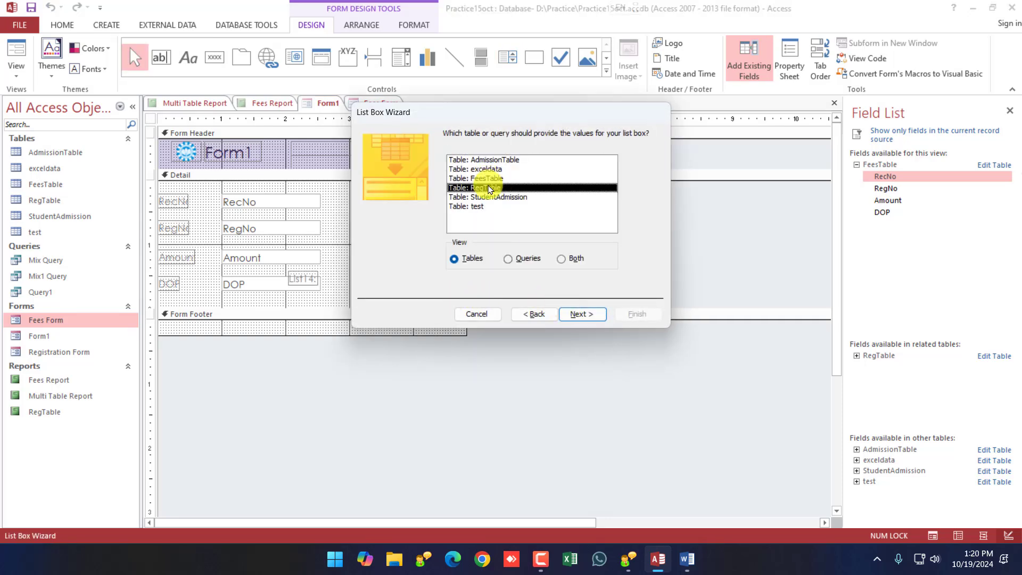
left_click(589, 315)
Step: Include the Sname field in the list box and finish it with default options and the label Sname
left_click(397, 232)
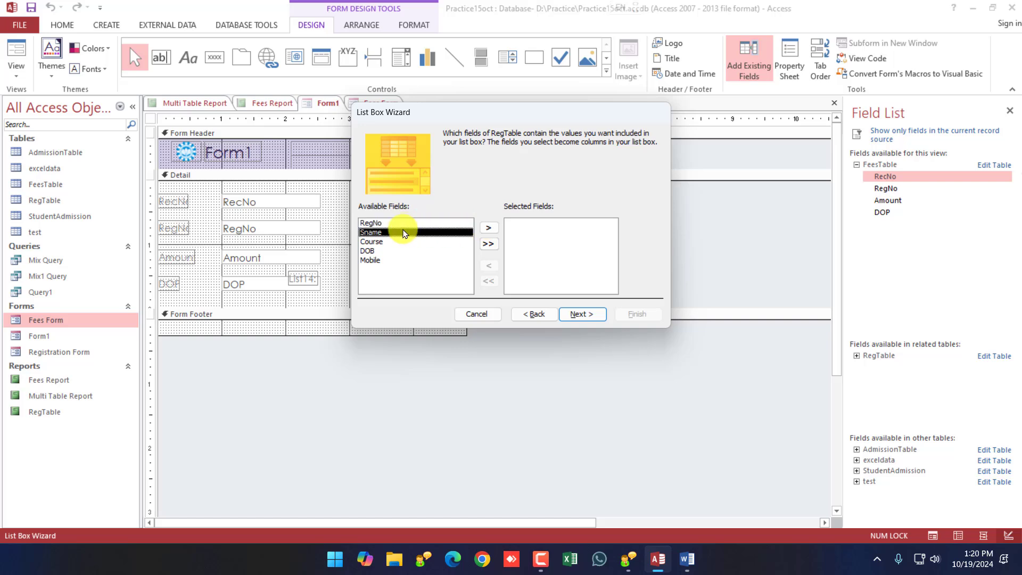
left_click(489, 229)
left_click(575, 315)
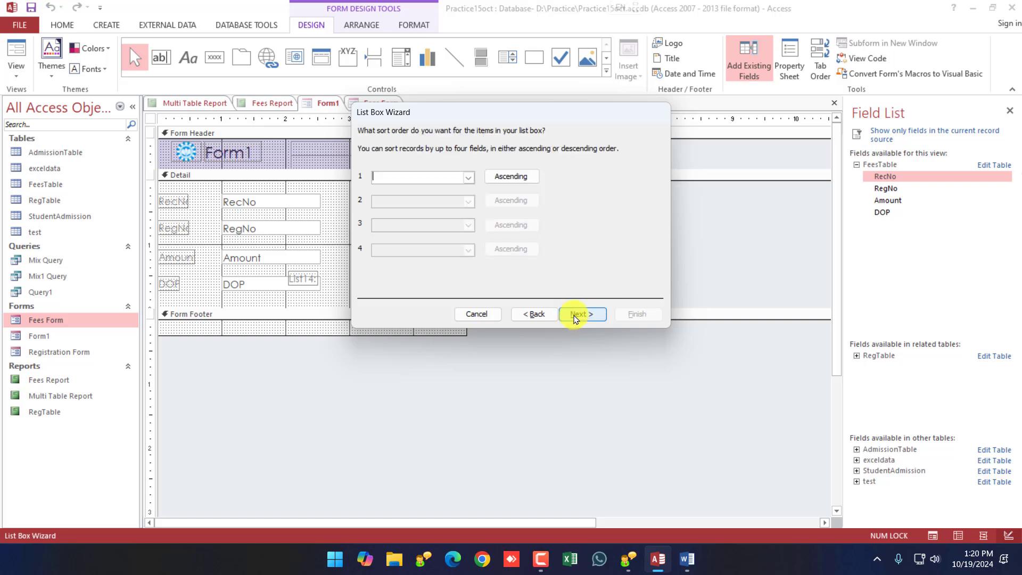
left_click(574, 315)
left_click(574, 315)
left_click(575, 315)
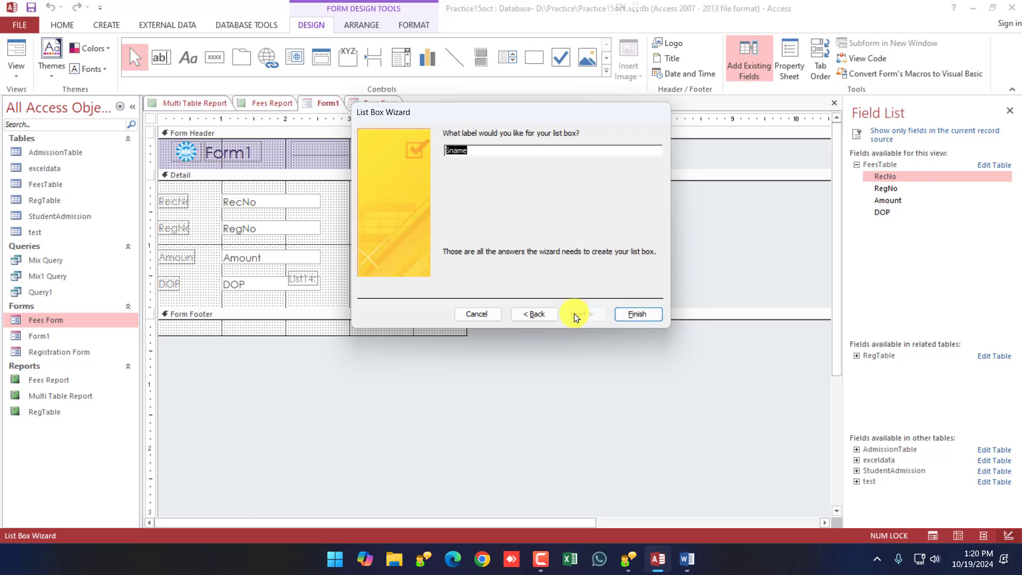
left_click(644, 313)
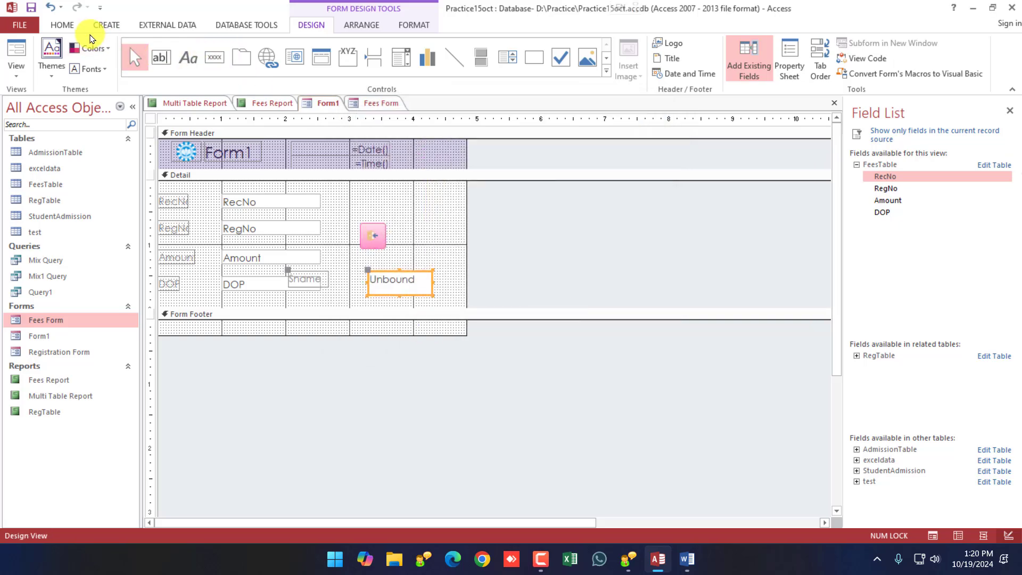
Step: Show Form1 in Form View and scroll down and back up through the student names in the Sname list box
right_click(362, 113)
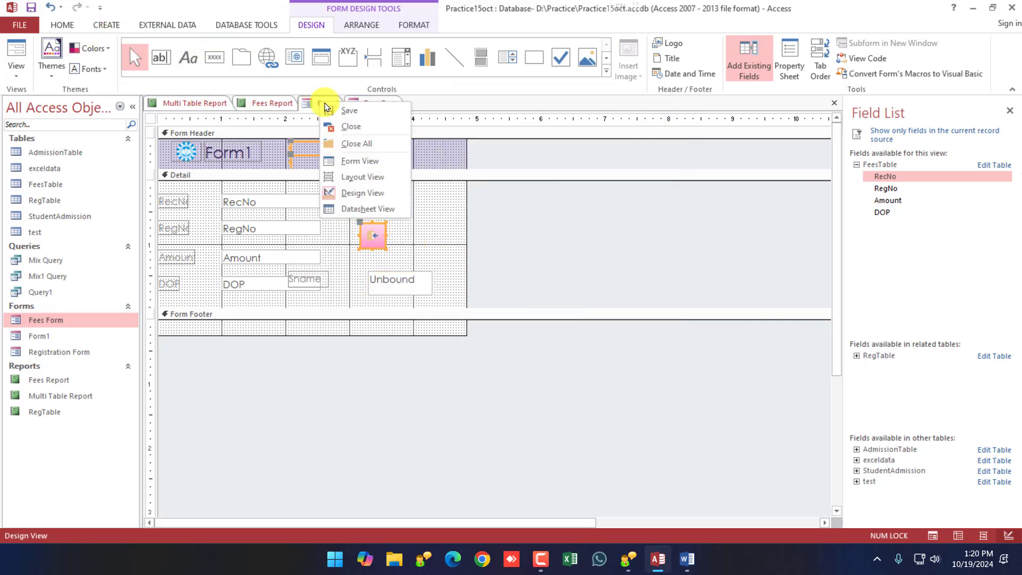
left_click(361, 161)
left_click(421, 244)
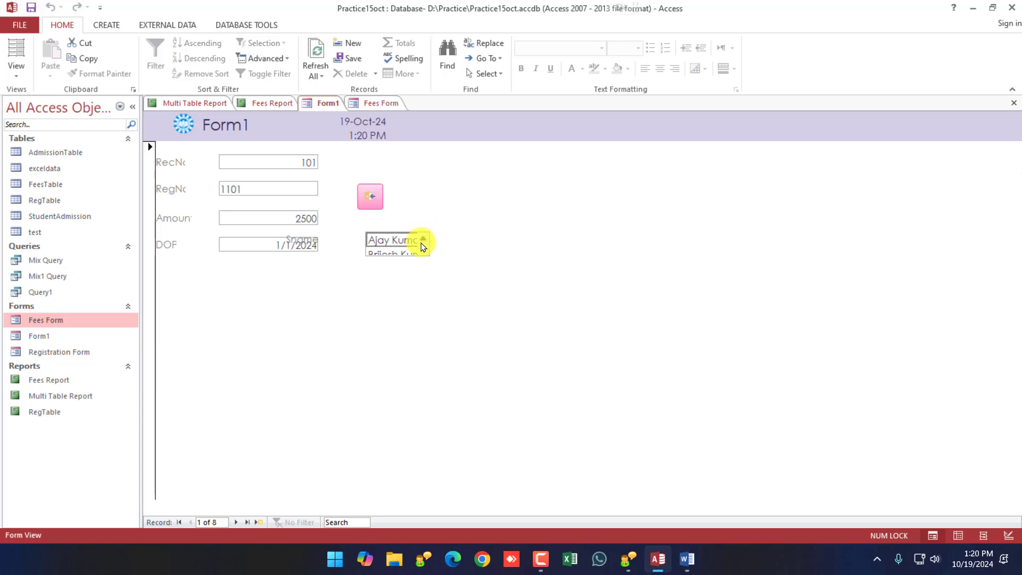
left_click(424, 250)
left_click(423, 251)
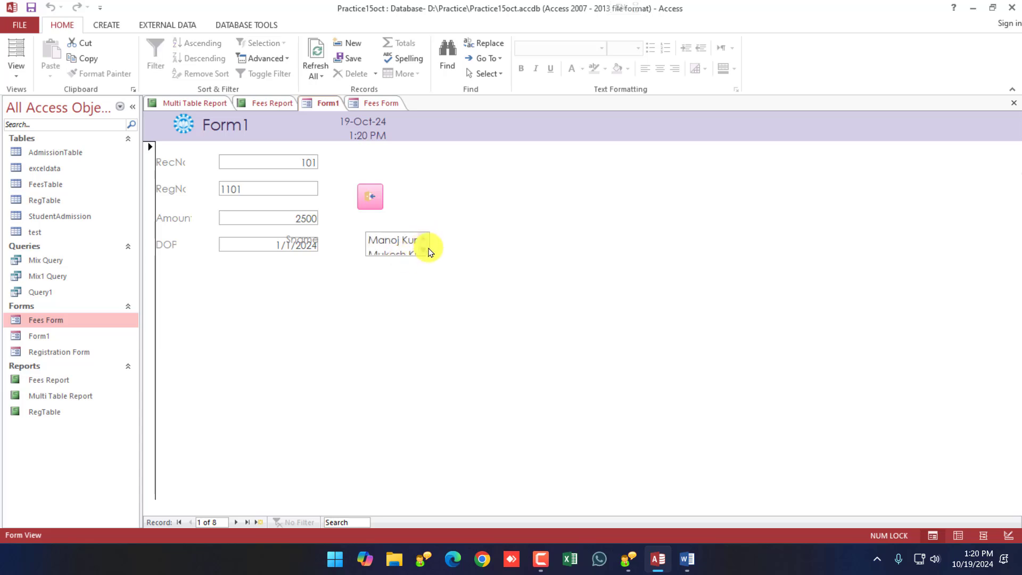
left_click(422, 250)
left_click(422, 250)
left_click(421, 249)
left_click(422, 250)
left_click(424, 238)
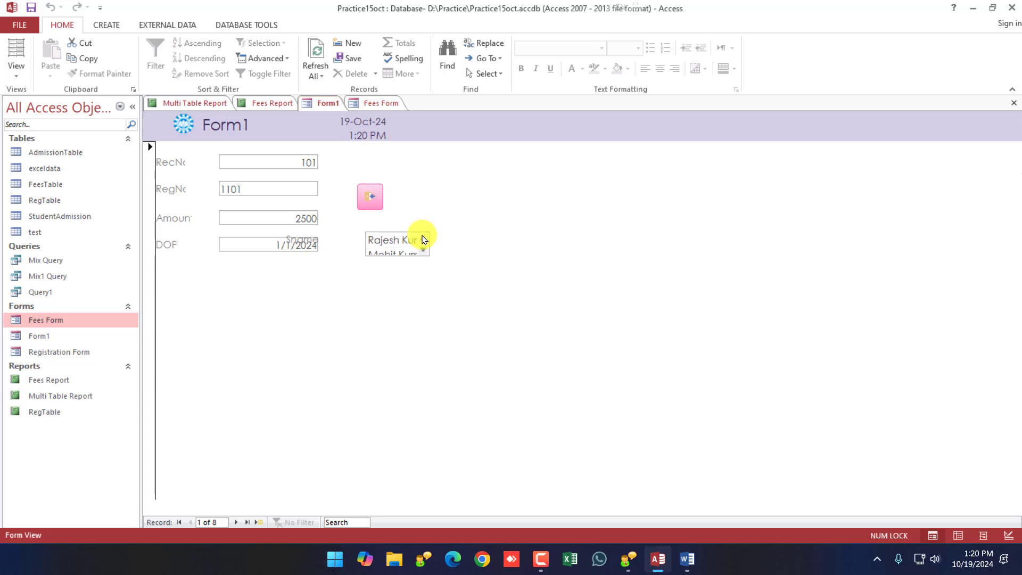
left_click(424, 238)
left_click(424, 239)
left_click(424, 239)
left_click(424, 238)
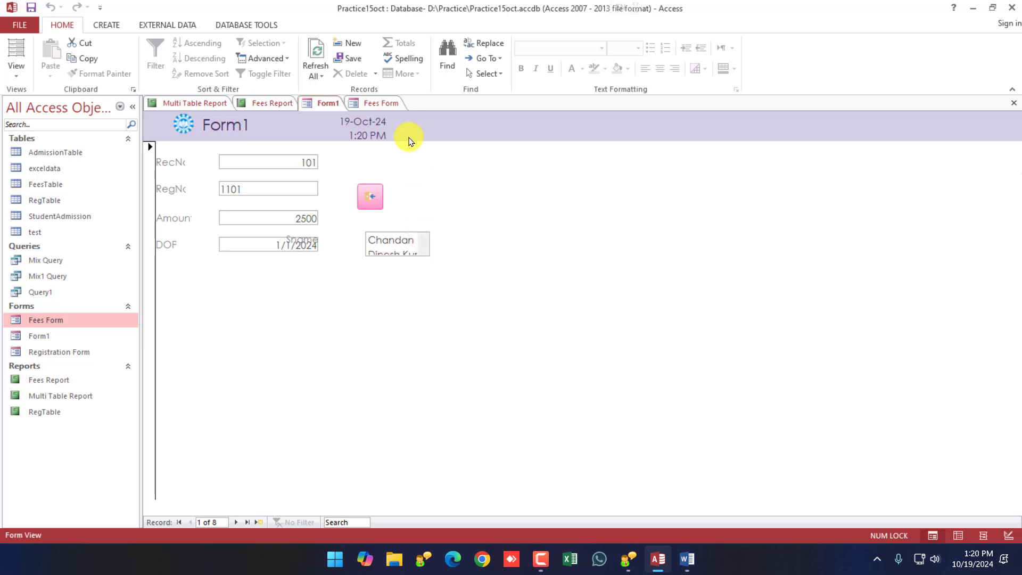
left_click(422, 239)
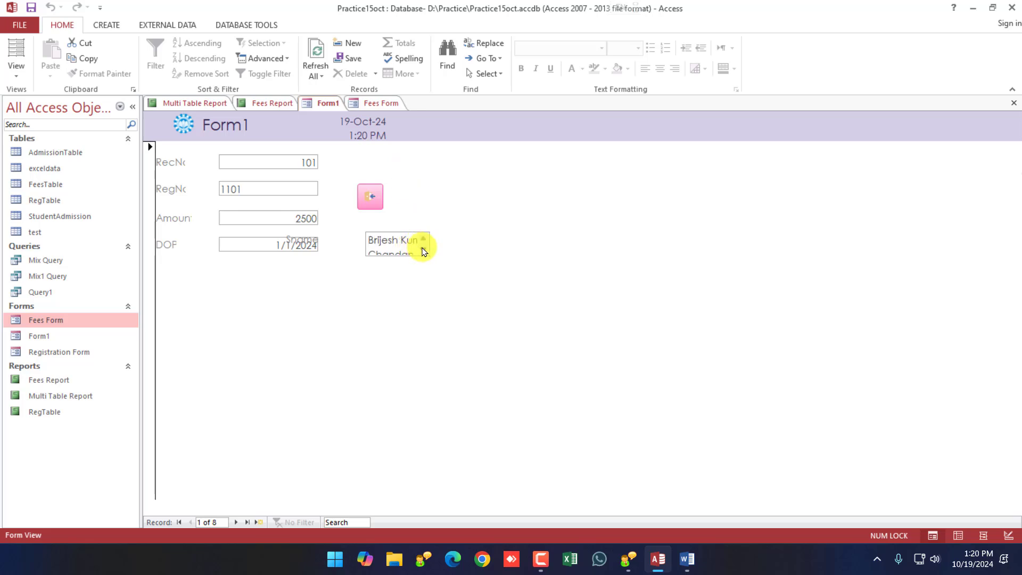
Step: Return Form1 to Design View without the Sname list box and look through the full set of available form controls
right_click(319, 99)
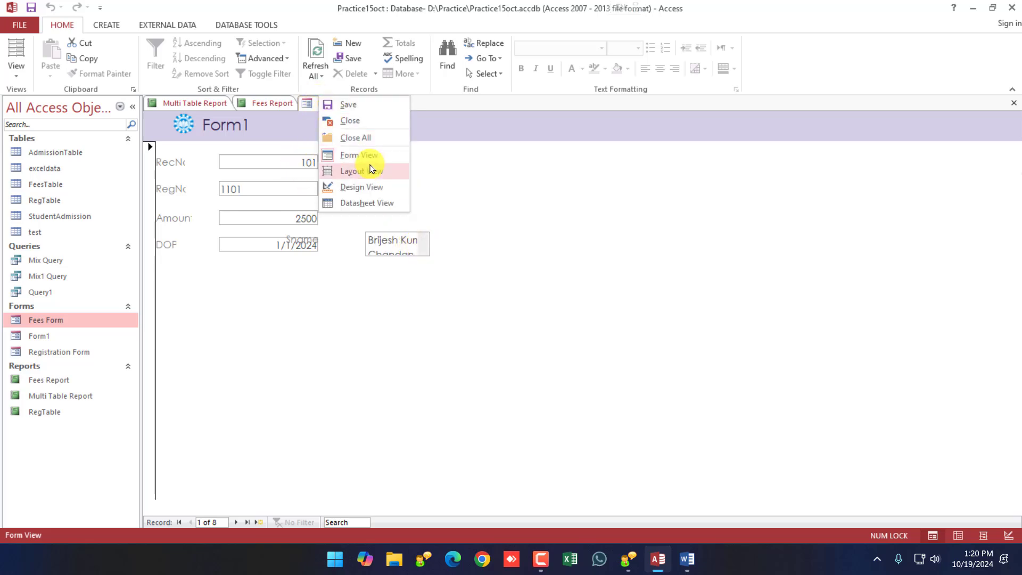
left_click(362, 186)
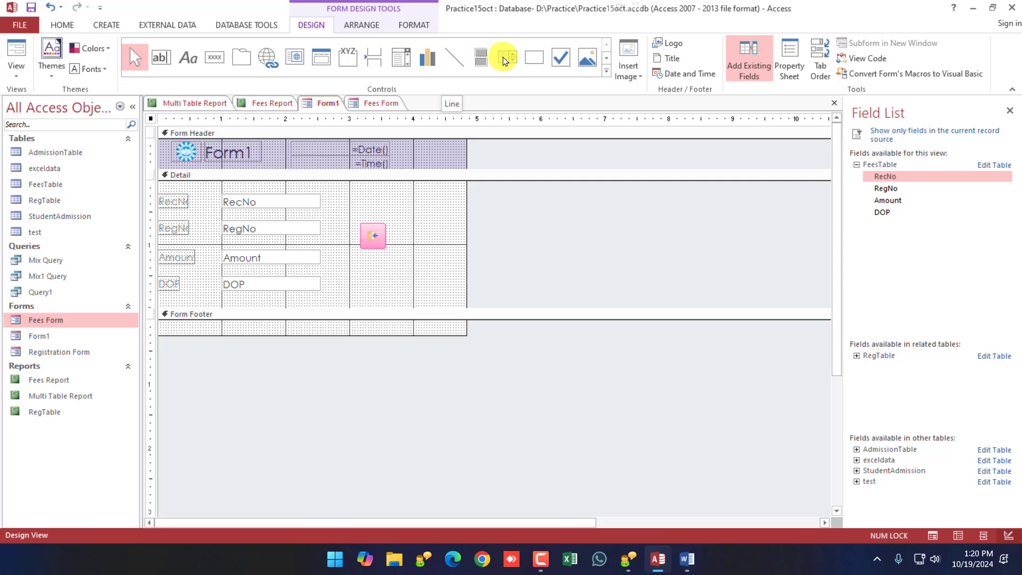
left_click(606, 71)
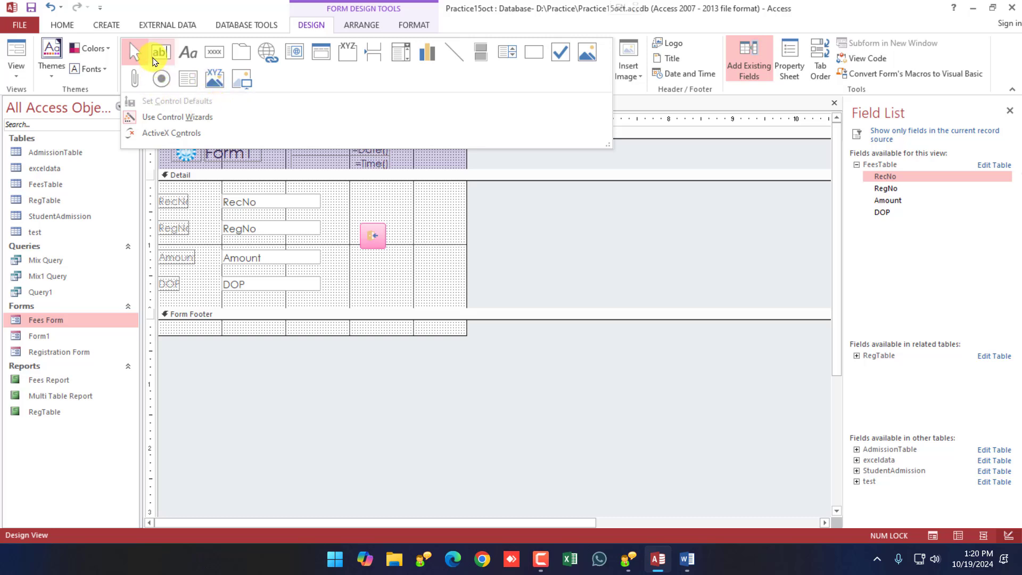
left_click(630, 107)
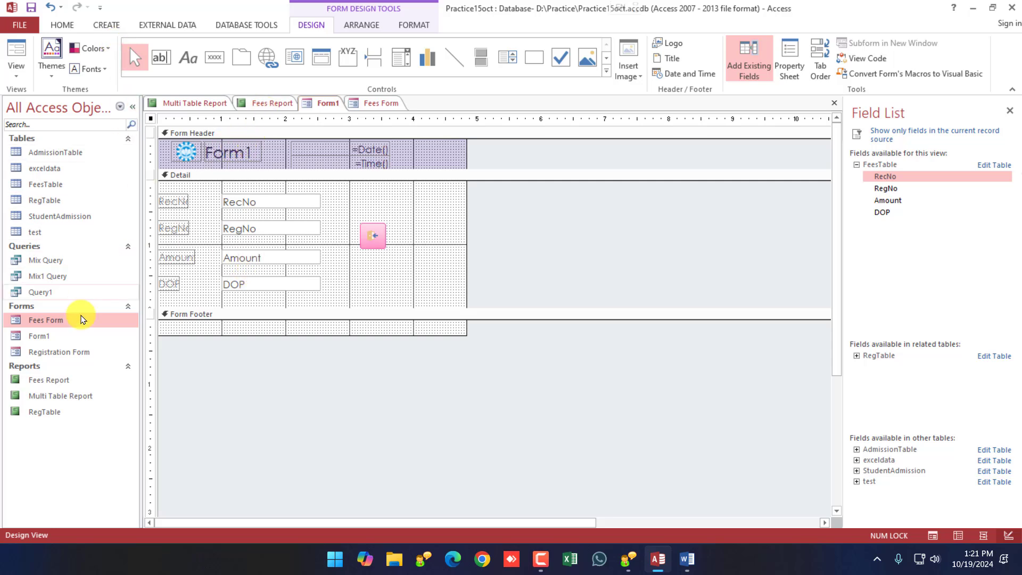
Step: Open Registration Form and expand the Course combo box to view its choices
double_click(55, 351)
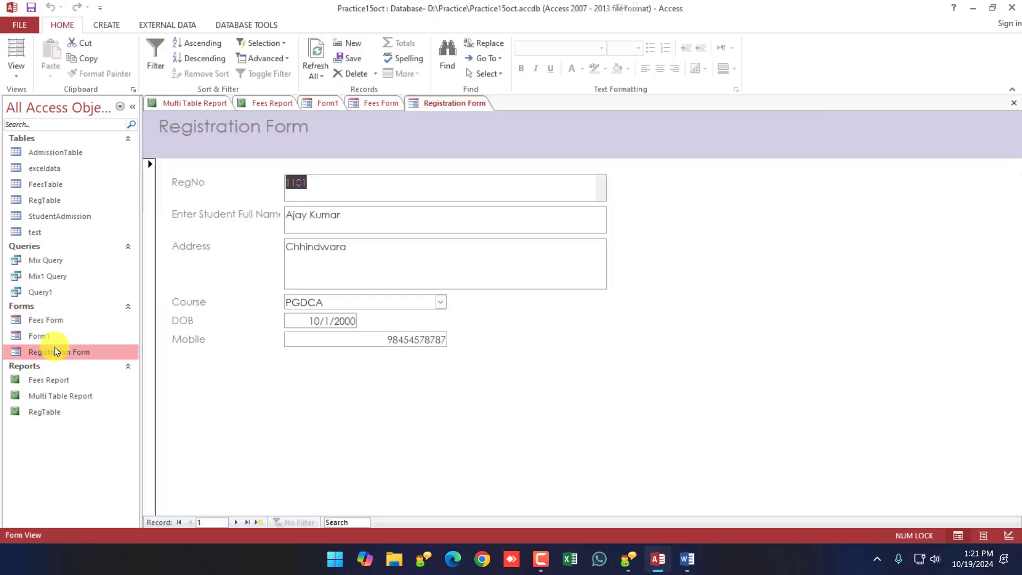
left_click(441, 302)
left_click(441, 302)
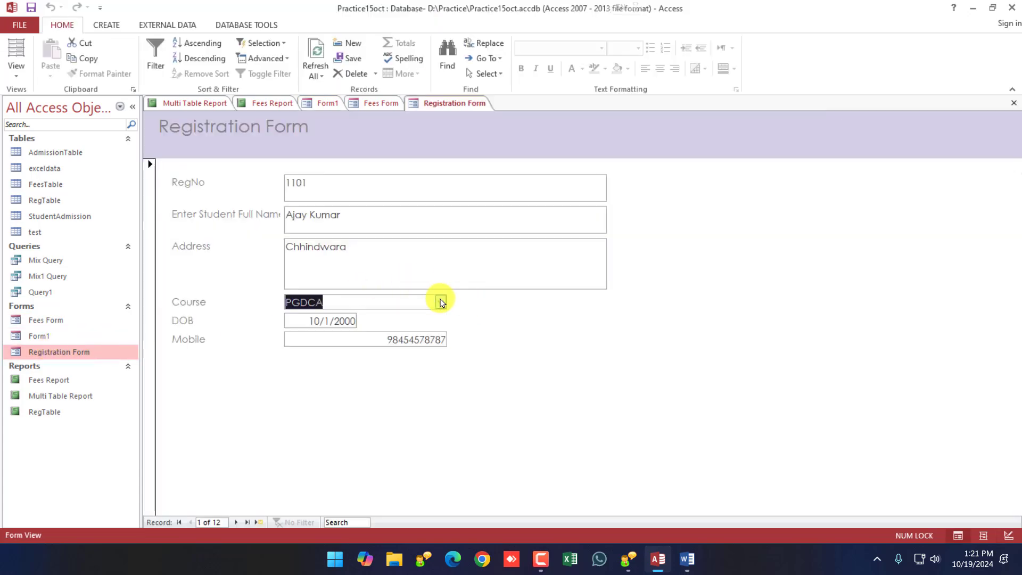
left_click(441, 302)
left_click(440, 303)
left_click(441, 303)
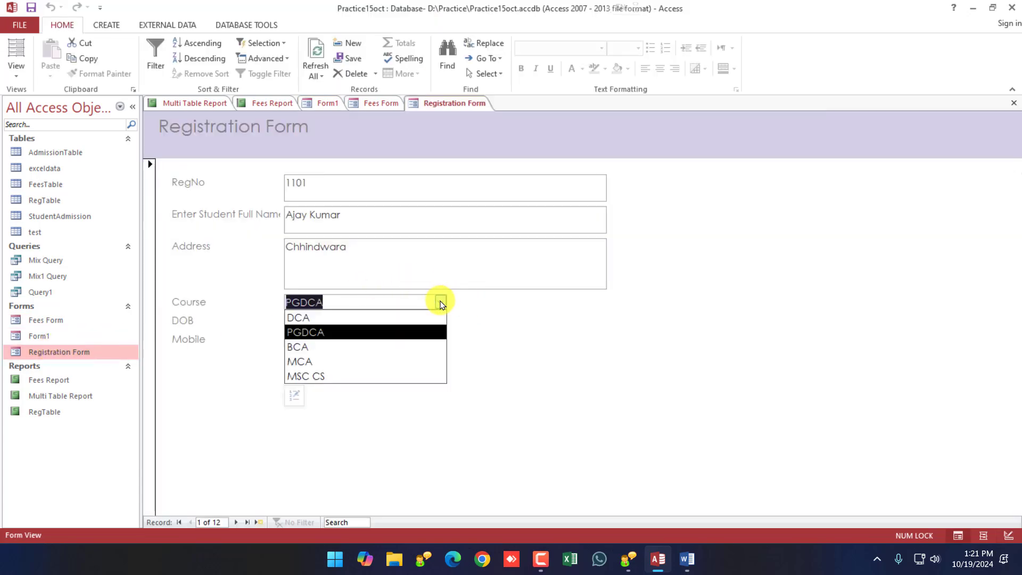
left_click(440, 302)
Step: Try the date picker of the DOB field in Registration Form and return to the Address field
left_click(343, 320)
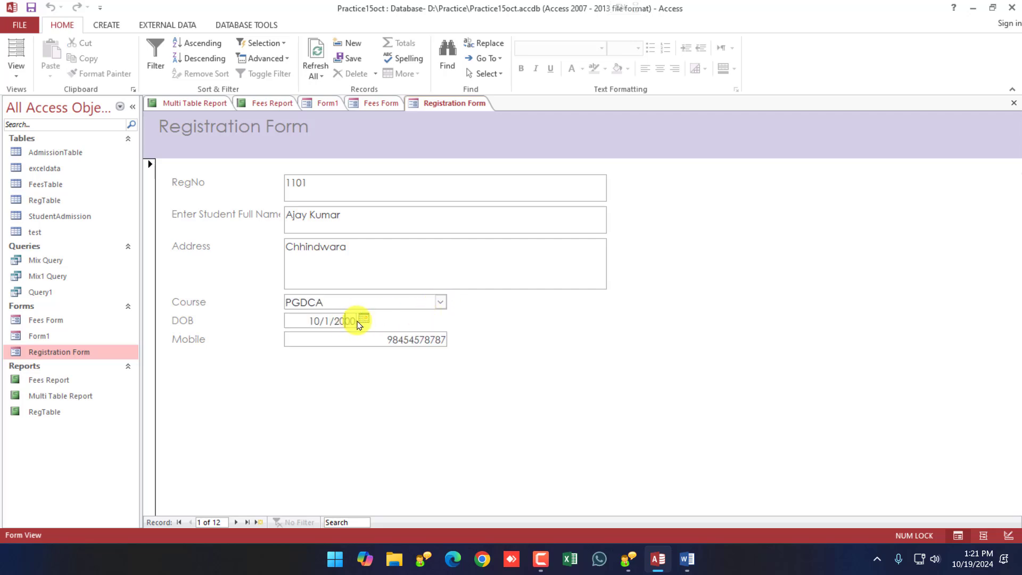
left_click(363, 319)
left_click(364, 320)
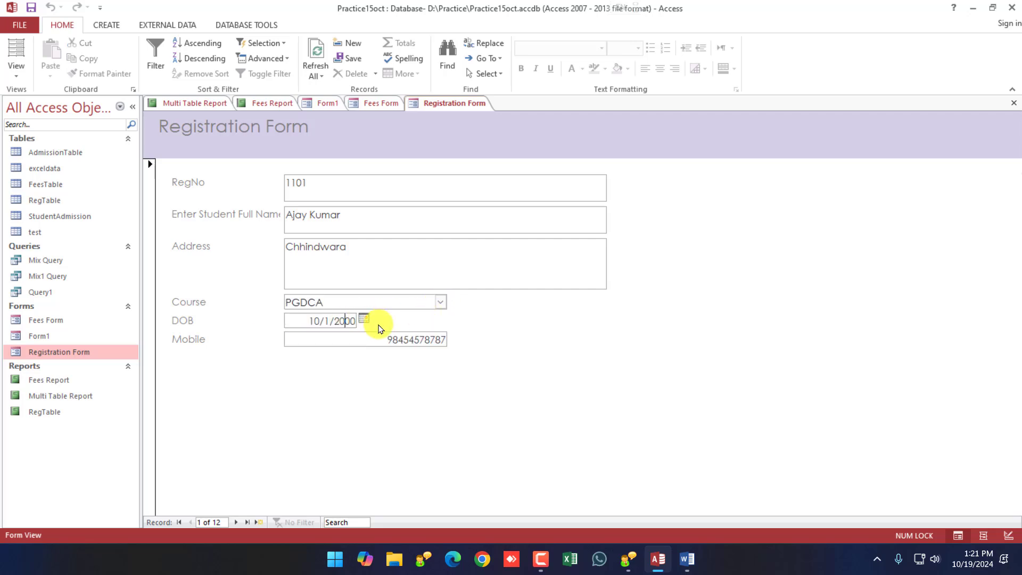
left_click(339, 260)
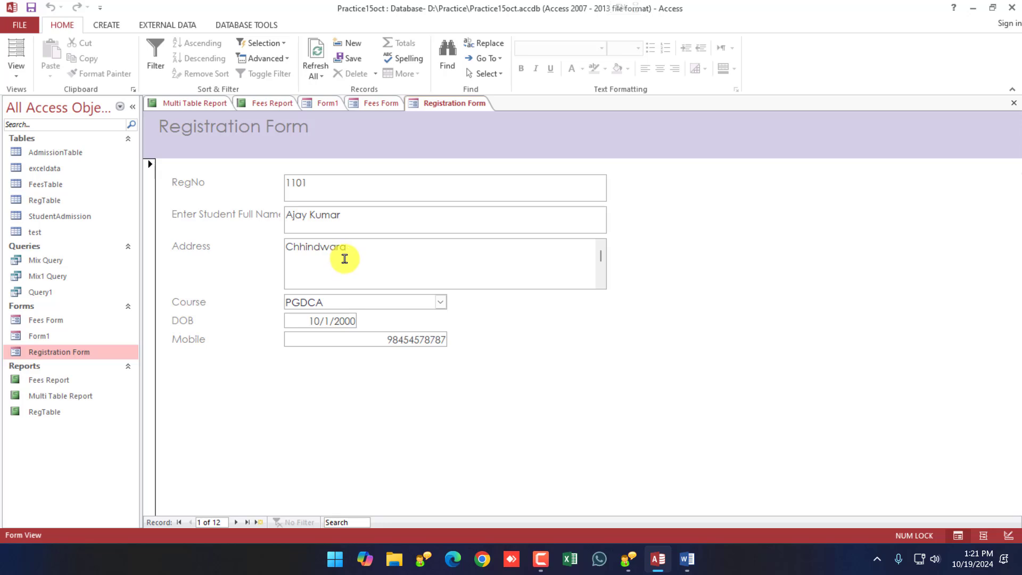
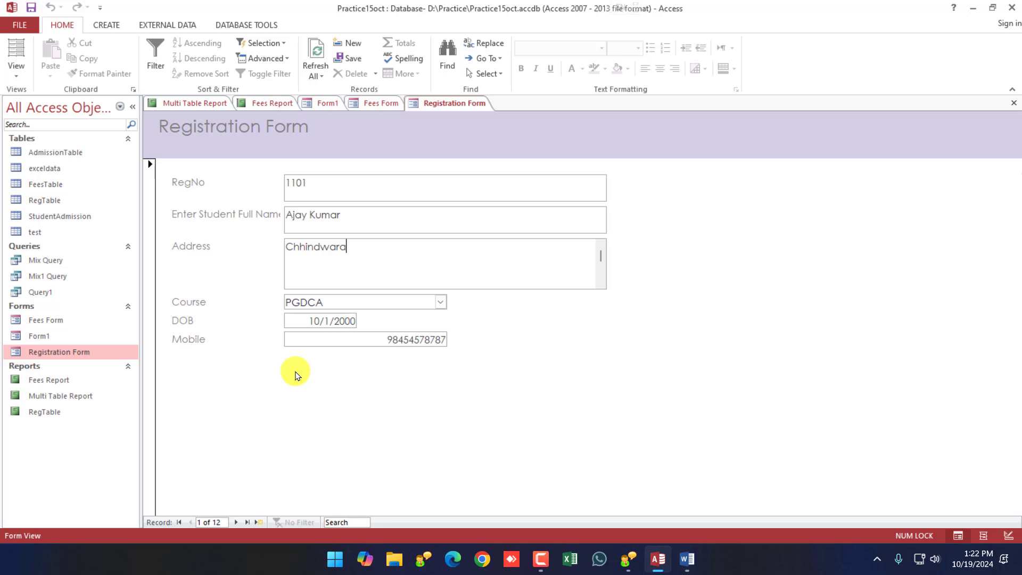
Step: Draw a check box below the close button in Form1's Detail section and delete it
left_click(321, 103)
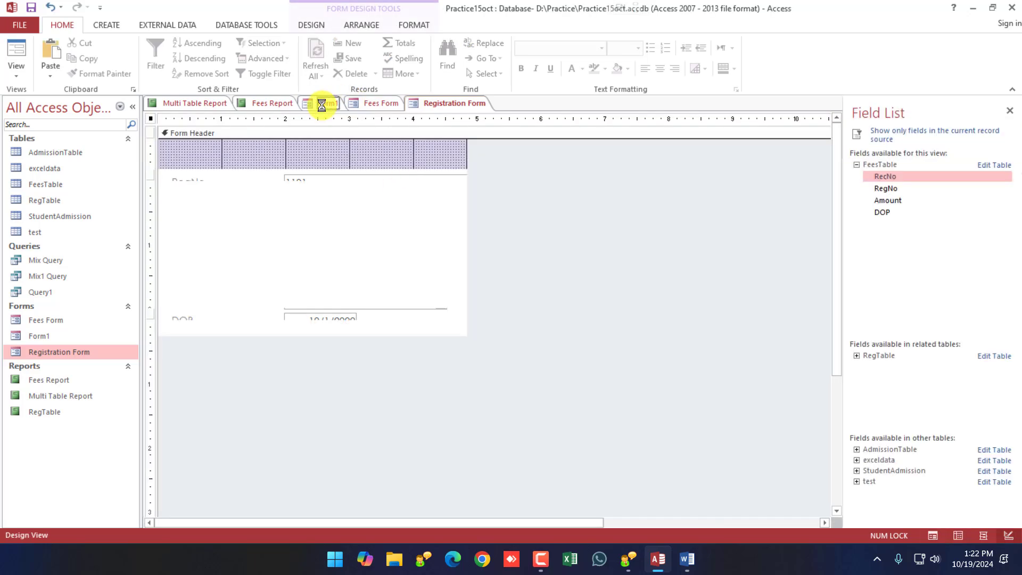
right_click(321, 103)
key("Escape")
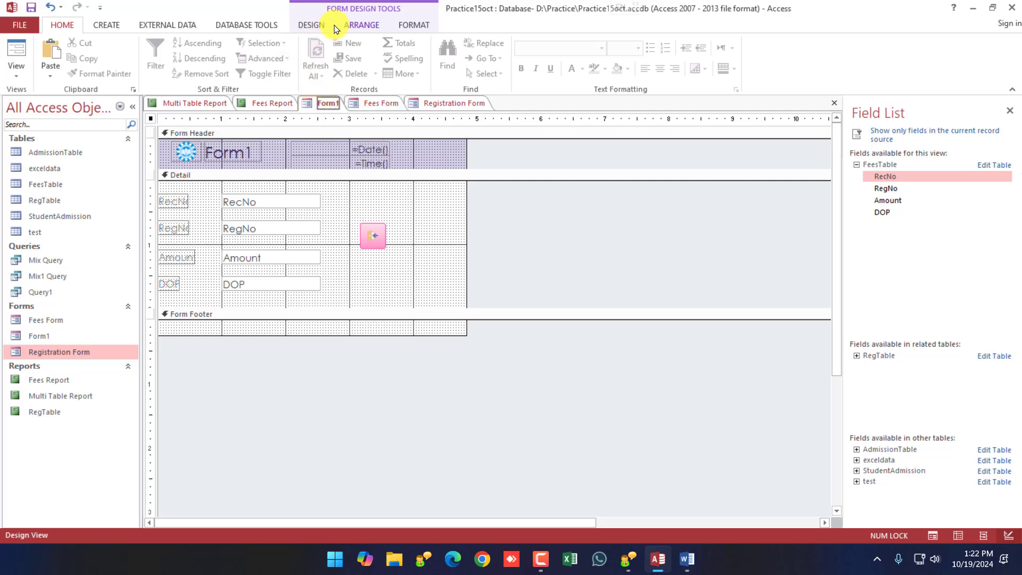
left_click(301, 25)
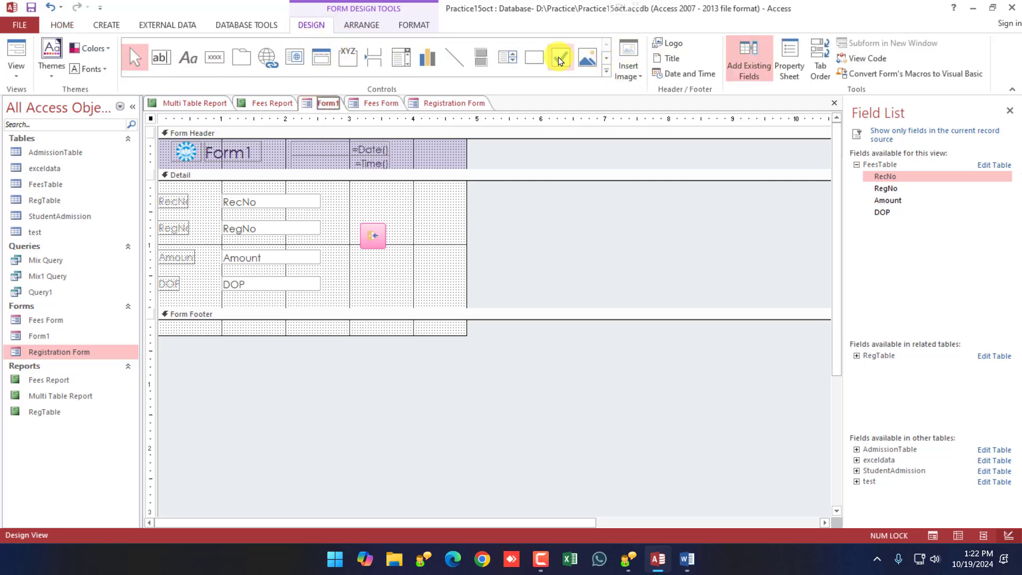
left_click(559, 60)
left_click_drag(358, 255, 382, 282)
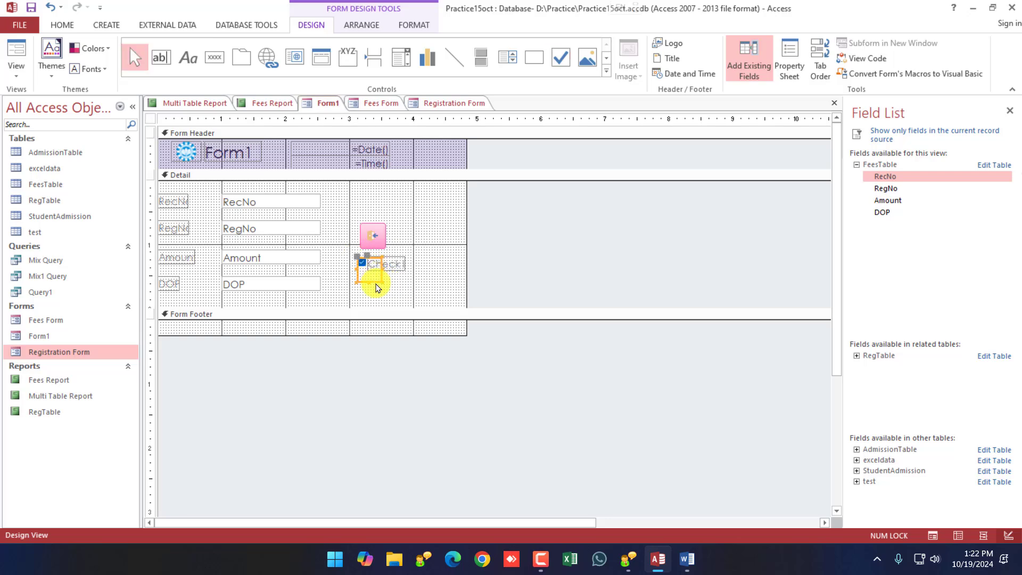
key("Delete")
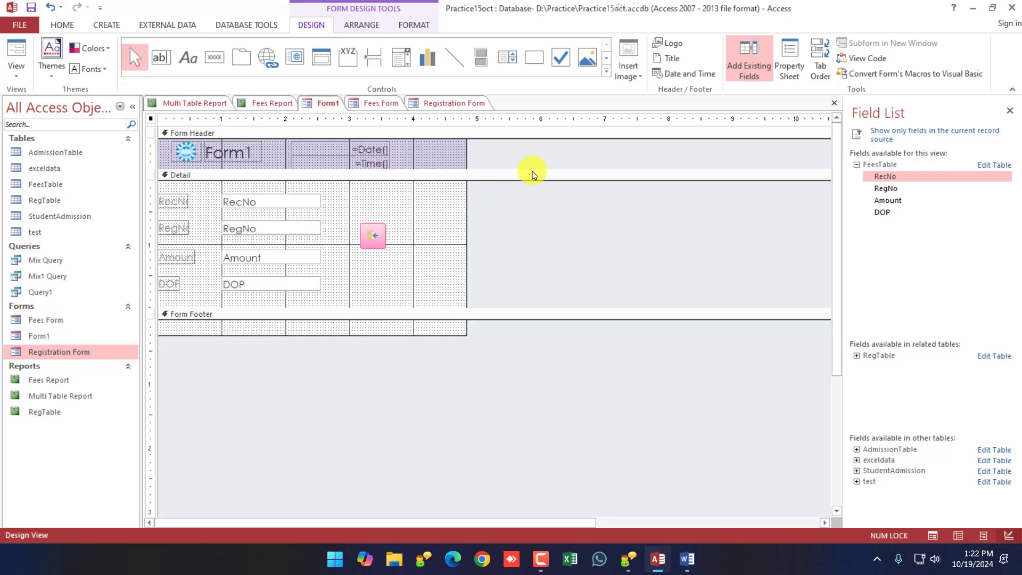
Step: Draw an option button beside the DOP field in Form1's Detail section and delete it
left_click(607, 71)
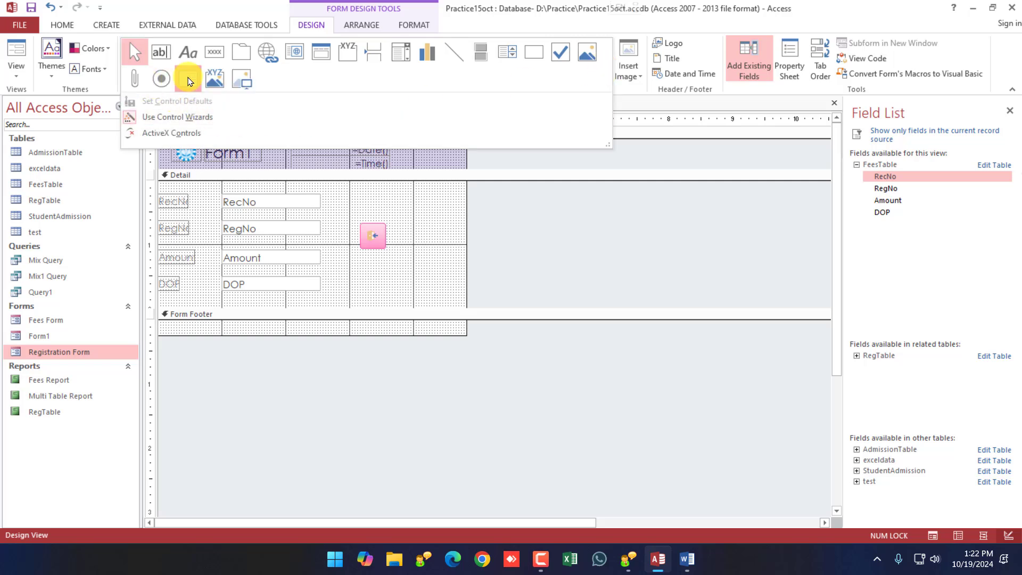
left_click(161, 78)
left_click_drag(344, 268, 360, 282)
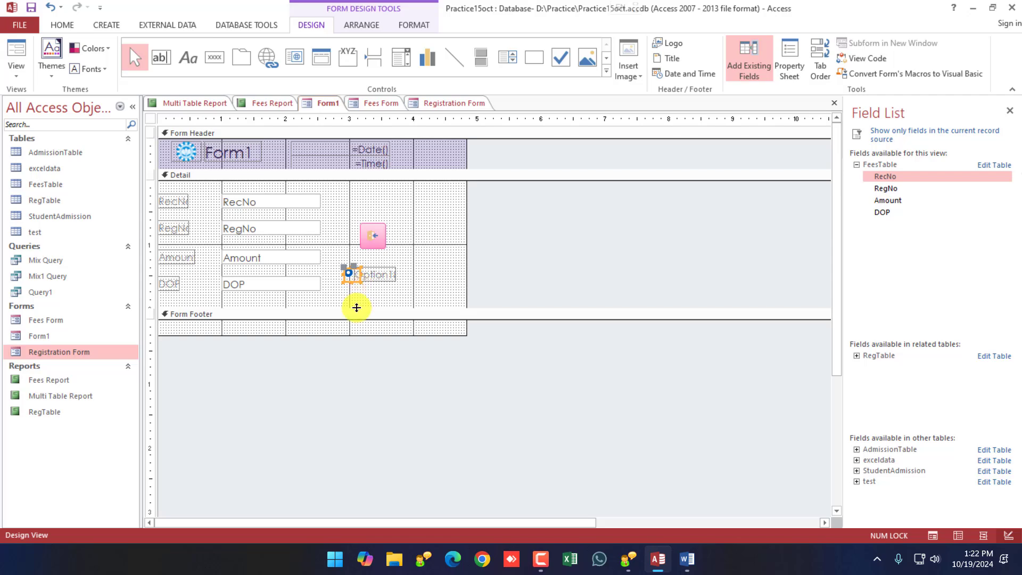
key("Delete")
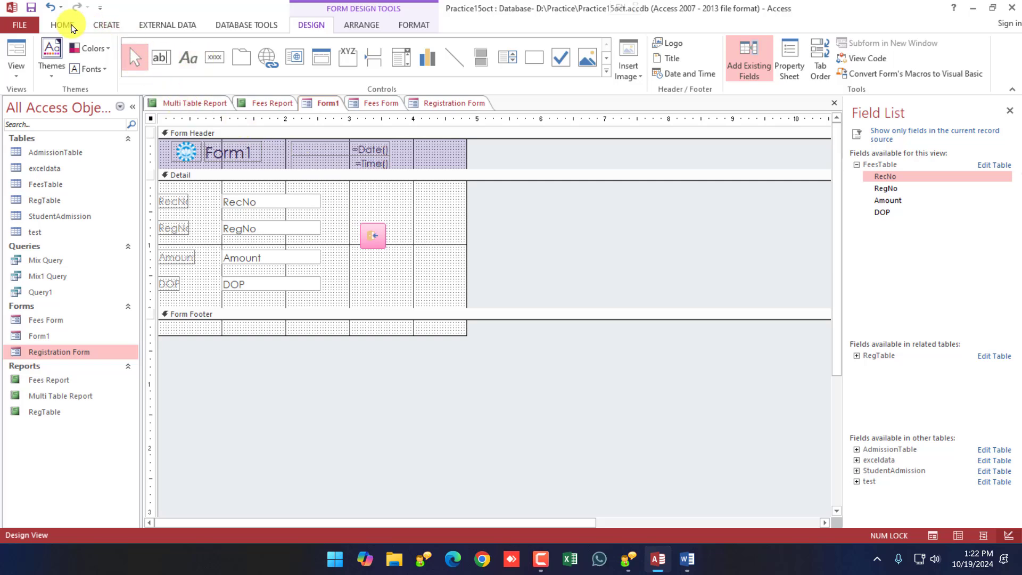
left_click(63, 22)
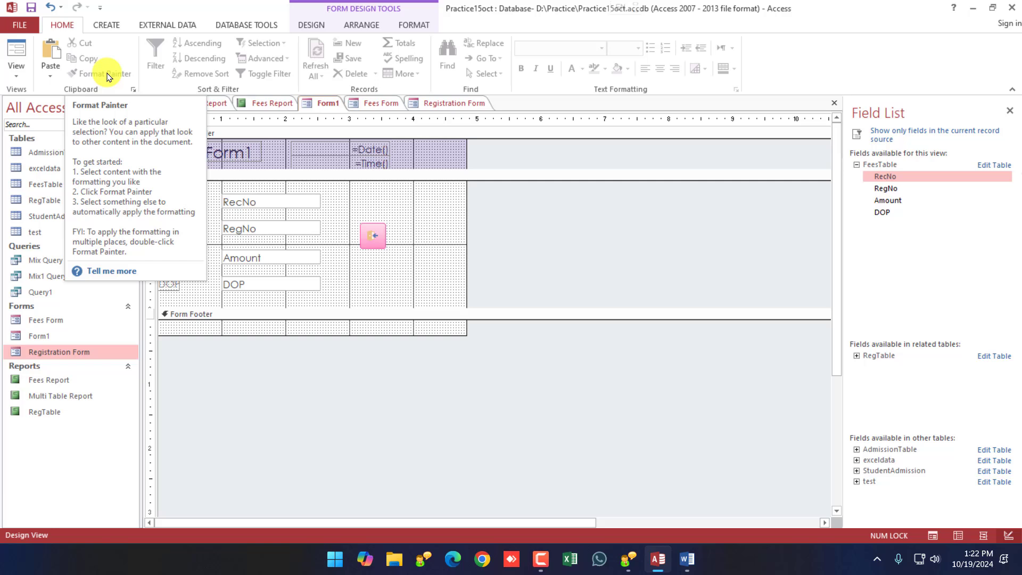
left_click(104, 25)
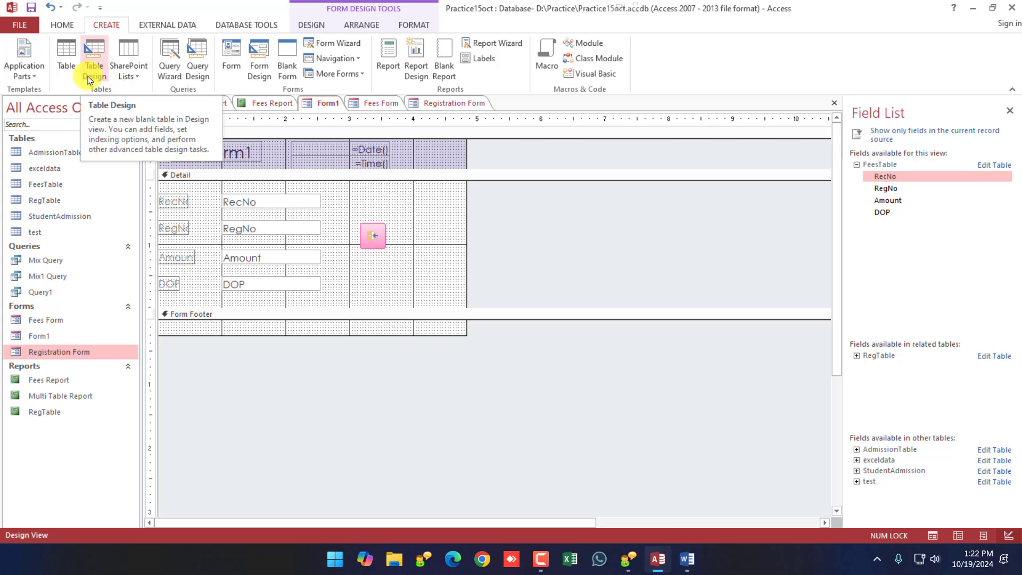
Step: Open RegTable in Design View, check whether the RegNo field allows setting a primary key, and close the table
double_click(56, 200)
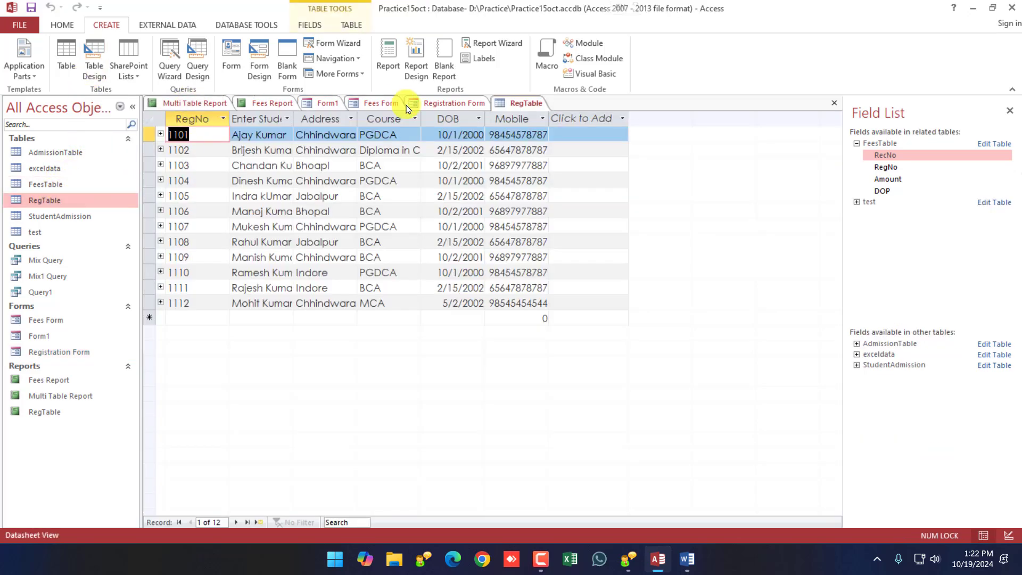
right_click(514, 103)
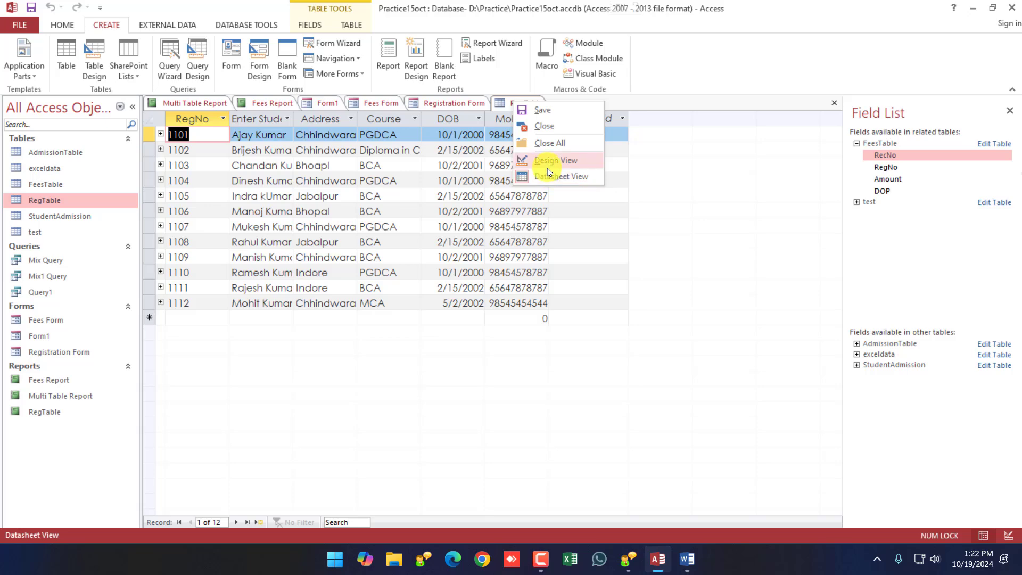
left_click(551, 160)
left_click(488, 328)
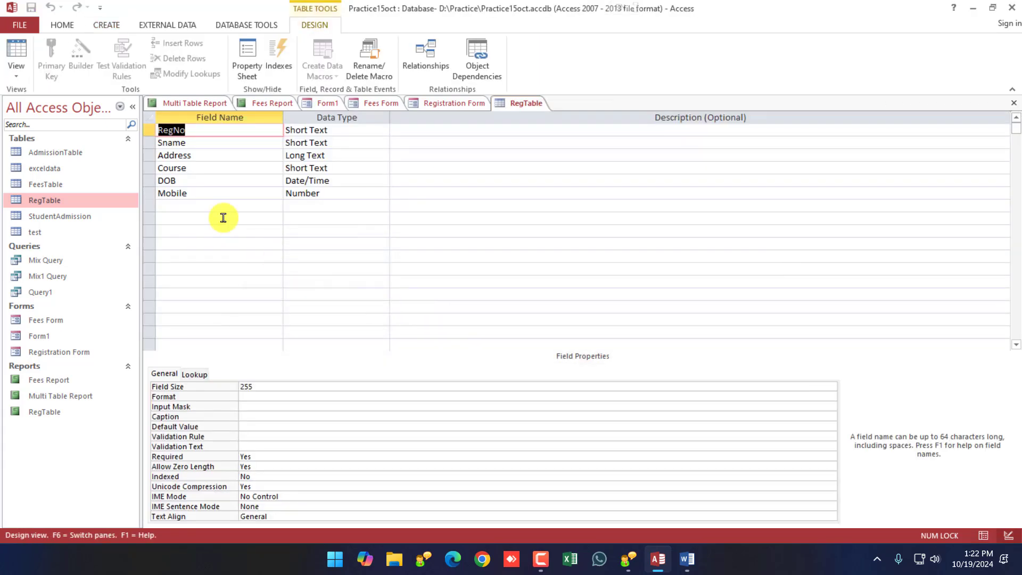
right_click(149, 130)
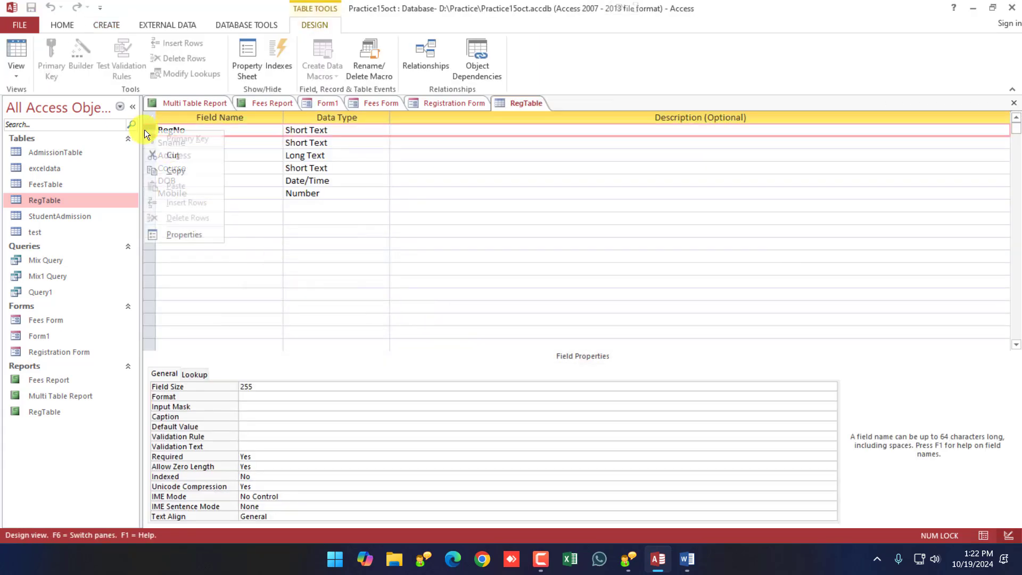
left_click(343, 166)
left_click(197, 130)
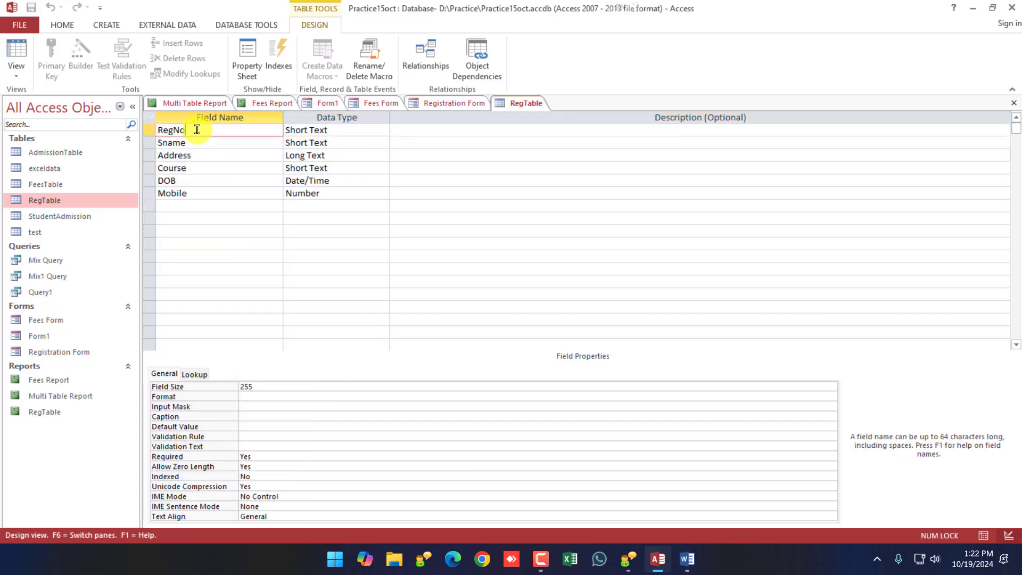
right_click(514, 95)
right_click(495, 104)
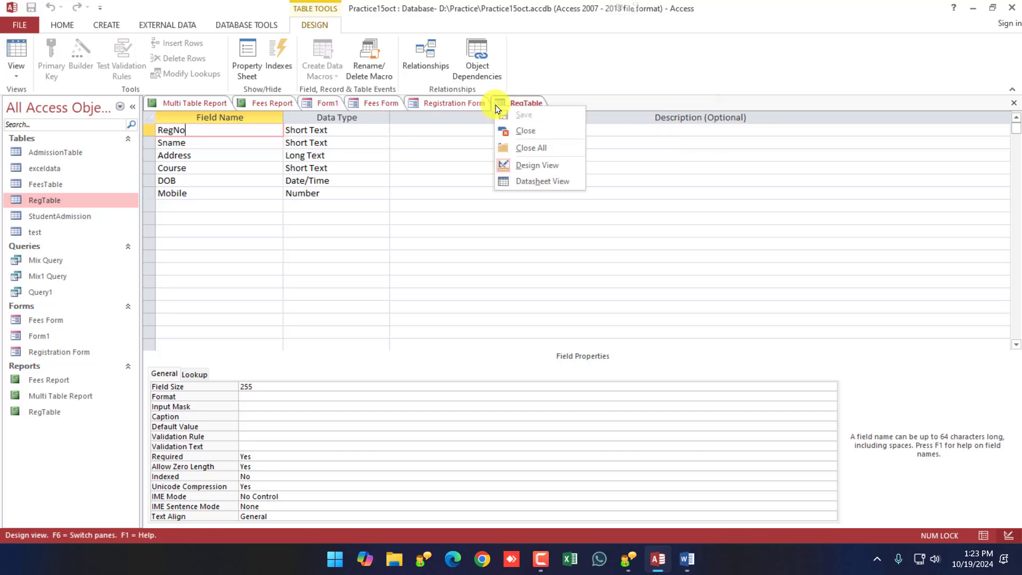
left_click(504, 130)
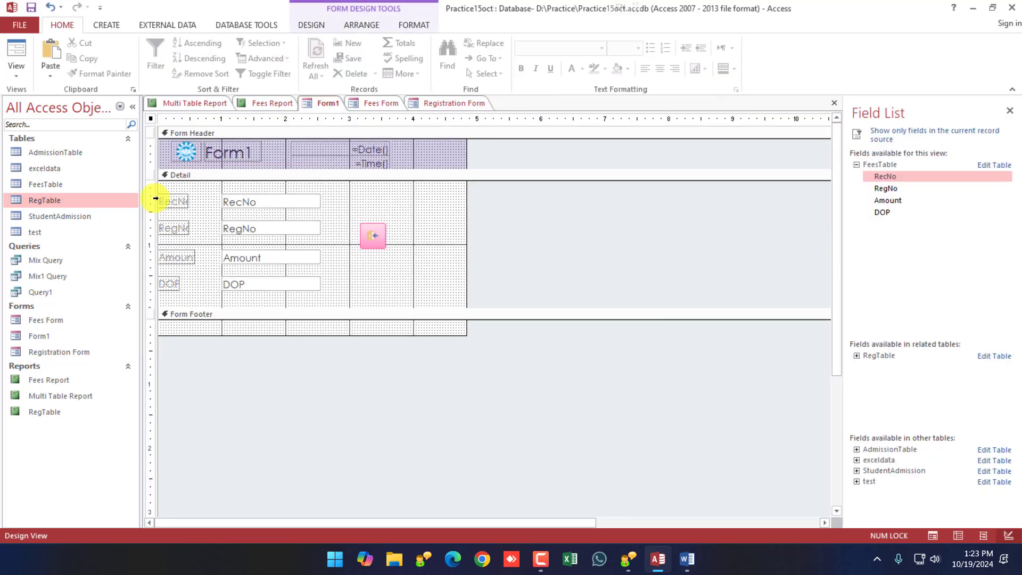
Step: Close Form1 without saving its design changes and close every other open table, form and report
double_click(53, 184)
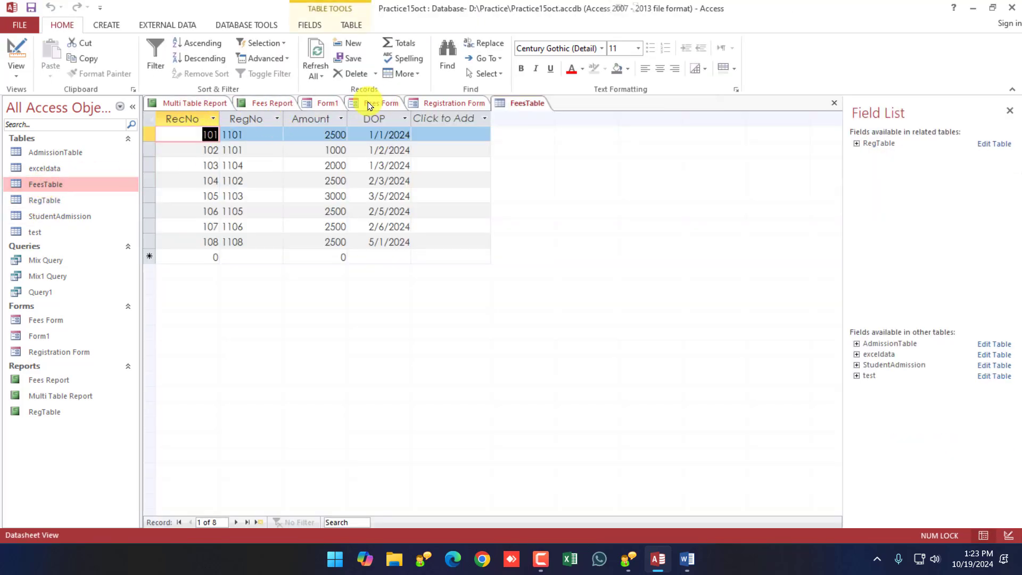
left_click(318, 104)
middle_click(318, 104)
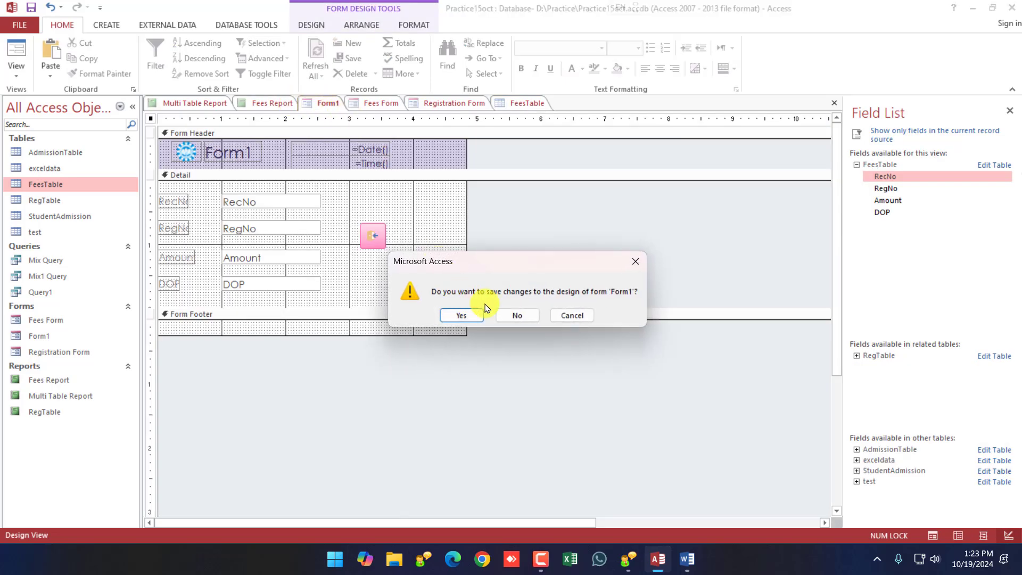
left_click(517, 313)
key("ctrl+F4")
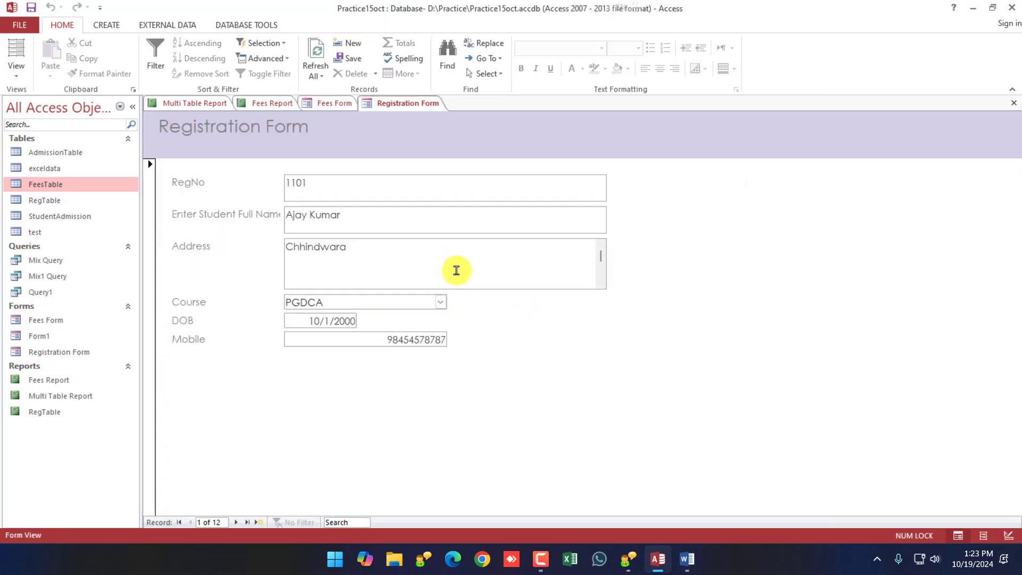
key("ctrl+F4")
key("ctrl+F4")
key("ctrl+F4")
key("ctrl+F4")
left_click(517, 315)
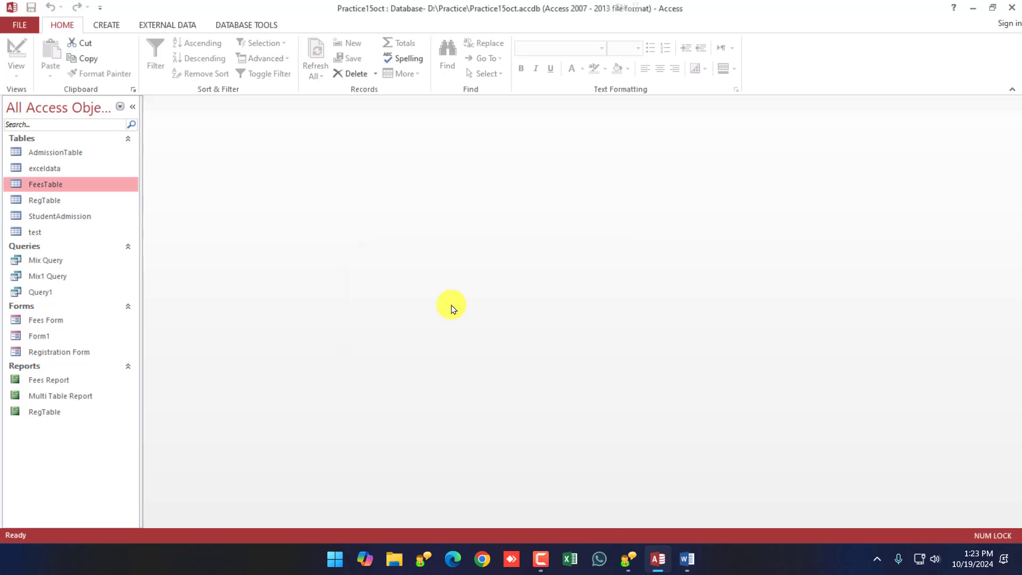
Step: Open FeesTable in Design View and check the primary key options of the RecNo and Amount fields
double_click(45, 183)
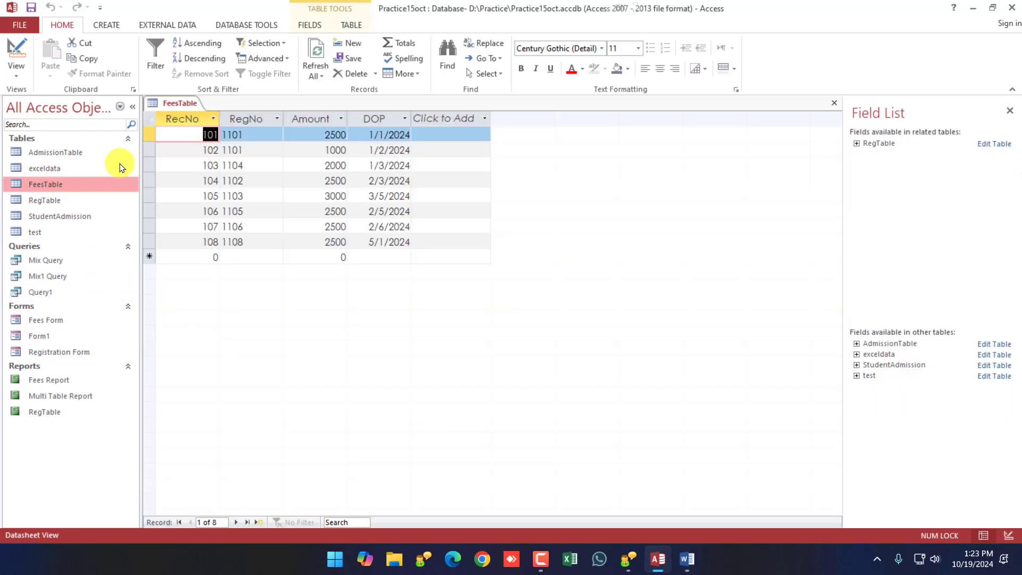
right_click(181, 102)
left_click(218, 159)
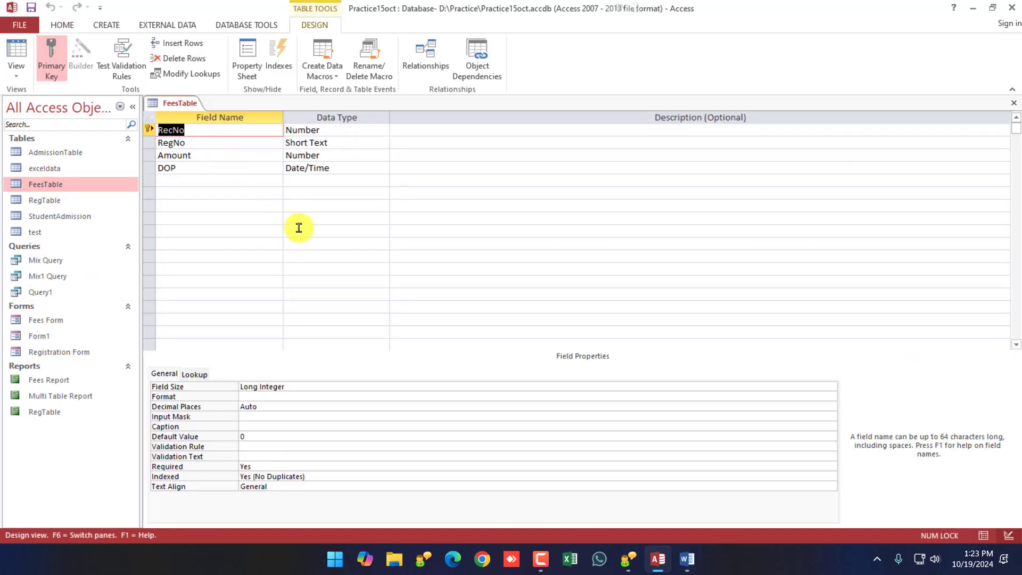
right_click(149, 129)
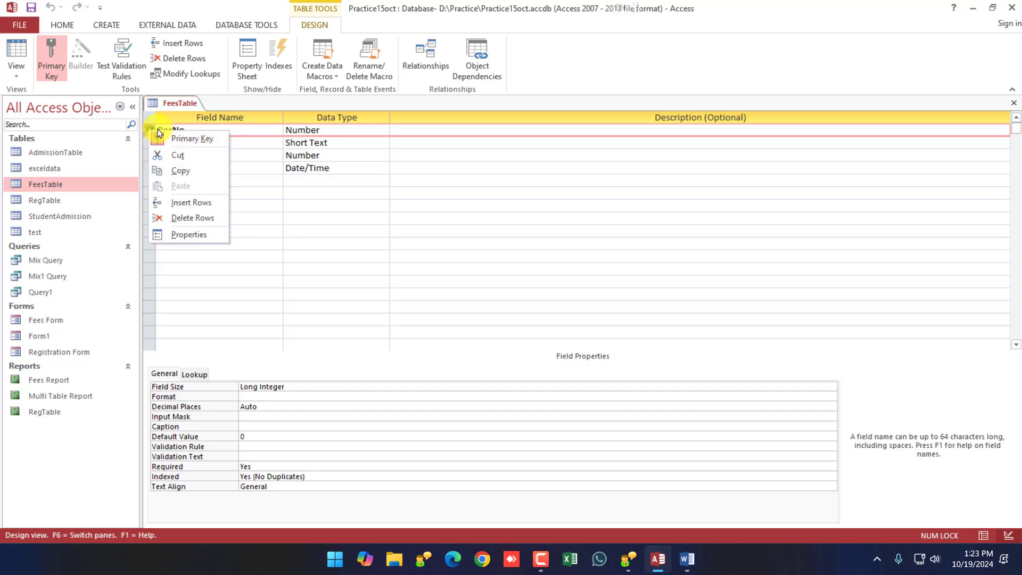
left_click(278, 208)
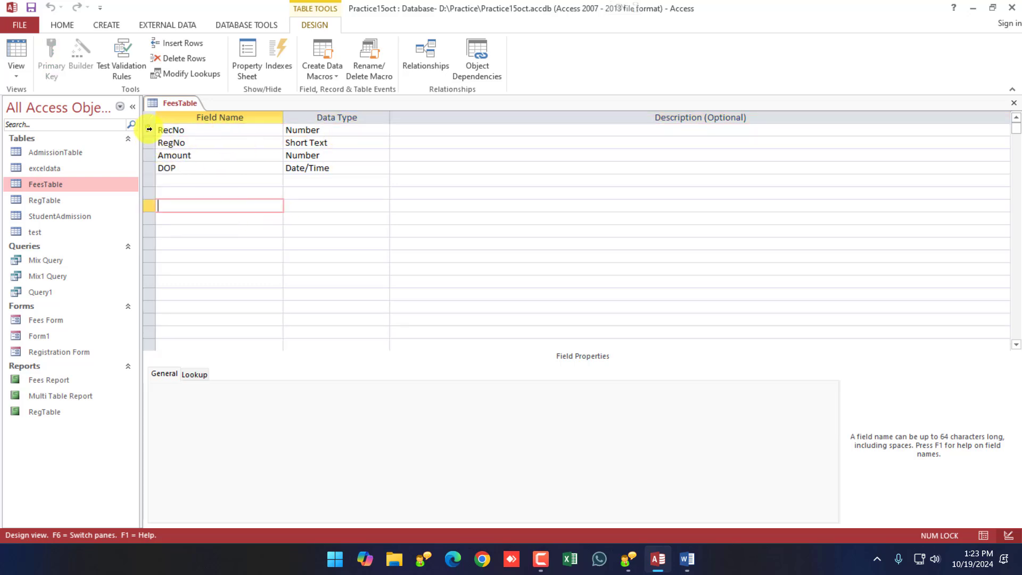
left_click(149, 154)
right_click(150, 154)
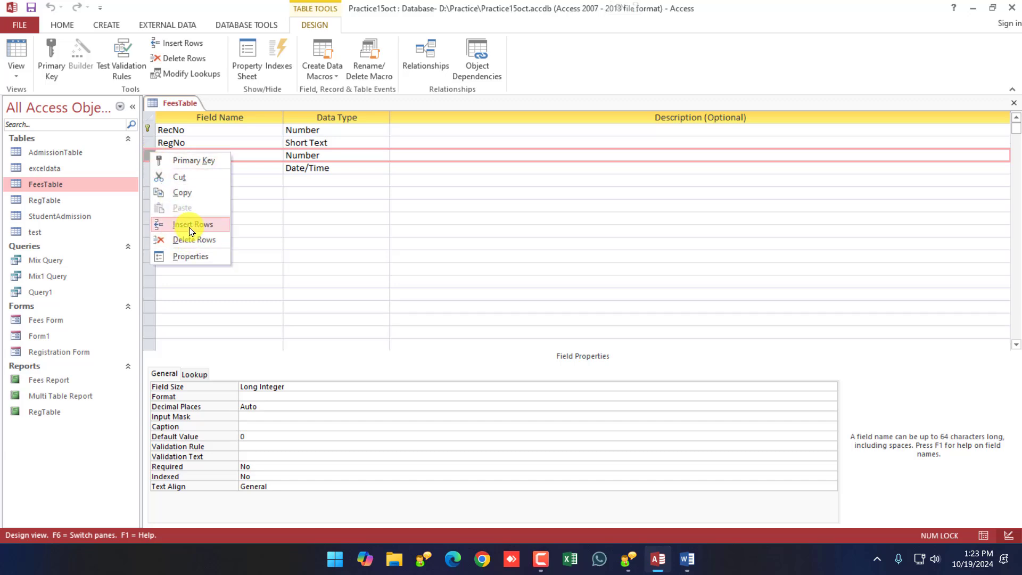
left_click(277, 231)
left_click(106, 25)
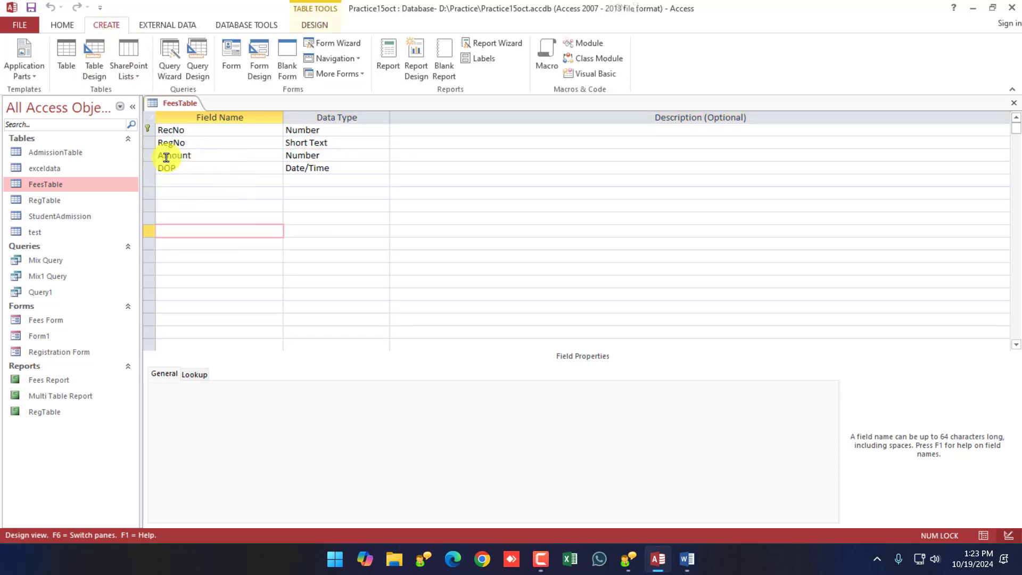
Step: Show FeesTable in Datasheet View, review the values in its RecNo and RegNo columns, and close the table
double_click(52, 185)
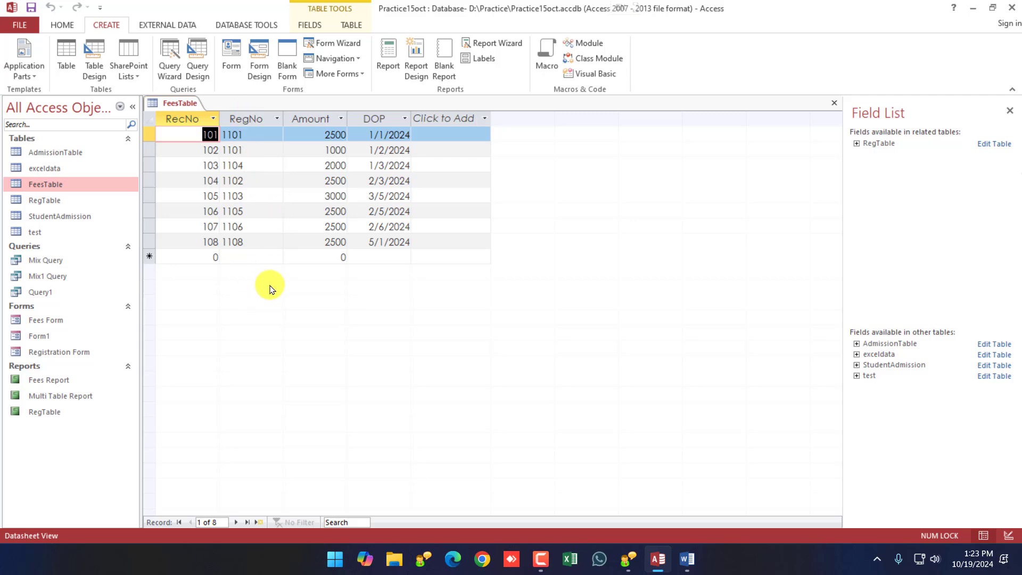
left_click(266, 226)
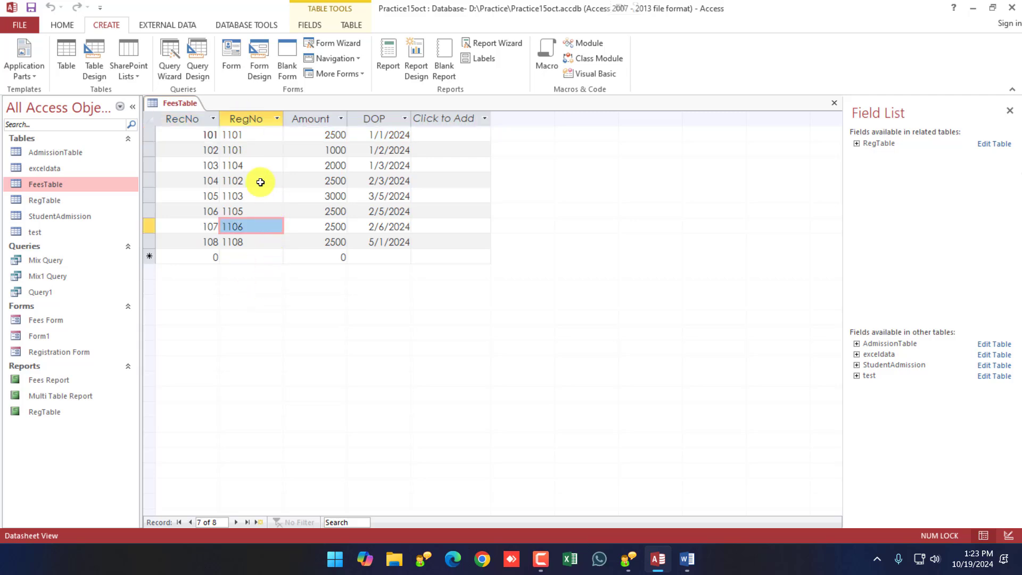
left_click(235, 151)
left_click(203, 135)
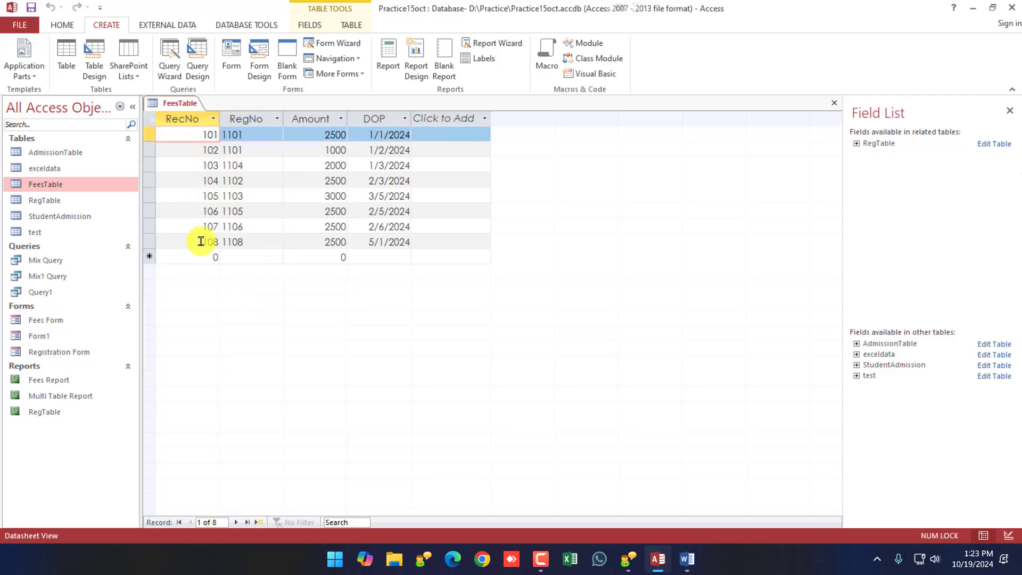
right_click(179, 102)
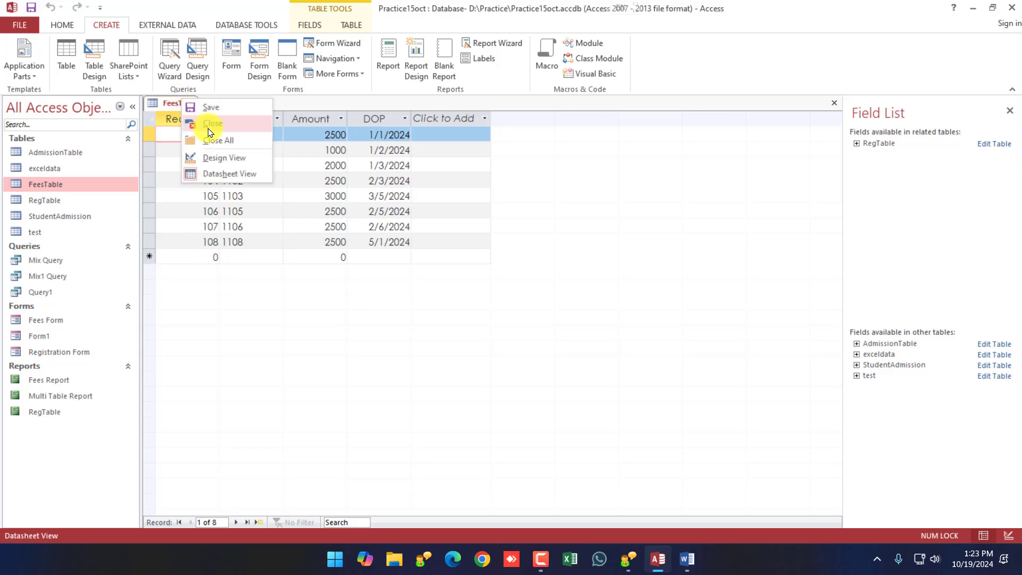
left_click(190, 120)
Step: Open RegTable in Datasheet View and widen the student full name column so the complete names fit
double_click(67, 202)
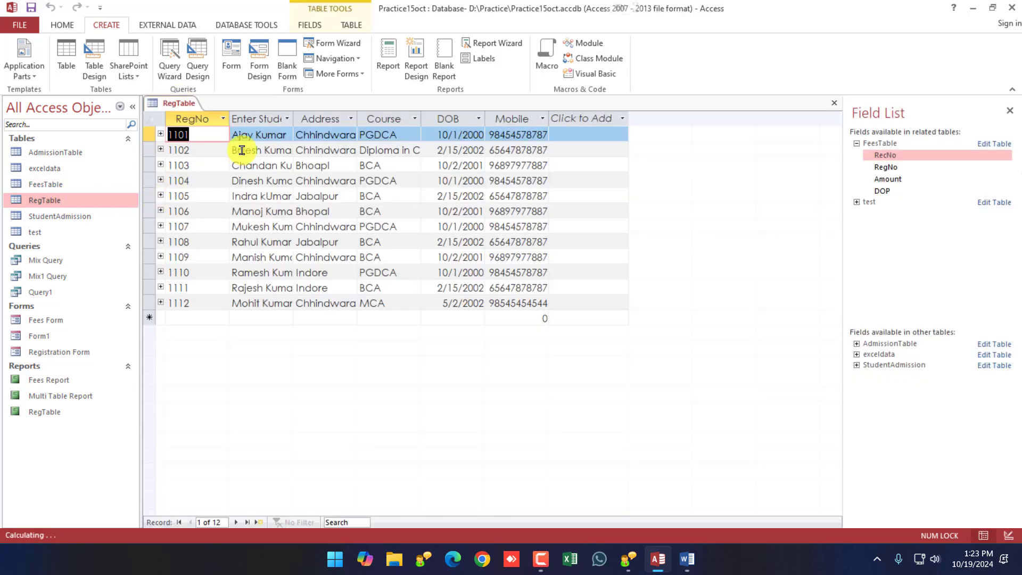
left_click_drag(341, 121, 340, 120)
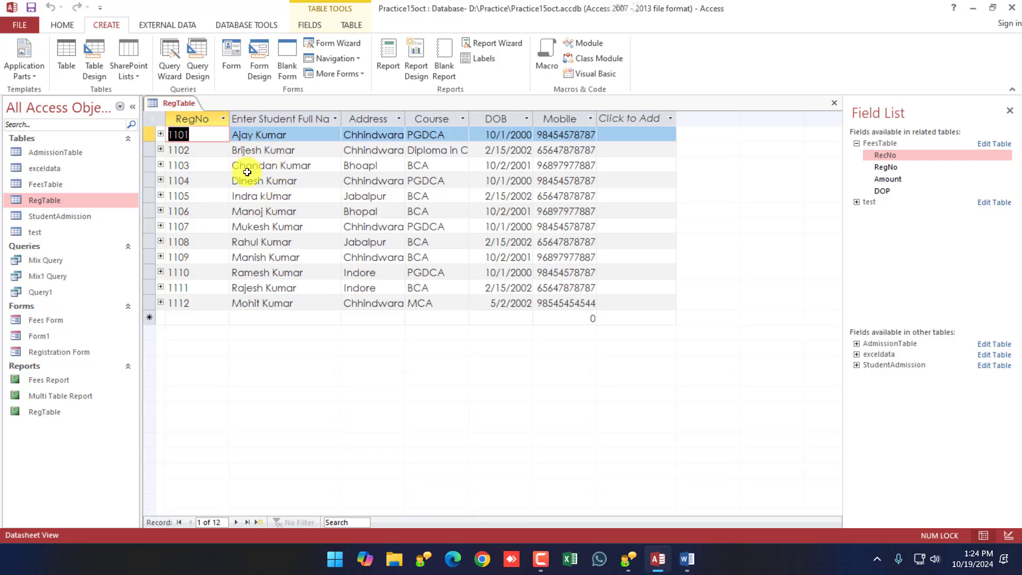
left_click(255, 302)
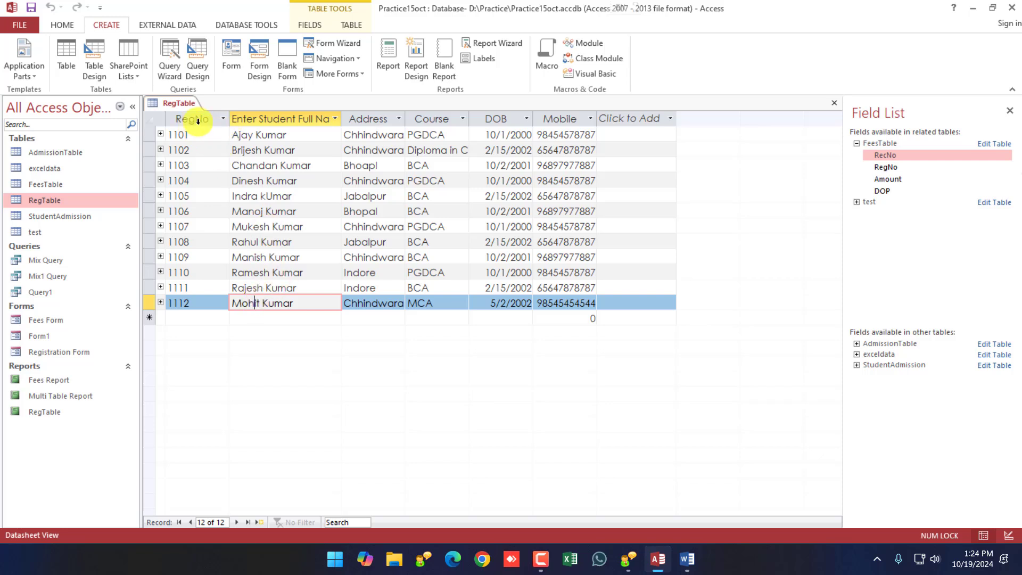
Step: Sort RegTable by the student full name column alternately in descending and ascending order, ending with ascending
left_click(59, 24)
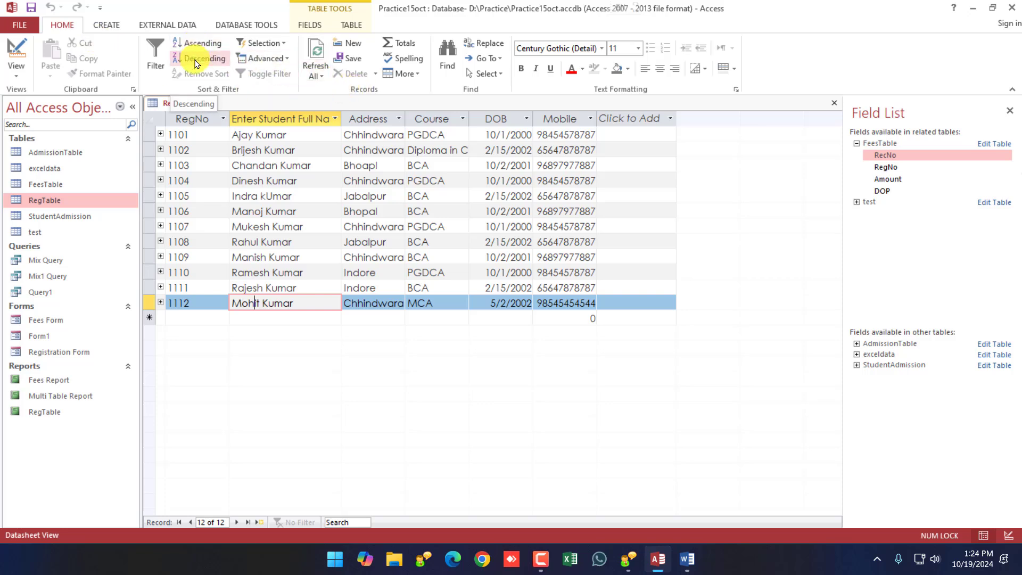
left_click(274, 118)
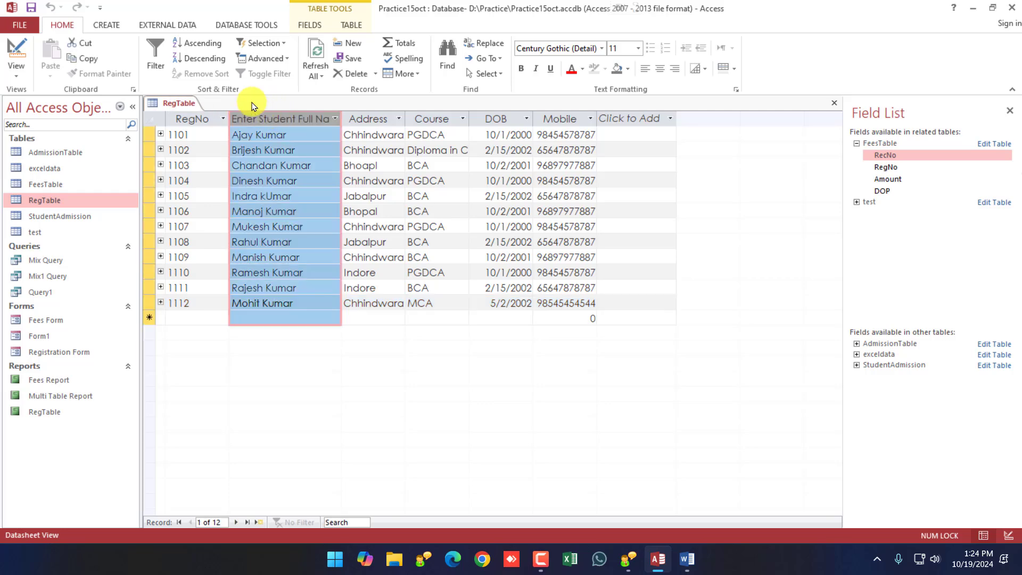
left_click(207, 58)
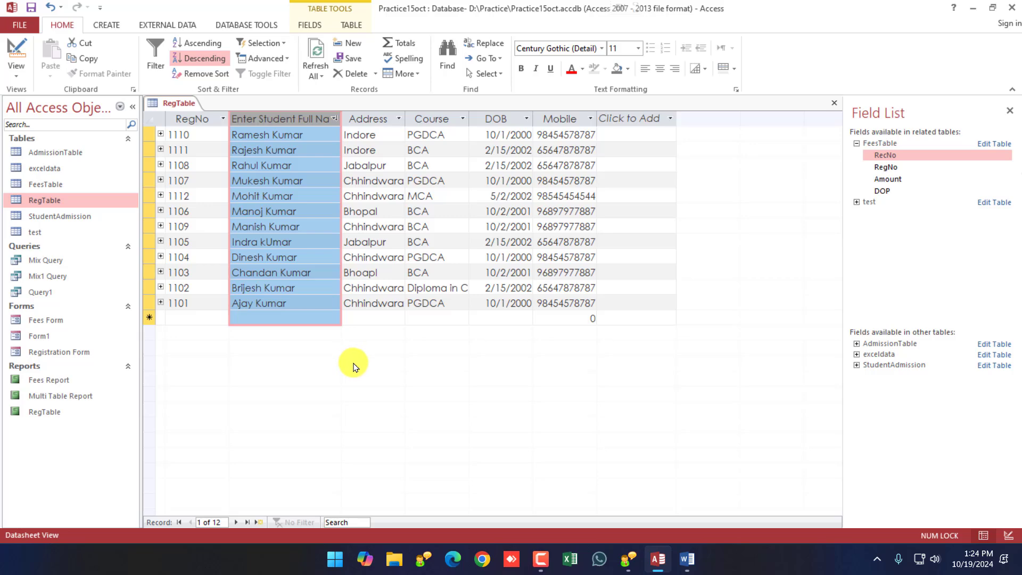
left_click(202, 42)
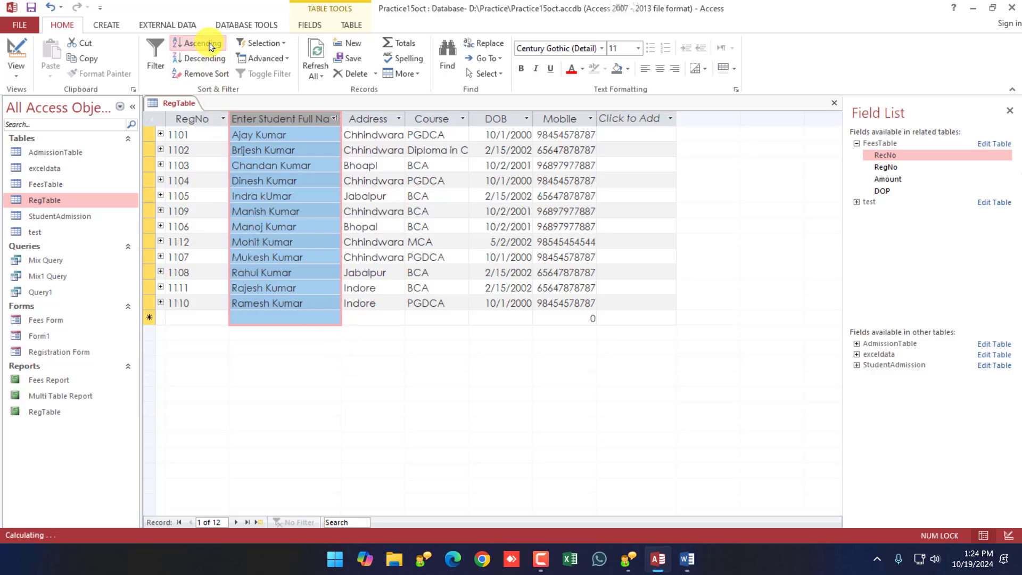
left_click(198, 60)
left_click(200, 43)
left_click(200, 59)
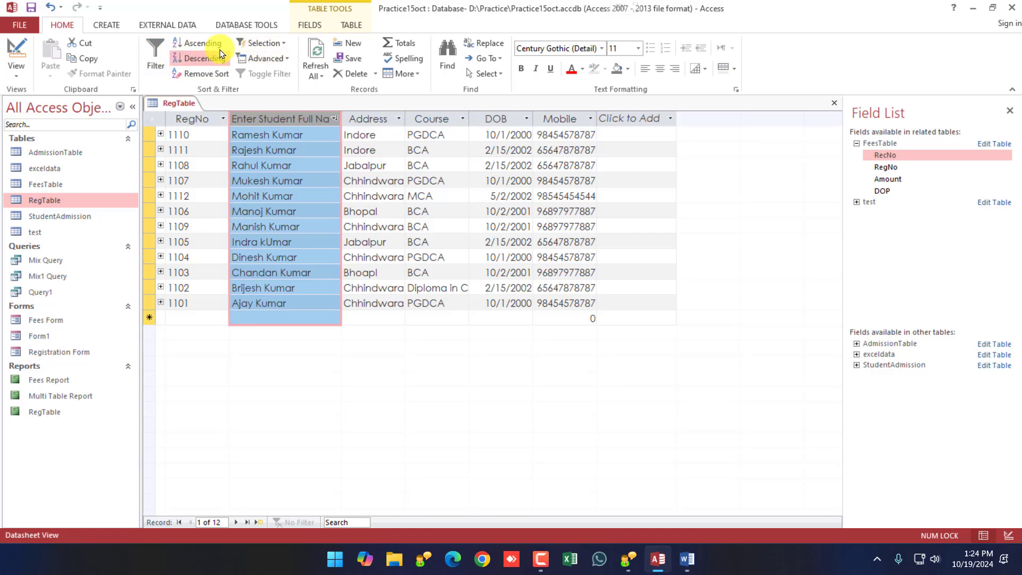
left_click(199, 43)
Step: Select the RegNo 1105 record in RegTable and view its available record commands without applying any
left_click(216, 164)
left_click(149, 165)
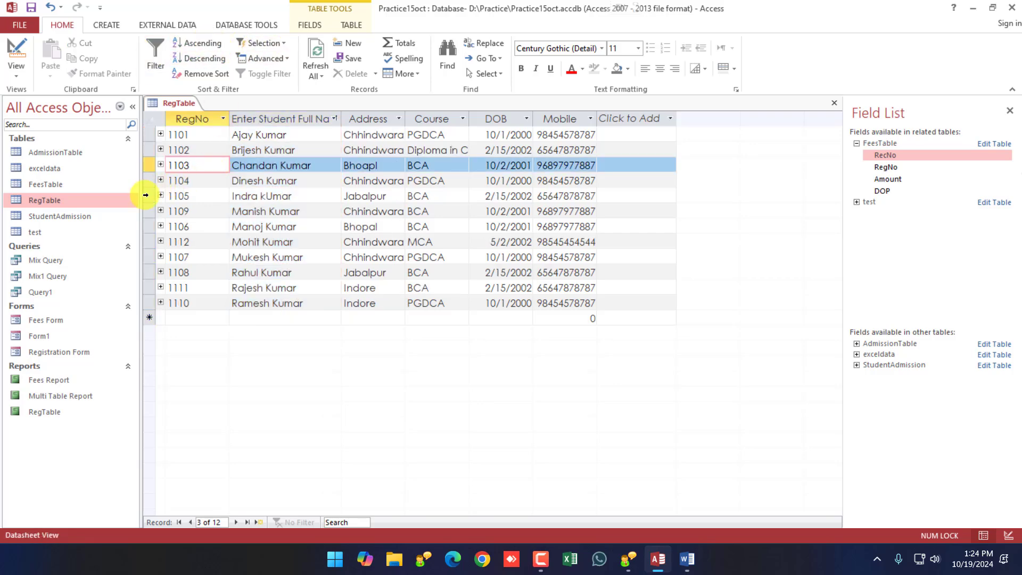
left_click(149, 196)
right_click(149, 196)
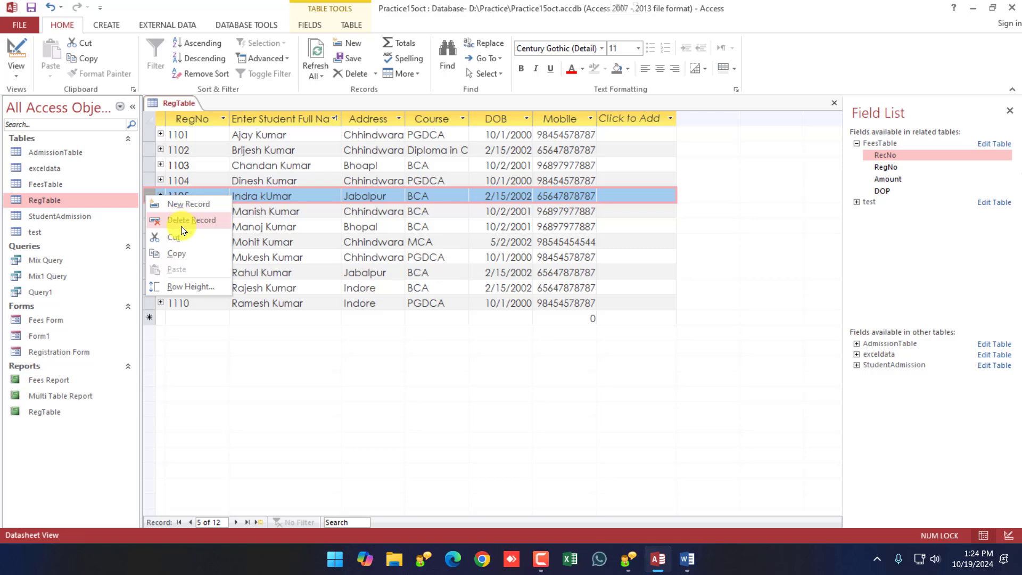
left_click(295, 255)
Step: From the student full name column, find a student's first name with Look In set to Current document and Match set to Whole Field
left_click(282, 242)
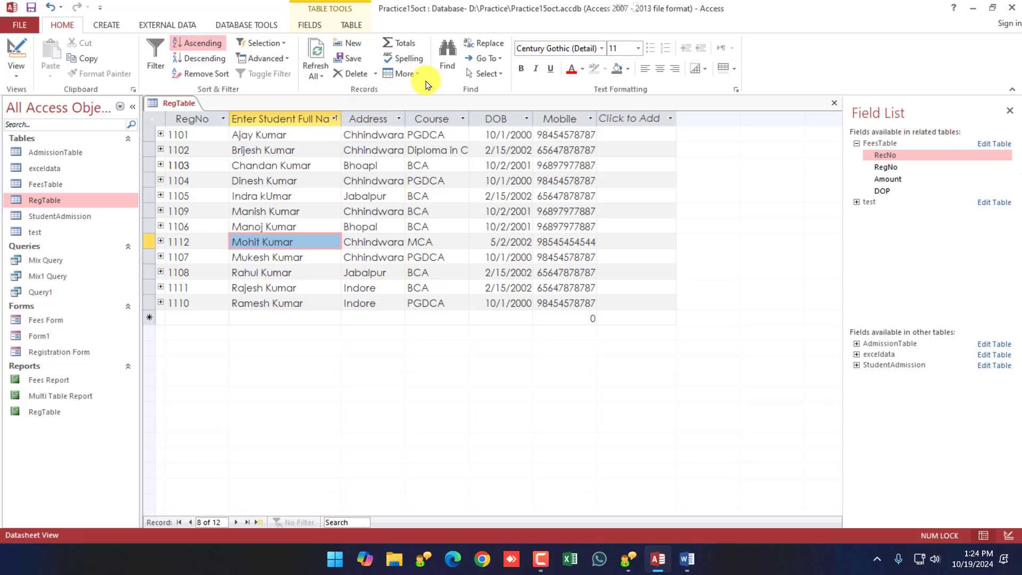
left_click(445, 57)
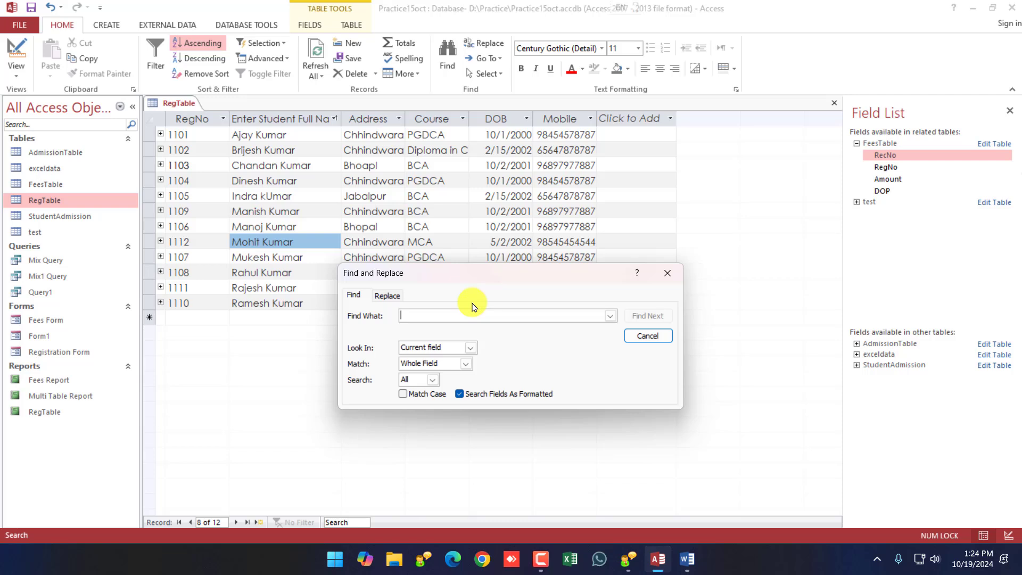
type("Ramesh")
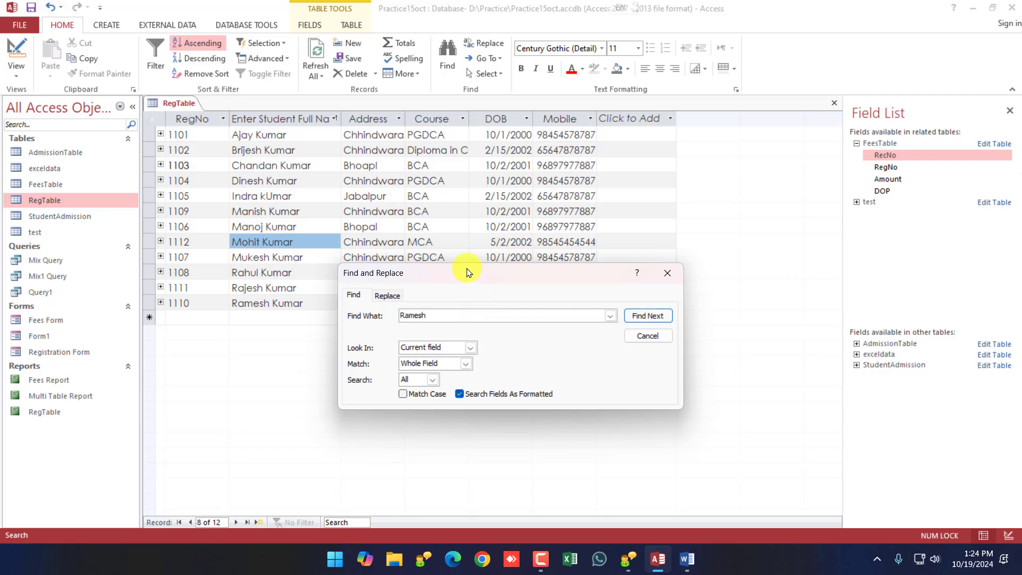
left_click_drag(468, 271, 399, 166)
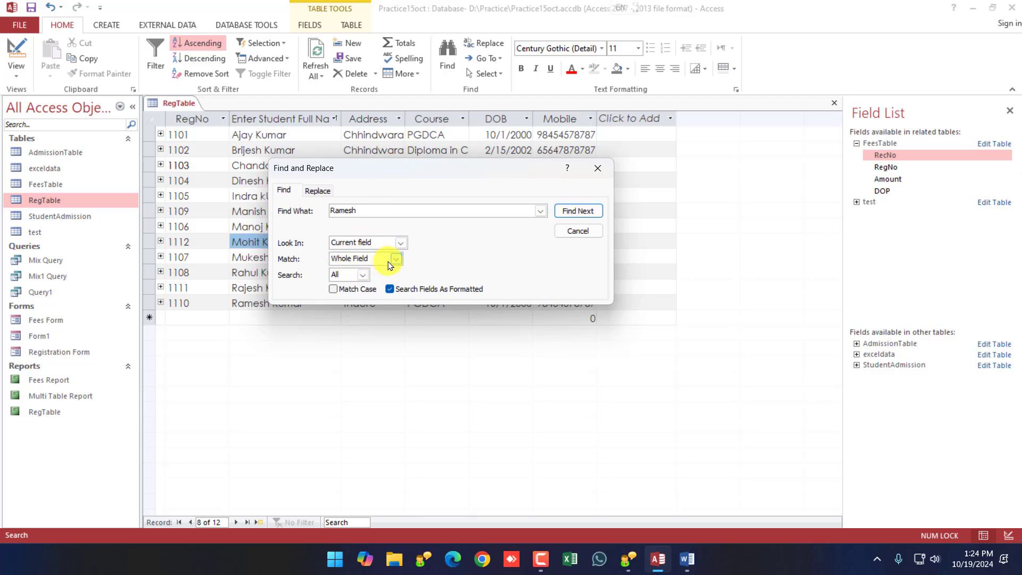
left_click(400, 244)
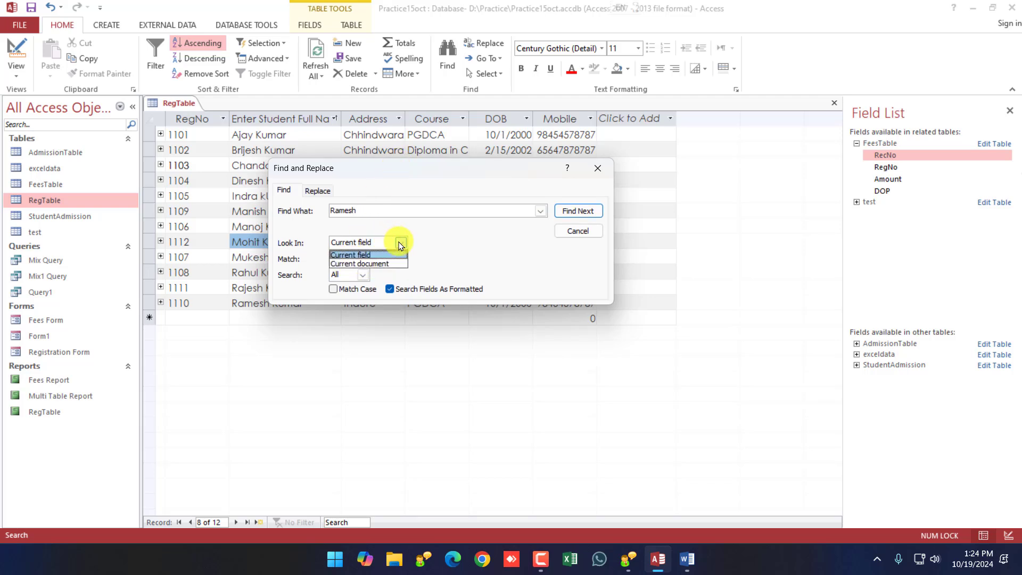
left_click(366, 264)
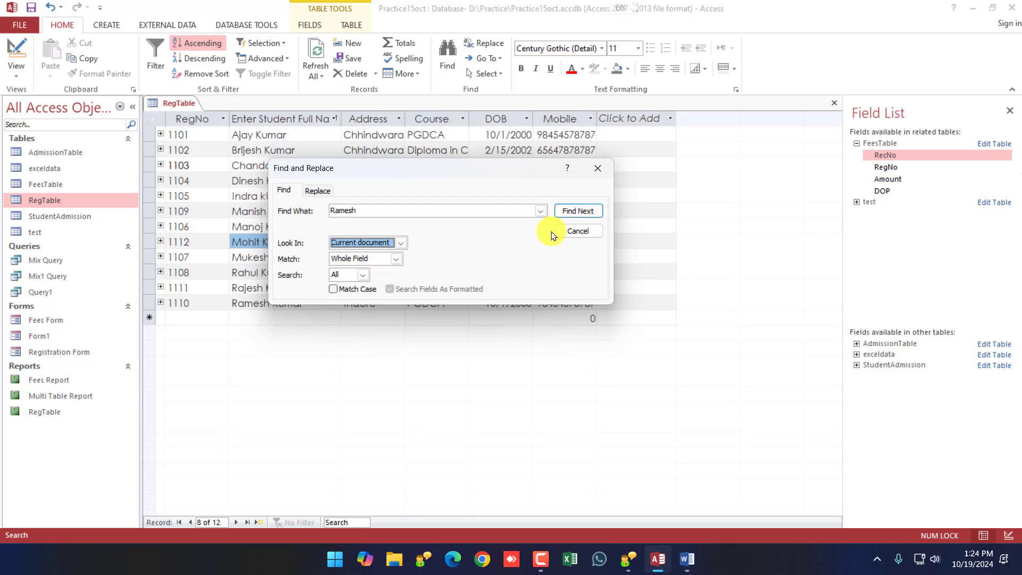
left_click(576, 212)
left_click(521, 313)
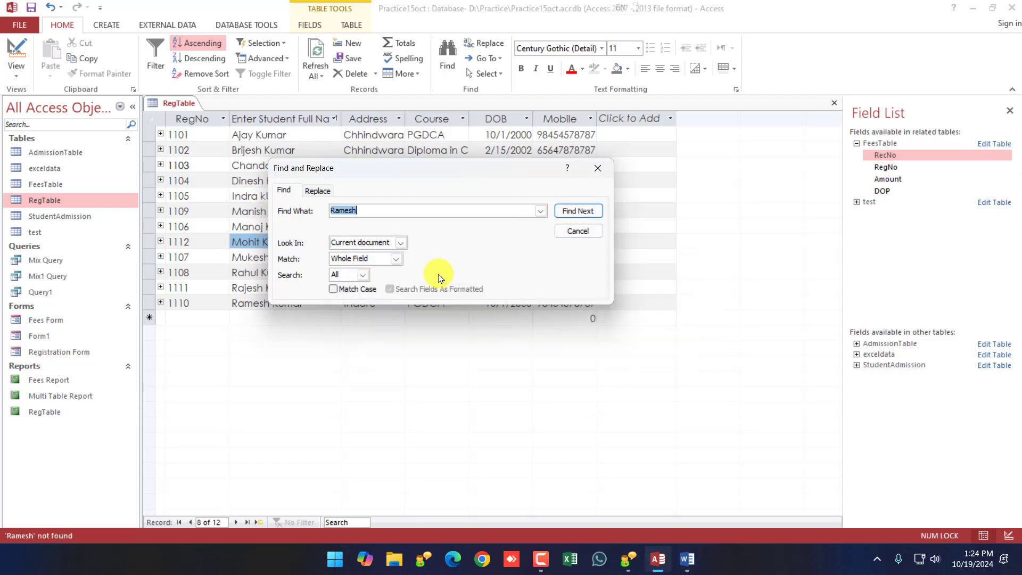
Step: Find the same first name with Look In set to Current field, Match to Any Part of Field and Search to All
left_click(362, 275)
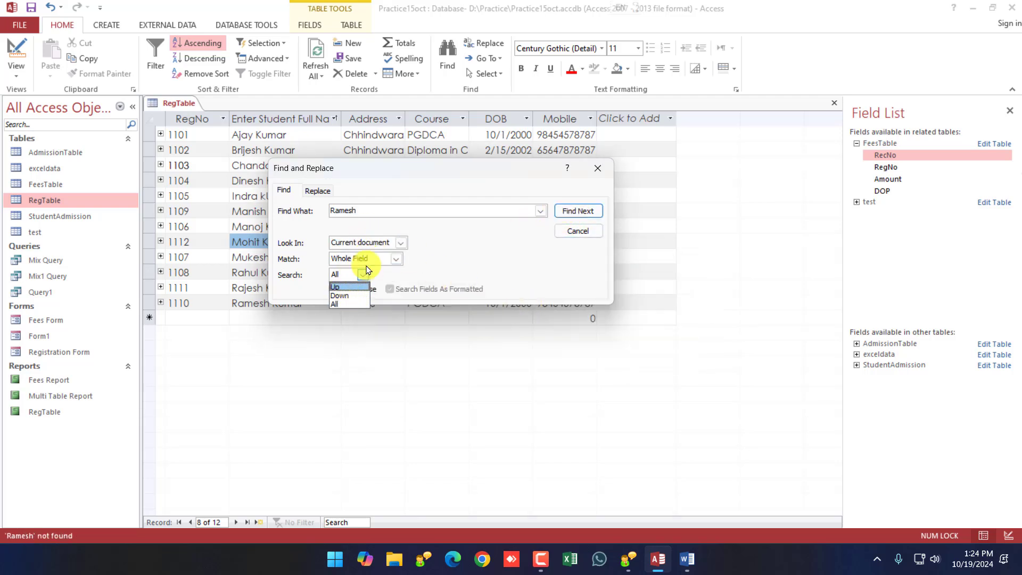
left_click(355, 290)
left_click(384, 242)
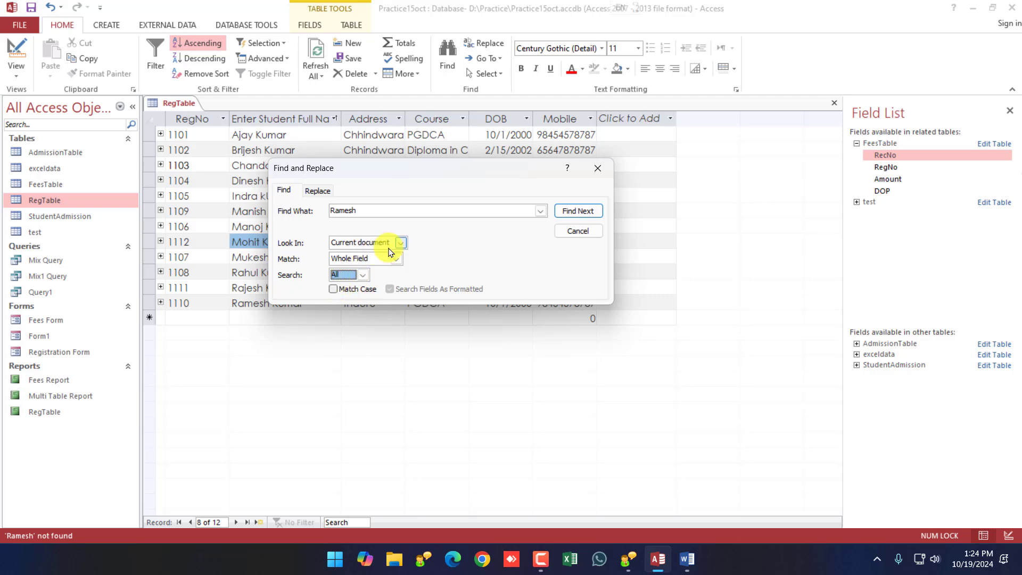
left_click(368, 255)
left_click(367, 259)
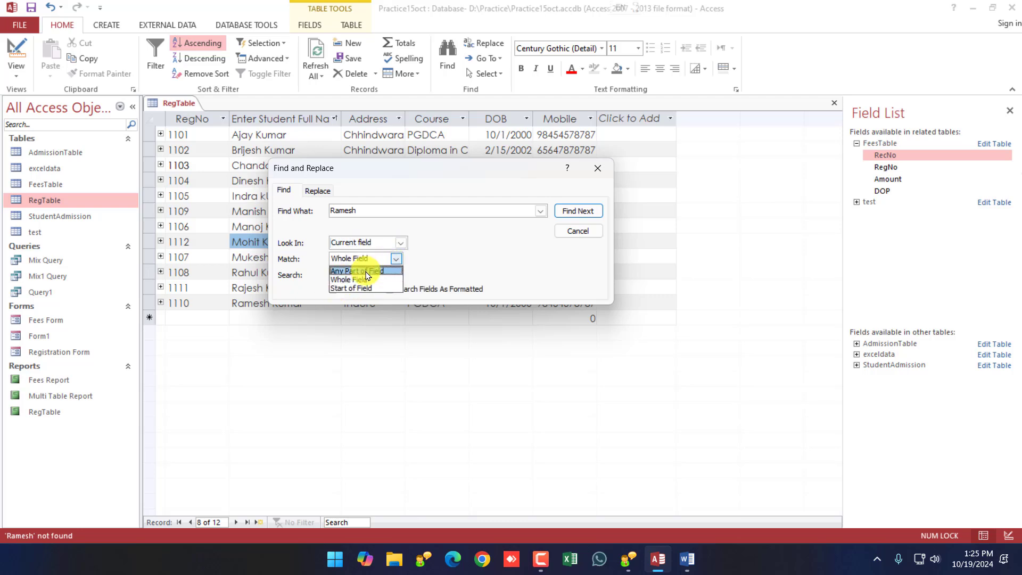
left_click(365, 270)
left_click(562, 211)
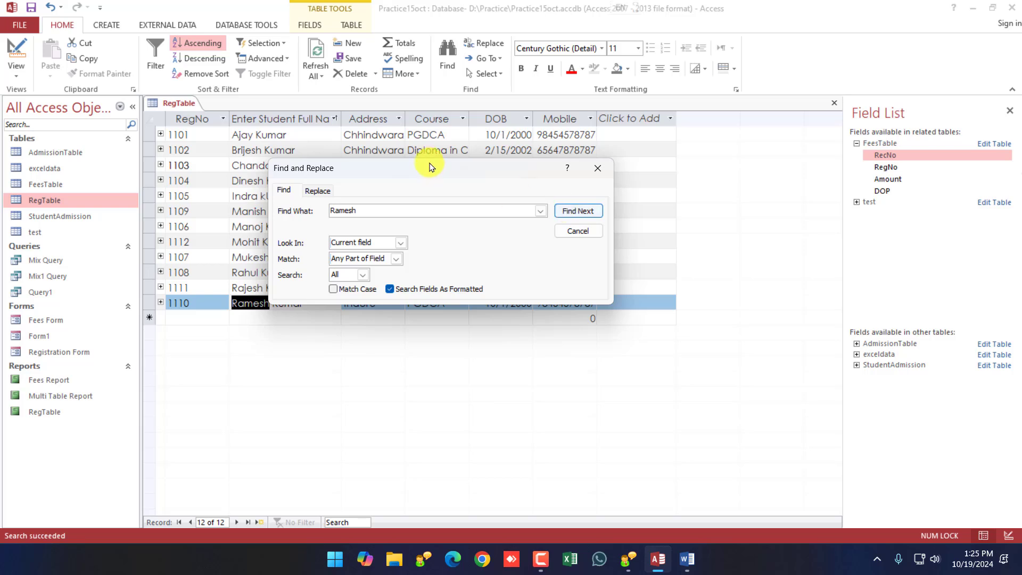
Step: Look for another occurrence of that first name, then find a different student's first name in the same field
left_click_drag(429, 168, 628, 171)
left_click(751, 210)
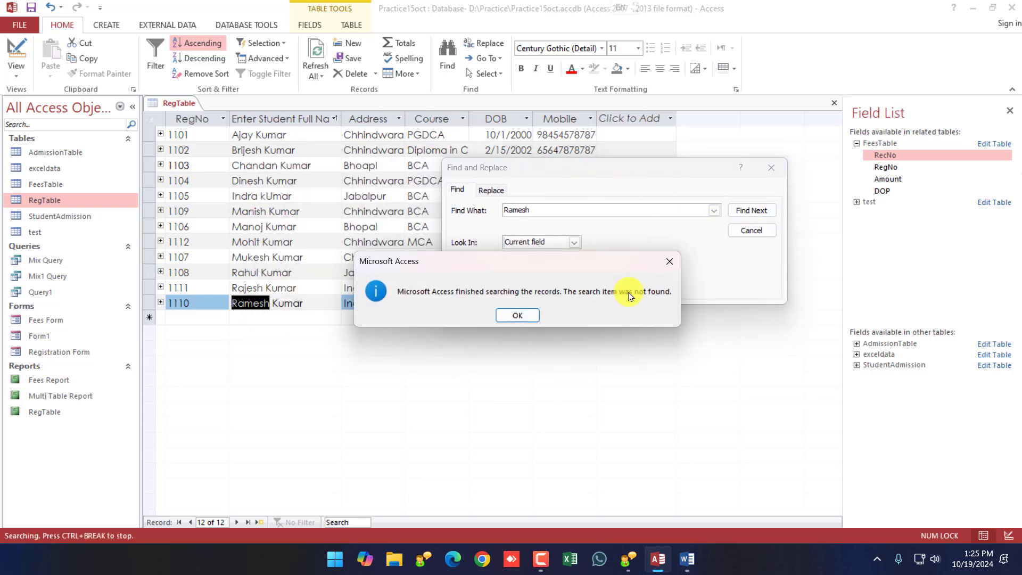
left_click(517, 315)
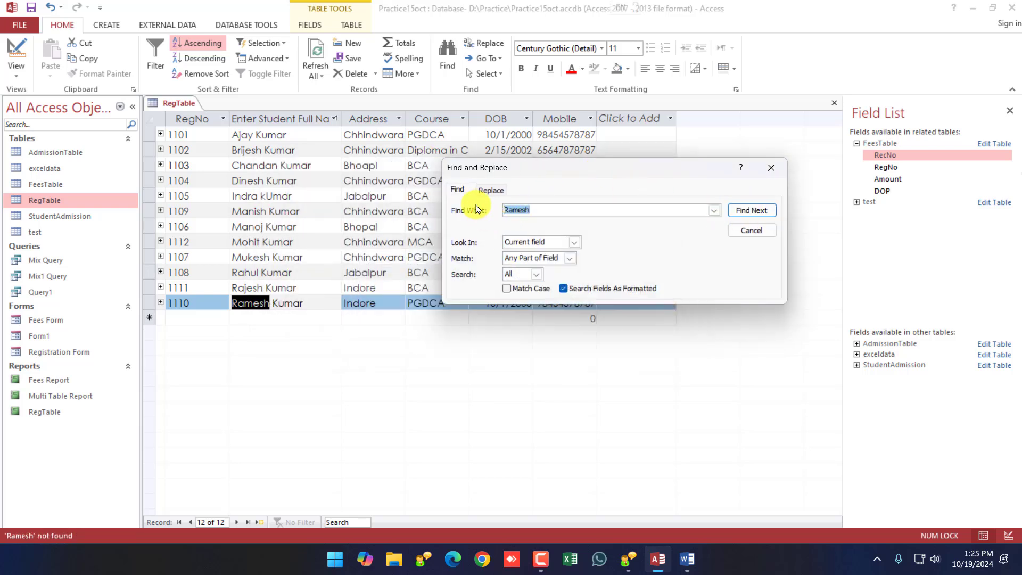
type("Ajay")
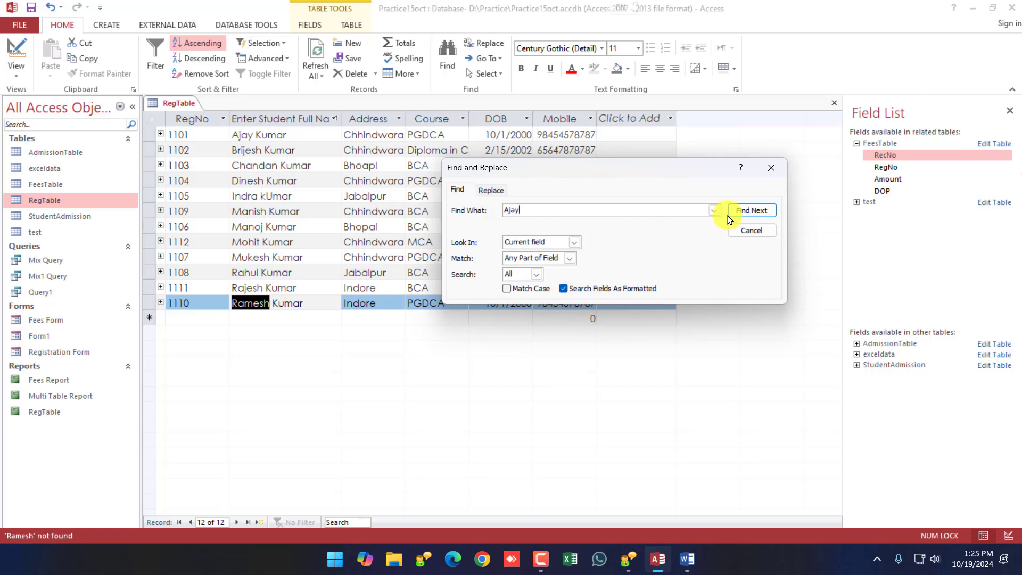
left_click(750, 210)
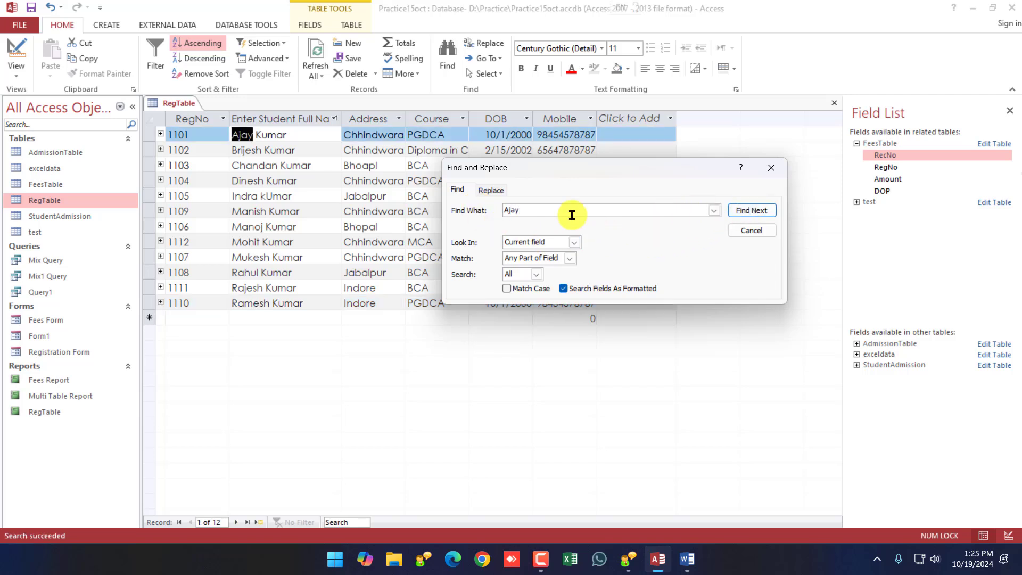
Step: In Replace mode, find successive occurrences of the students' shared surname in the current field, matching any part of the field
left_click(489, 191)
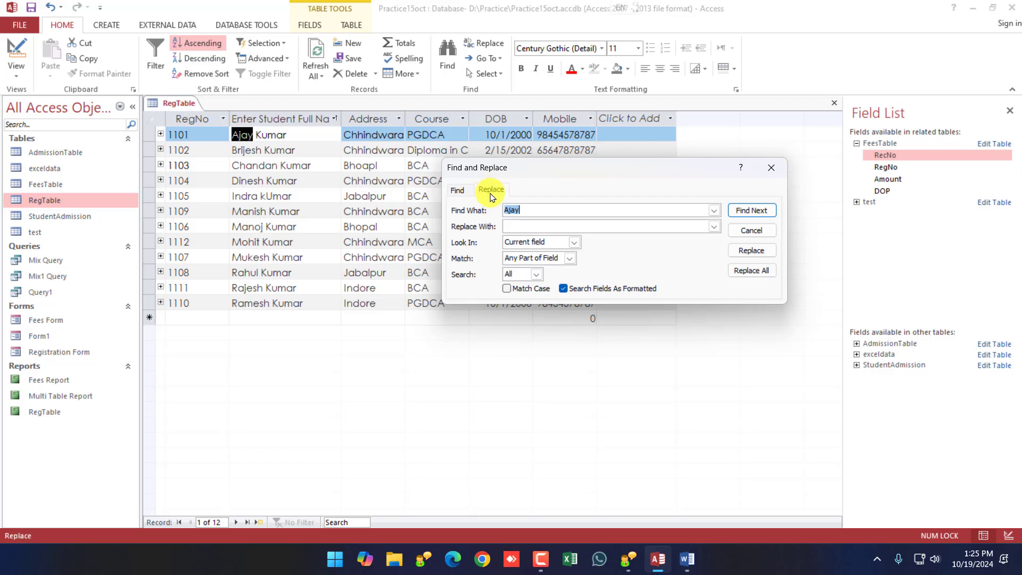
left_click(534, 232)
left_click(754, 256)
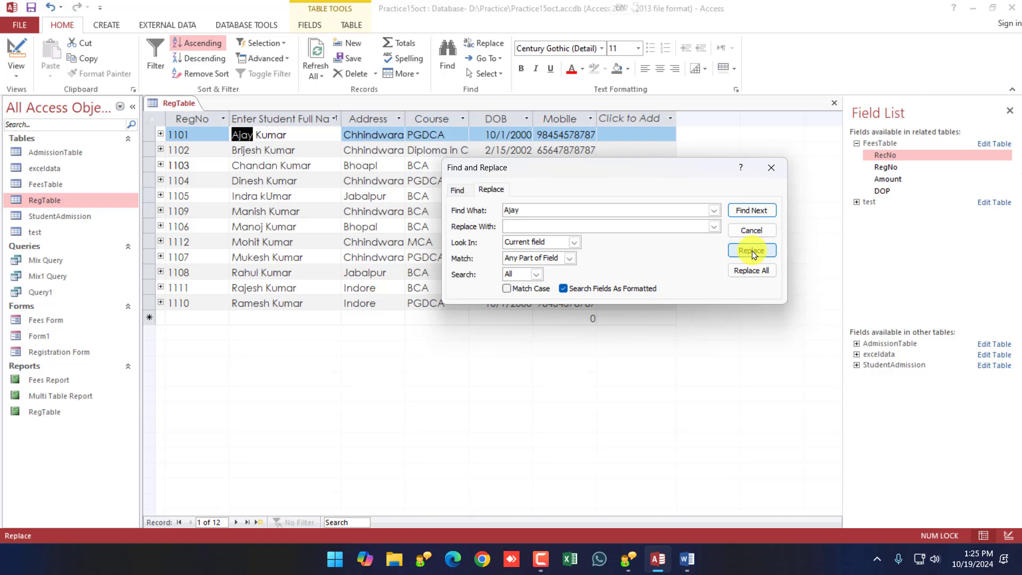
double_click(536, 210)
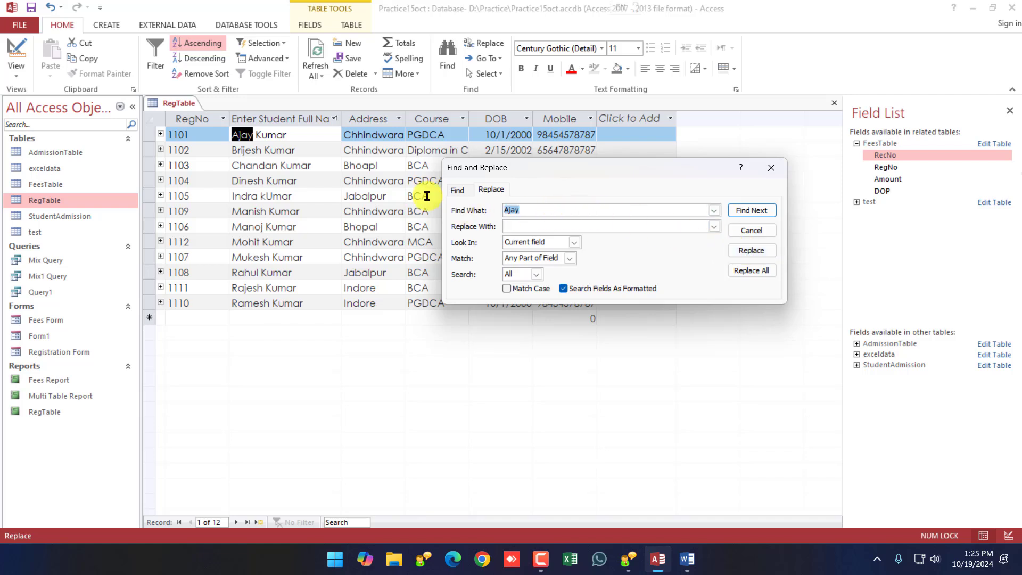
type("Kumar")
left_click(751, 210)
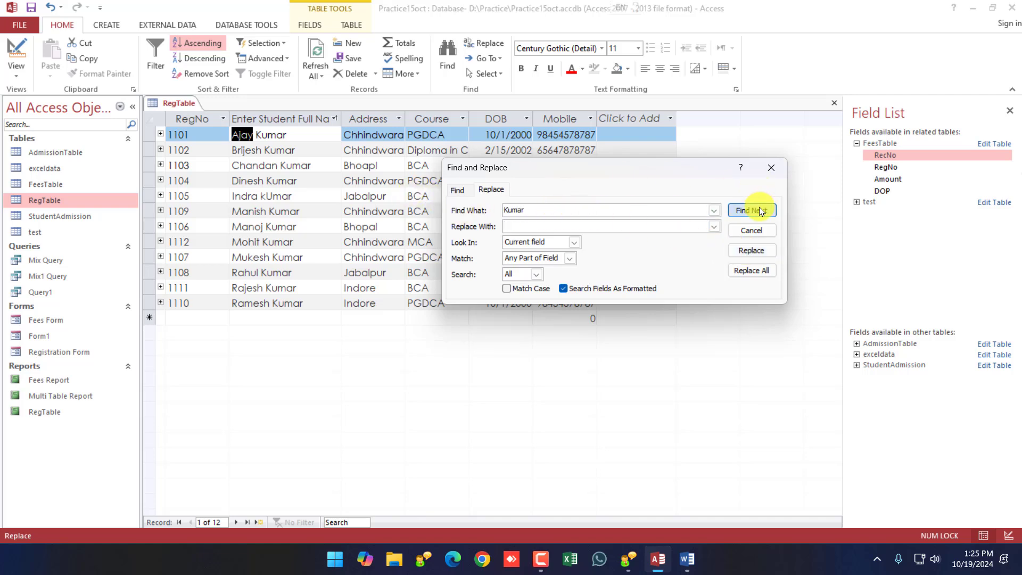
left_click(760, 210)
left_click(761, 211)
left_click(761, 212)
left_click(761, 212)
left_click(761, 211)
left_click(761, 211)
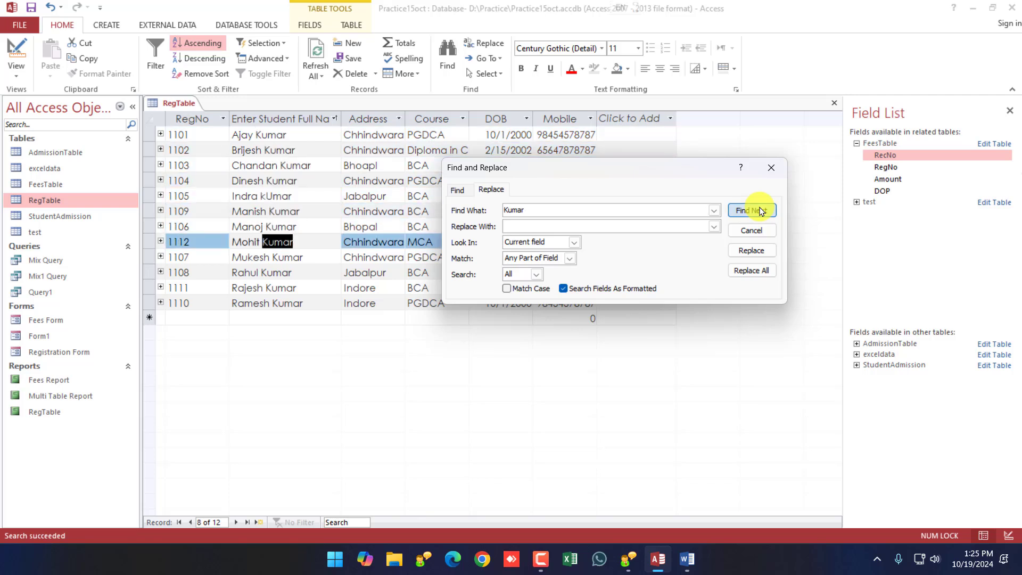
left_click(760, 211)
left_click(761, 211)
left_click(761, 211)
Step: Replace all occurrences of the shared surname in the full name field with a different surname
left_click(586, 225)
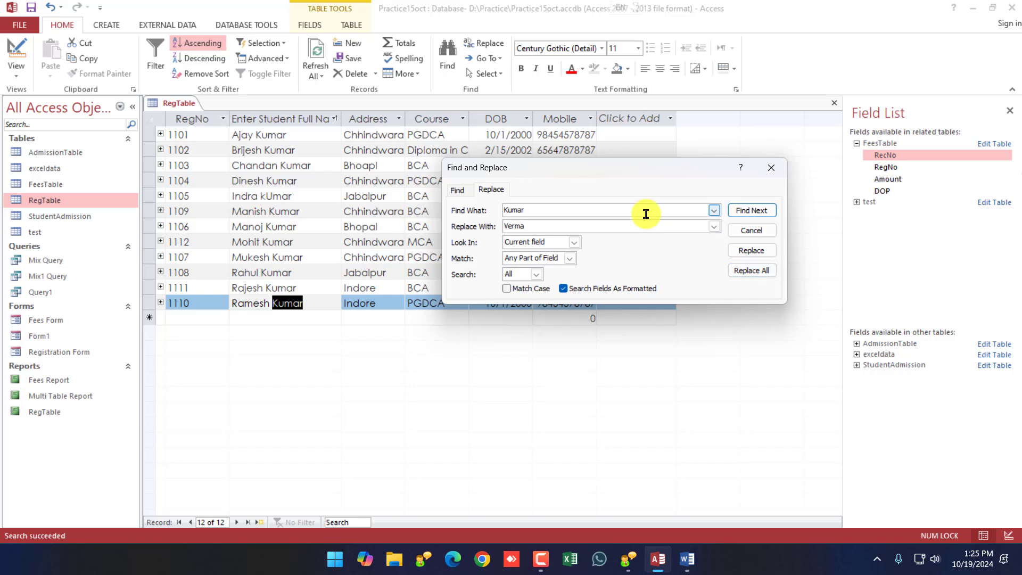
left_click(762, 270)
left_click(490, 319)
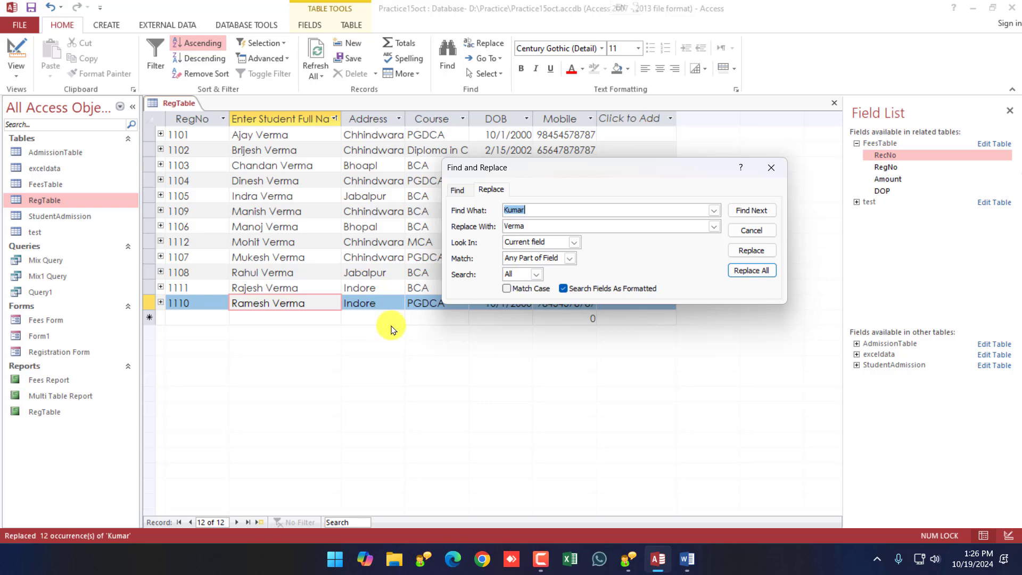
Step: Replace all occurrences of the new surname with the original surname, then close Find and Replace
double_click(531, 211)
type("Verma")
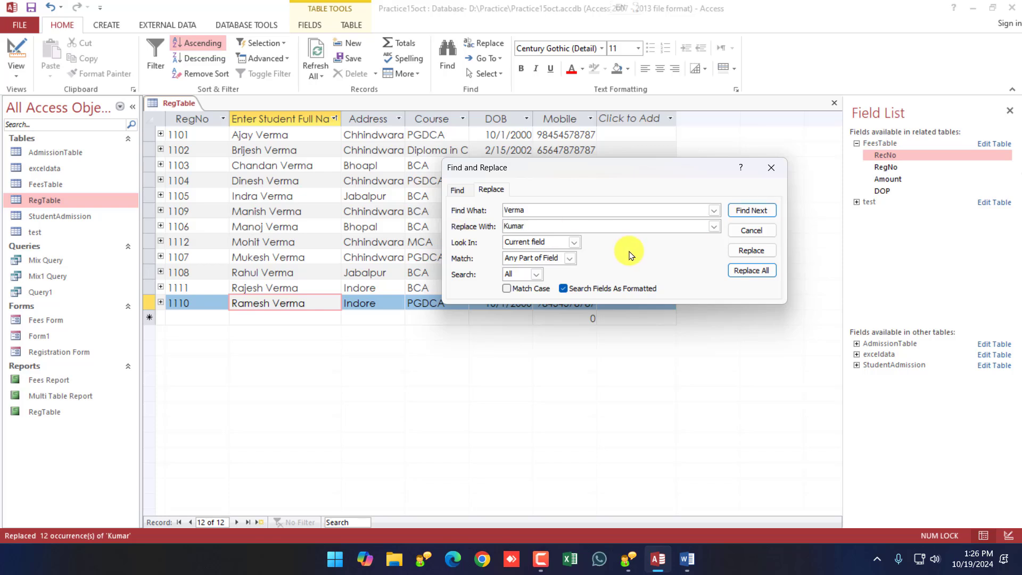
left_click(750, 272)
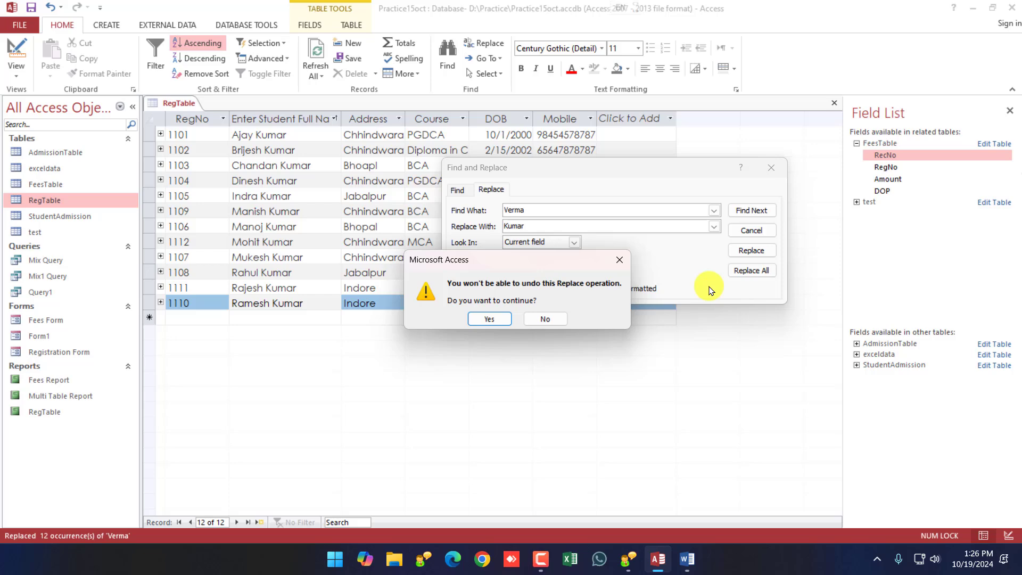
left_click(486, 318)
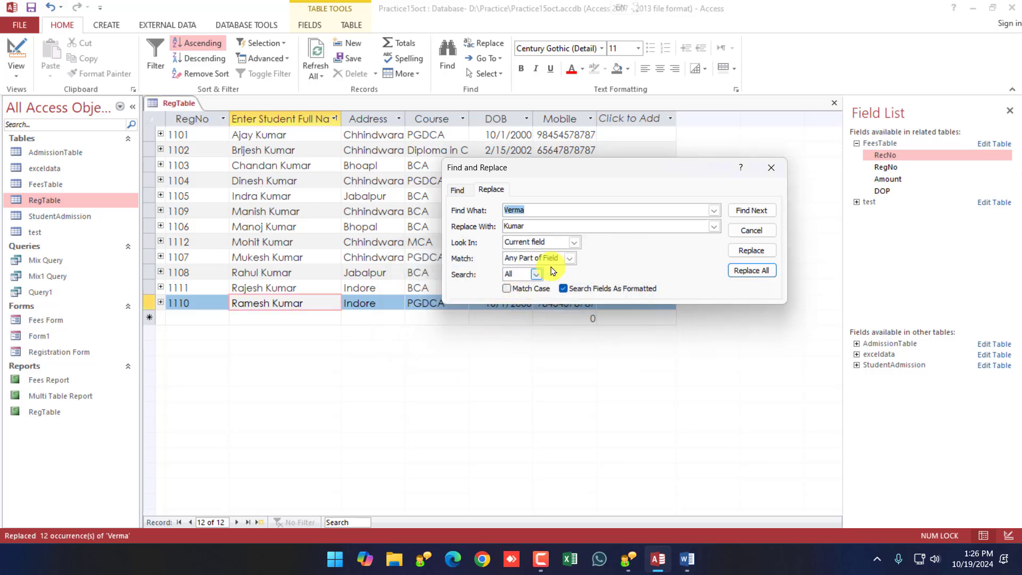
left_click(747, 231)
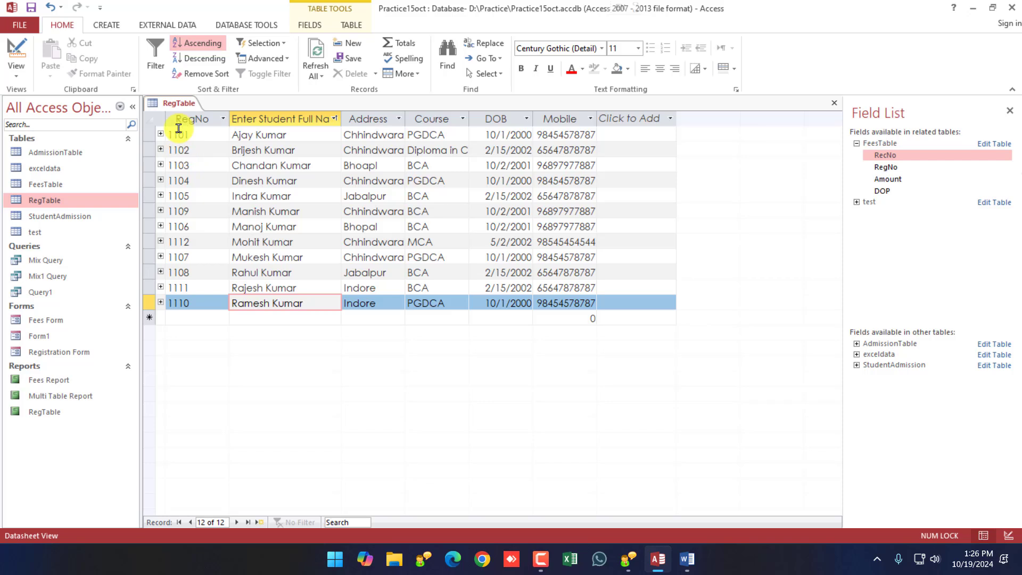
Step: Go to the blank new record row in RegTable directly and with the new record command, leaving it empty
left_click(197, 305)
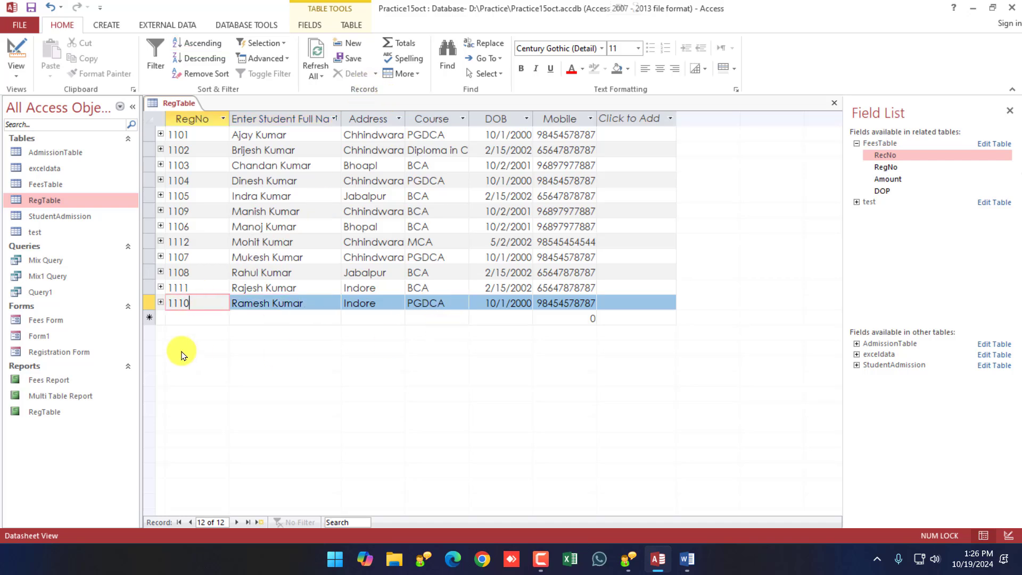
left_click(191, 319)
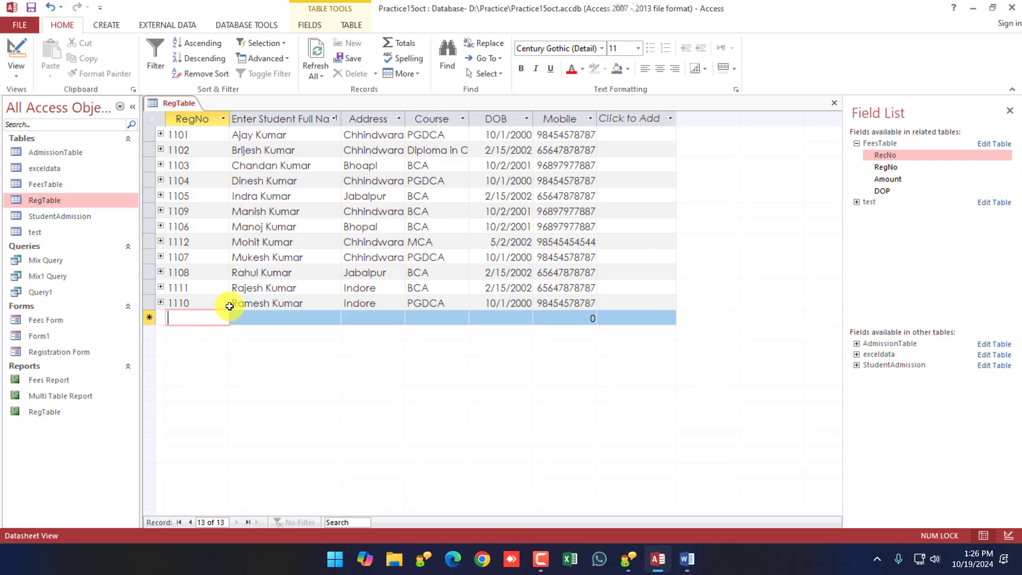
key("Up")
left_click(212, 279)
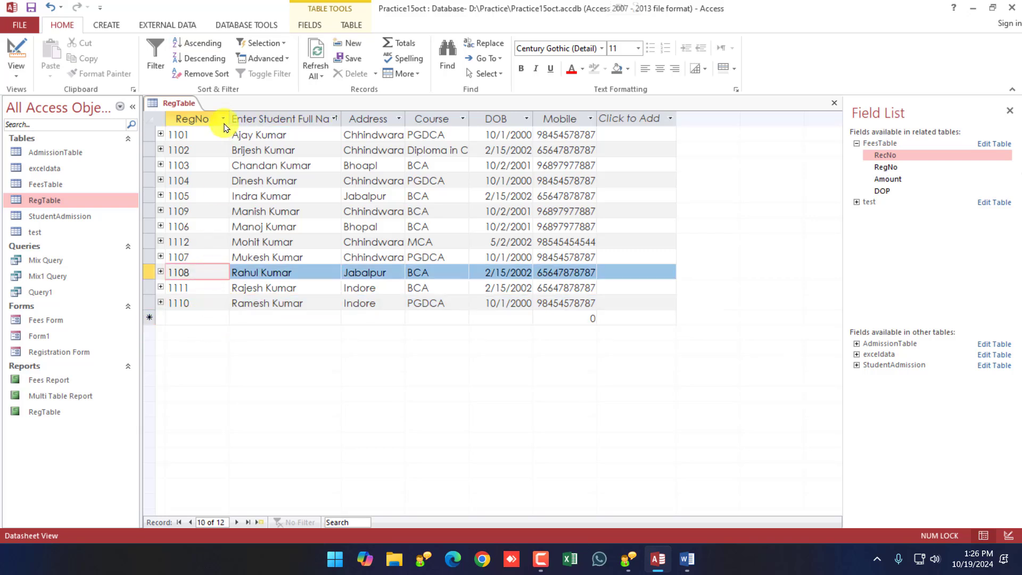
left_click(352, 45)
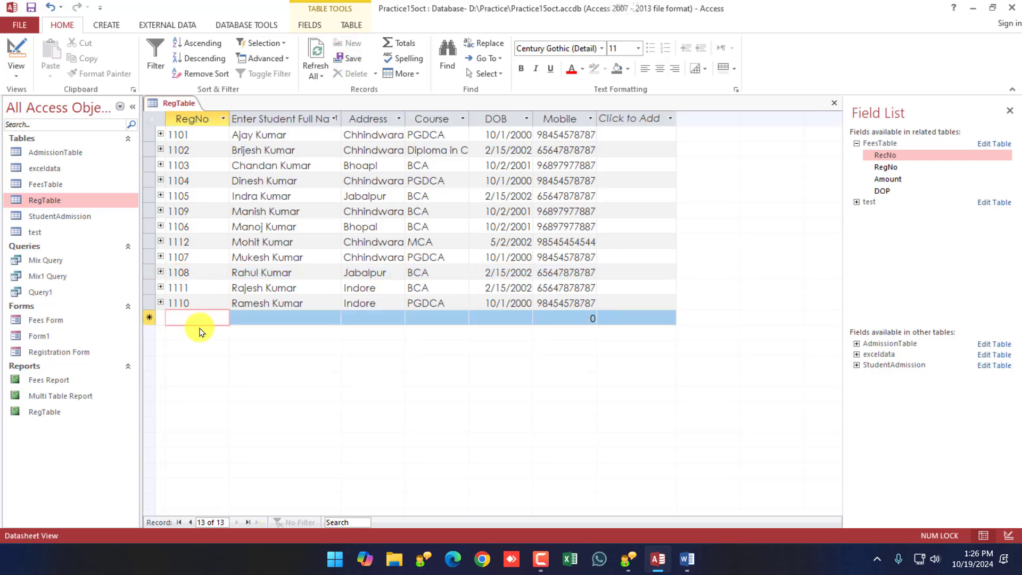
Step: Select the entire RegNo 1110 record in RegTable without deleting it, then return to the blank row
left_click(200, 303)
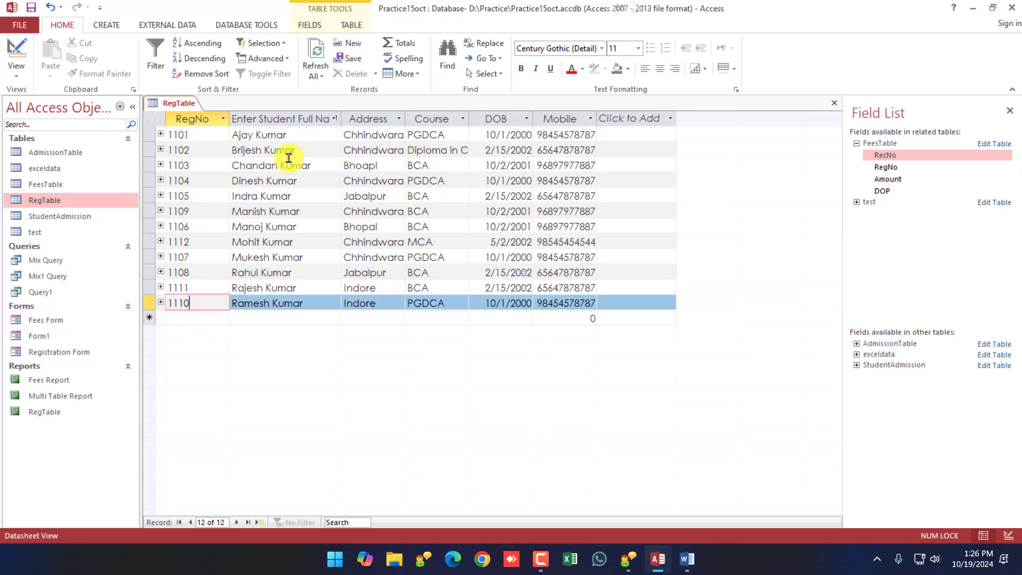
left_click(149, 303)
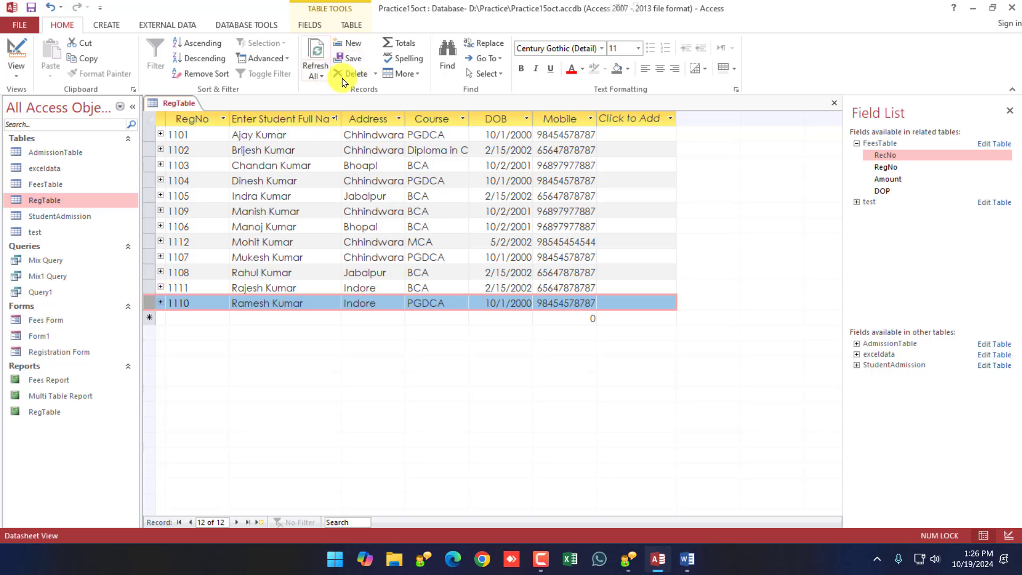
left_click(331, 312)
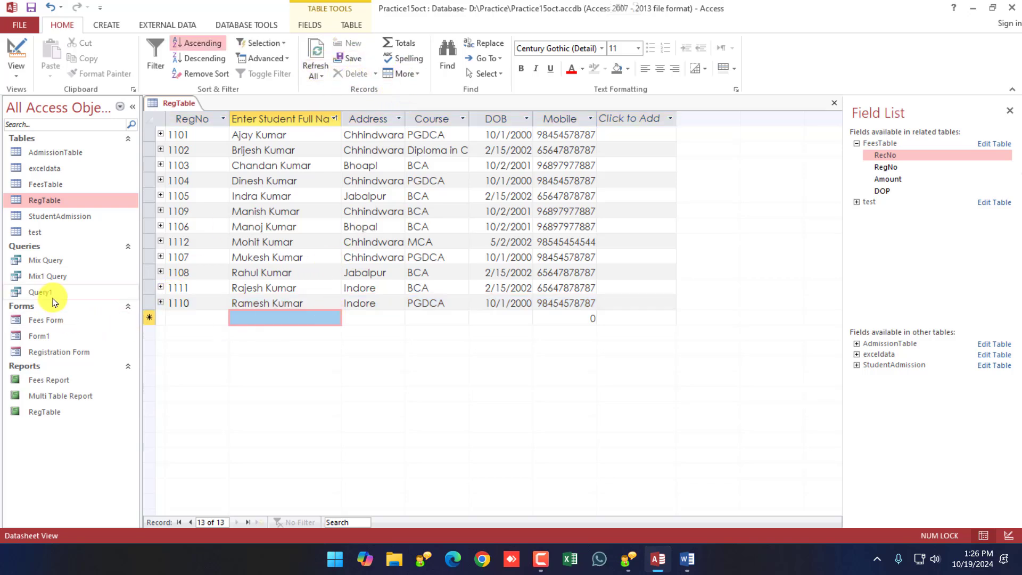
Step: Open FeesTable and add a Totals row that calculates the Sum of the Amount column
double_click(46, 184)
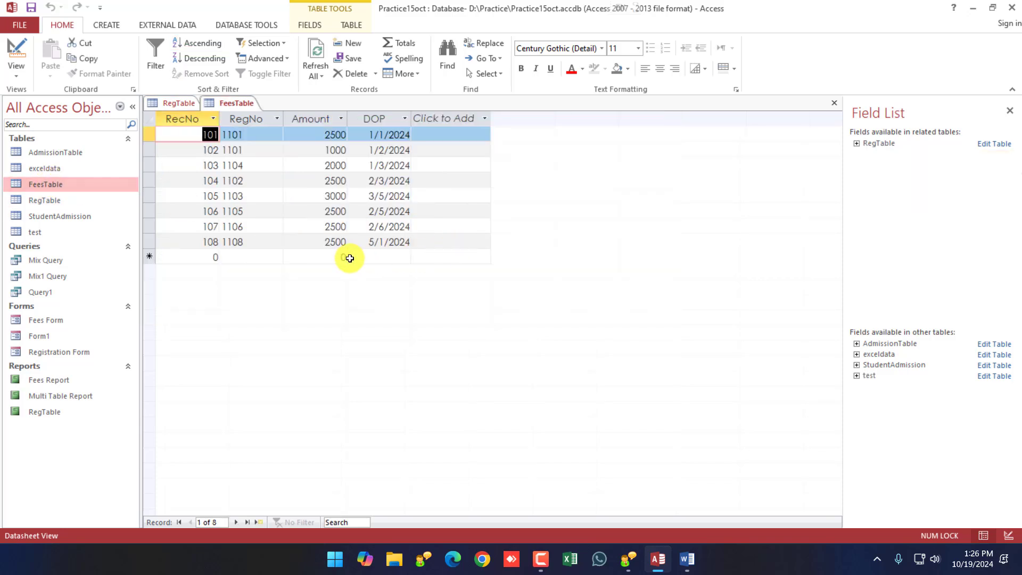
left_click(339, 256)
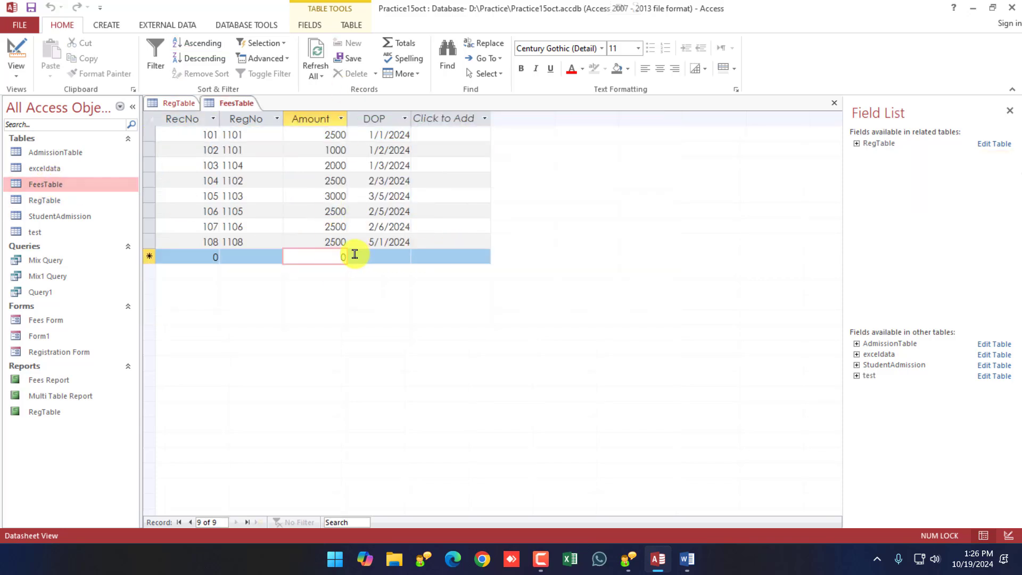
left_click(397, 48)
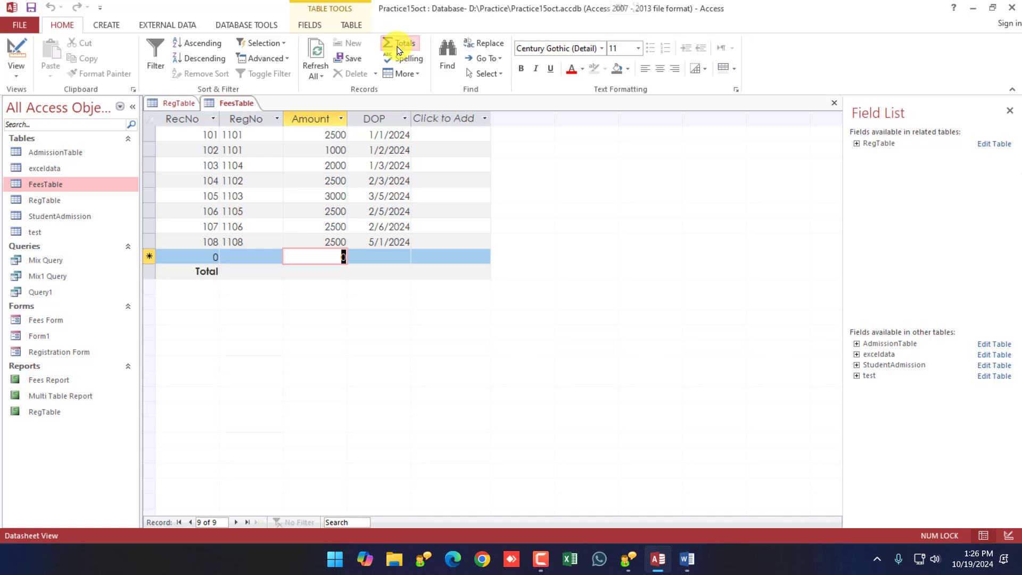
left_click(342, 272)
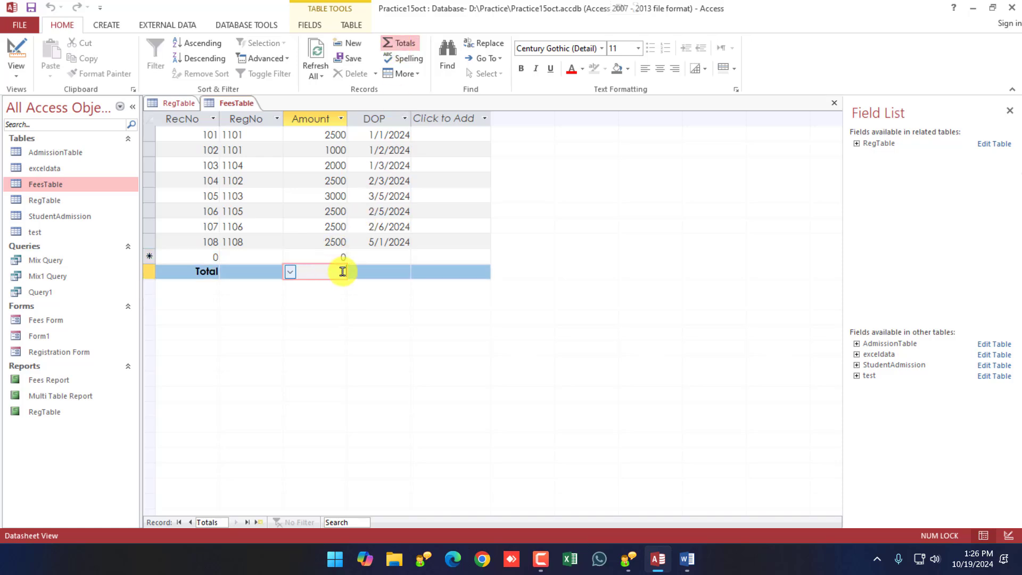
left_click(290, 272)
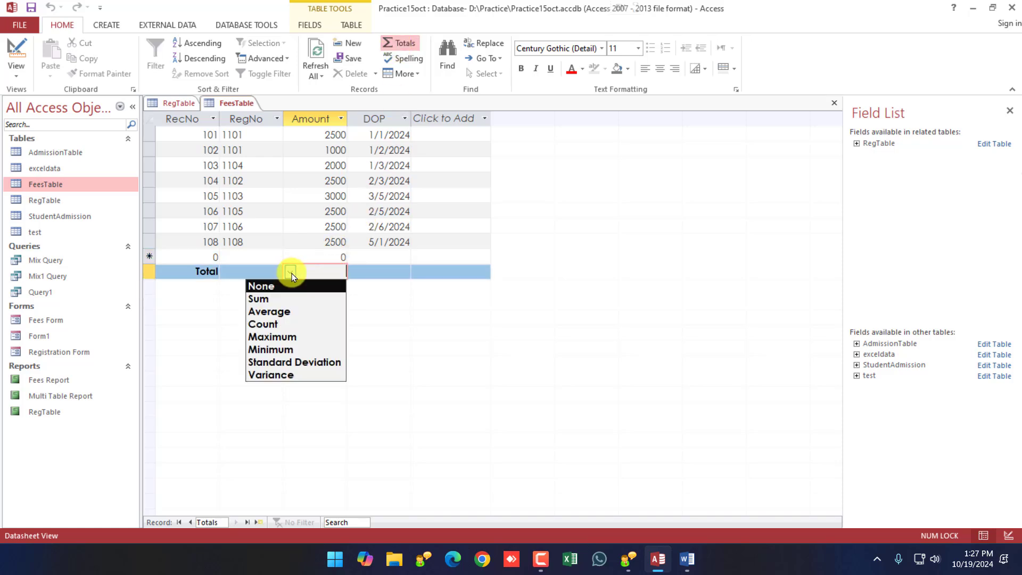
left_click(261, 300)
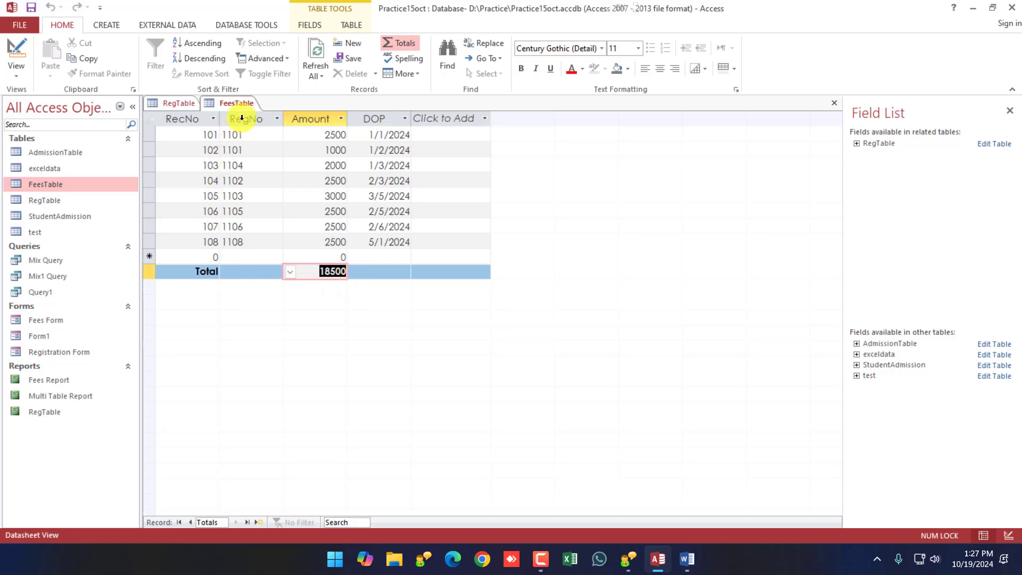
Step: Save FeesTable and view the fee records of RegNo 1101 in RegTable
right_click(235, 102)
left_click(235, 102)
left_click(173, 102)
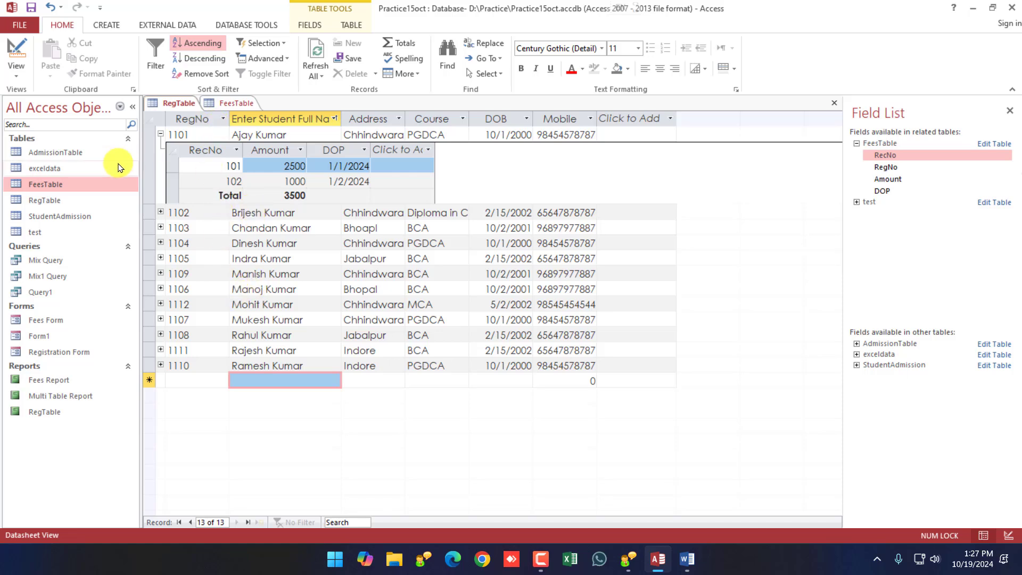
Step: Add a FeesTable record with RecNo 109, RegNo 1101, Amount 2000 and DOP 06/05/2024
left_click(237, 101)
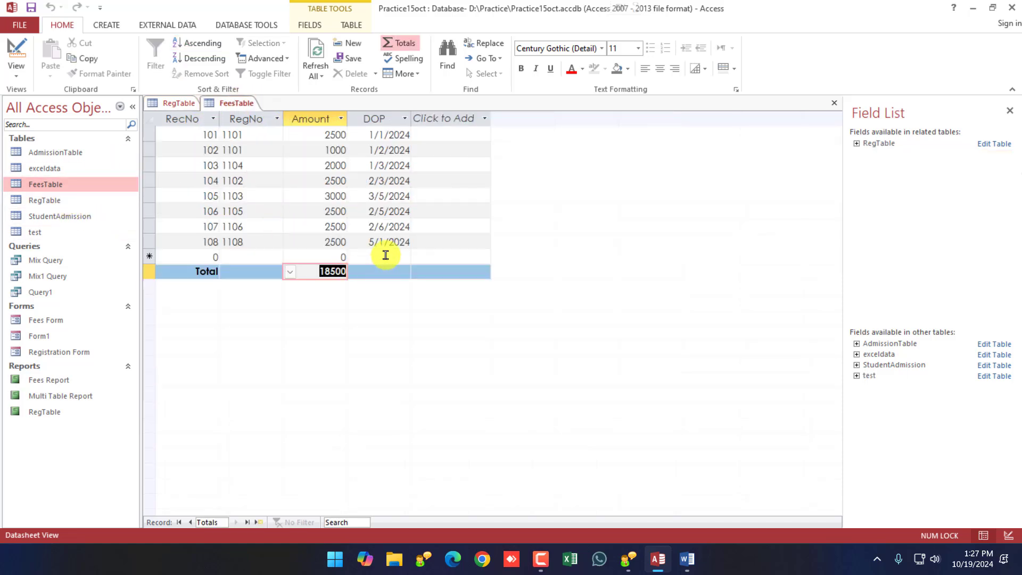
left_click(236, 256)
type("14")
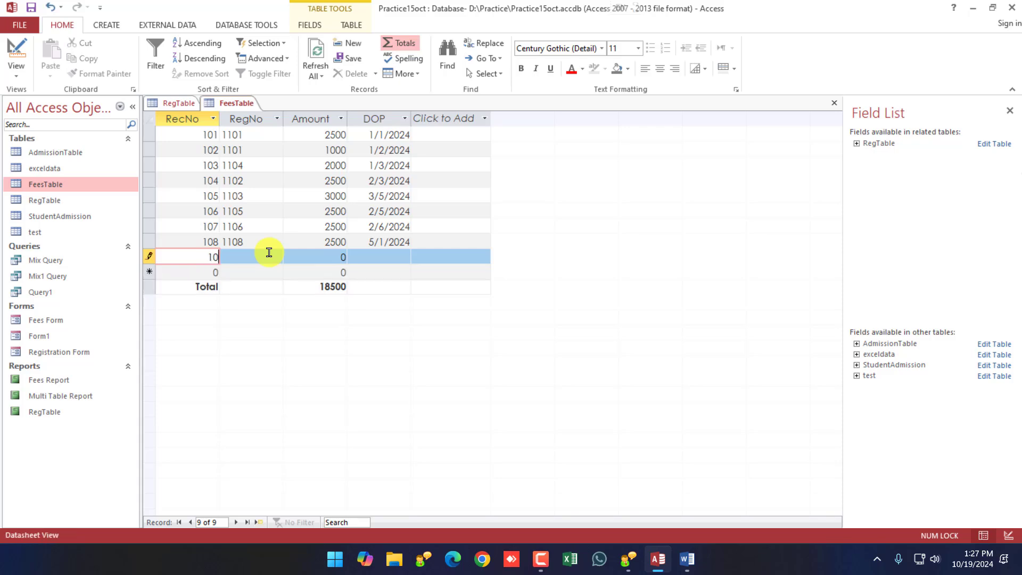
type("9")
key("Tab")
key("Tab")
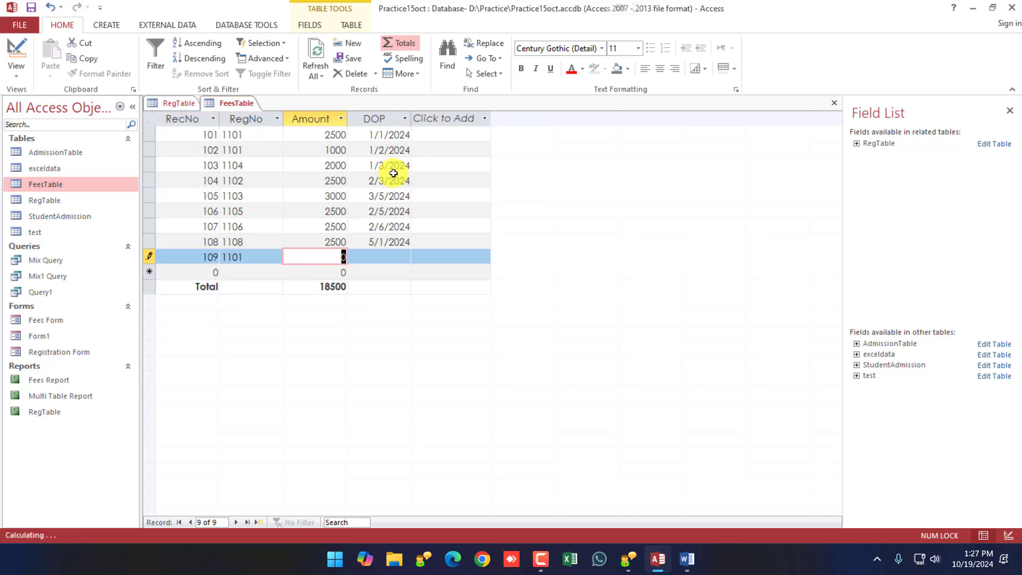
type("2000")
key("Tab")
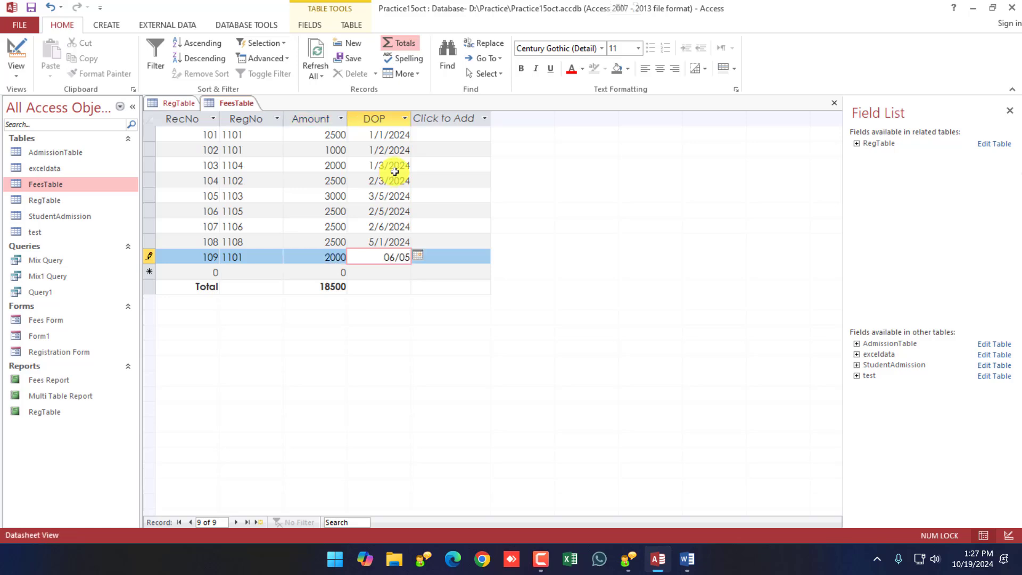
type("06/05/2024")
key("Tab")
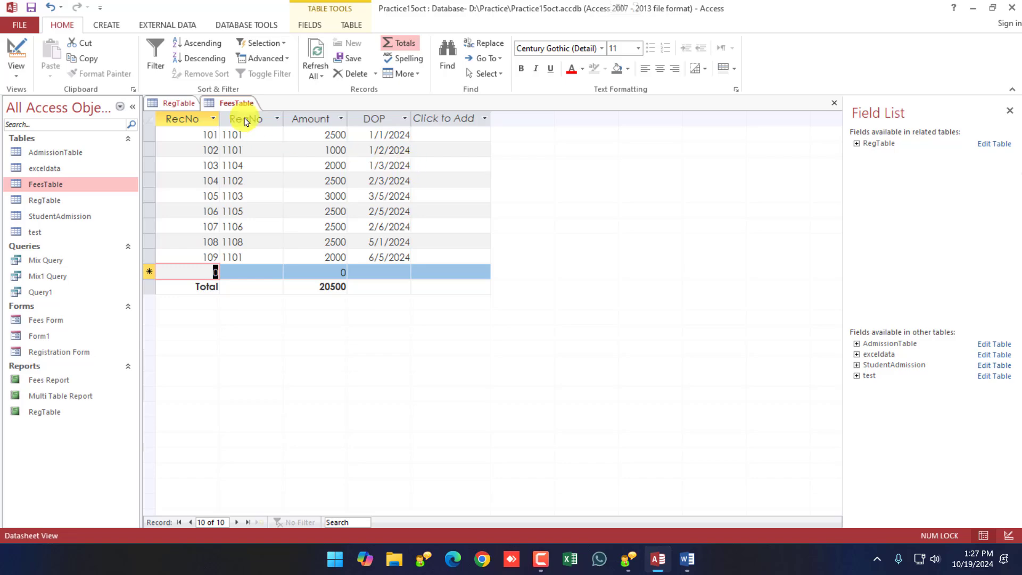
Step: Close FeesTable and RegTable, saving the design changes to RegTable
right_click(215, 104)
left_click(234, 120)
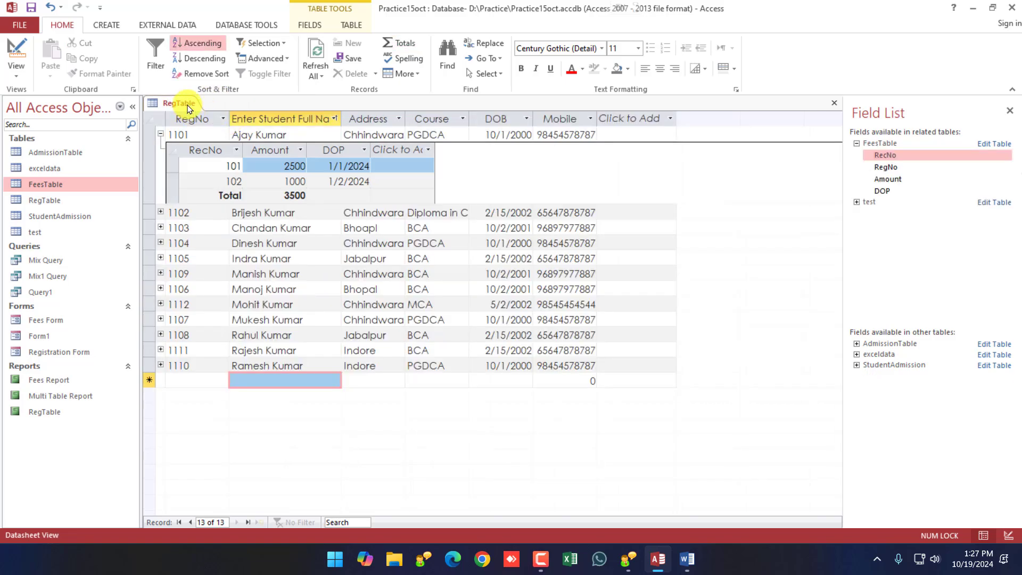
right_click(181, 107)
left_click(205, 123)
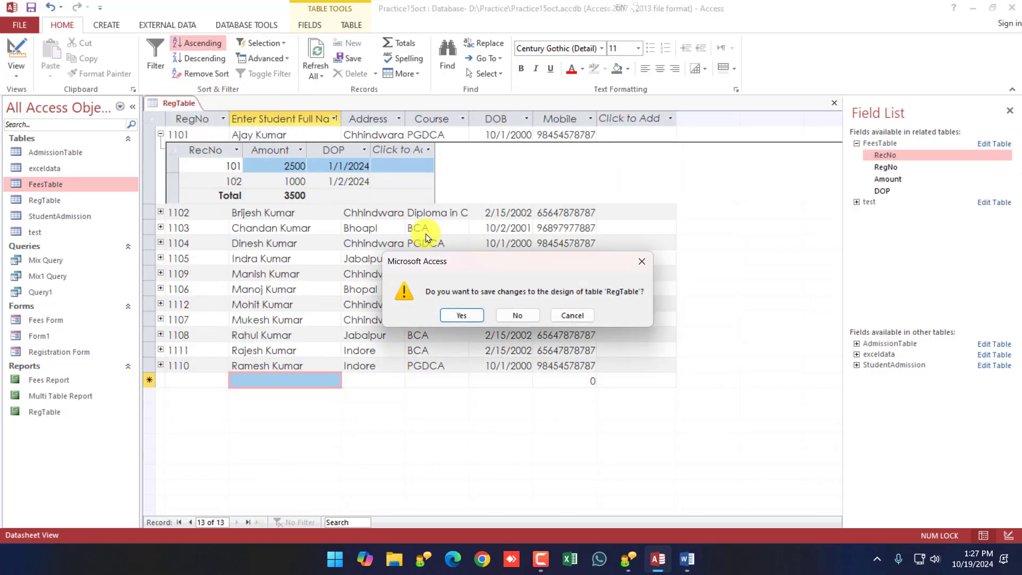
left_click(461, 315)
Step: Reopen RegTable, expand the RegNo 1101 record to check its fee entries and total, then close the table
left_click(37, 202)
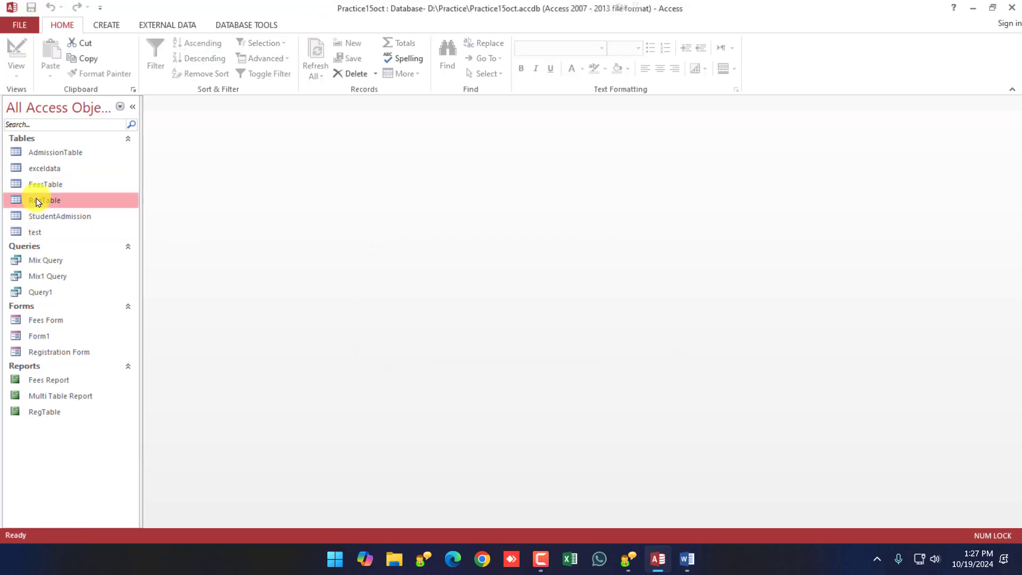
double_click(37, 201)
left_click(160, 135)
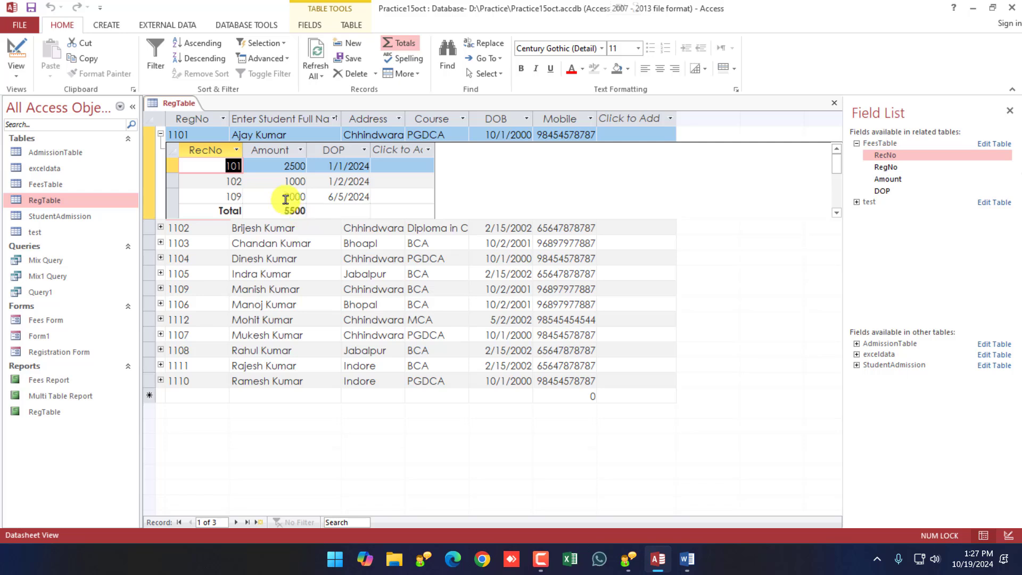
right_click(178, 103)
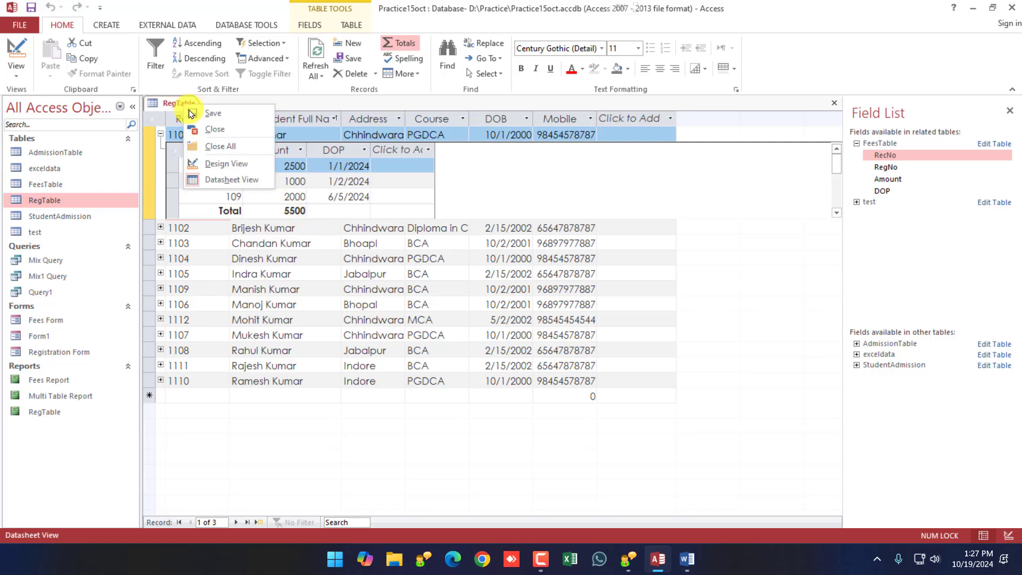
left_click(209, 126)
Step: Display the commands for creating new database objects
left_click(92, 25)
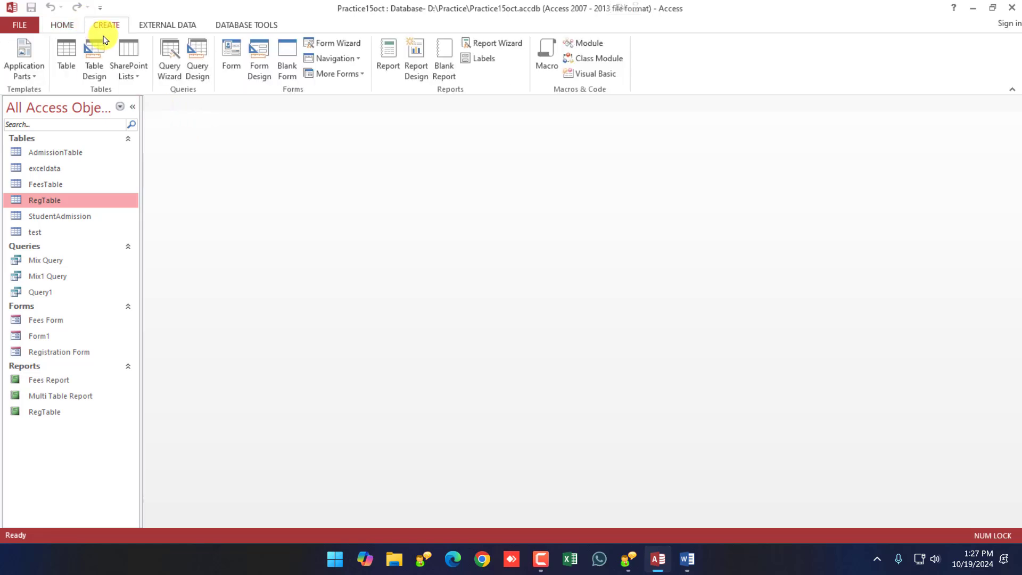